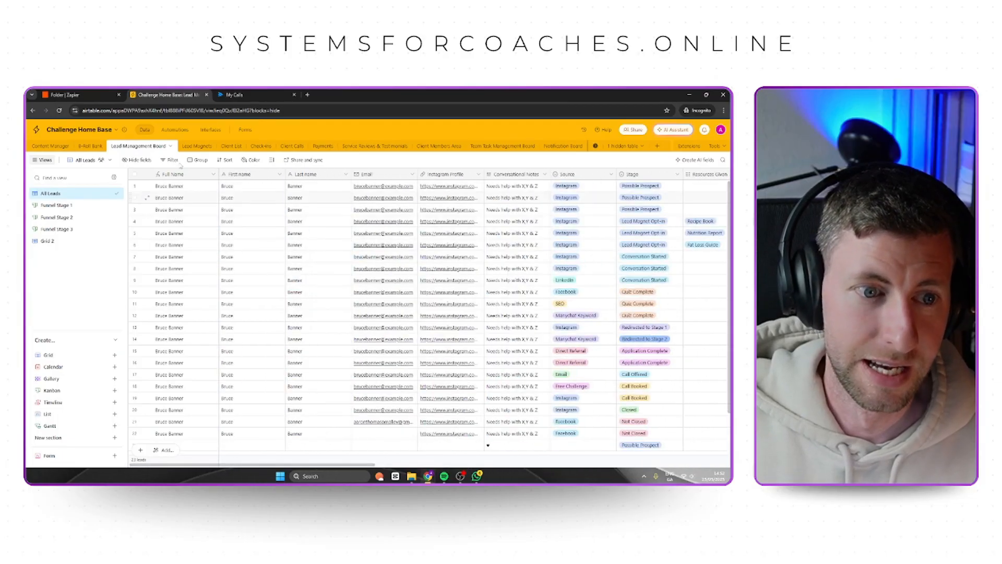
Examine the options for adding a table and the field types available for a new Lead Management Board column.
{"action": "left_click", "coordinate": [657, 146]}
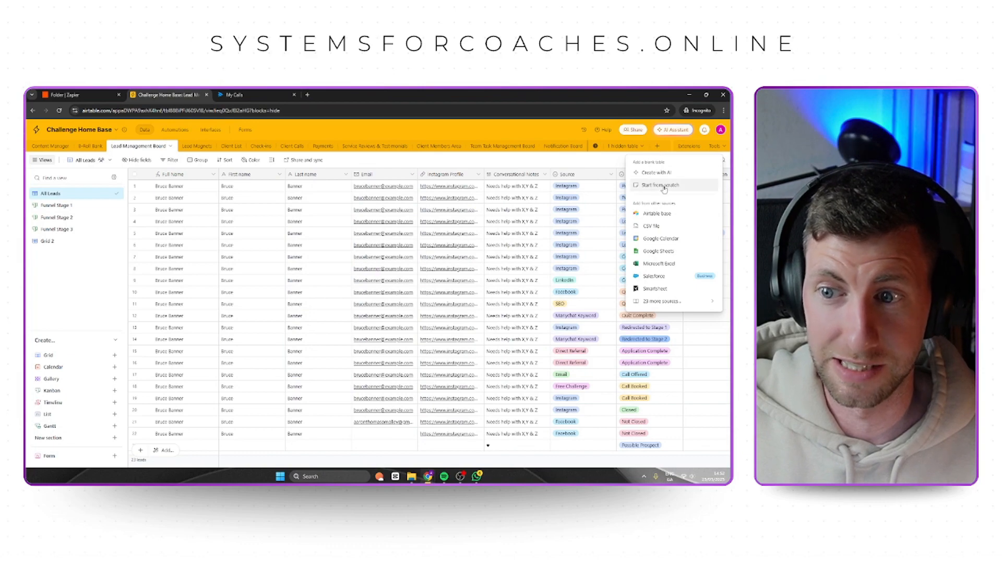
{"action": "left_click", "coordinate": [458, 160]}
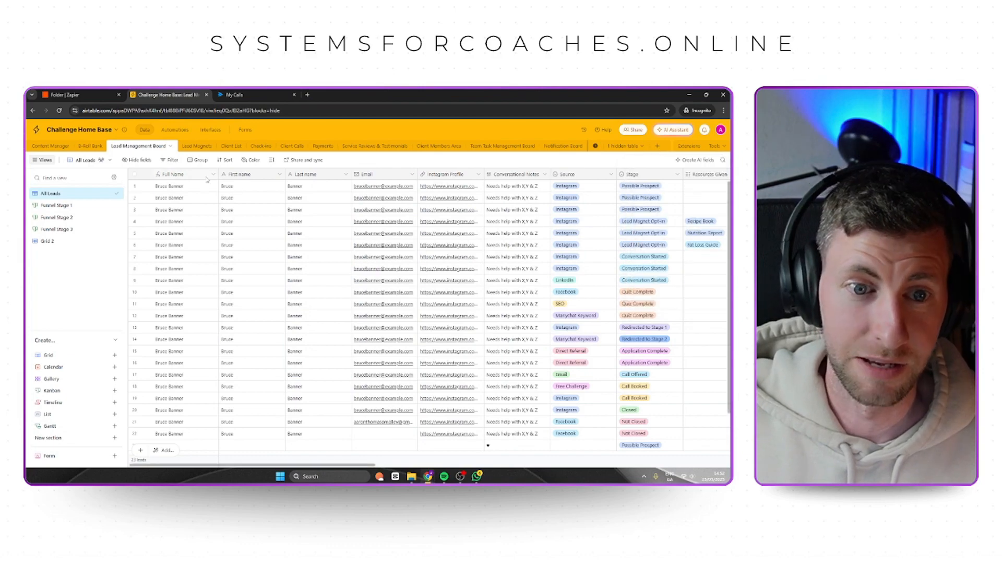
{"action": "left_click_drag", "start_coordinate": [364, 464], "coordinate": [699, 469]}
{"action": "left_click", "coordinate": [693, 174]}
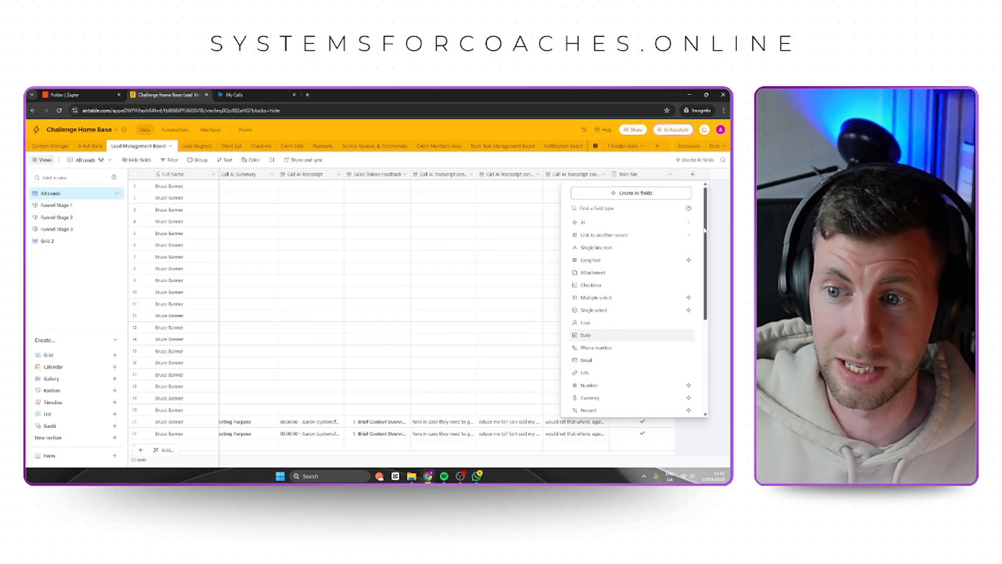
{"action": "left_click", "coordinate": [719, 218]}
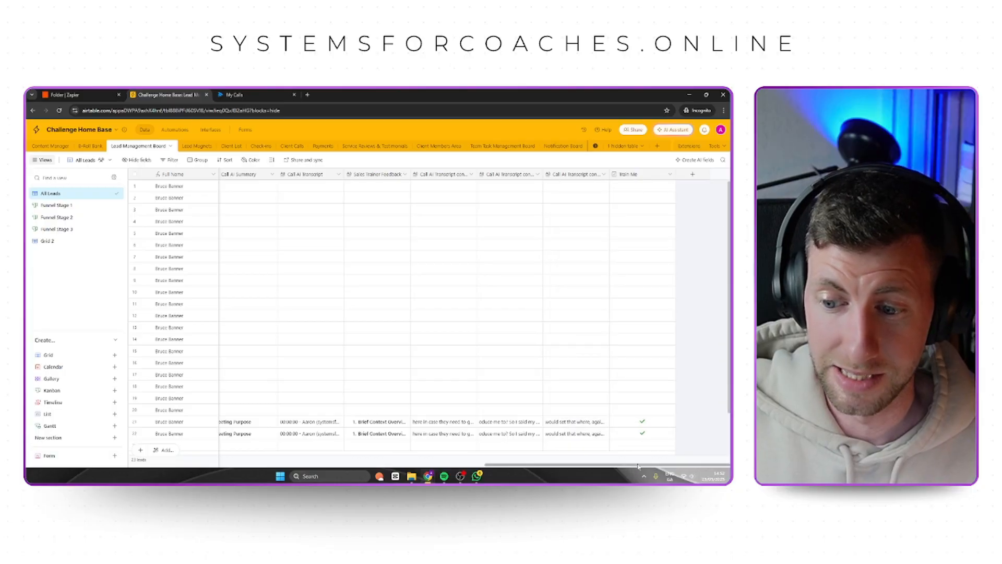
{"action": "left_click_drag", "start_coordinate": [630, 464], "coordinate": [275, 466]}
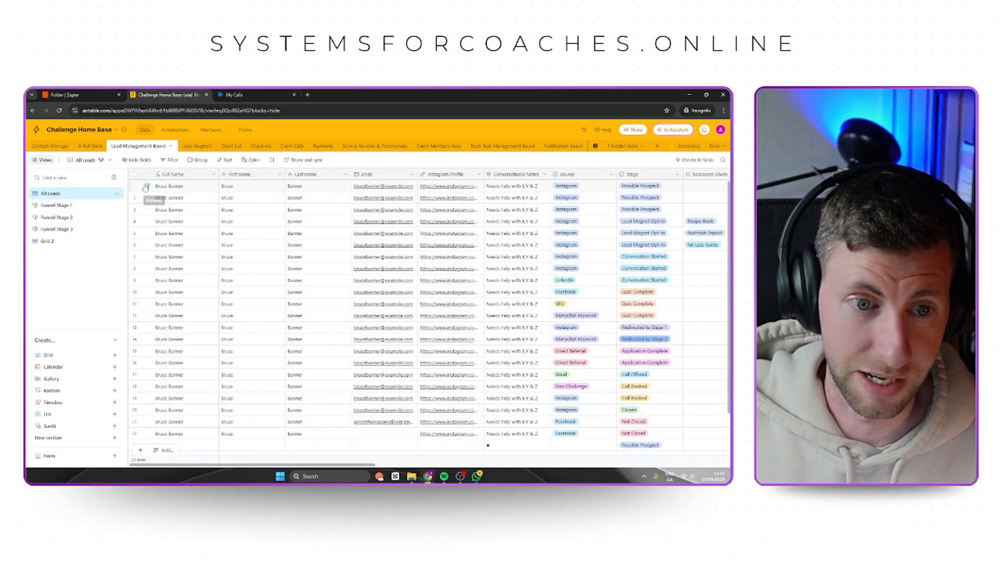
Open the first lead's record and review the options offered for its Source and Stage fields.
{"action": "left_click", "coordinate": [146, 187]}
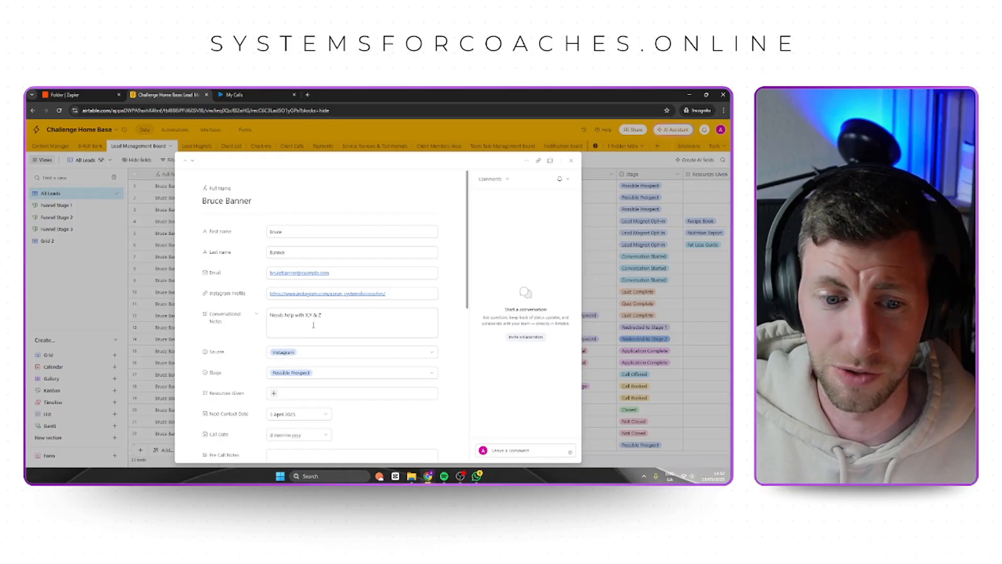
{"action": "scroll", "coordinate": [240, 319], "scroll_direction": "down", "scroll_amount": 1}
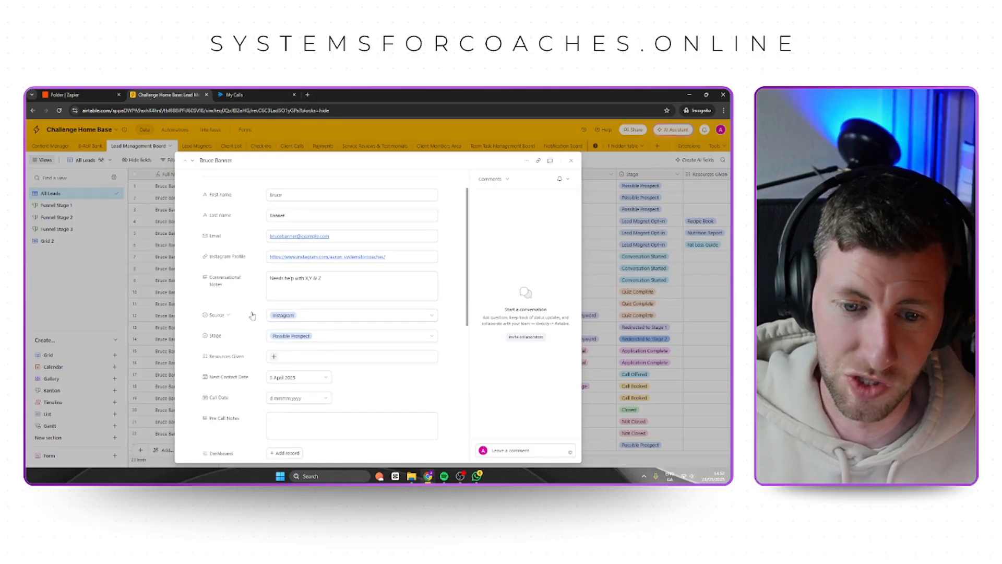
{"action": "left_click", "coordinate": [296, 319]}
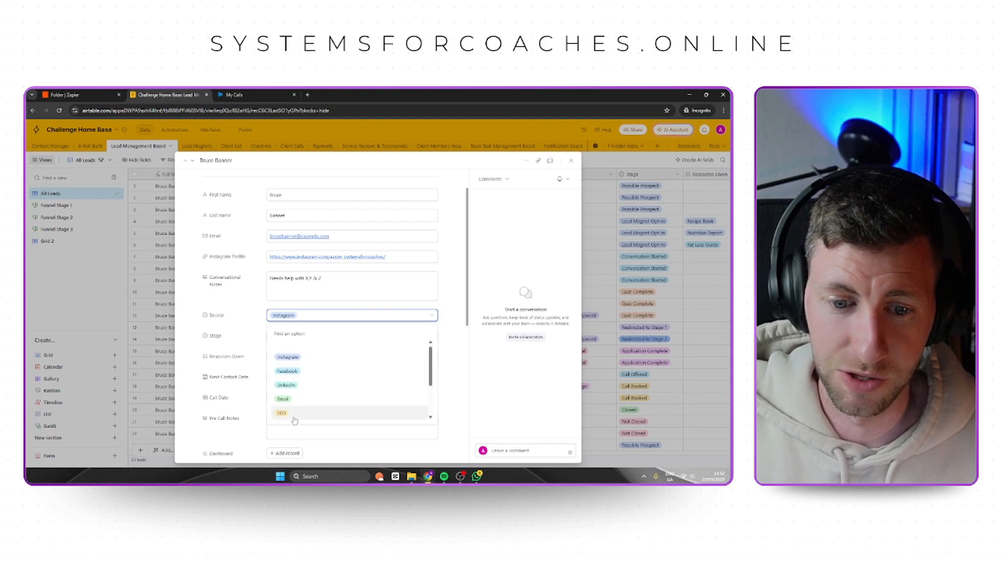
{"action": "left_click", "coordinate": [238, 309]}
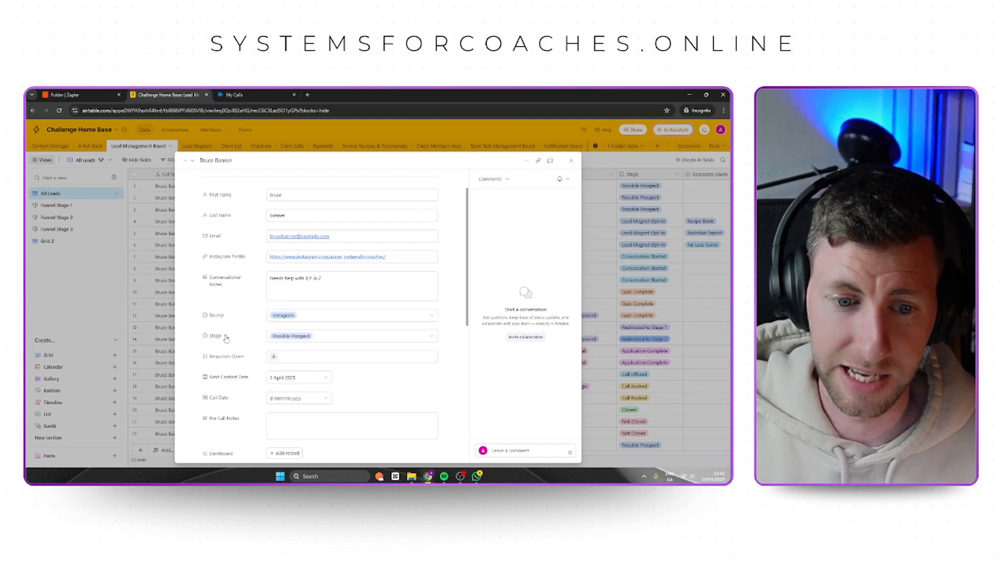
{"action": "left_click", "coordinate": [290, 338]}
{"action": "left_click", "coordinate": [367, 341]}
{"action": "left_click", "coordinate": [367, 340]}
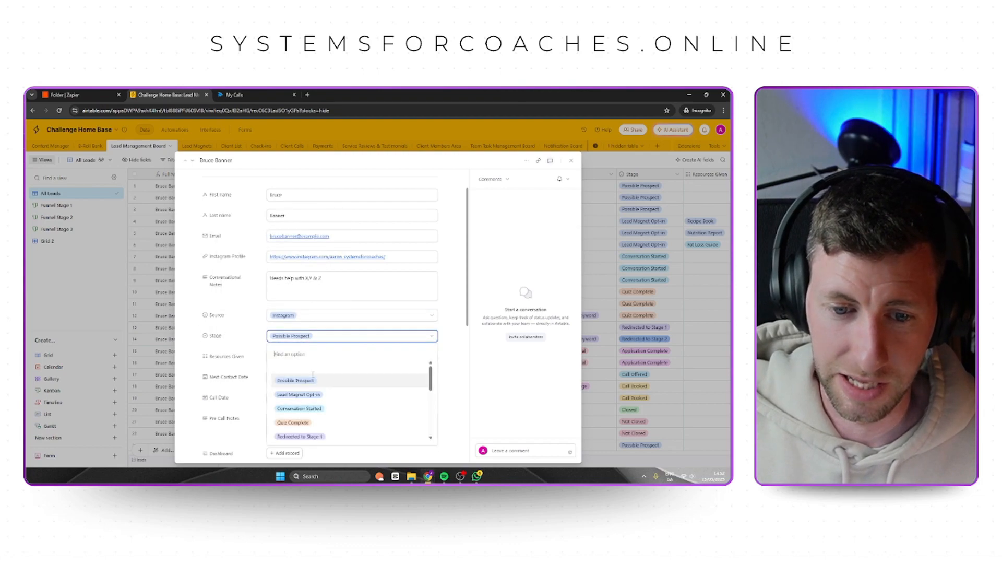
{"action": "scroll", "coordinate": [305, 390], "scroll_direction": "down", "scroll_amount": 5}
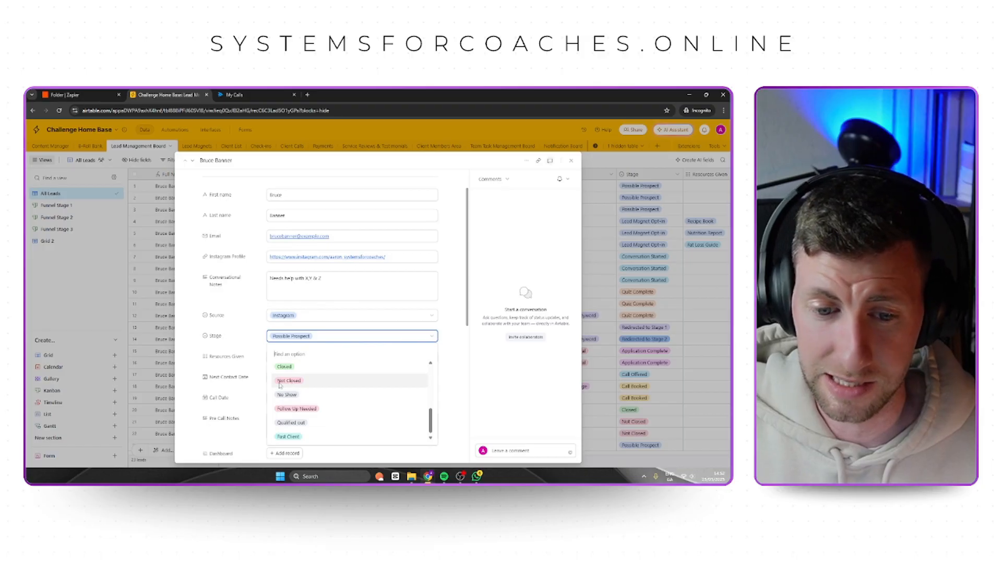
{"action": "left_click", "coordinate": [451, 342]}
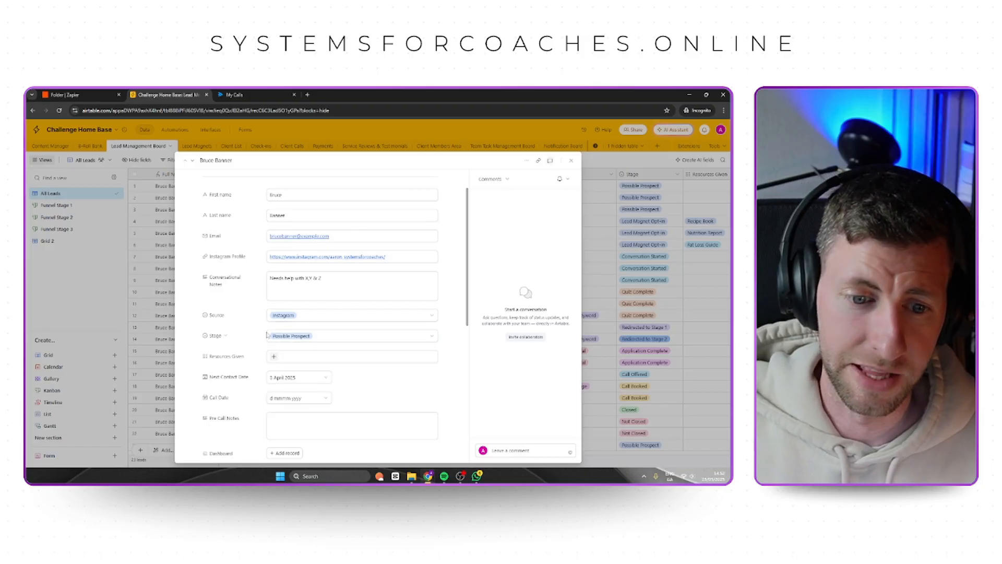
Review the record's Resources Given options and its call fields, from Call Date through the AI summary, transcripts and Train Me.
{"action": "scroll", "coordinate": [270, 335], "scroll_direction": "down", "scroll_amount": 2}
{"action": "left_click", "coordinate": [273, 283]}
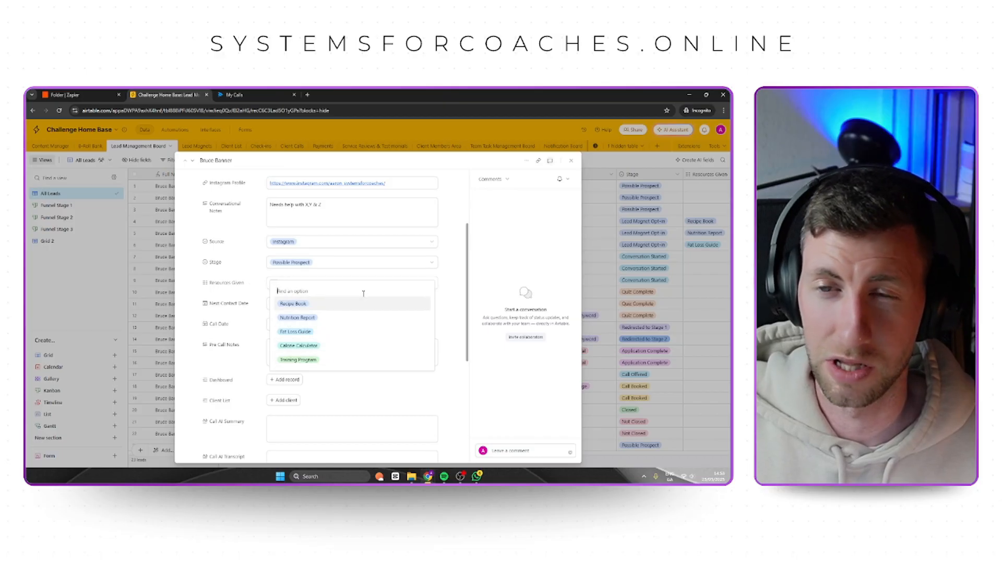
{"action": "left_click", "coordinate": [449, 289]}
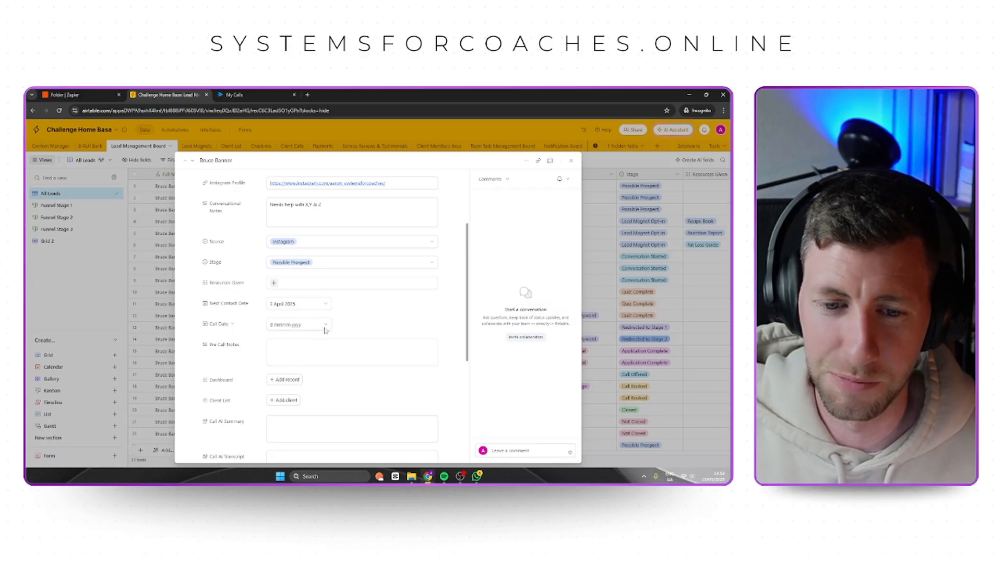
{"action": "scroll", "coordinate": [313, 321], "scroll_direction": "down", "scroll_amount": 1}
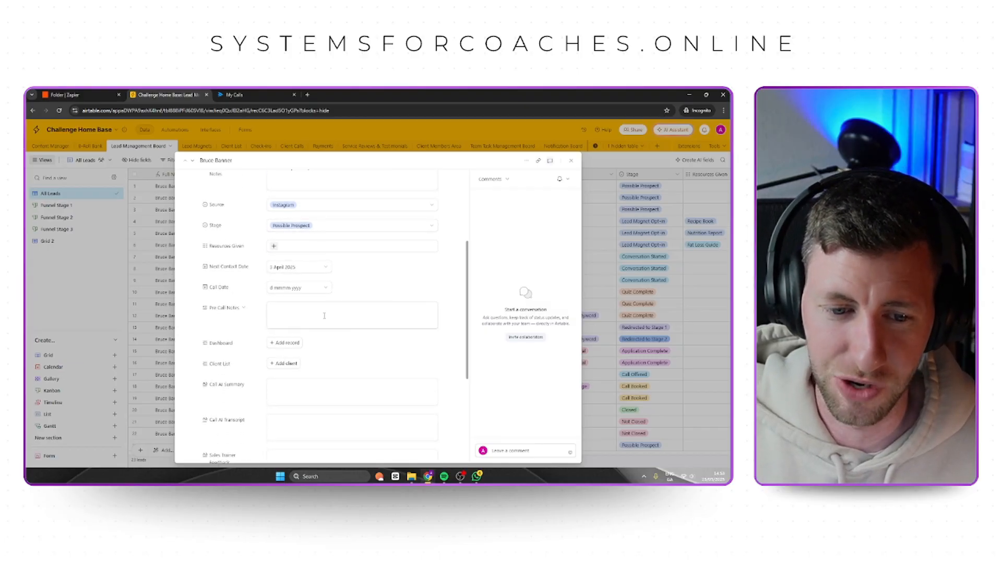
{"action": "scroll", "coordinate": [382, 352], "scroll_direction": "down", "scroll_amount": 1}
{"action": "scroll", "coordinate": [295, 336], "scroll_direction": "down", "scroll_amount": 1}
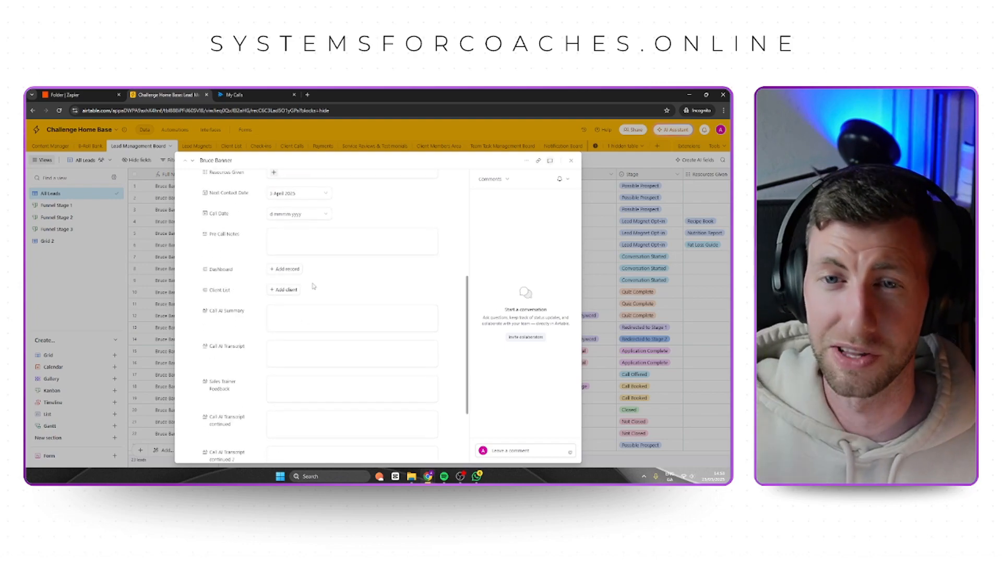
{"action": "scroll", "coordinate": [333, 294], "scroll_direction": "down", "scroll_amount": 2}
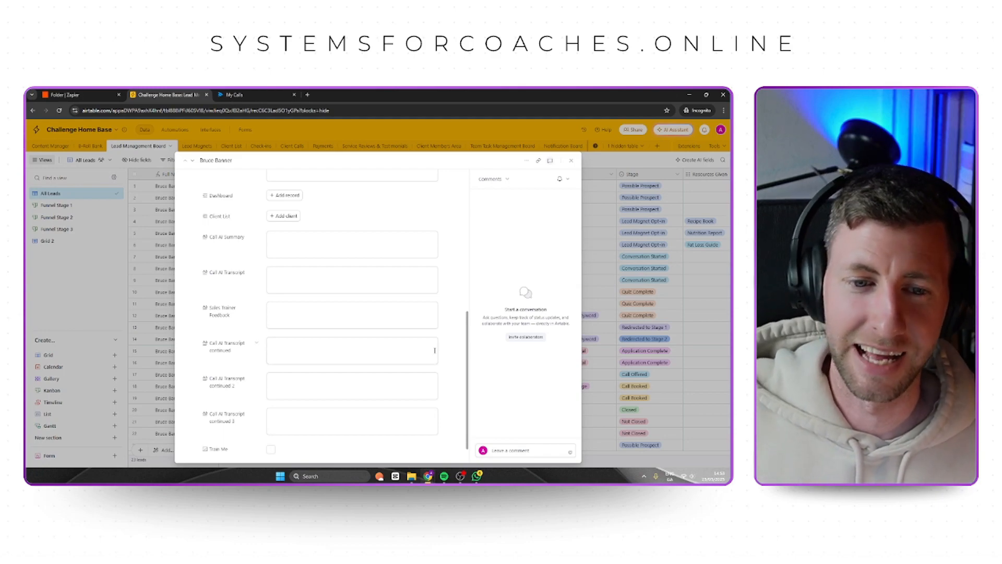
{"action": "scroll", "coordinate": [346, 415], "scroll_direction": "down", "scroll_amount": 1}
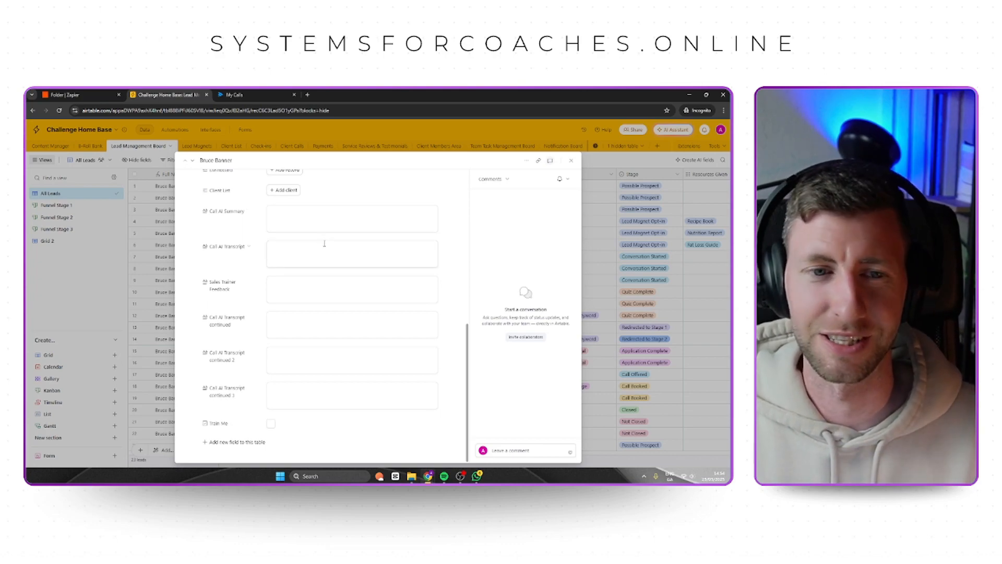
Switch to Zapier, create a Zap in the Example Sales Trainer folder and name it "AI Summary -> Airtable".
{"action": "left_click", "coordinate": [68, 94]}
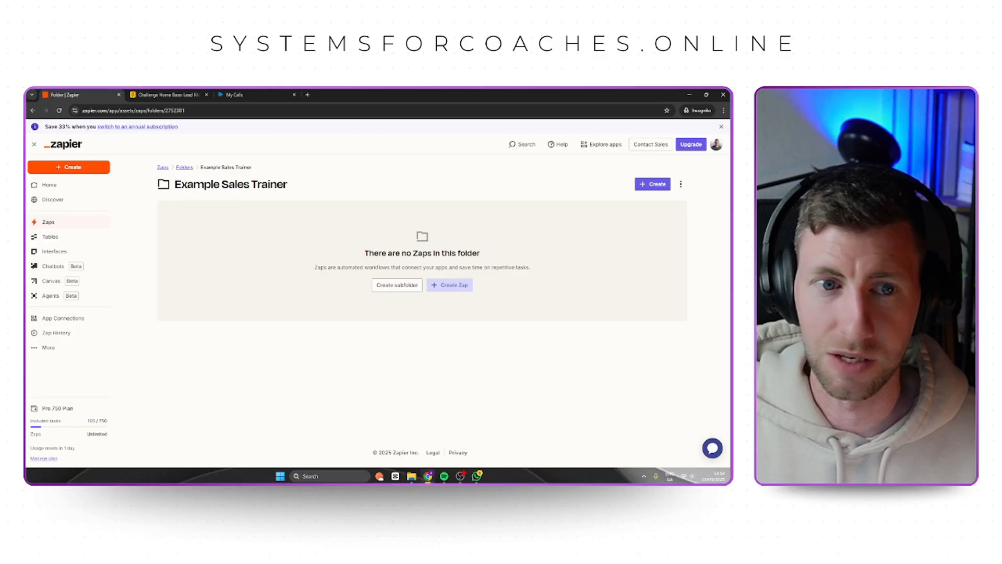
{"action": "left_click", "coordinate": [461, 285]}
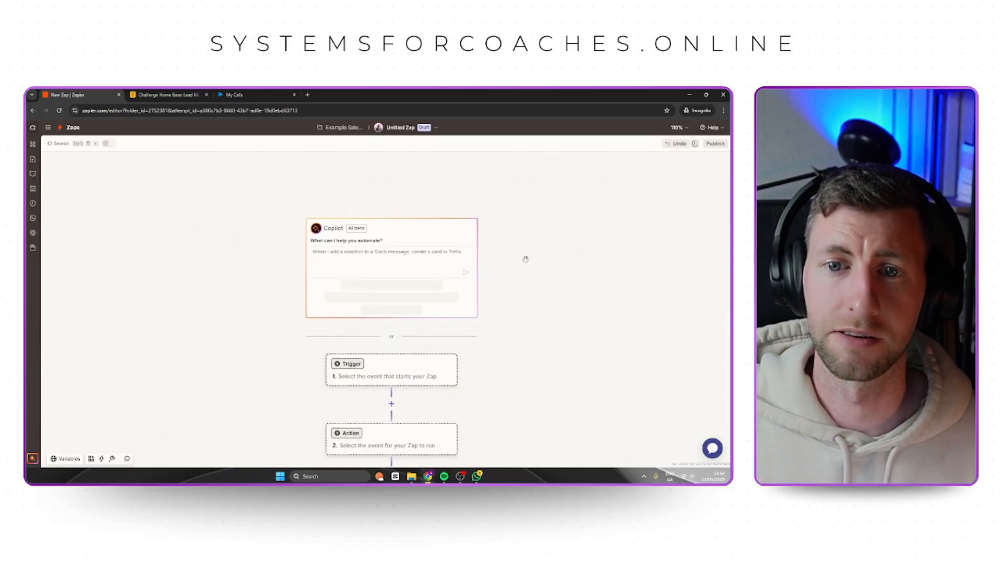
{"action": "left_click", "coordinate": [435, 128]}
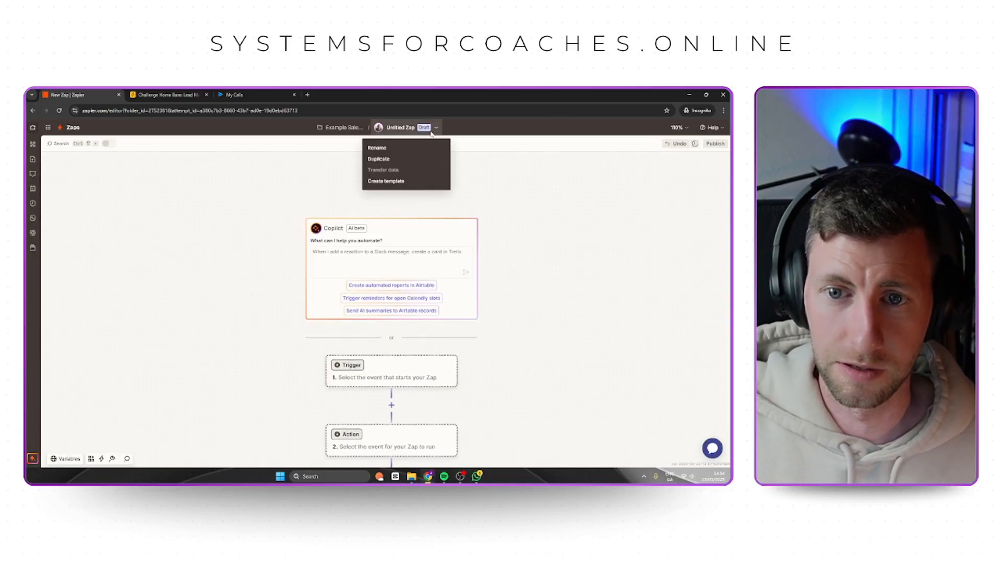
{"action": "left_click", "coordinate": [398, 151]}
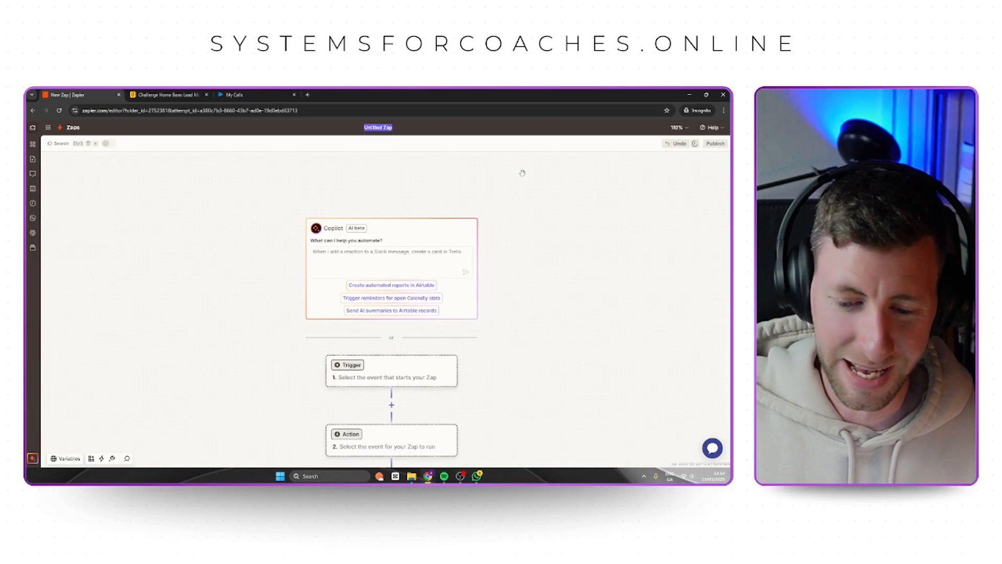
{"action": "type", "text": "AI"}
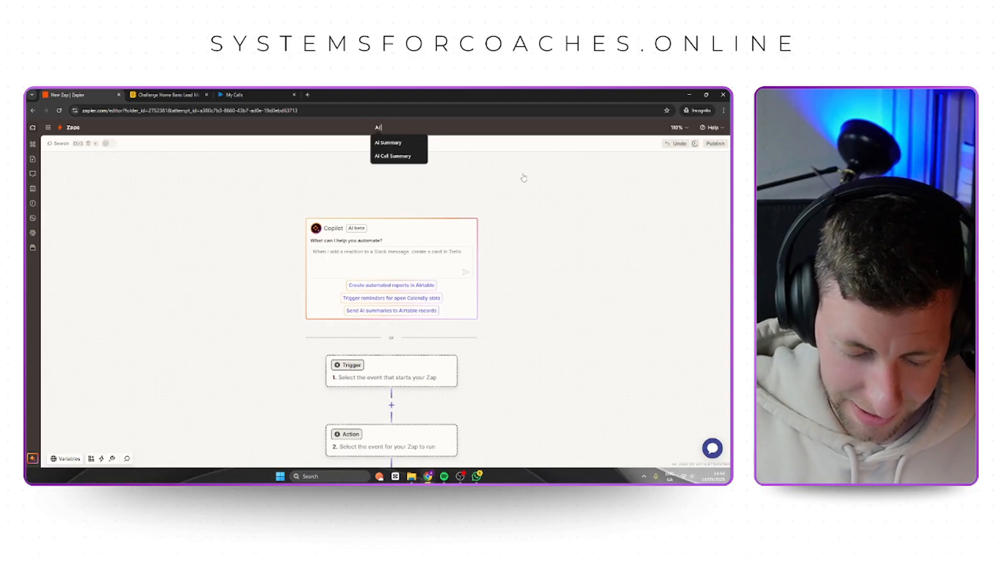
{"action": "type", "text": " Summary "}
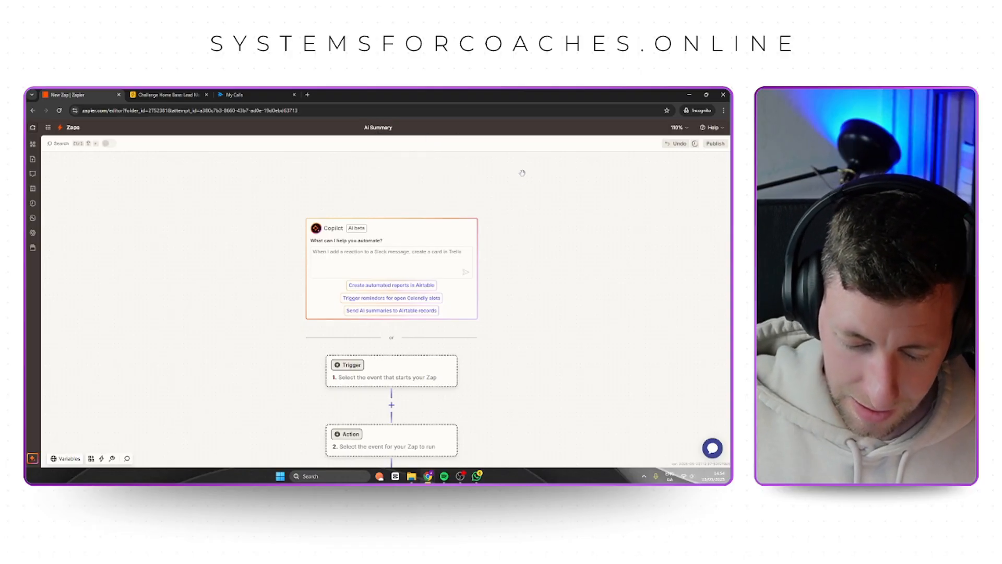
{"action": "type", "text": "-> Air"}
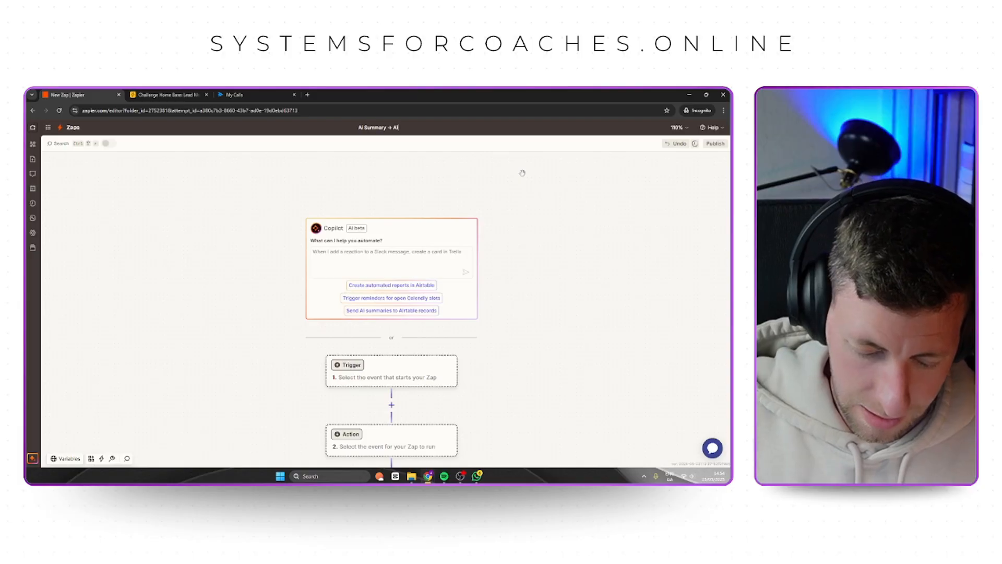
{"action": "type", "text": "table"}
{"action": "key", "text": "Return"}
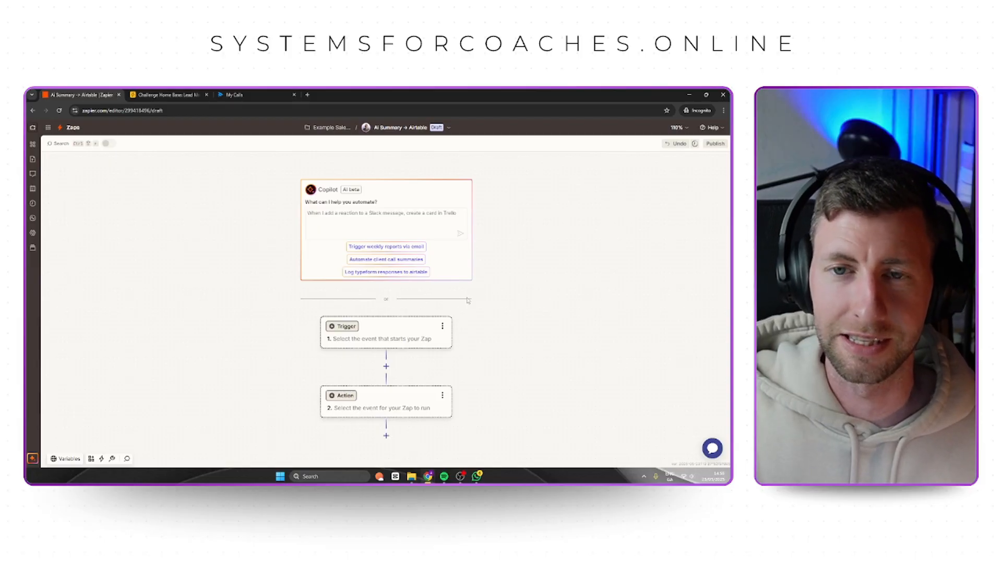
Set the Zap's trigger to the Fathom app with the New AI Summary event.
{"action": "left_click", "coordinate": [399, 332]}
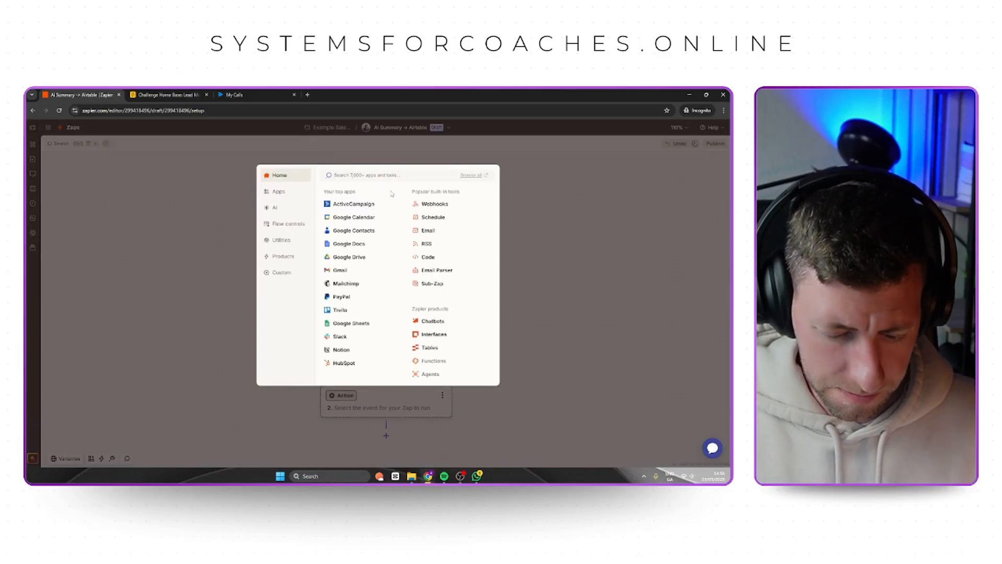
{"action": "type", "text": "fathom"}
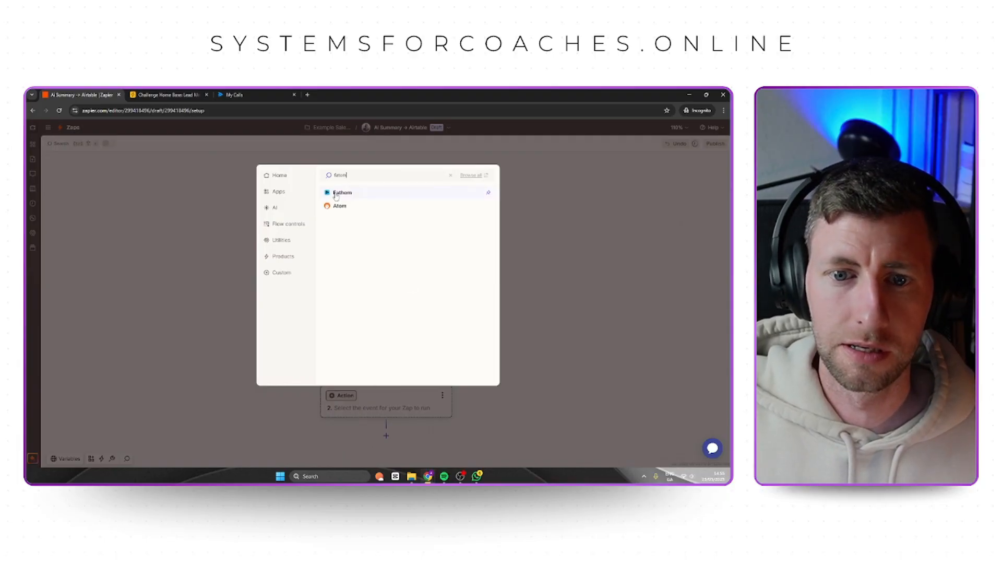
{"action": "left_click", "coordinate": [337, 197]}
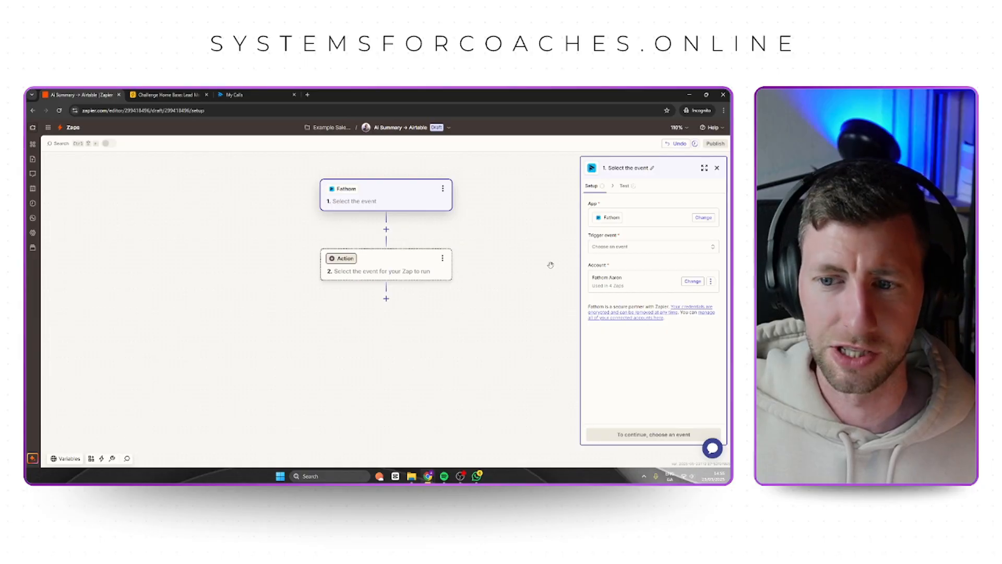
{"action": "scroll", "coordinate": [550, 265], "scroll_direction": "up", "scroll_amount": 3, "text": "ctrl"}
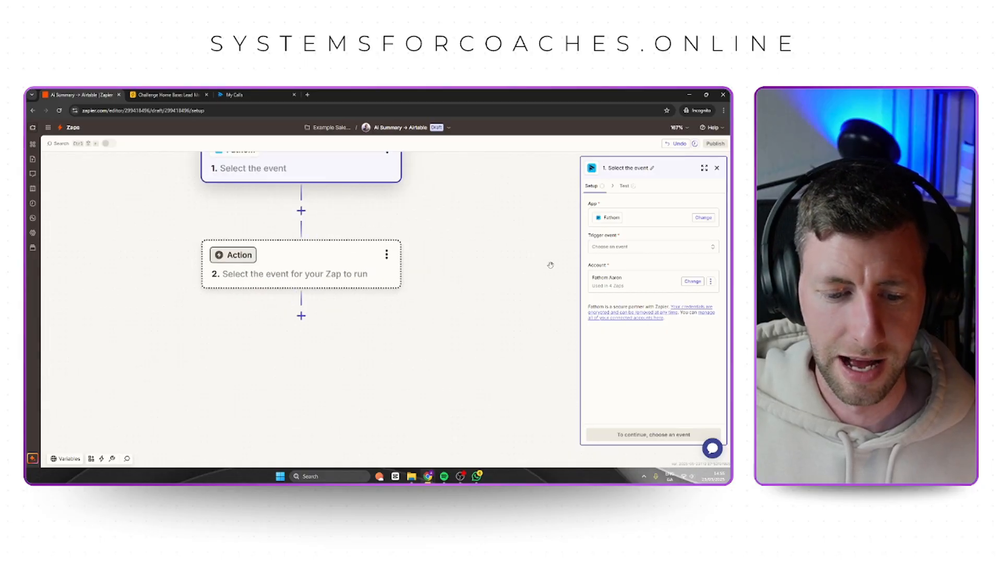
{"action": "scroll", "coordinate": [481, 302], "scroll_direction": "up", "scroll_amount": 1, "text": "ctrl"}
{"action": "mouse_move", "coordinate": [480, 302]}
{"action": "left_mouse_down"}
{"action": "mouse_move", "coordinate": [468, 325]}
{"action": "mouse_move", "coordinate": [482, 305]}
{"action": "left_mouse_up"}
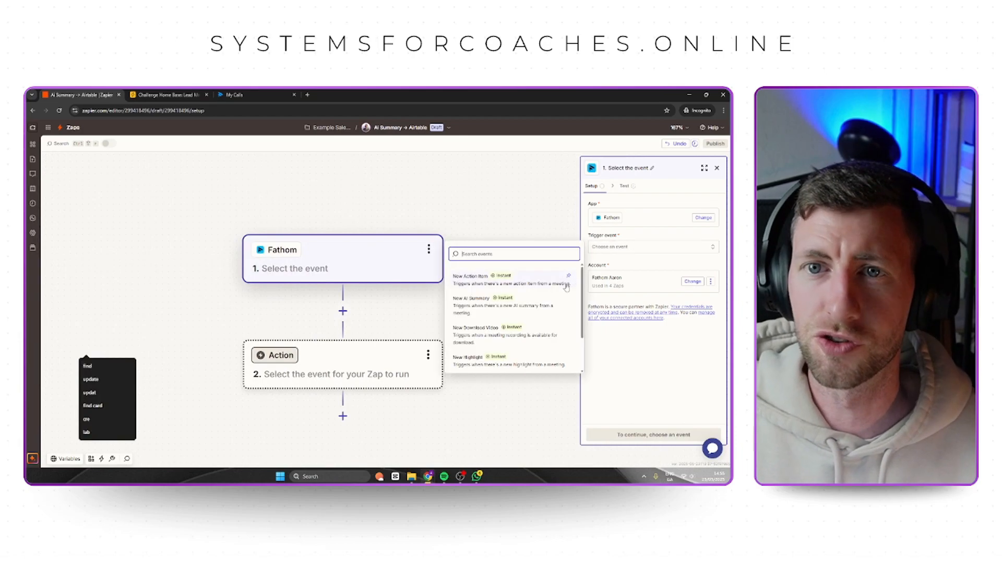
{"action": "left_click", "coordinate": [487, 306]}
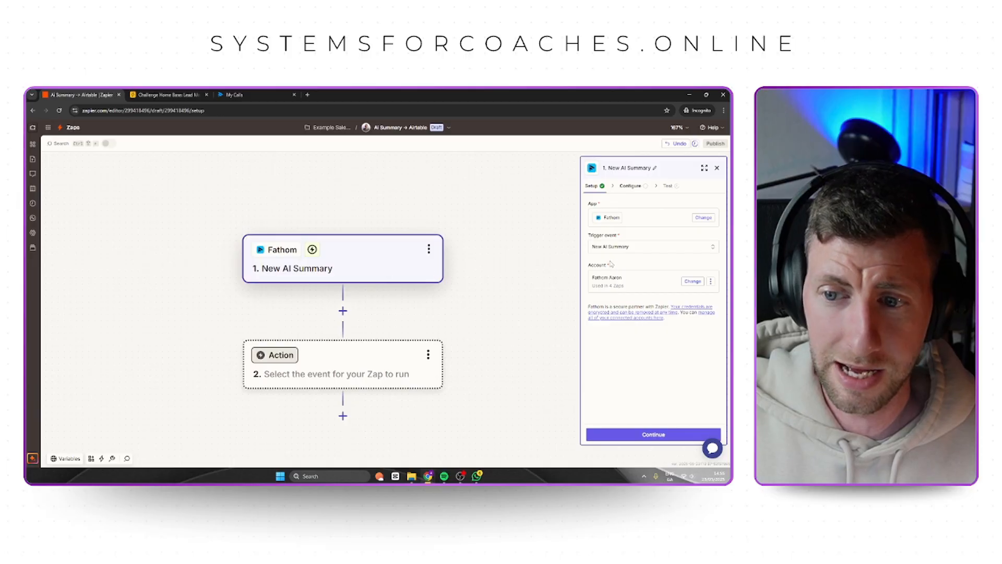
Continue to the trigger's configuration and set it to trigger on My Meetings.
{"action": "left_click", "coordinate": [662, 431]}
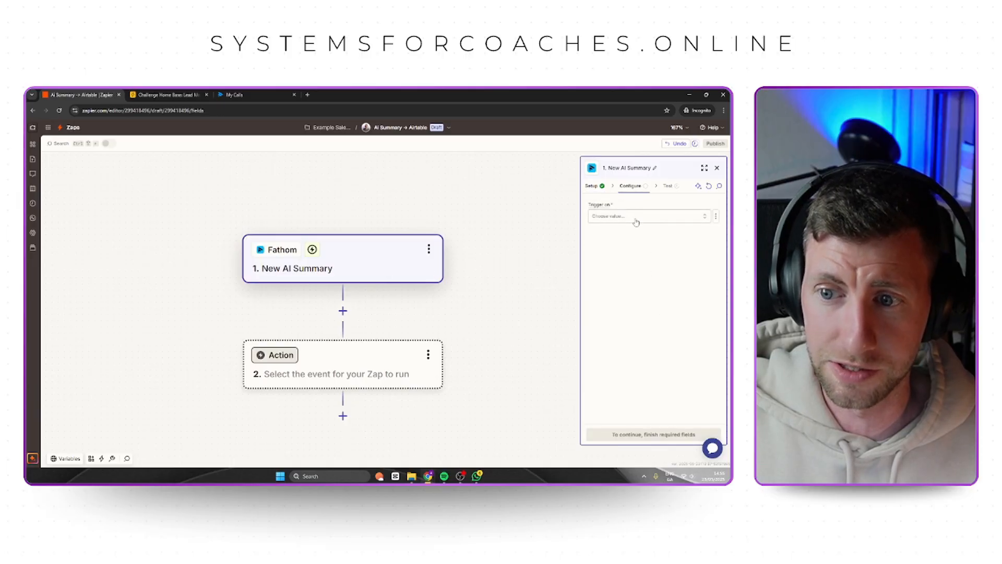
{"action": "left_click", "coordinate": [635, 218]}
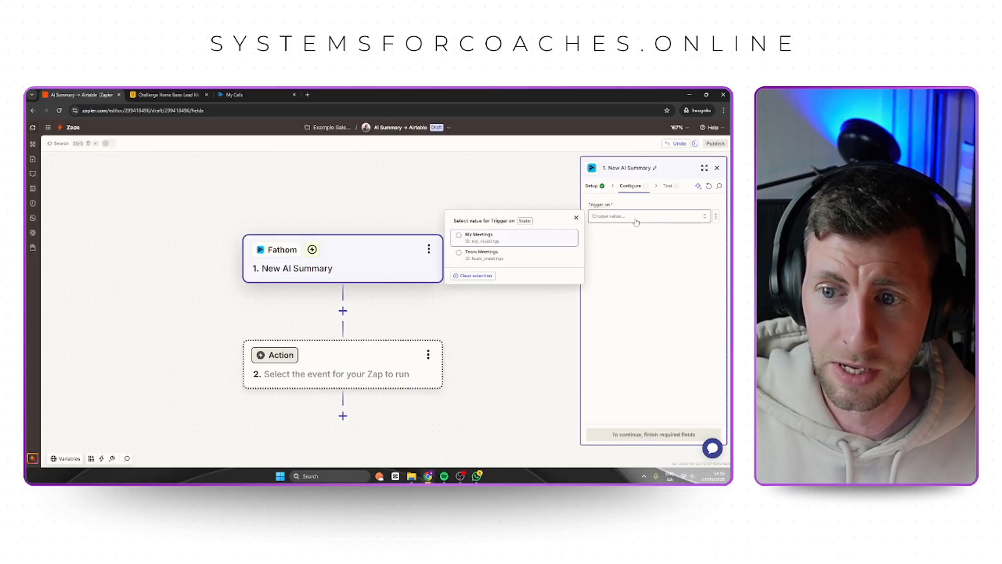
{"action": "left_click", "coordinate": [505, 239]}
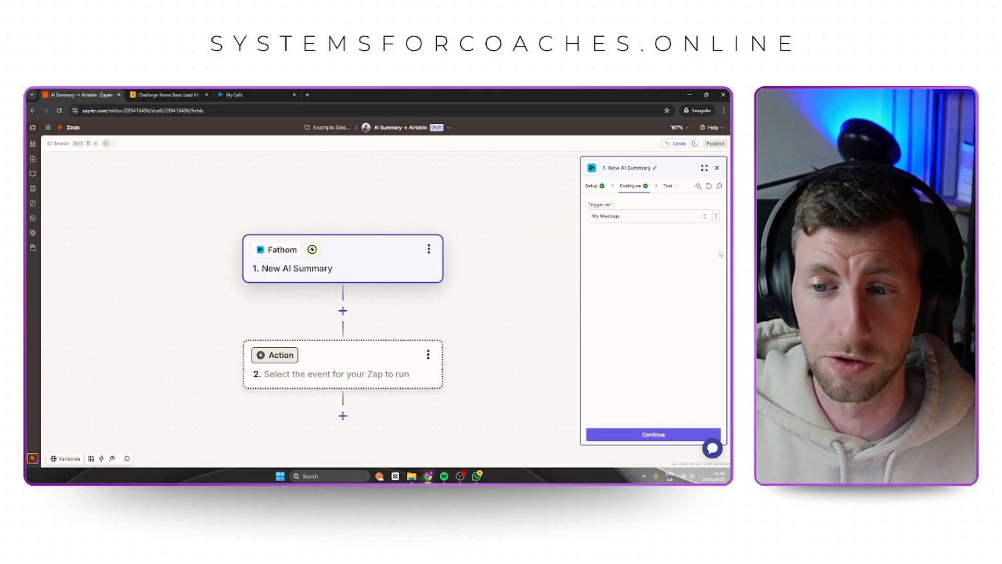
Test the Fathom trigger and review the details of the AI Summary A record.
{"action": "left_click", "coordinate": [663, 435]}
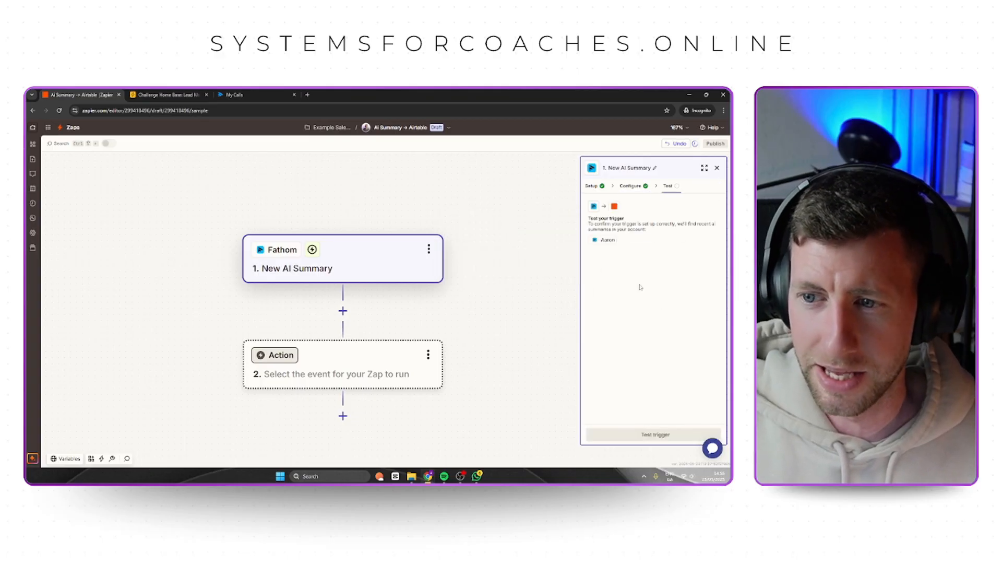
{"action": "left_click", "coordinate": [665, 440]}
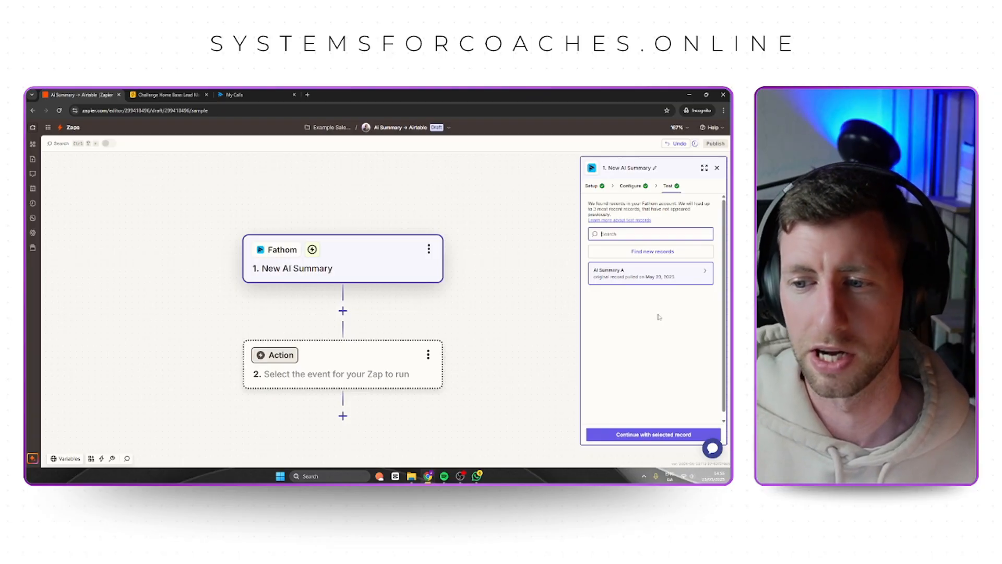
{"action": "left_click", "coordinate": [667, 281]}
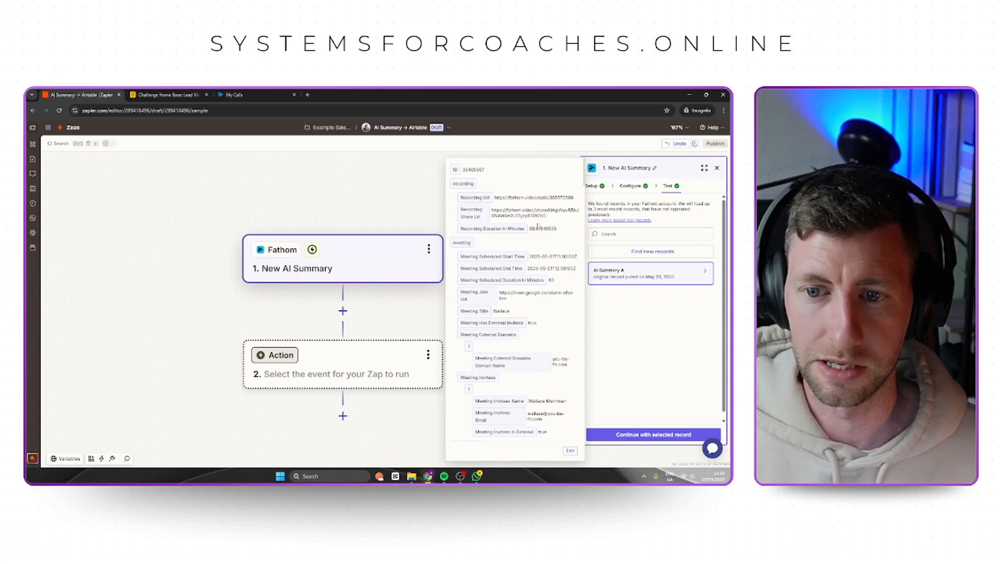
{"action": "left_click", "coordinate": [625, 336]}
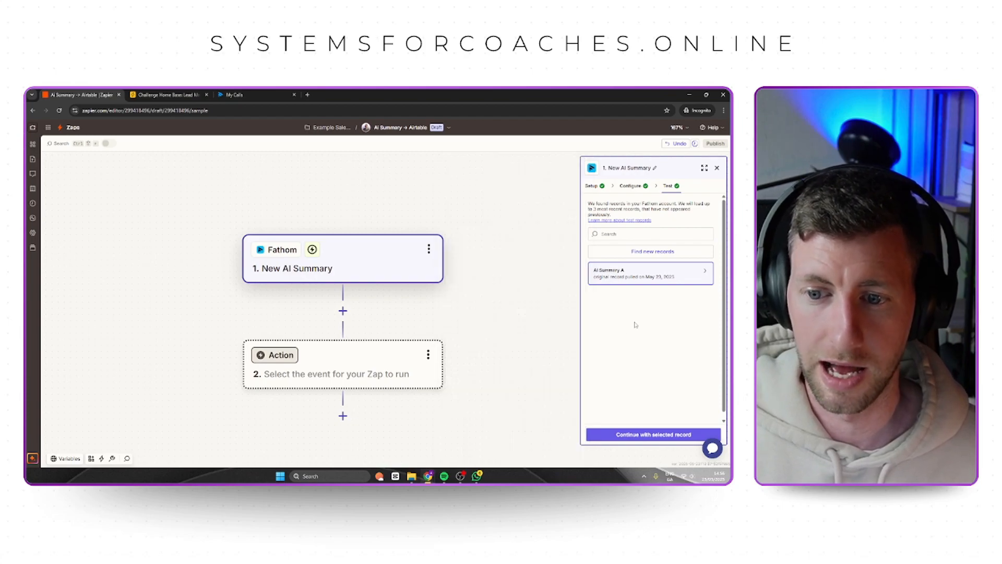
Insert a Filter by Zapier step between the Fathom trigger and the empty action.
{"action": "left_click", "coordinate": [342, 310]}
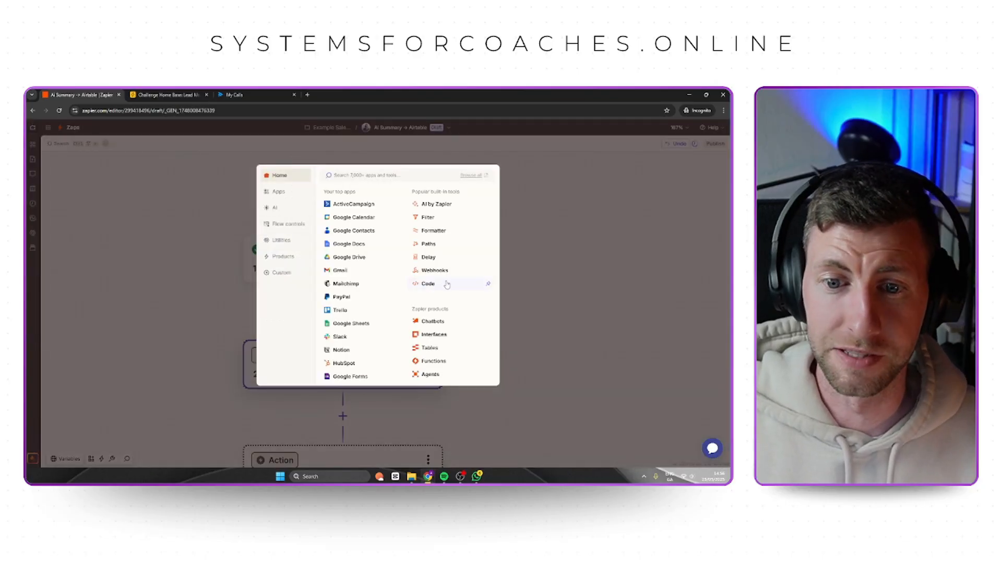
{"action": "left_click", "coordinate": [519, 306]}
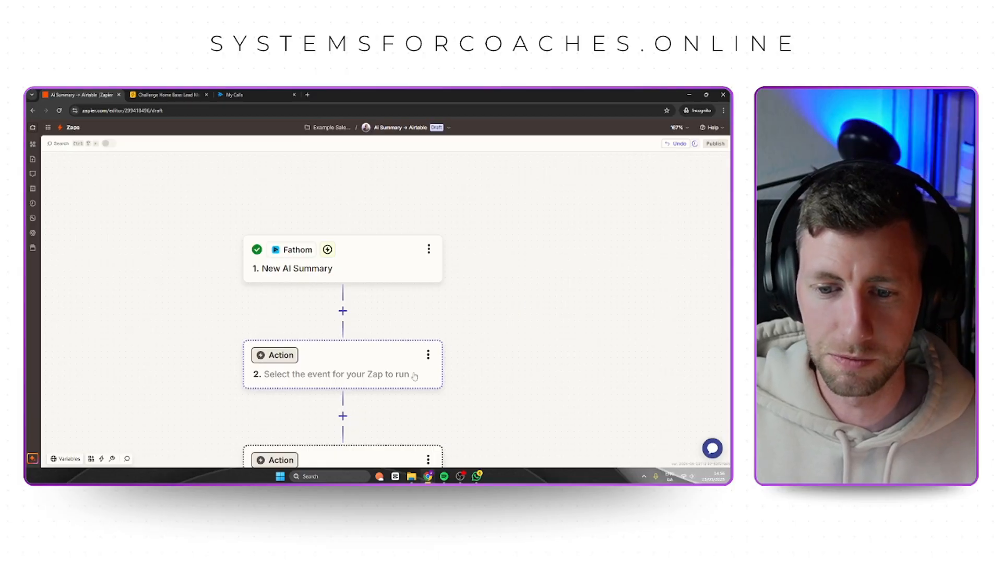
{"action": "left_click", "coordinate": [342, 366]}
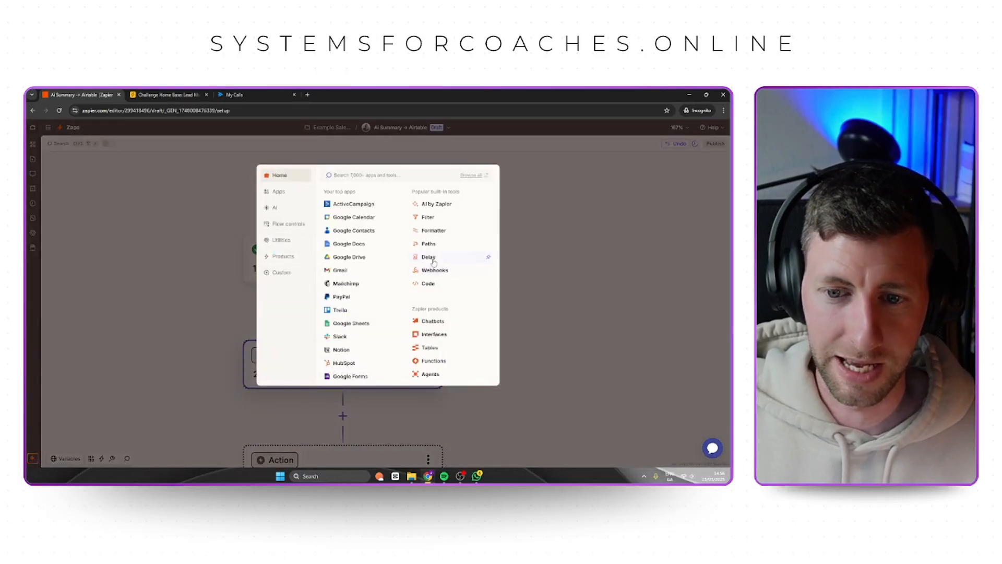
{"action": "left_click", "coordinate": [433, 218]}
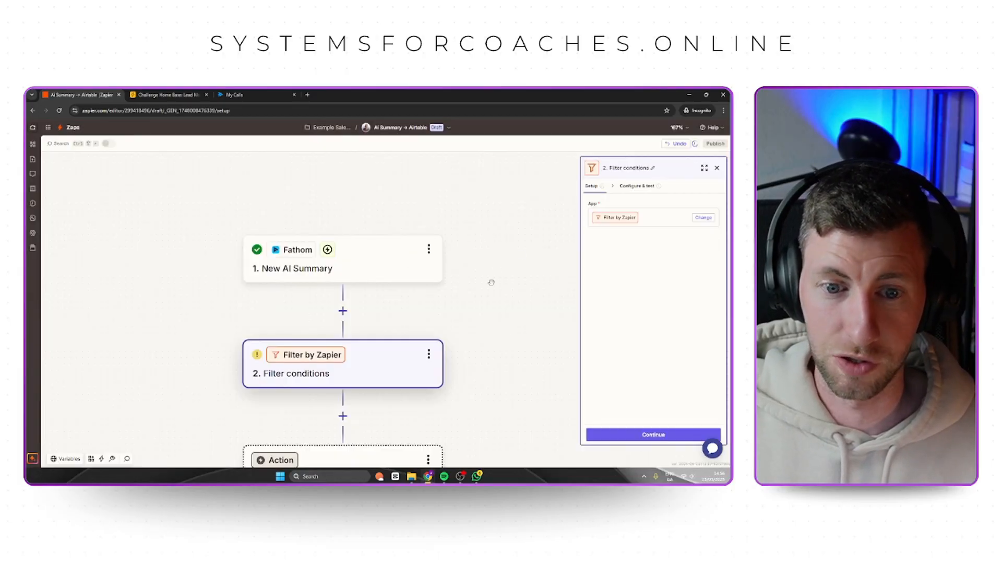
Set the filter to continue only if Meeting Title (Text) Contains "Discovery Call", and test it against the sample record.
{"action": "left_click", "coordinate": [598, 214]}
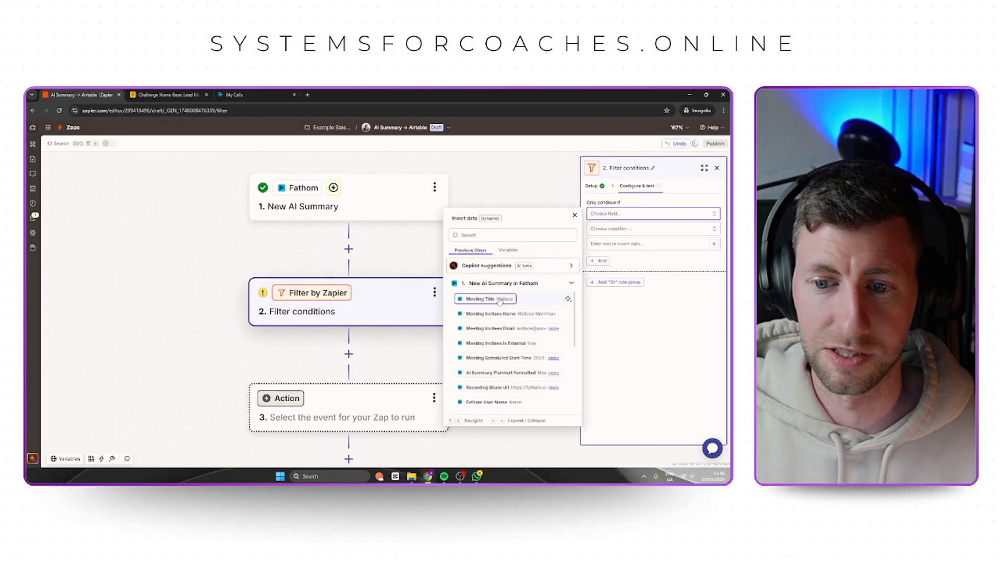
{"action": "left_click", "coordinate": [477, 300]}
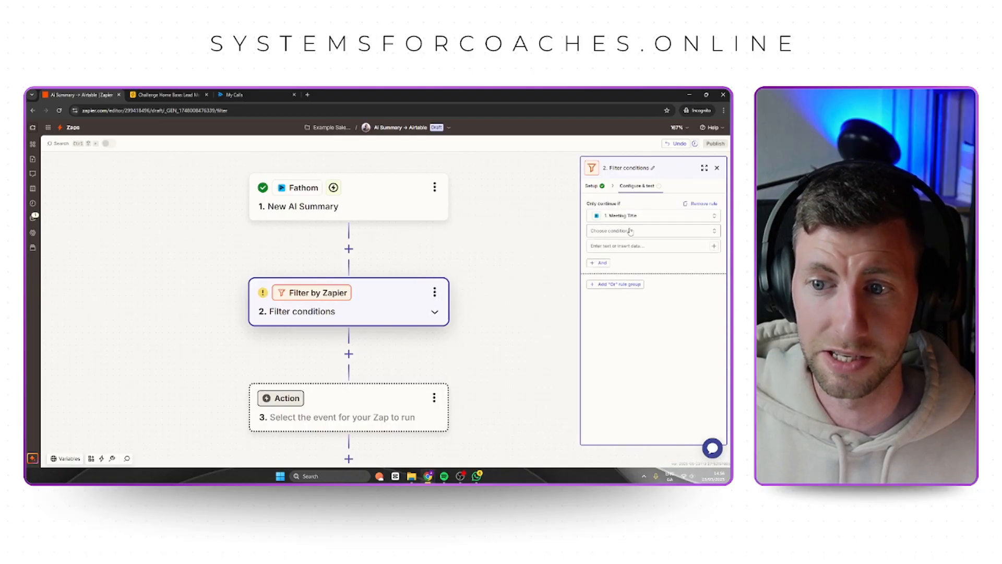
{"action": "left_click", "coordinate": [629, 231]}
{"action": "left_click", "coordinate": [620, 251]}
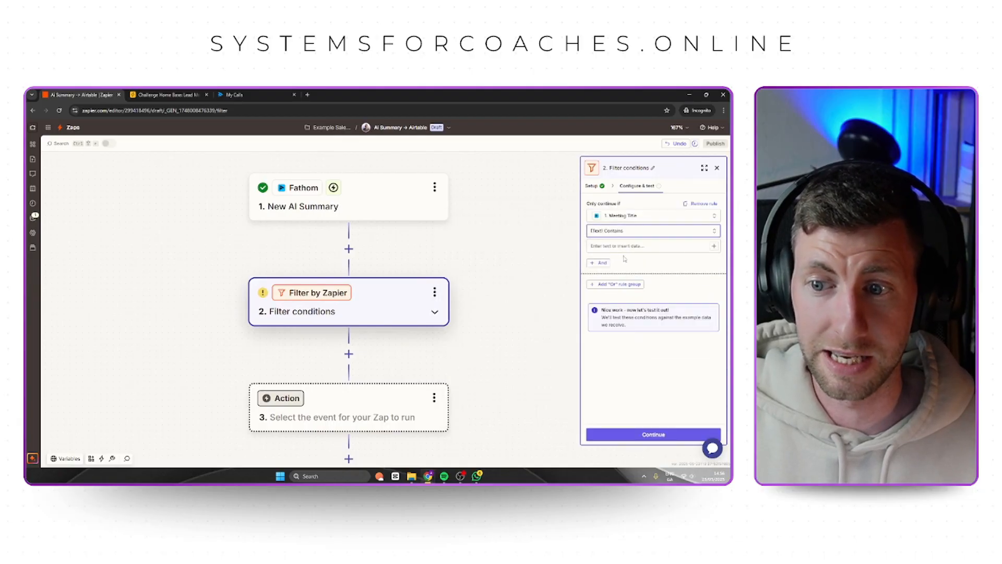
{"action": "left_click", "coordinate": [629, 245]}
{"action": "type", "text": "Disc"}
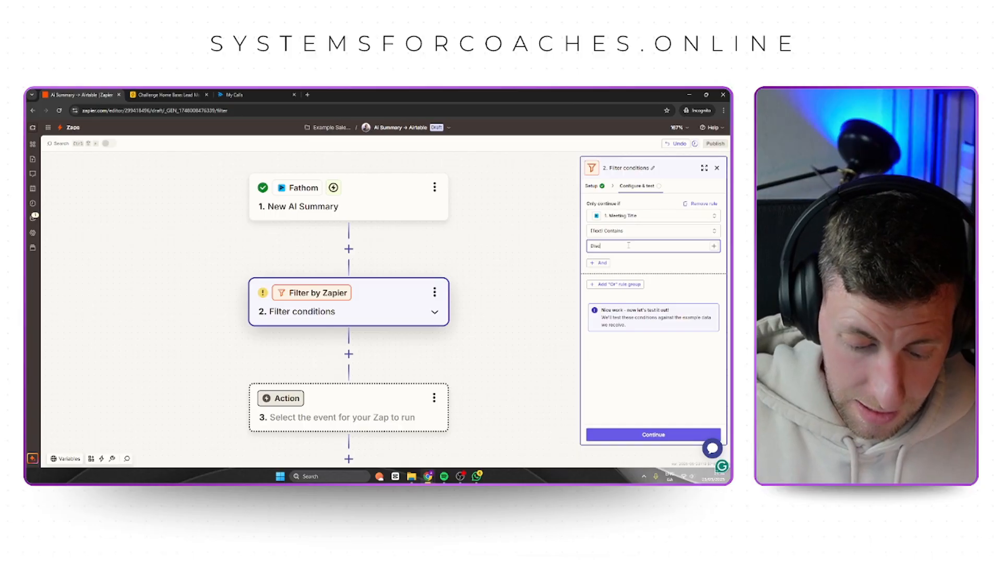
{"action": "type", "text": "overy Call"}
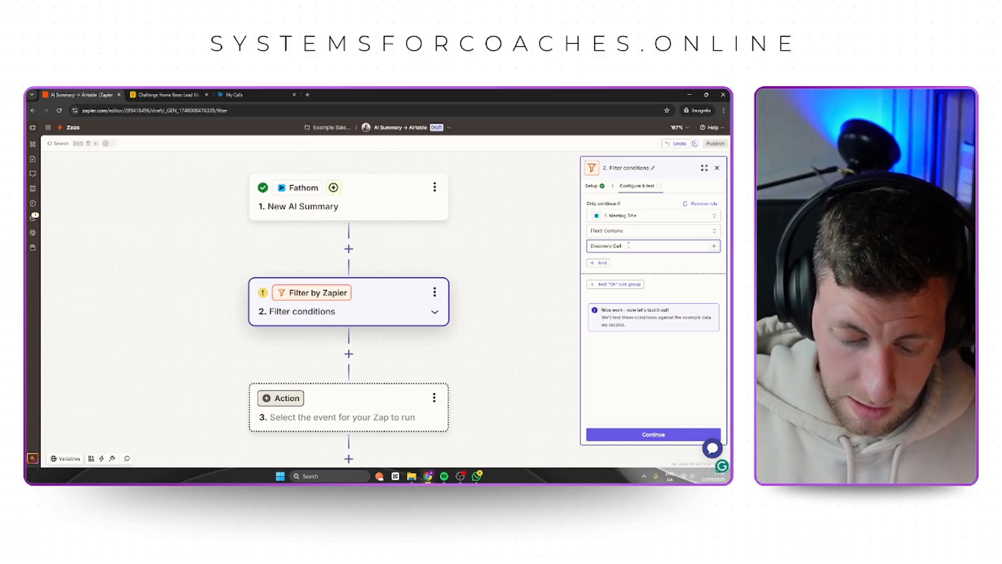
{"action": "left_click", "coordinate": [645, 259]}
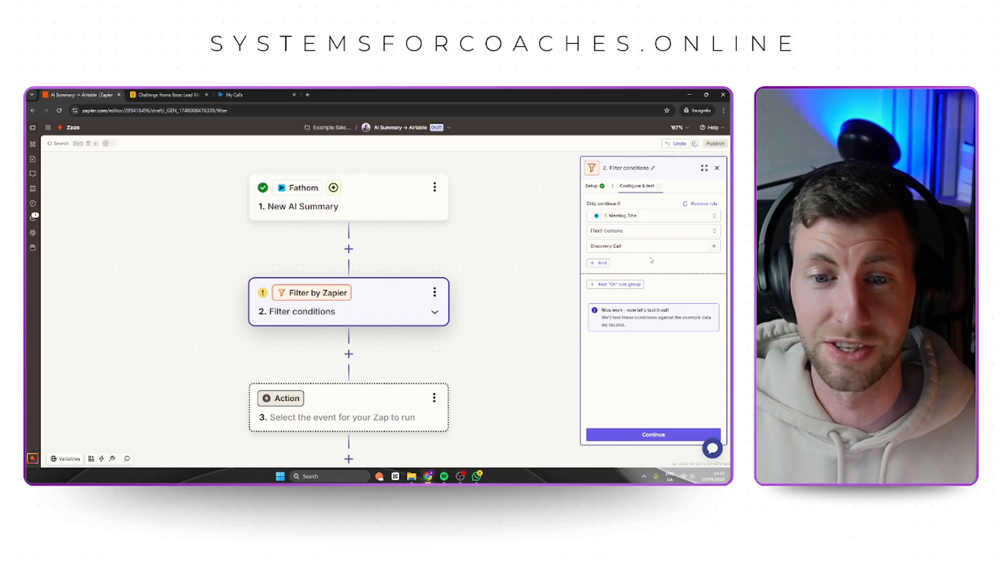
{"action": "left_click", "coordinate": [667, 434]}
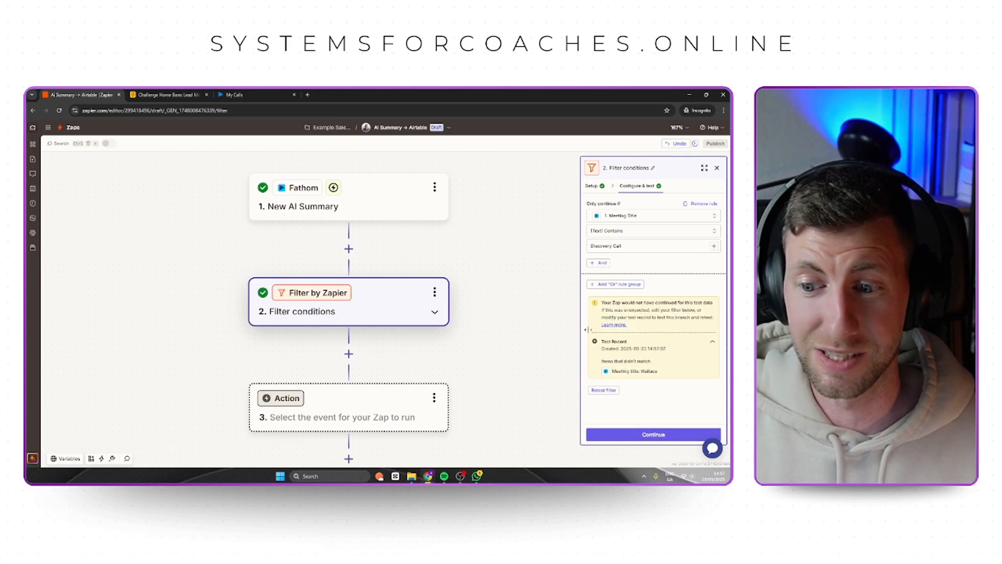
Edit the Fathom trigger's test record, adding "Discovery Call" to the end of its Meeting Title.
{"action": "left_click", "coordinate": [408, 208]}
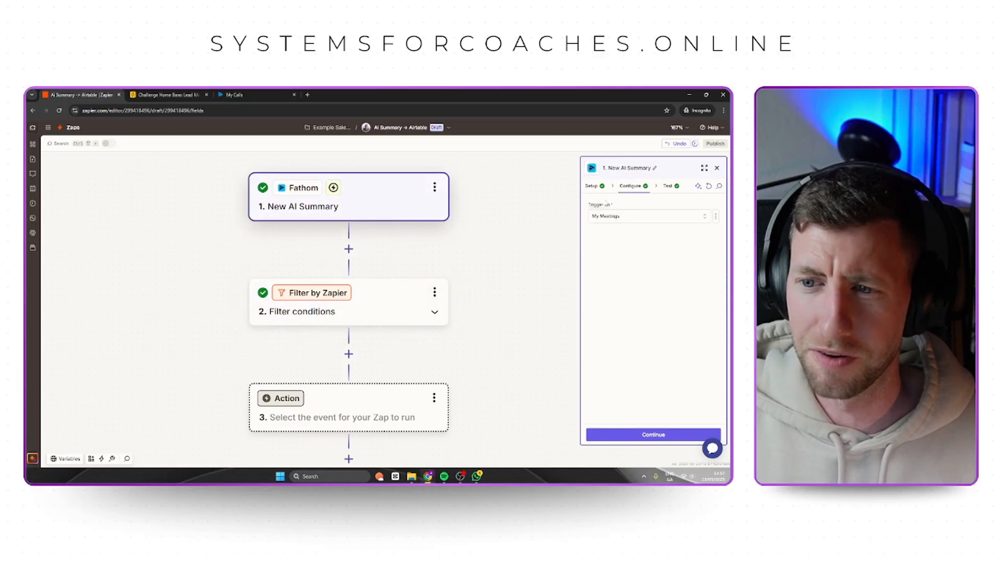
{"action": "left_click", "coordinate": [668, 185]}
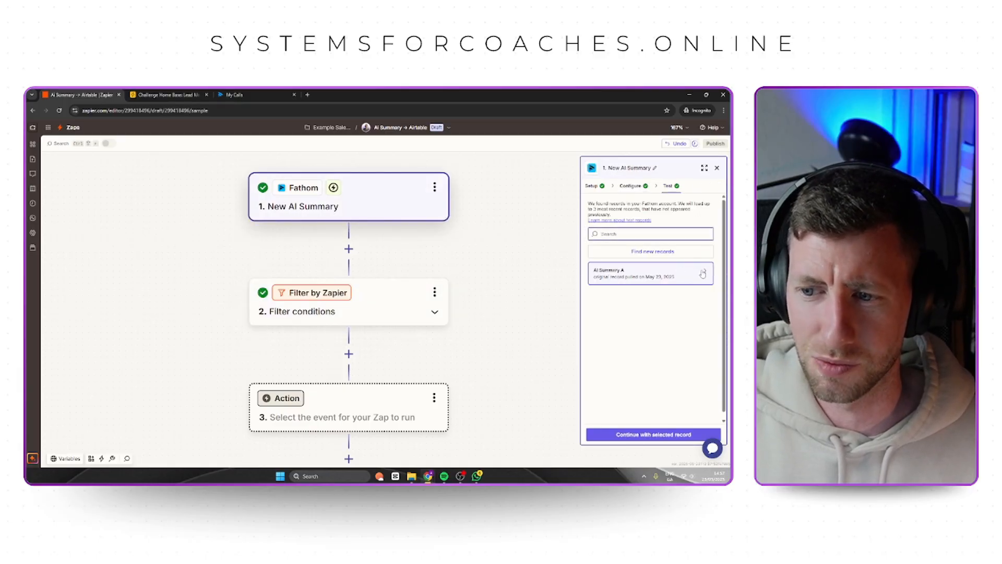
{"action": "mouse_move", "coordinate": [669, 282]}
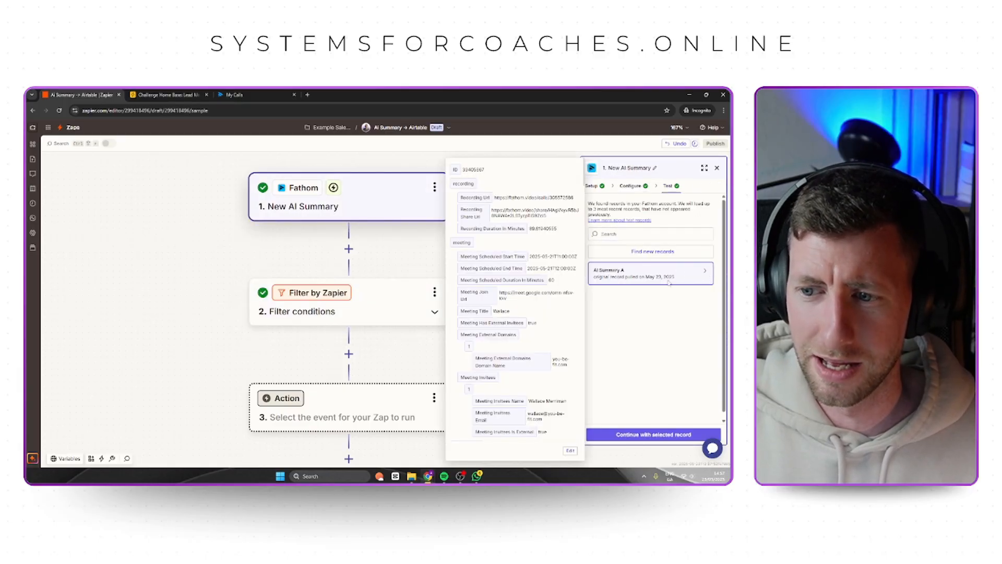
{"action": "left_click", "coordinate": [571, 452]}
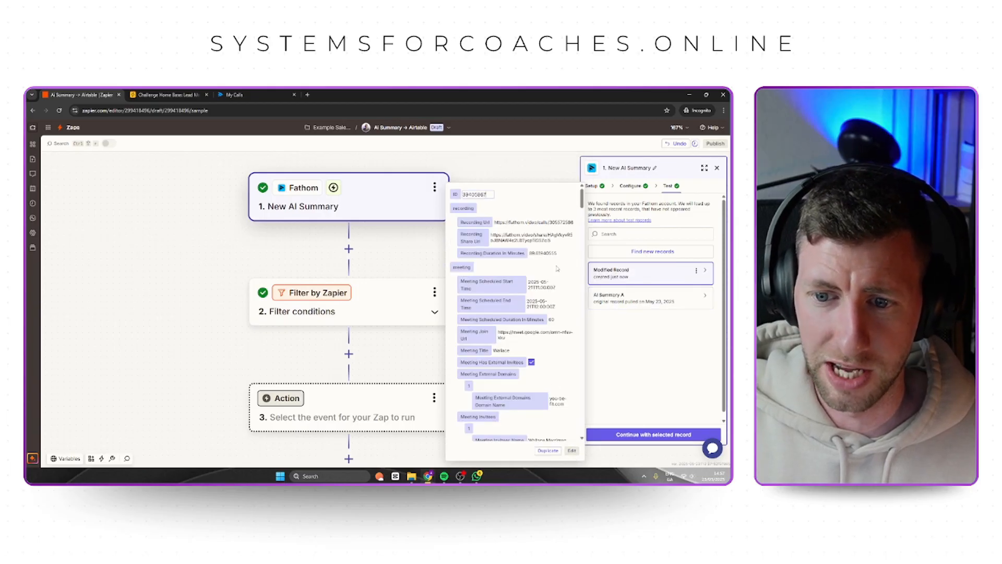
{"action": "left_click", "coordinate": [508, 350]}
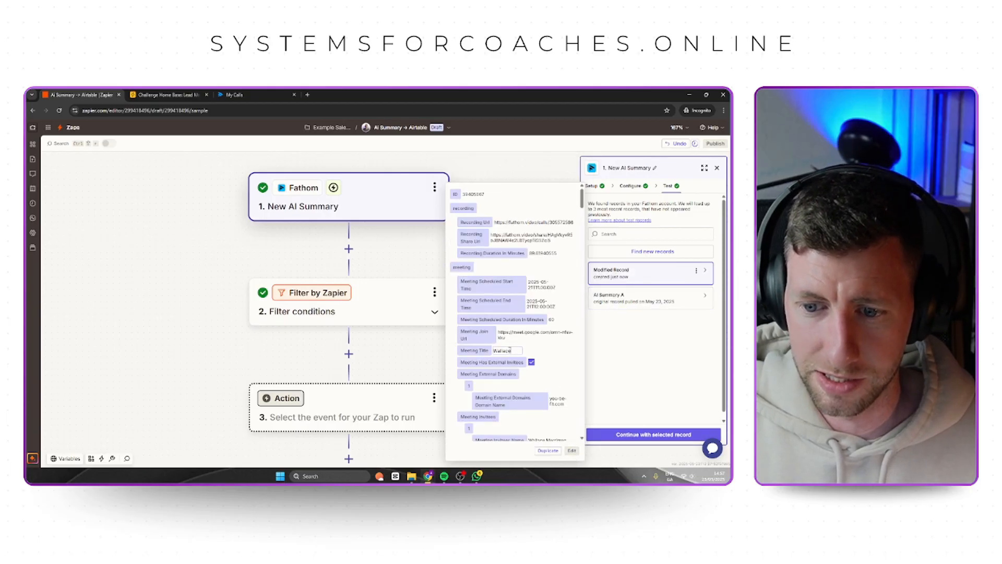
{"action": "type", "text": "Dis"}
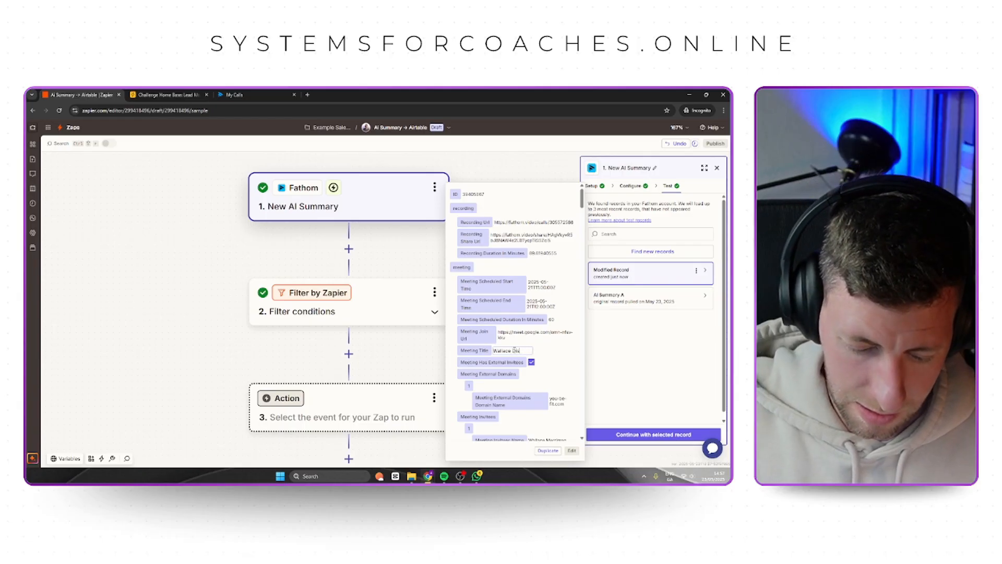
{"action": "type", "text": "covery Cal"}
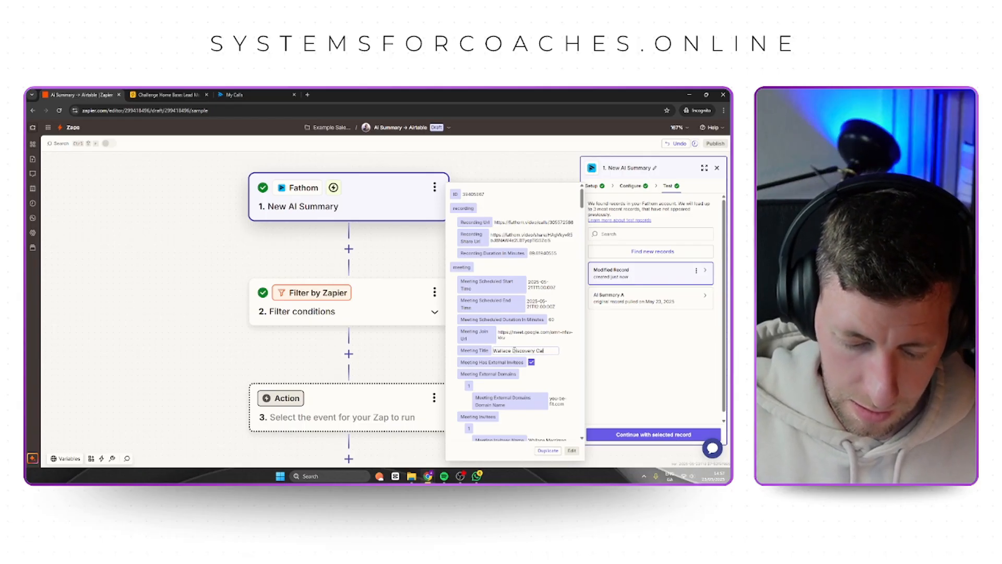
{"action": "type", "text": "l"}
{"action": "left_click", "coordinate": [606, 354]}
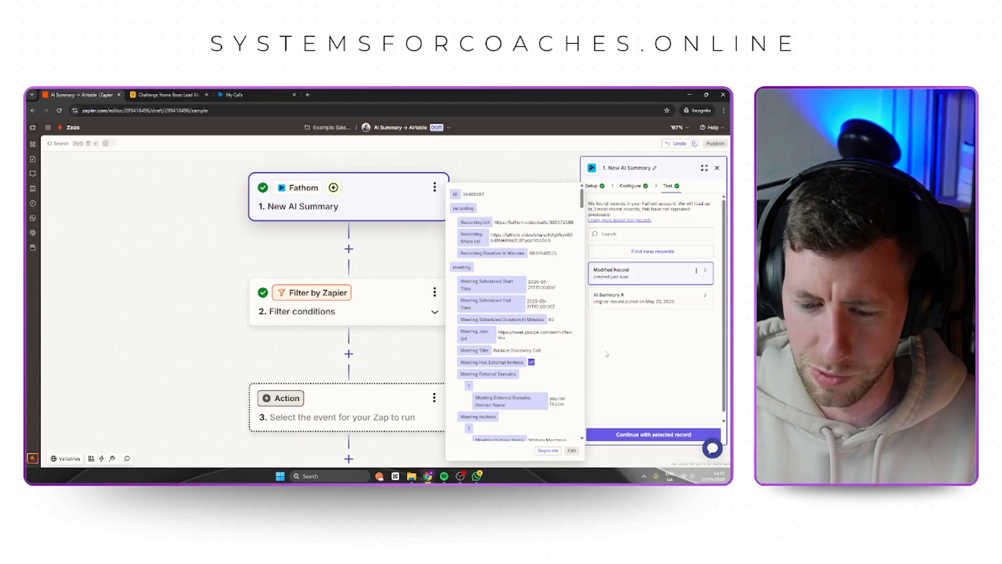
Reopen the filter's conditions and retest them against the modified trigger record.
{"action": "left_click", "coordinate": [389, 298]}
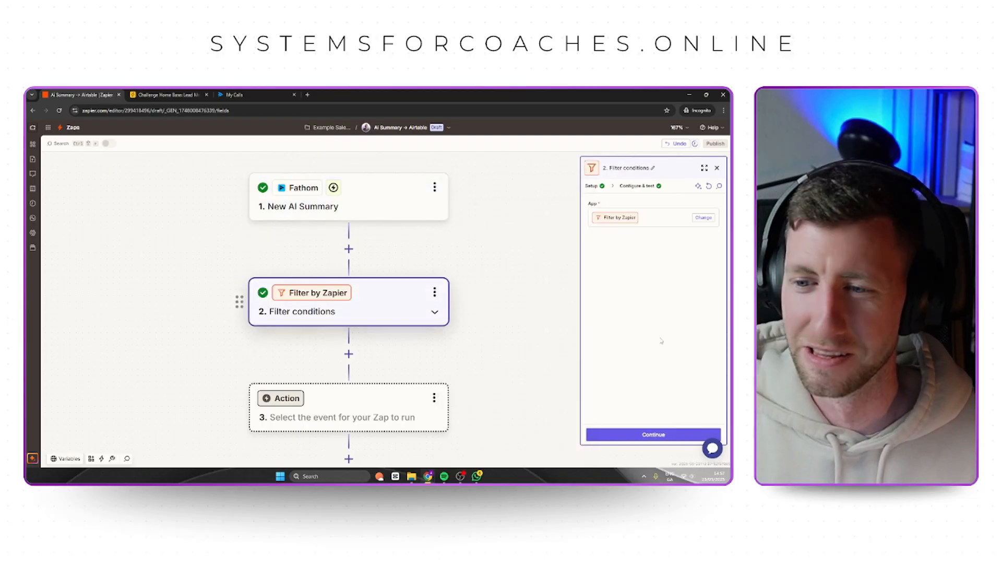
{"action": "left_click", "coordinate": [658, 435]}
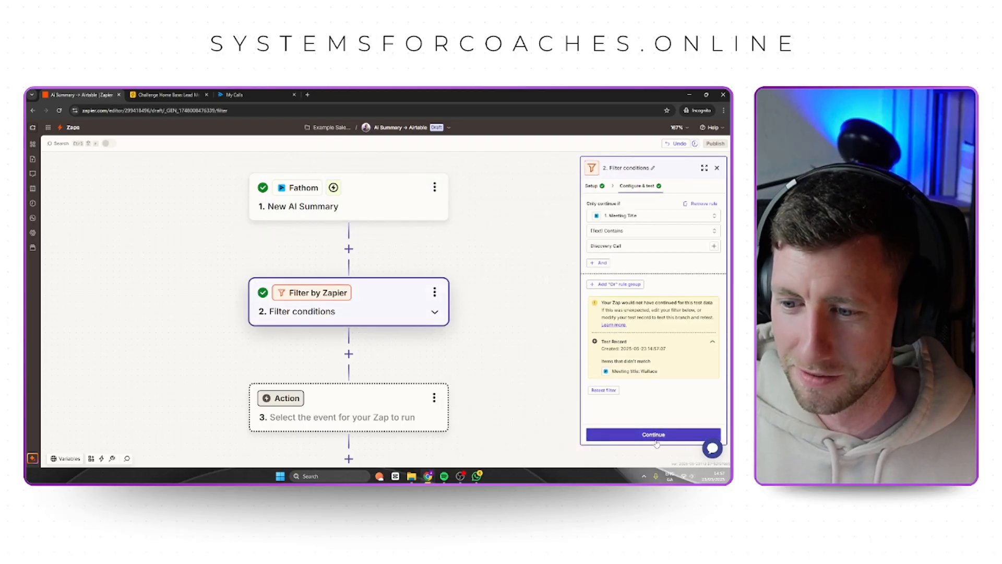
{"action": "key", "text": "Escape"}
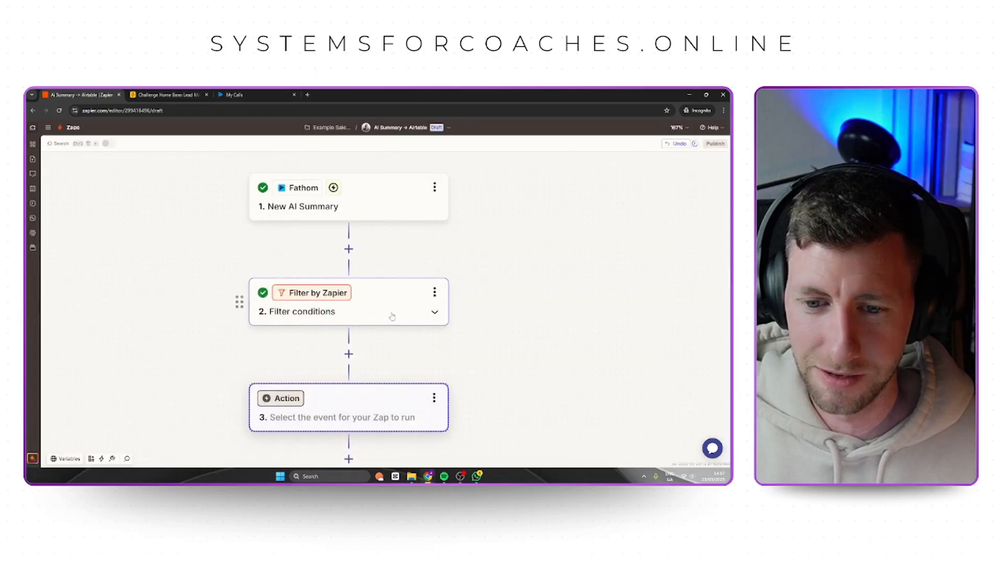
{"action": "left_click", "coordinate": [398, 301]}
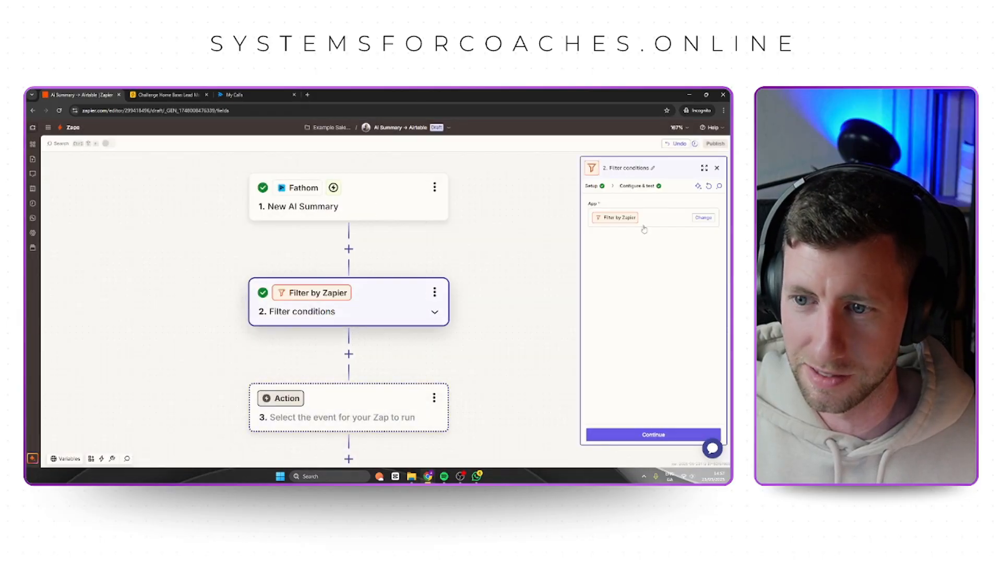
{"action": "left_click", "coordinate": [653, 435]}
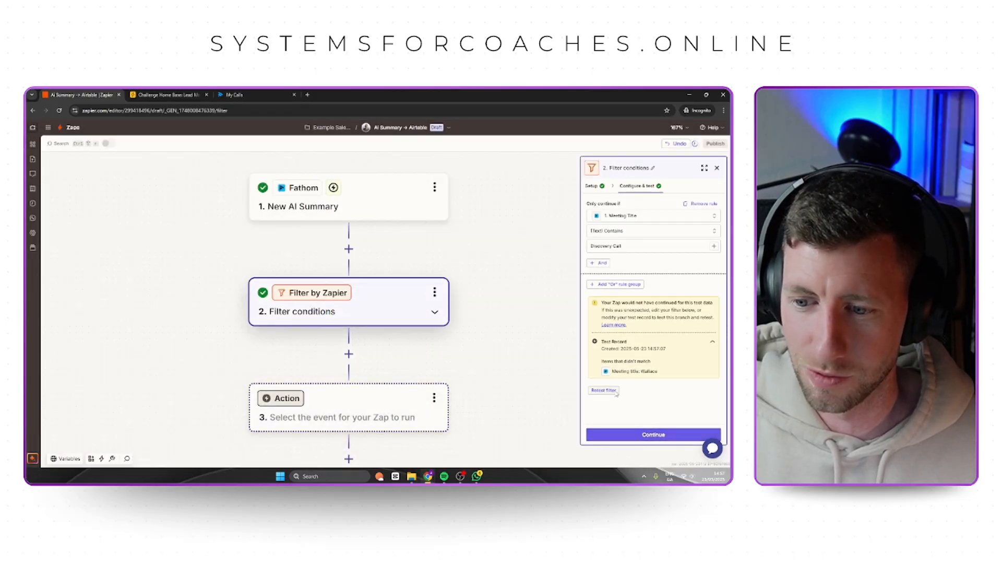
{"action": "left_click", "coordinate": [615, 390]}
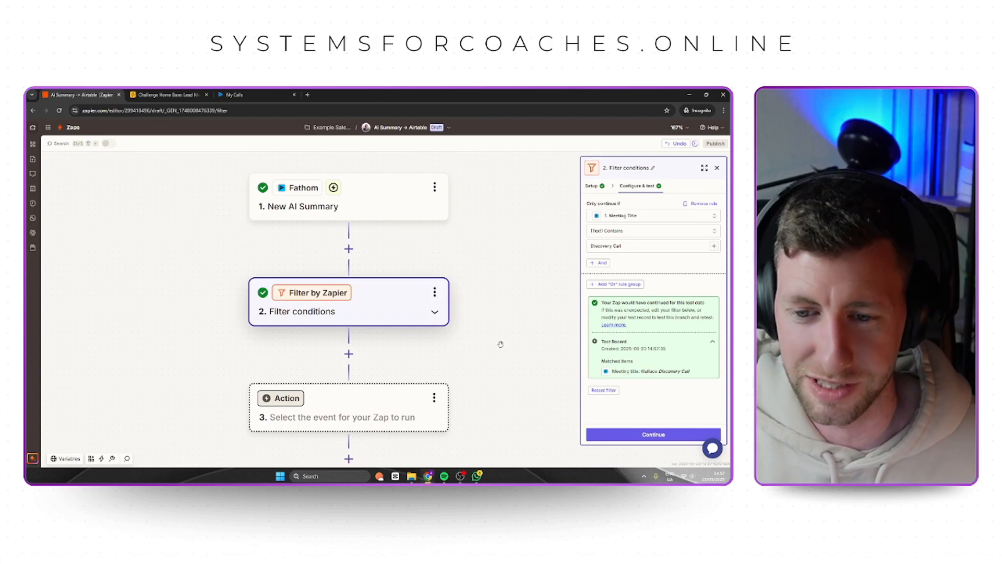
Delete the Filter by Zapier step from the Zap.
{"action": "left_click_drag", "start_coordinate": [499, 342], "coordinate": [499, 324]}
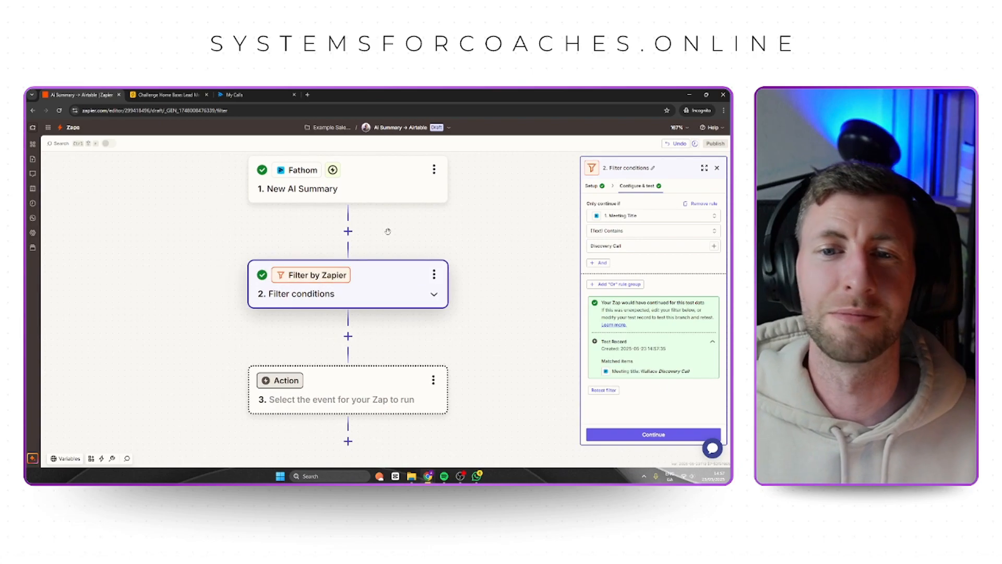
{"action": "left_click", "coordinate": [434, 275]}
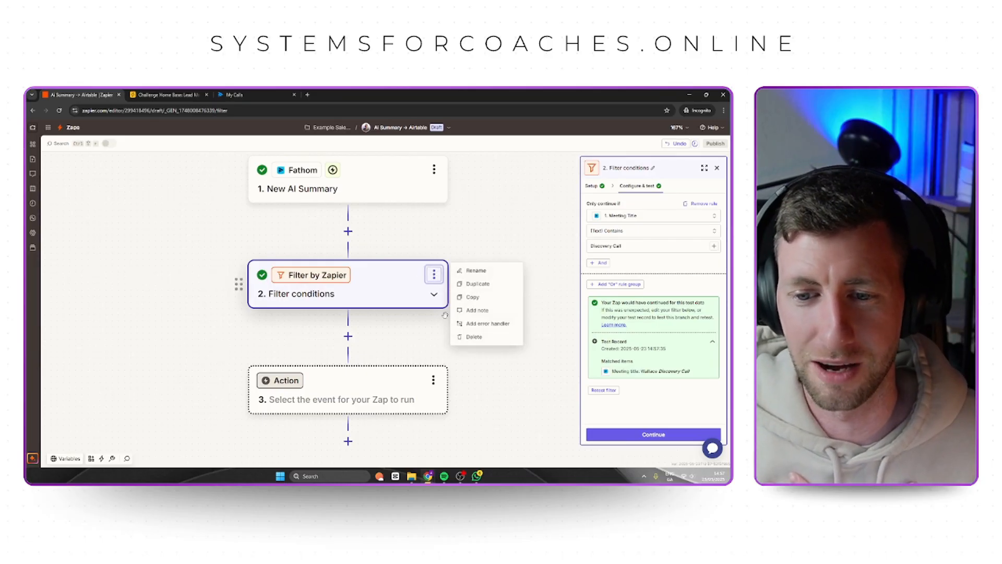
{"action": "left_click", "coordinate": [473, 336]}
{"action": "left_click", "coordinate": [473, 337]}
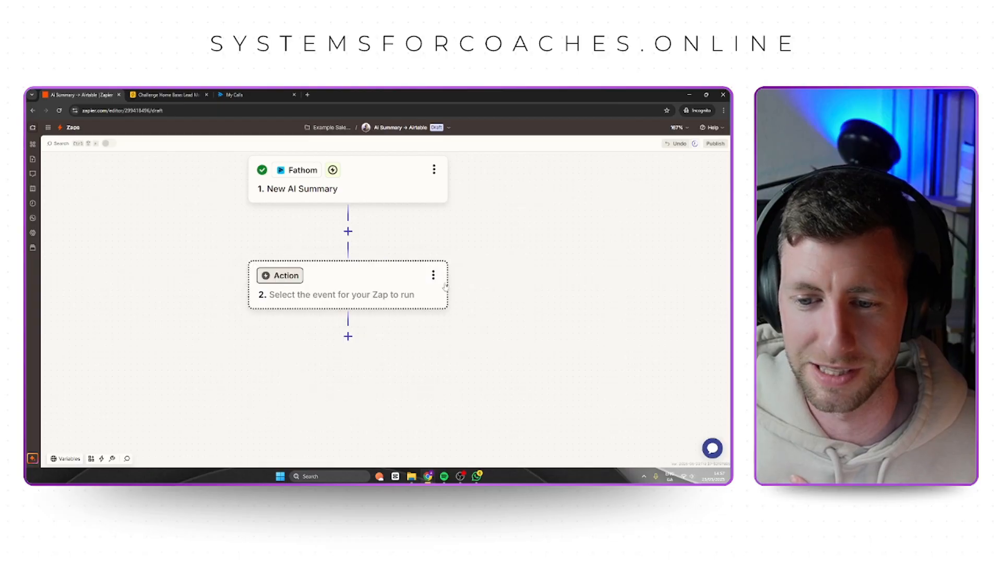
Set the app for the Zap's second step to Airtable.
{"action": "left_click", "coordinate": [357, 274]}
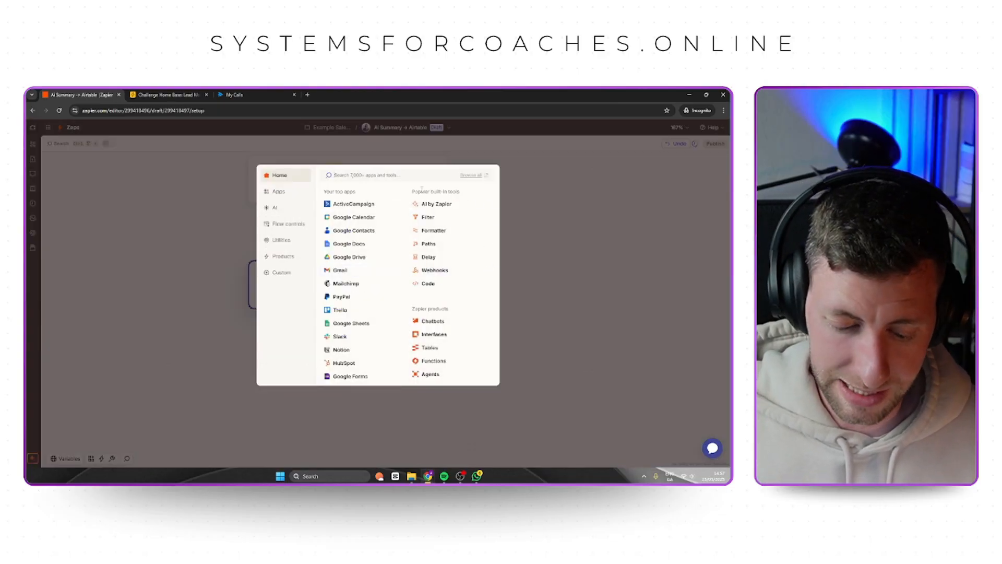
{"action": "type", "text": "airtable"}
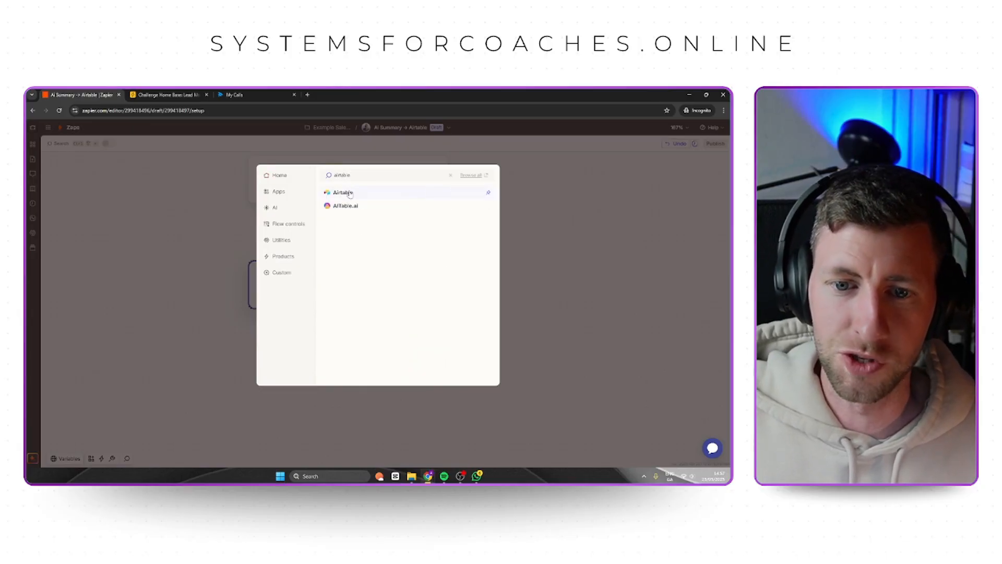
{"action": "left_click", "coordinate": [349, 192]}
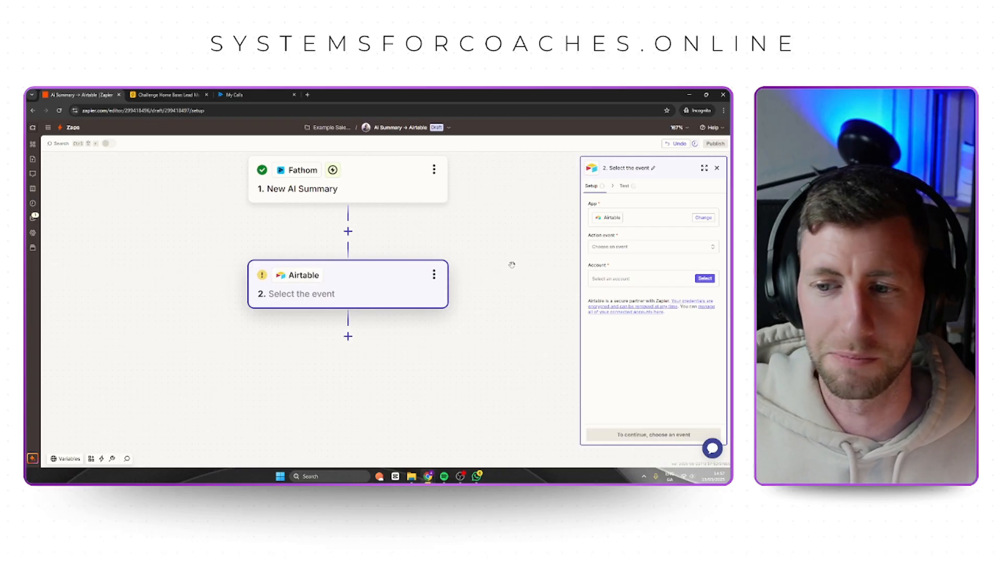
Set the Airtable step's action event to Find Record, assign the Challenge home base account, and continue to its configuration.
{"action": "left_click", "coordinate": [610, 251]}
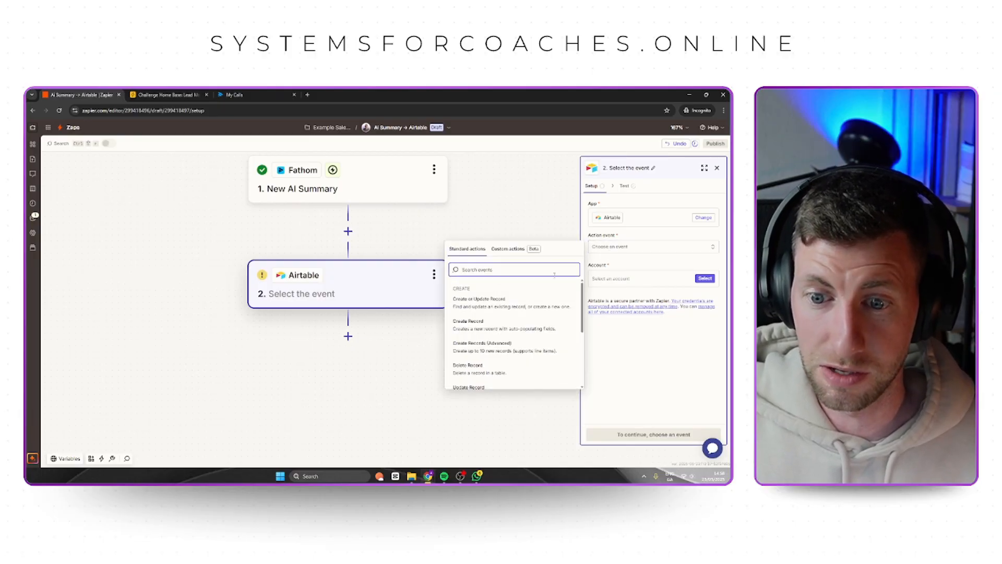
{"action": "scroll", "coordinate": [493, 367], "scroll_direction": "down", "scroll_amount": 5}
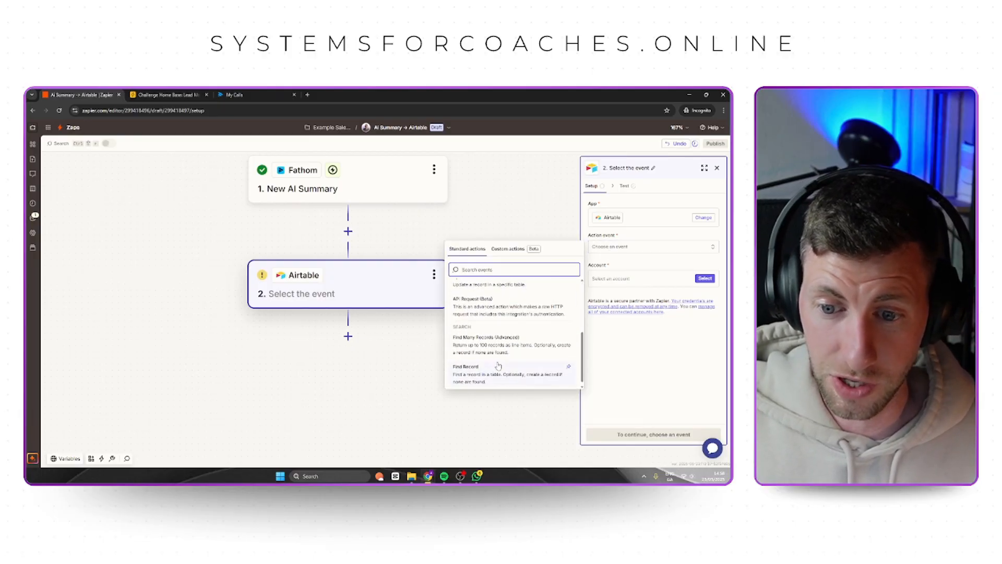
{"action": "left_click", "coordinate": [498, 366]}
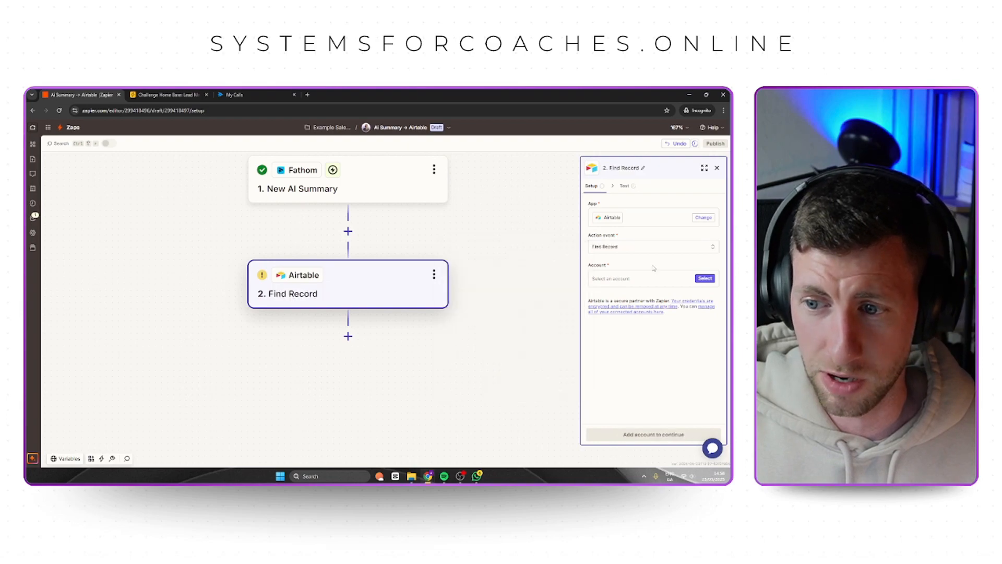
{"action": "left_click", "coordinate": [703, 278]}
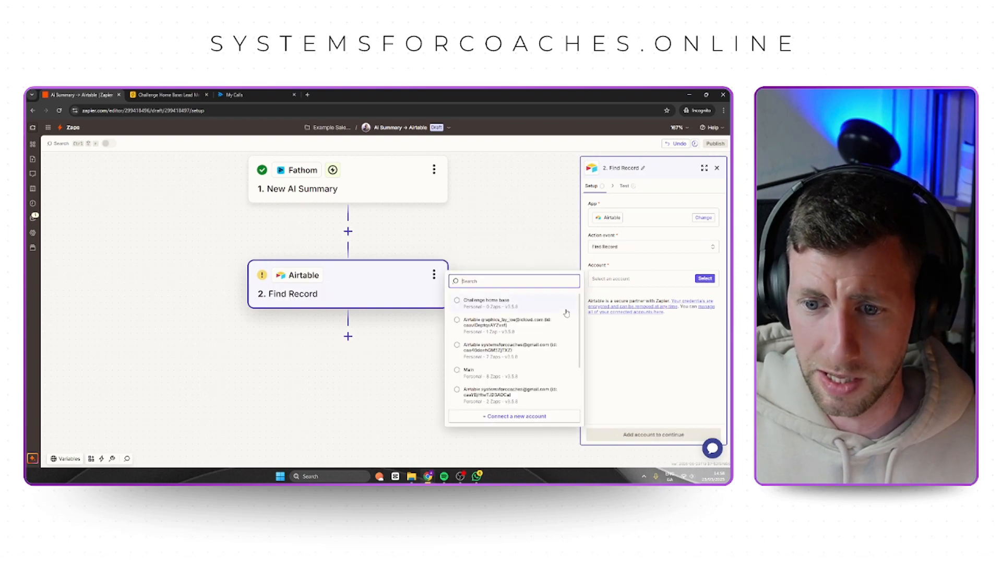
{"action": "left_click", "coordinate": [472, 303]}
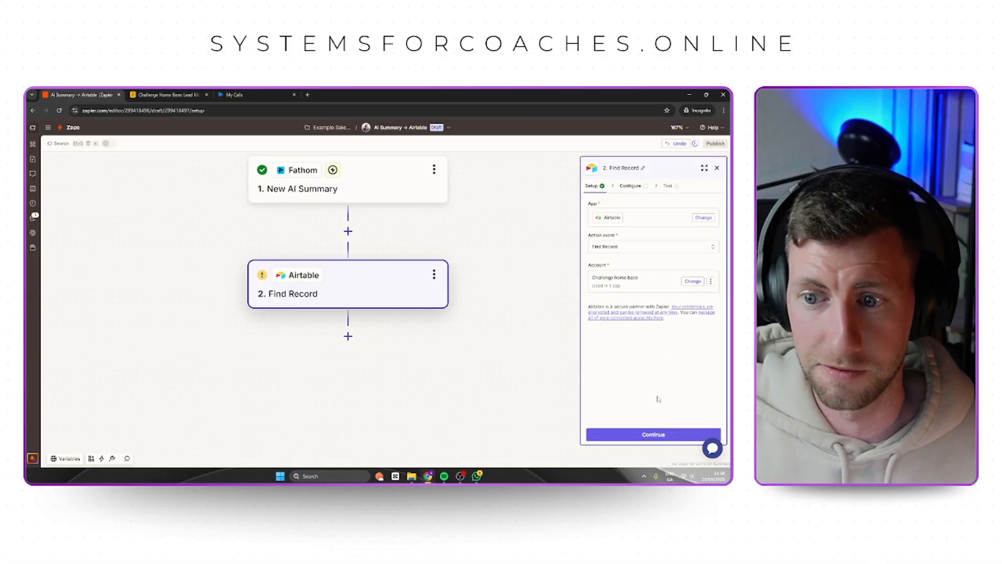
{"action": "left_click", "coordinate": [653, 435]}
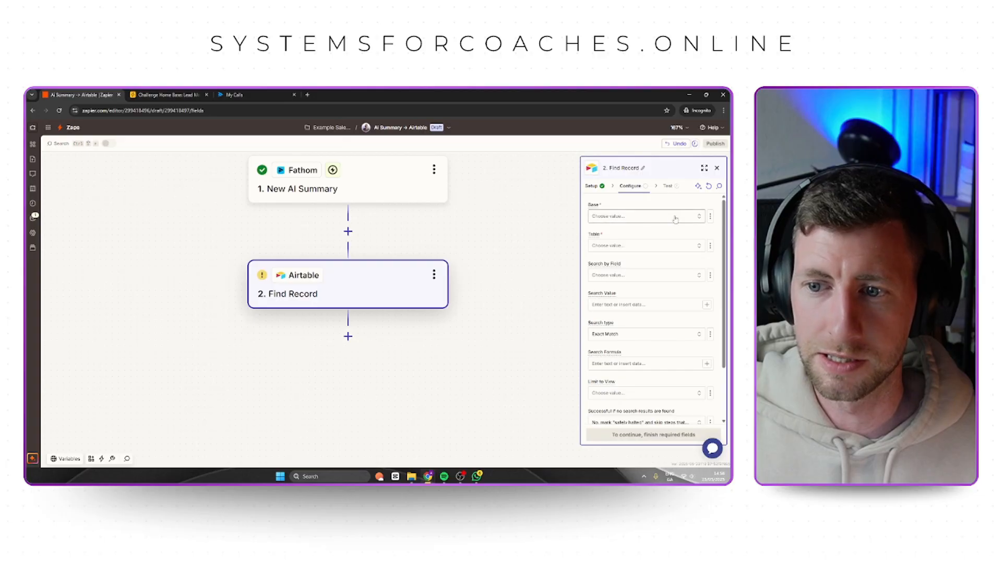
Select Challenge Home Base as the base for Find Record and check that base's tables in Airtable.
{"action": "left_click", "coordinate": [660, 220]}
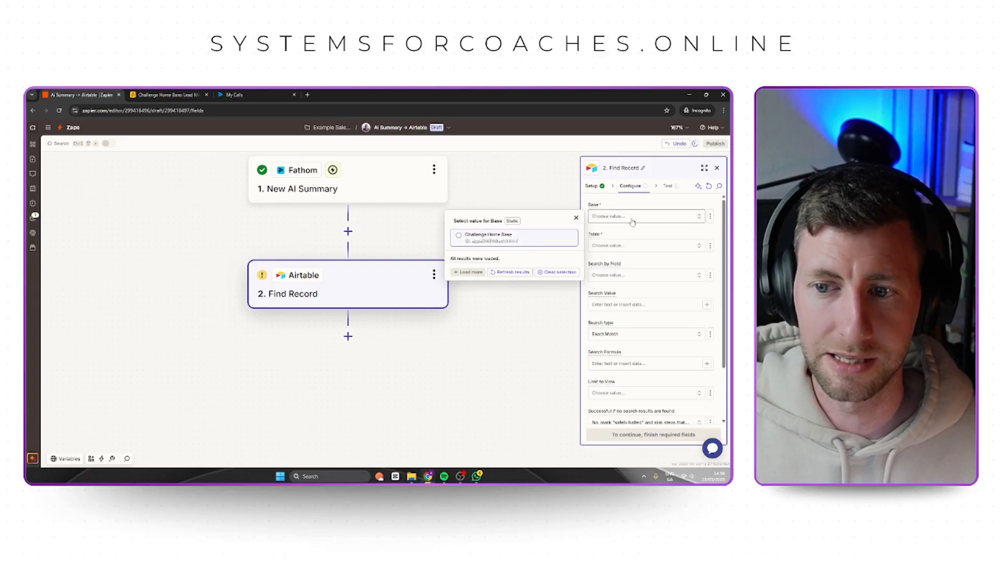
{"action": "left_click", "coordinate": [169, 98]}
{"action": "left_click", "coordinate": [61, 123]}
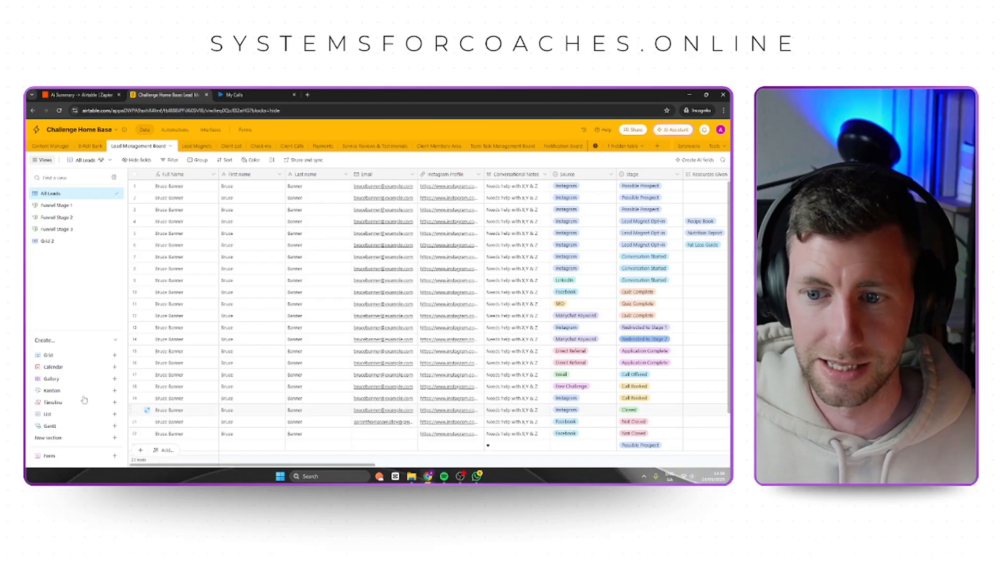
{"action": "left_click", "coordinate": [44, 146]}
{"action": "left_click", "coordinate": [90, 146]}
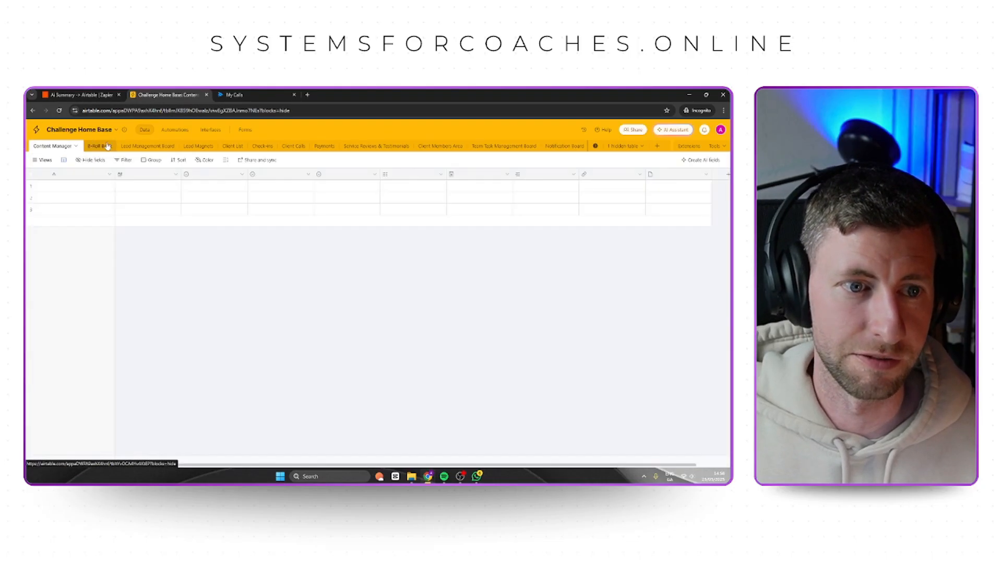
{"action": "left_click", "coordinate": [116, 94]}
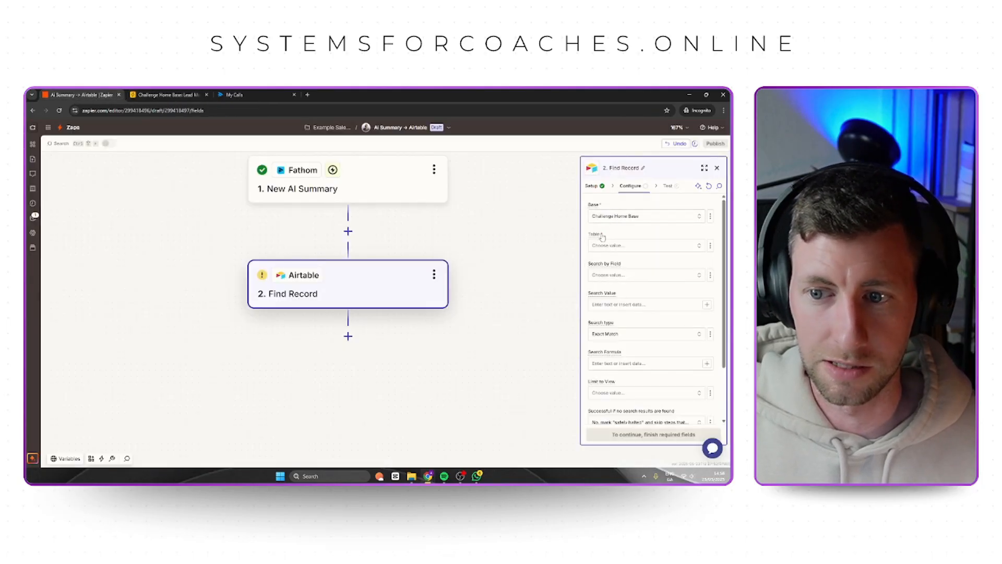
Check the lead table in Airtable and set Find Record's table to Lead Management Board in Zapier.
{"action": "left_click", "coordinate": [166, 94]}
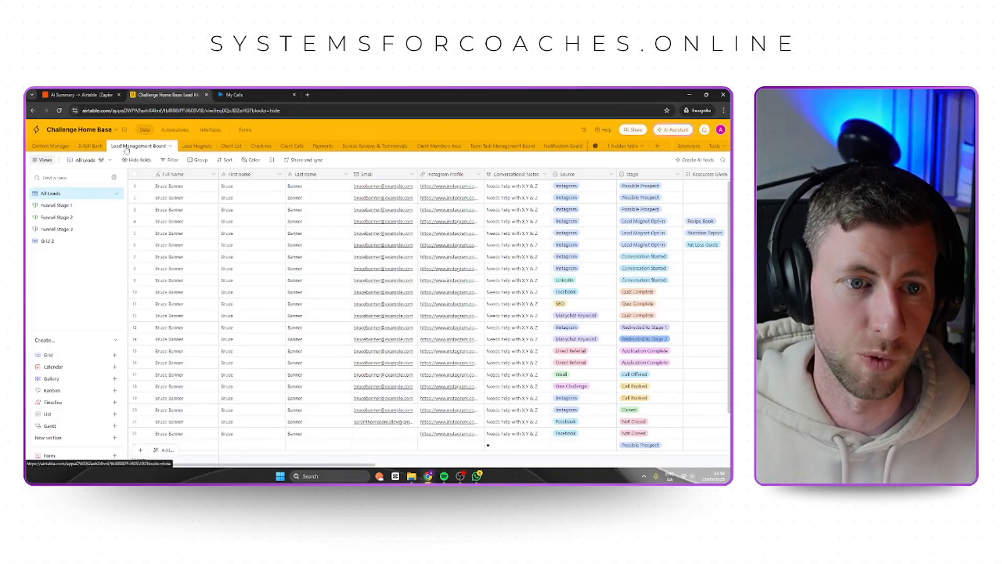
{"action": "left_click", "coordinate": [83, 95]}
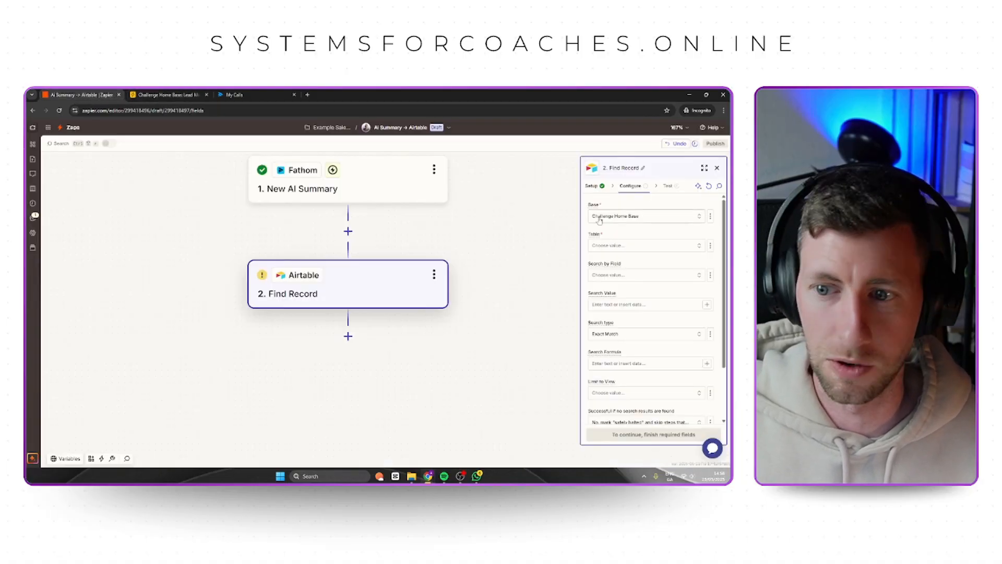
{"action": "left_click", "coordinate": [645, 249]}
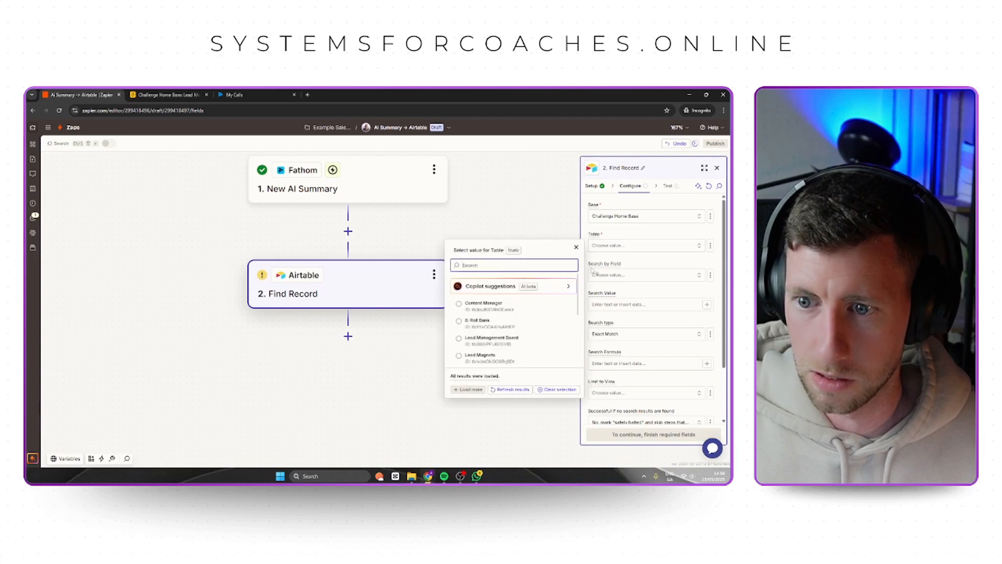
{"action": "scroll", "coordinate": [508, 310], "scroll_direction": "down", "scroll_amount": 3}
{"action": "scroll", "coordinate": [506, 329], "scroll_direction": "up", "scroll_amount": 3}
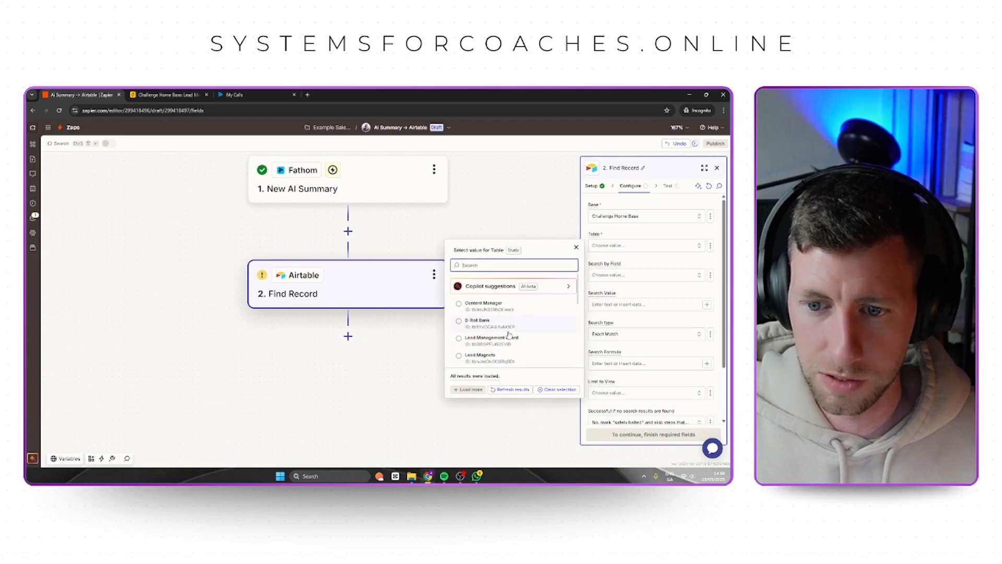
{"action": "left_click", "coordinate": [504, 343]}
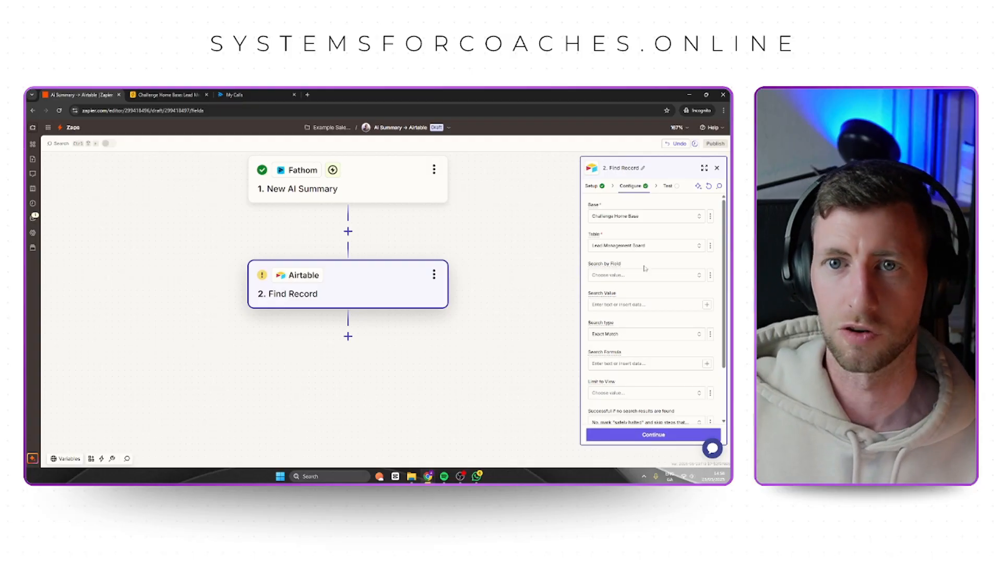
Review the lead board's columns in Airtable and set Find Record to search by the Email field.
{"action": "left_click", "coordinate": [163, 95]}
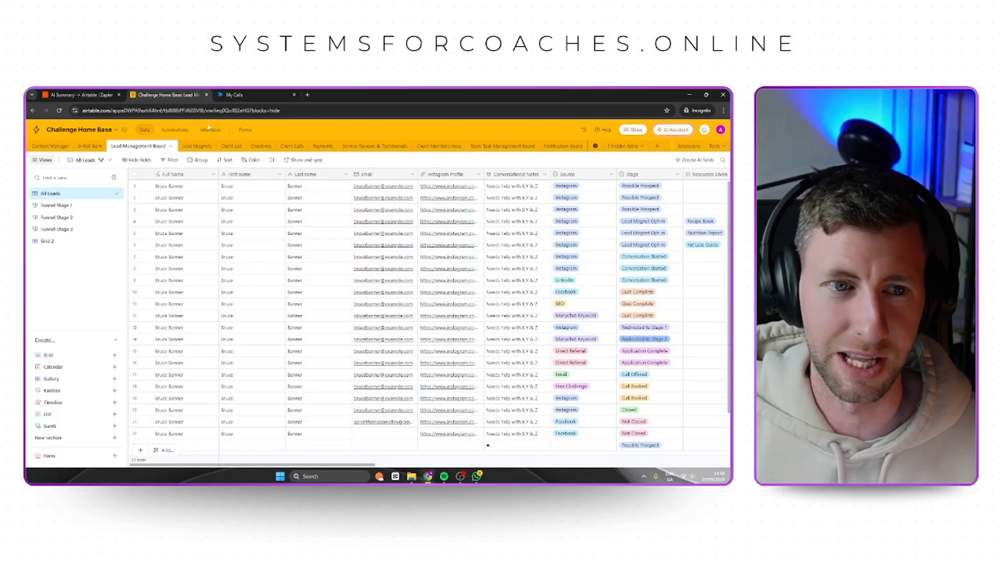
{"action": "left_click", "coordinate": [81, 94]}
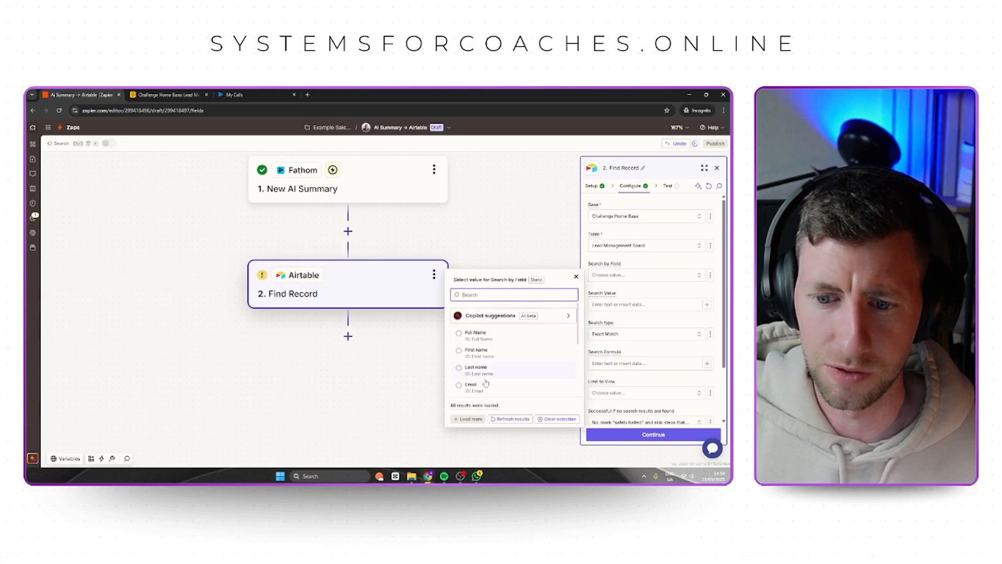
{"action": "left_click", "coordinate": [485, 384]}
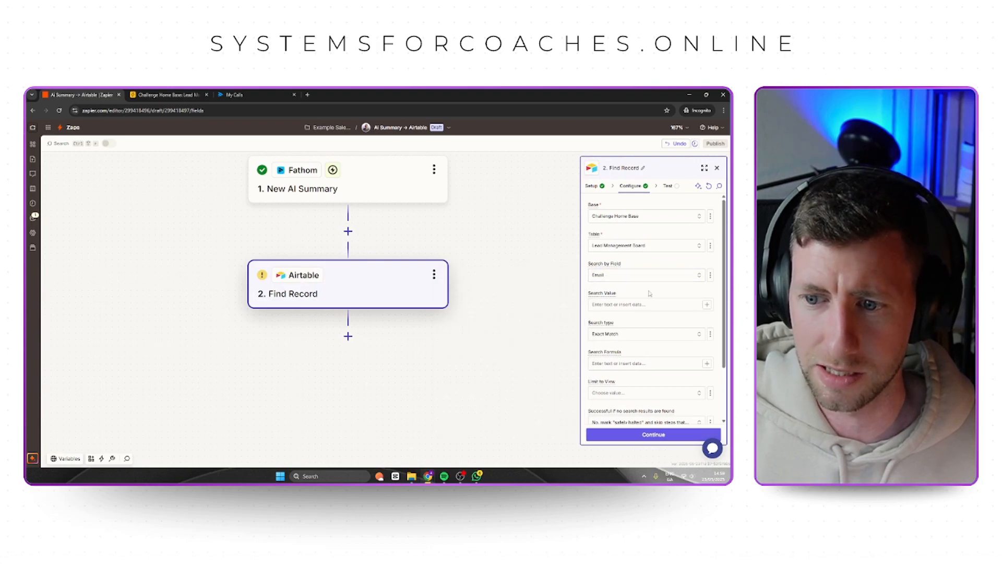
Review the Fathom trigger's test data and map its Meeting Invitees Email into Find Record's Search Value.
{"action": "left_click", "coordinate": [655, 307]}
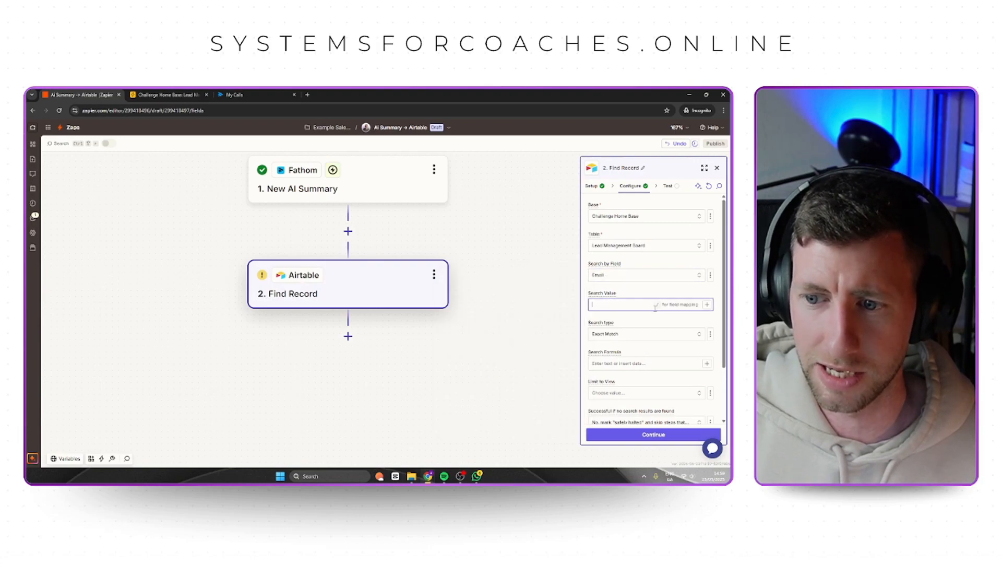
{"action": "left_click", "coordinate": [372, 181]}
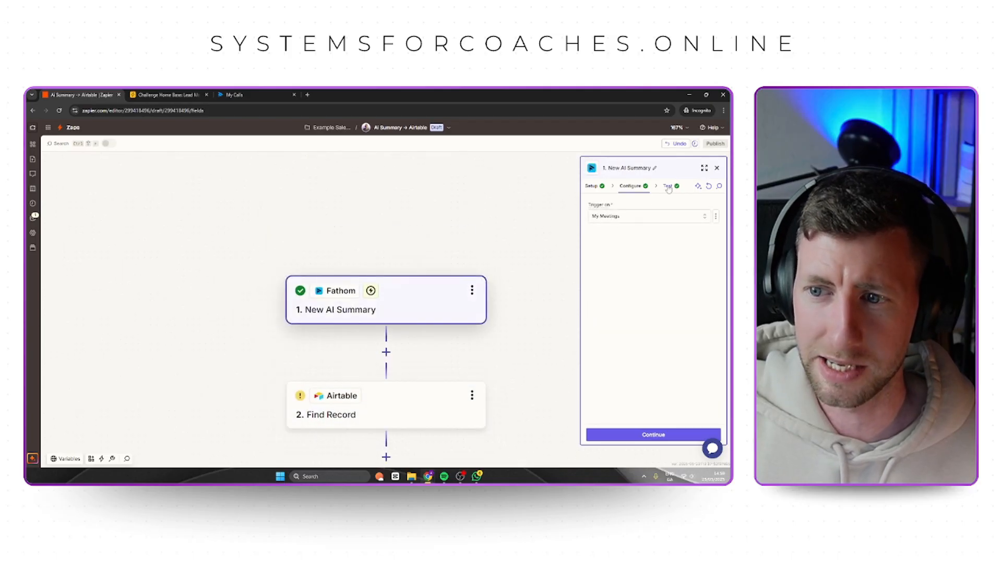
{"action": "left_click", "coordinate": [668, 187]}
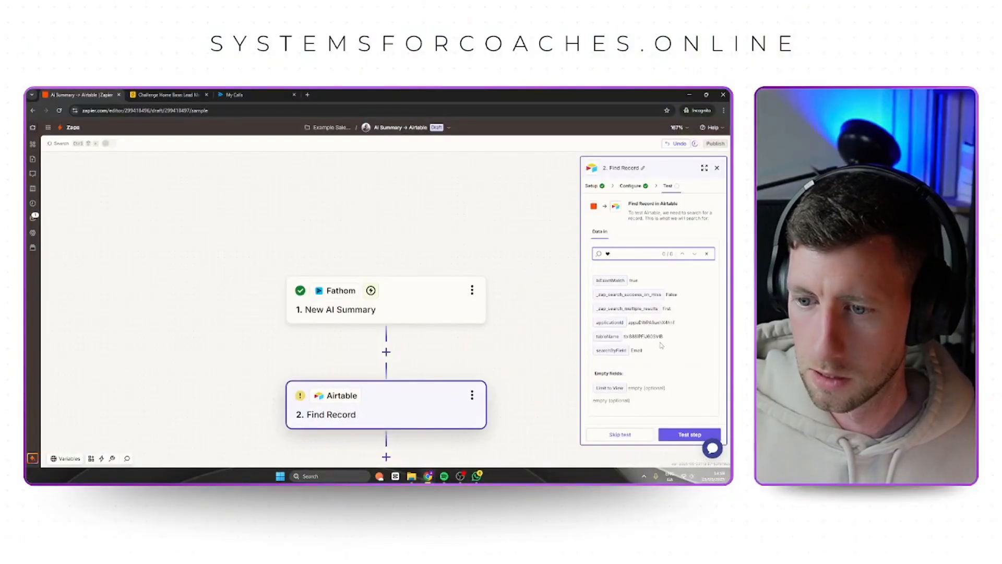
{"action": "left_click", "coordinate": [633, 186]}
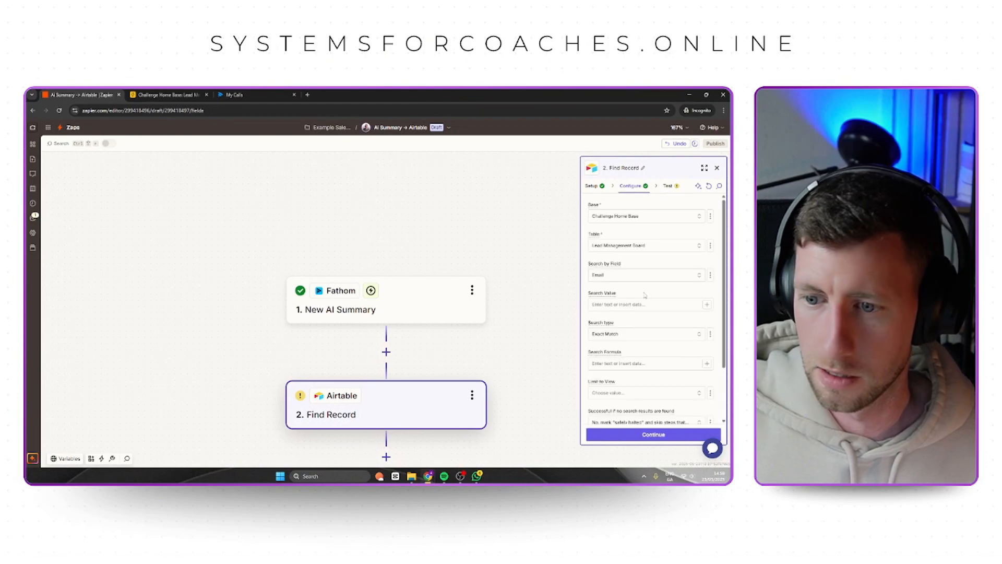
{"action": "scroll", "coordinate": [613, 293], "scroll_direction": "down", "scroll_amount": 1}
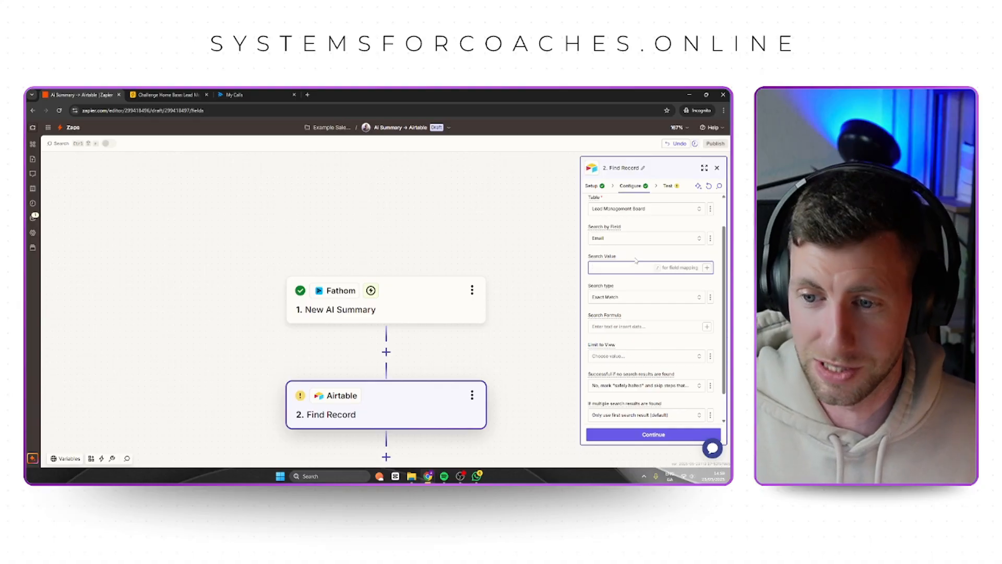
{"action": "type", "text": "/"}
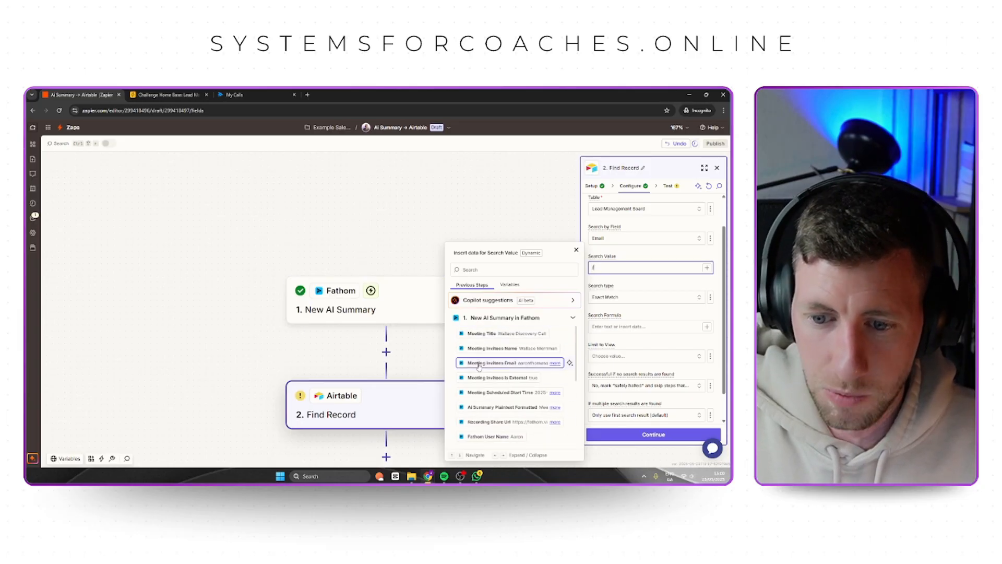
{"action": "left_click", "coordinate": [508, 364]}
{"action": "left_click", "coordinate": [621, 291]}
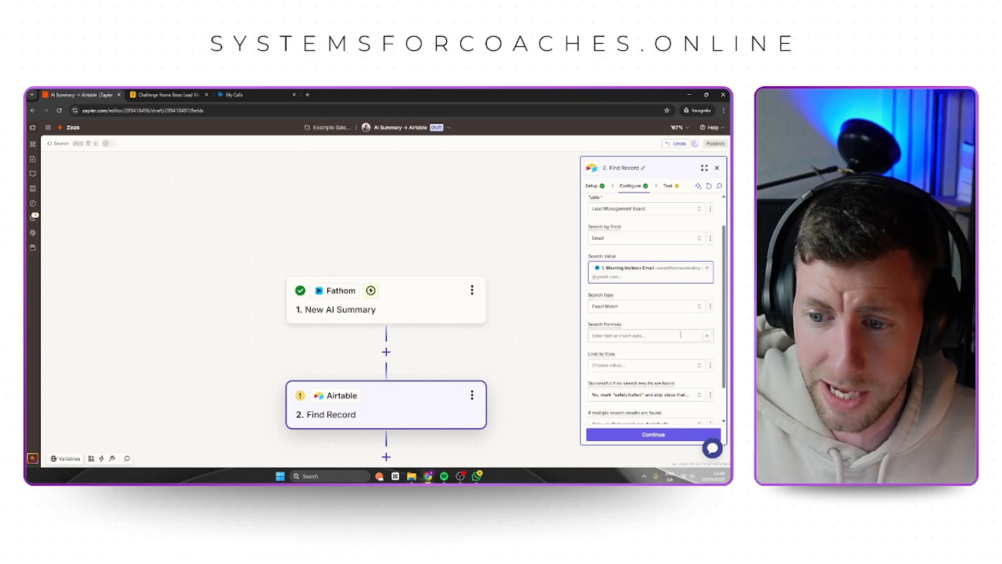
Keep the remaining Find Record options at their defaults and test the step.
{"action": "scroll", "coordinate": [650, 313], "scroll_direction": "down", "scroll_amount": 2}
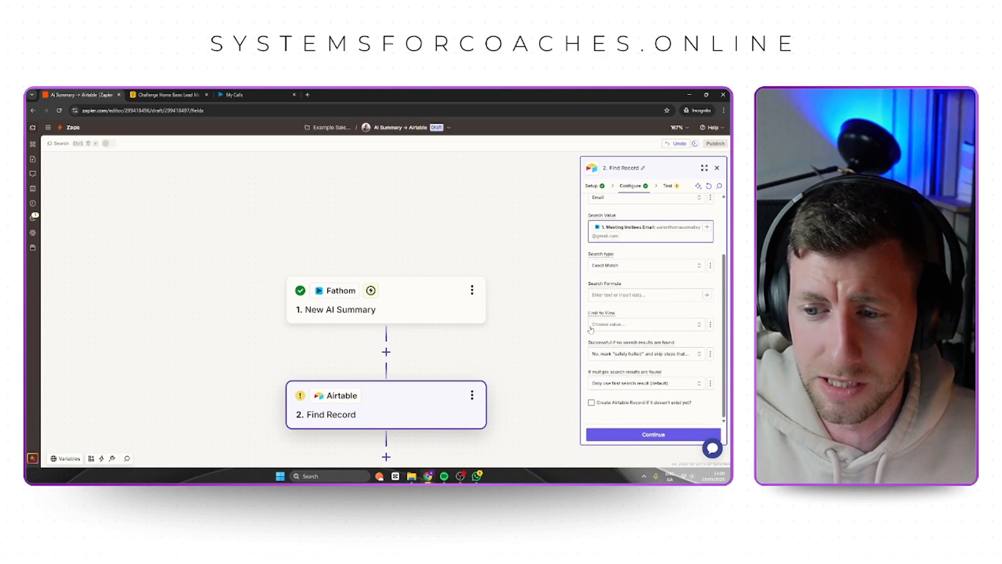
{"action": "left_click", "coordinate": [661, 436]}
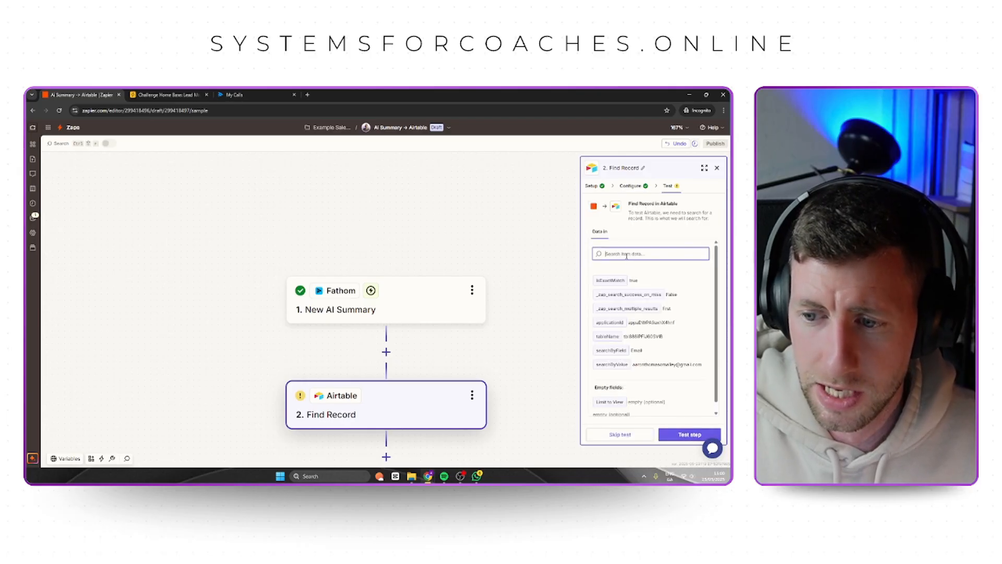
{"action": "left_click", "coordinate": [687, 437]}
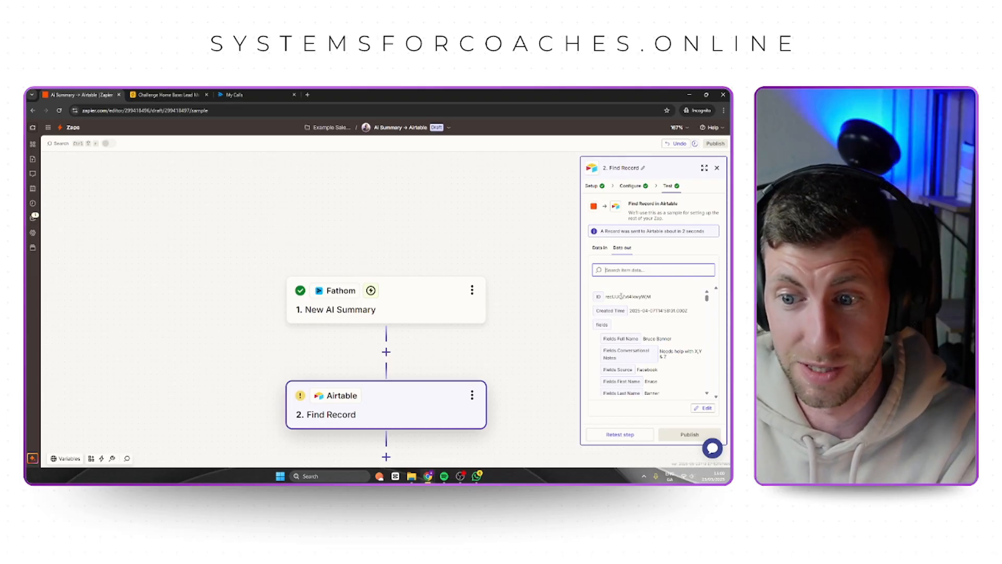
Examine the returned Airtable record's ID, conversational notes, email and stage in the test output.
{"action": "left_click_drag", "start_coordinate": [607, 299], "coordinate": [662, 300]}
{"action": "scroll", "coordinate": [668, 339], "scroll_direction": "down", "scroll_amount": 1}
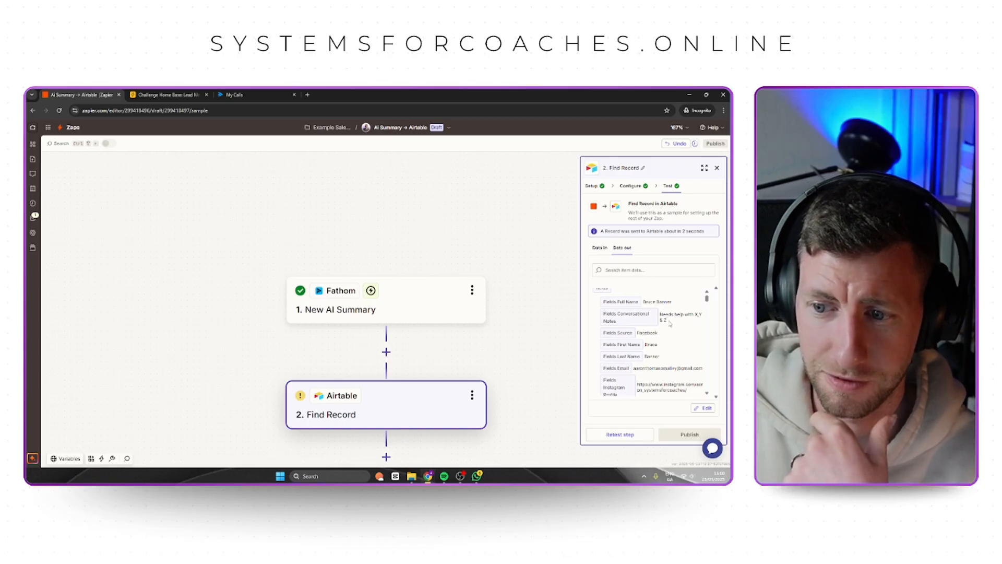
{"action": "triple_click", "coordinate": [662, 315]}
{"action": "scroll", "coordinate": [673, 330], "scroll_direction": "down", "scroll_amount": 1}
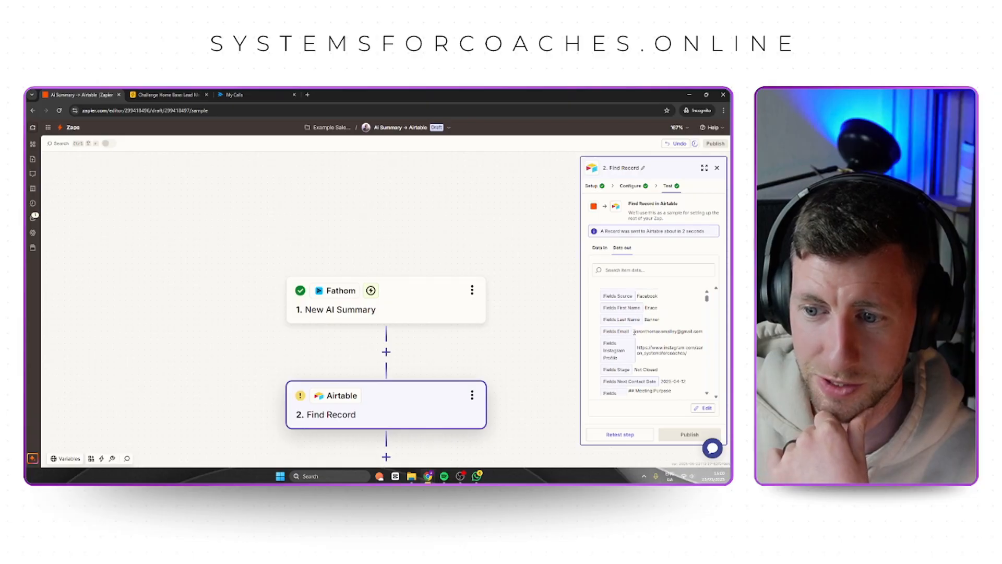
{"action": "left_click_drag", "start_coordinate": [634, 331], "coordinate": [708, 334]}
{"action": "left_click", "coordinate": [693, 341]}
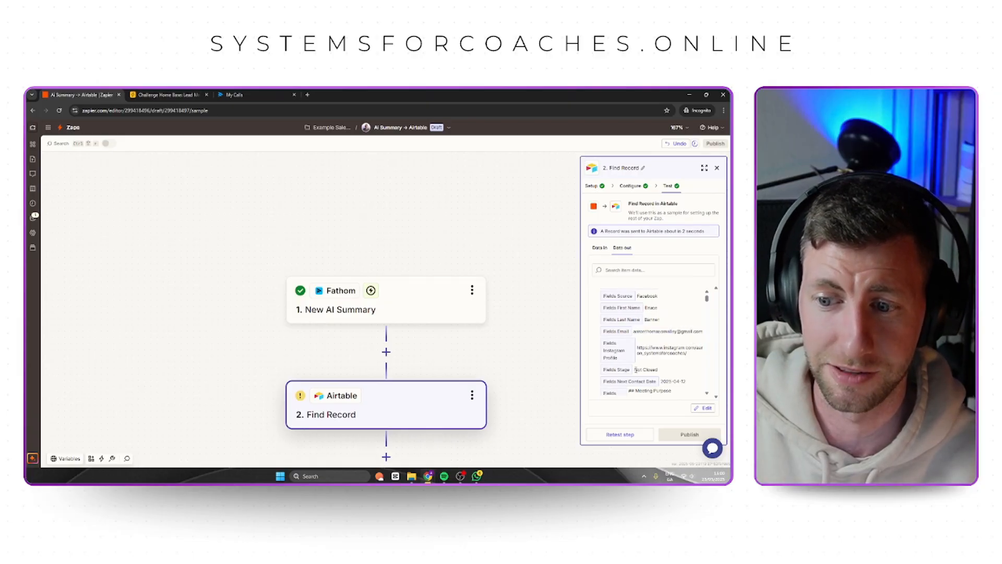
{"action": "left_click_drag", "start_coordinate": [635, 370], "coordinate": [659, 370]}
{"action": "left_click", "coordinate": [664, 371]}
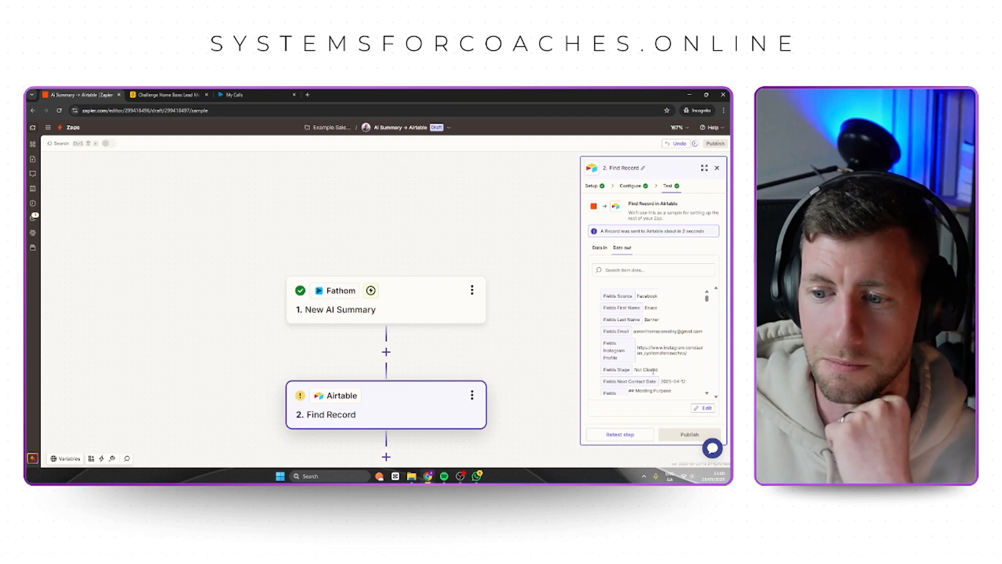
{"action": "scroll", "coordinate": [392, 367], "scroll_direction": "down", "scroll_amount": 3}
Add a third step after Find Record with Airtable as its app.
{"action": "left_click", "coordinate": [386, 383]}
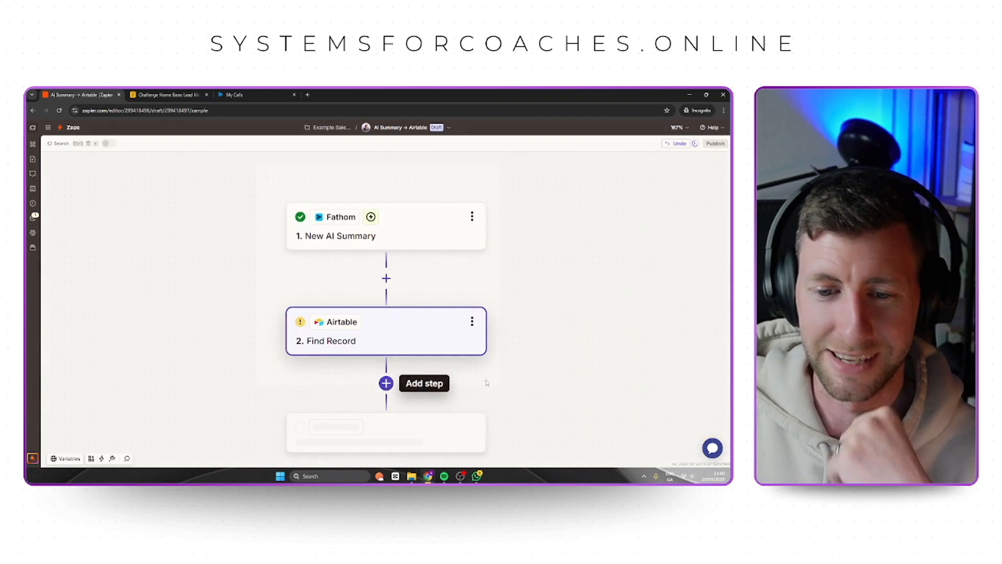
{"action": "type", "text": "airtble"}
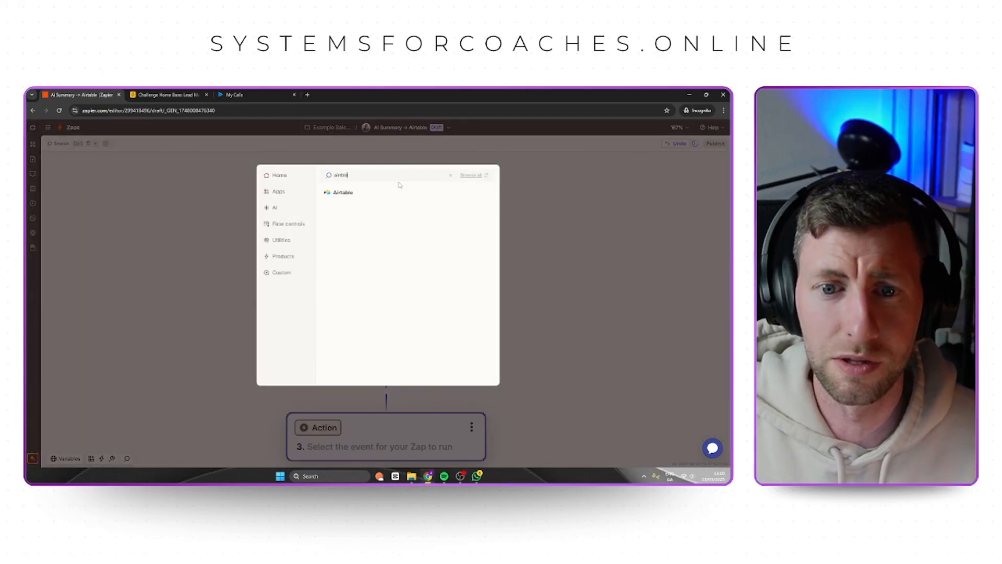
{"action": "left_click", "coordinate": [353, 192]}
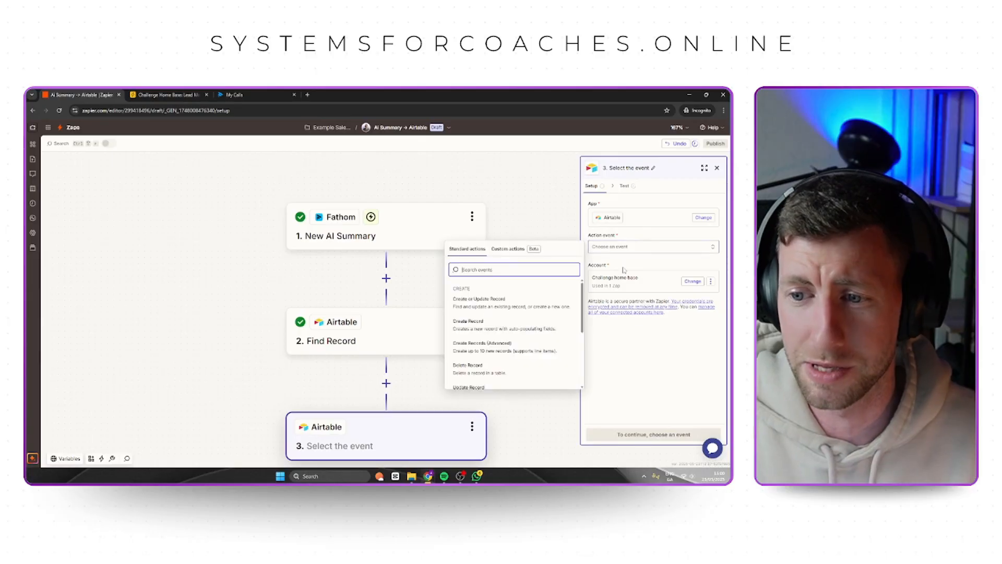
Set the third step's action event to Update Record on the Lead Management Board table in the Challenge Home Base base.
{"action": "left_click", "coordinate": [476, 269]}
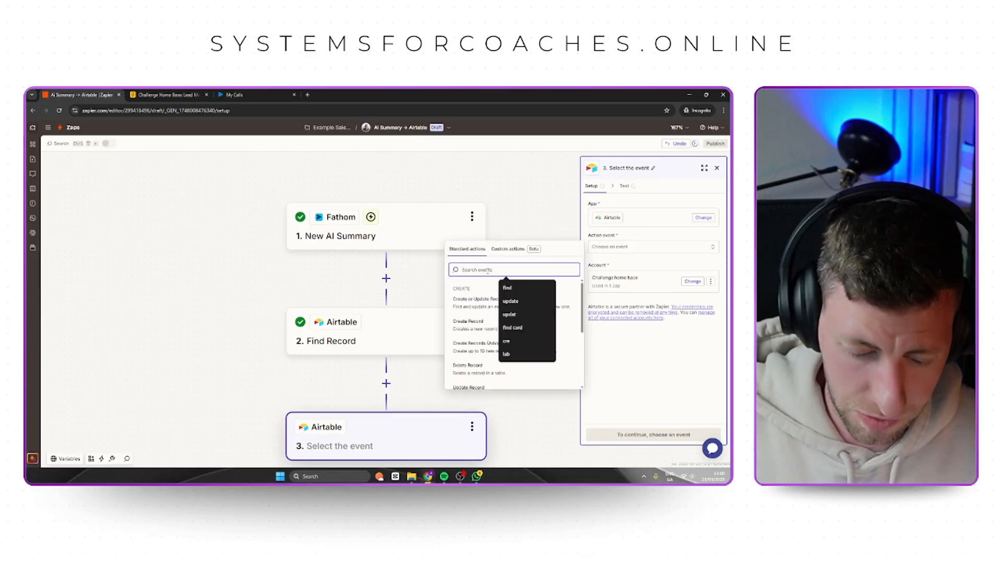
{"action": "type", "text": "up"}
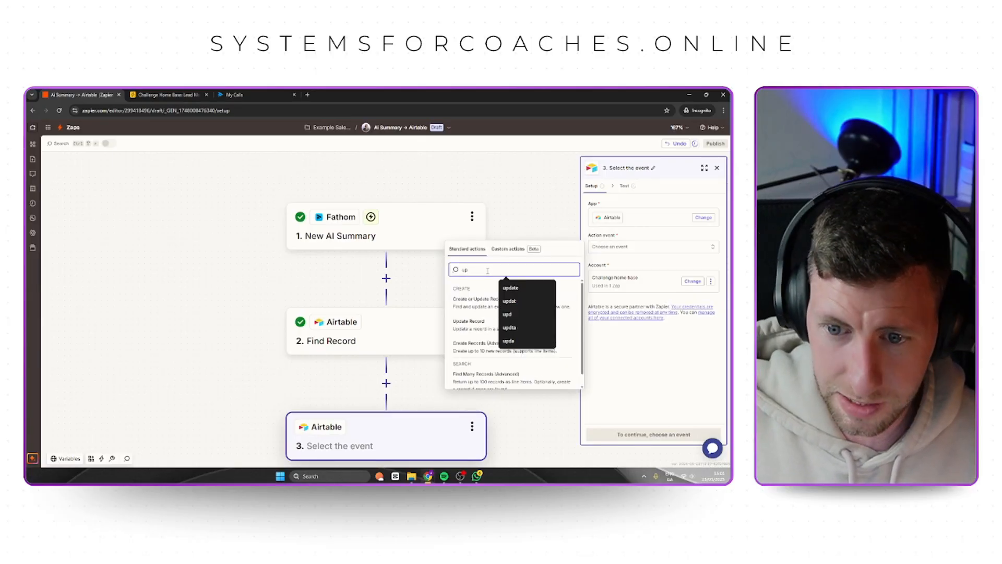
{"action": "left_click", "coordinate": [475, 324]}
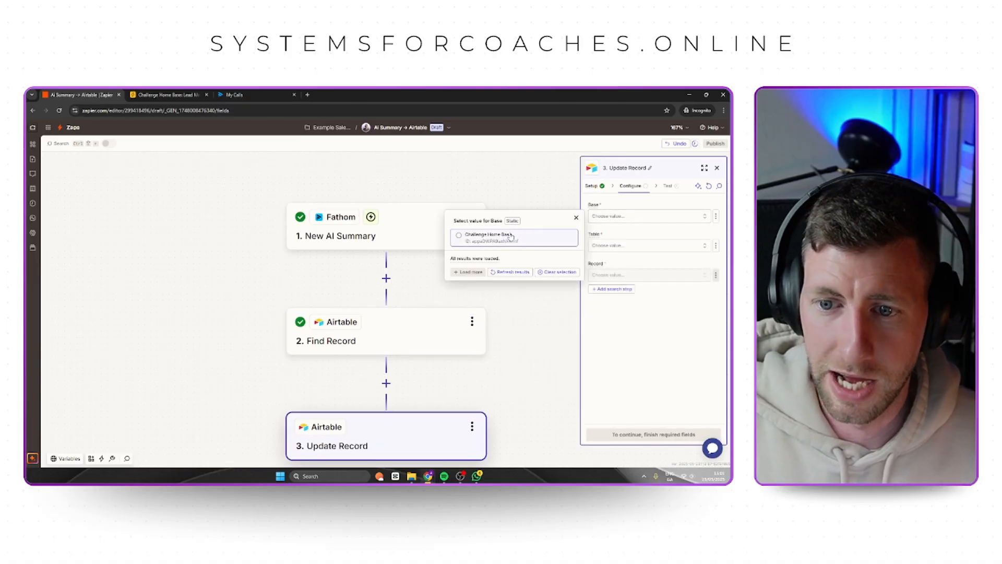
{"action": "left_click", "coordinate": [646, 247]}
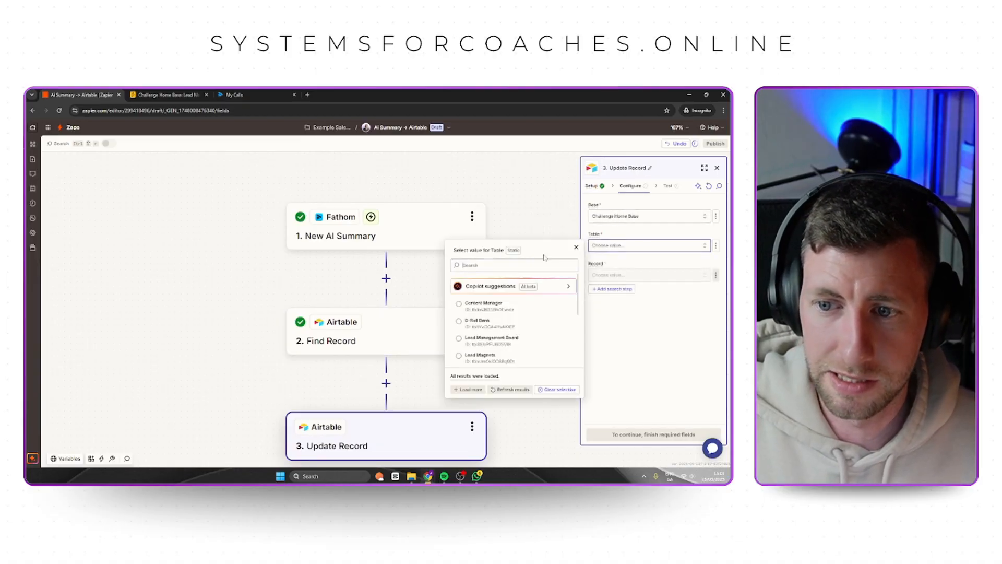
{"action": "left_click", "coordinate": [496, 339]}
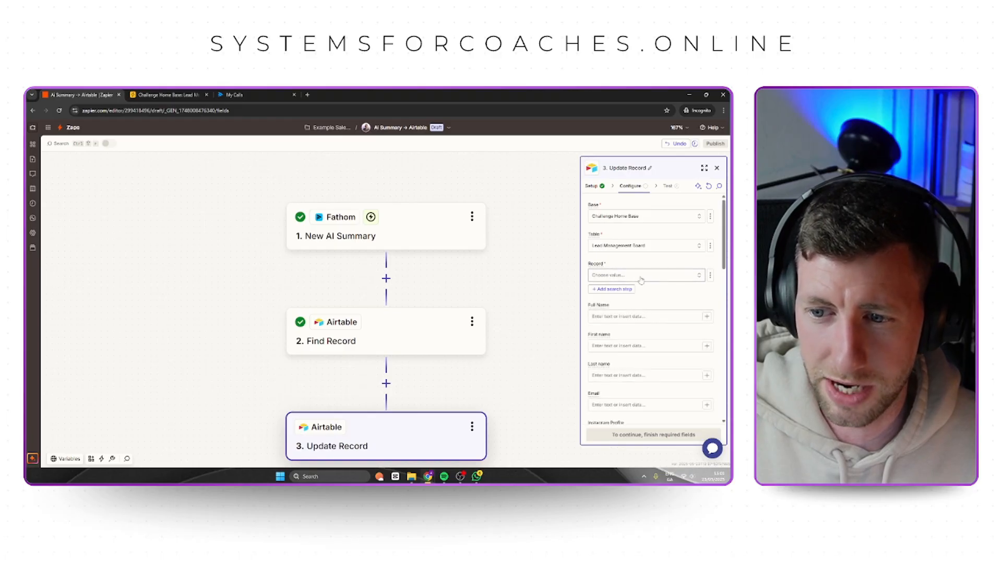
Look through the static record IDs offered for Update Record's Record field, without choosing one.
{"action": "left_click", "coordinate": [613, 275]}
{"action": "scroll", "coordinate": [493, 342], "scroll_direction": "down", "scroll_amount": 6}
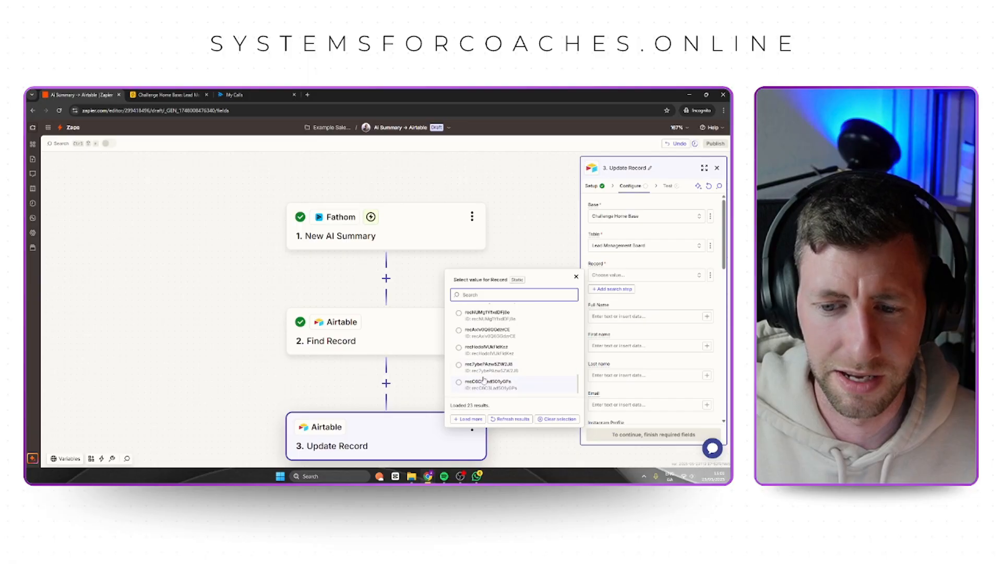
{"action": "scroll", "coordinate": [485, 383], "scroll_direction": "up", "scroll_amount": 6}
{"action": "scroll", "coordinate": [497, 379], "scroll_direction": "down", "scroll_amount": 6}
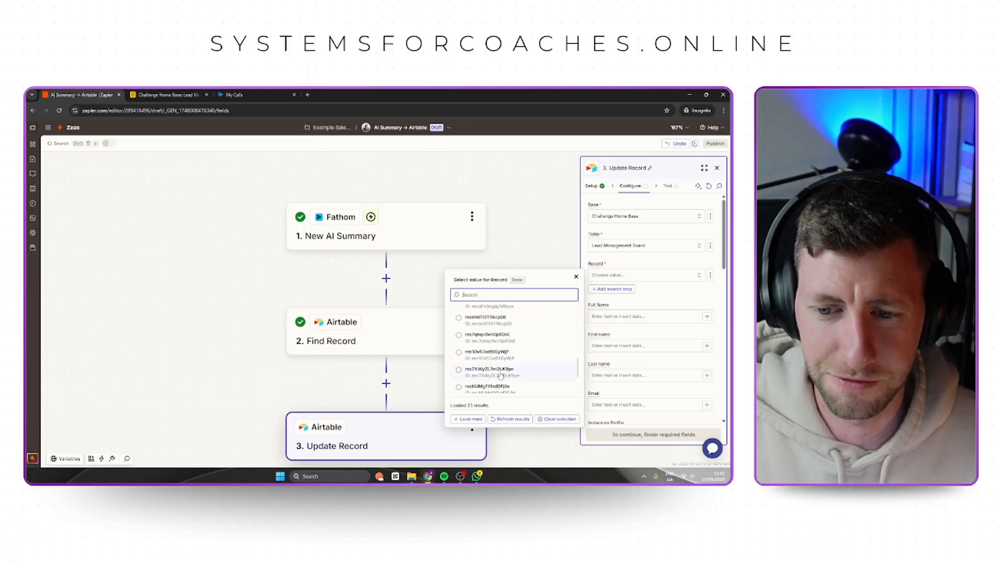
{"action": "left_click", "coordinate": [673, 294]}
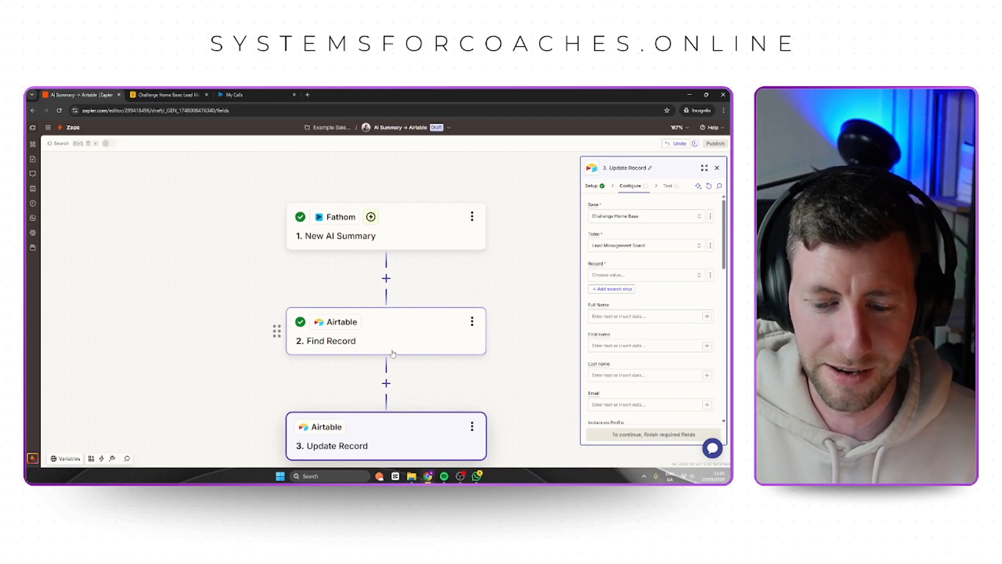
Switch the Record field to a custom value and map the ID from the Find Record step into it.
{"action": "left_click", "coordinate": [711, 275]}
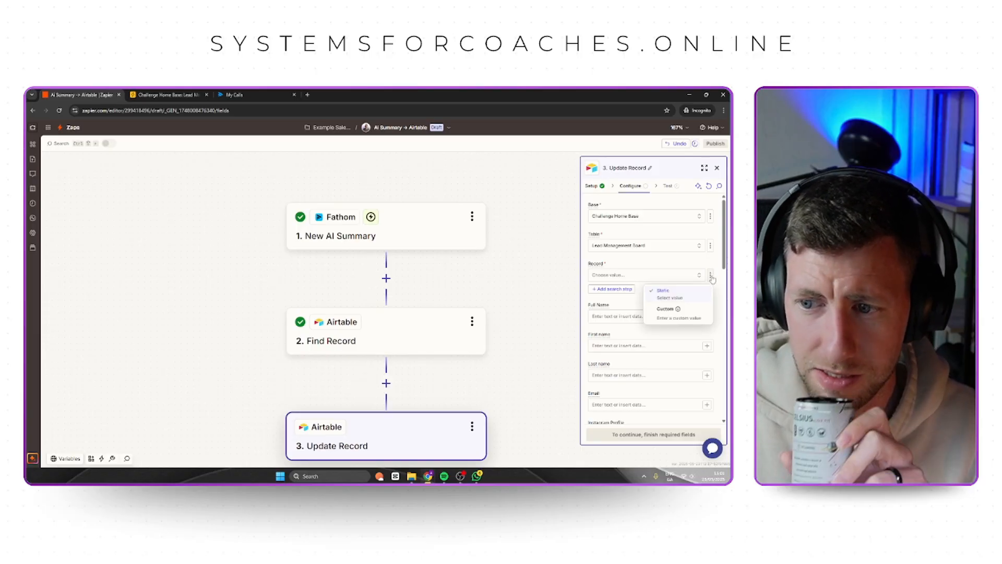
{"action": "left_click", "coordinate": [691, 315]}
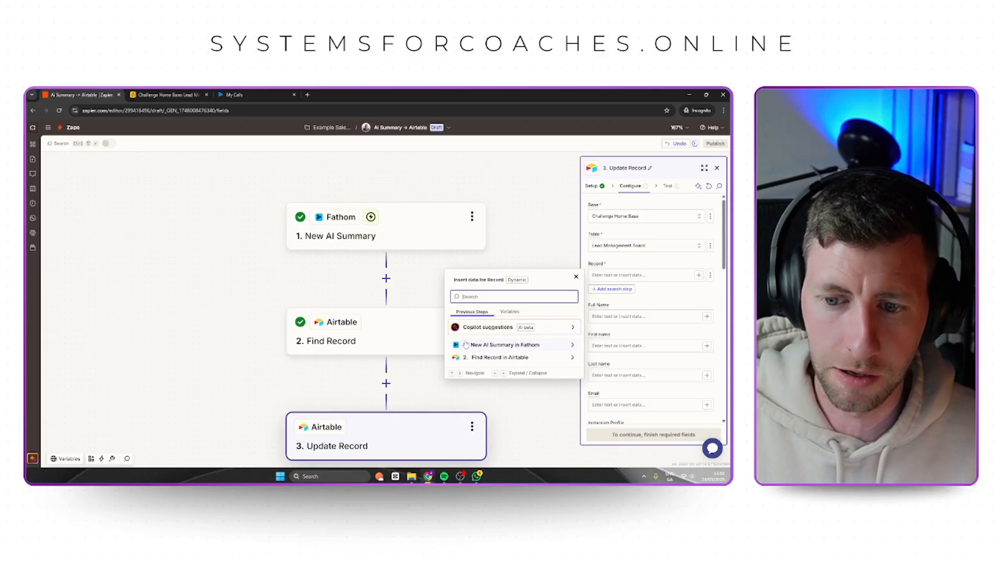
{"action": "left_click", "coordinate": [501, 344]}
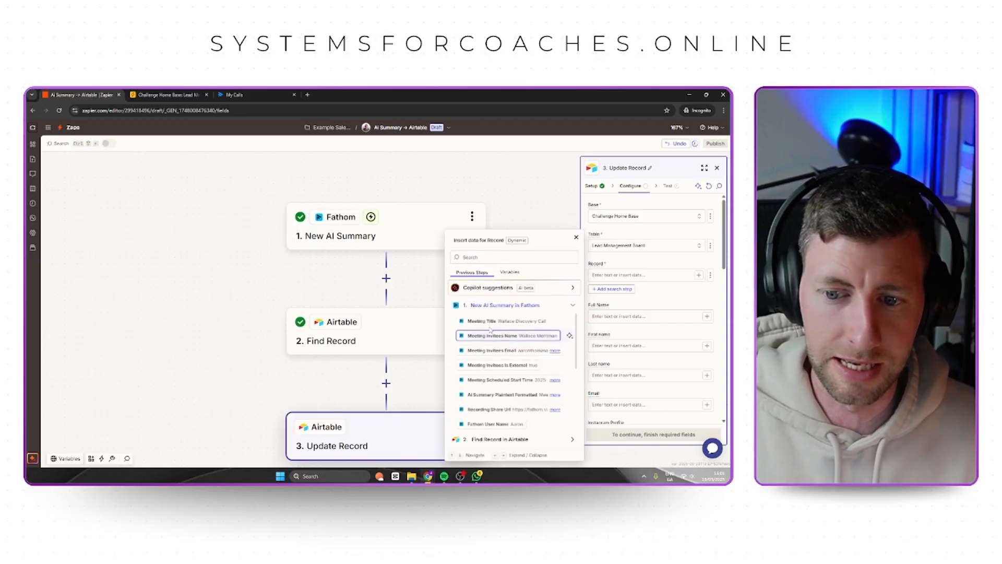
{"action": "left_click", "coordinate": [504, 305]}
{"action": "left_click", "coordinate": [501, 358]}
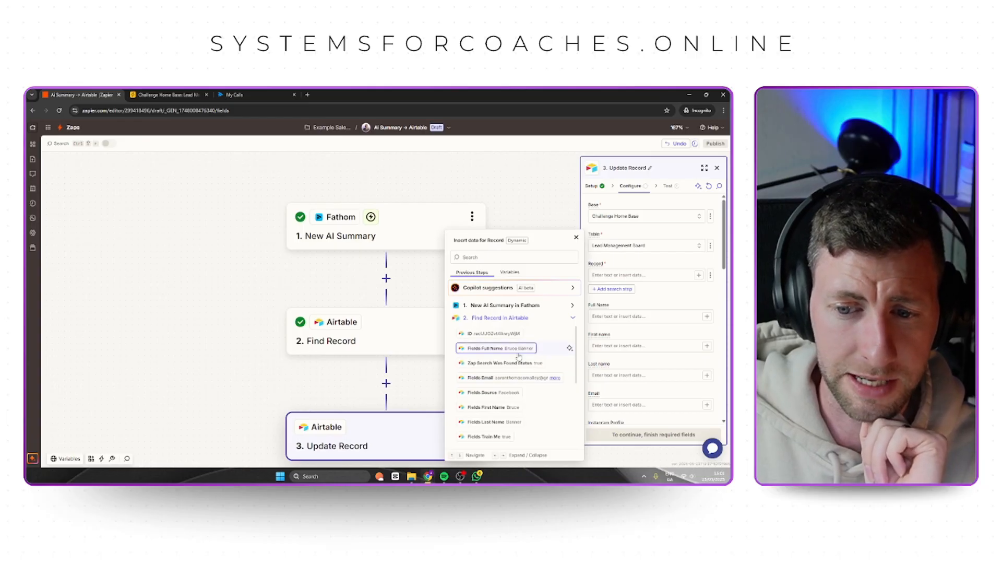
{"action": "left_click", "coordinate": [488, 334]}
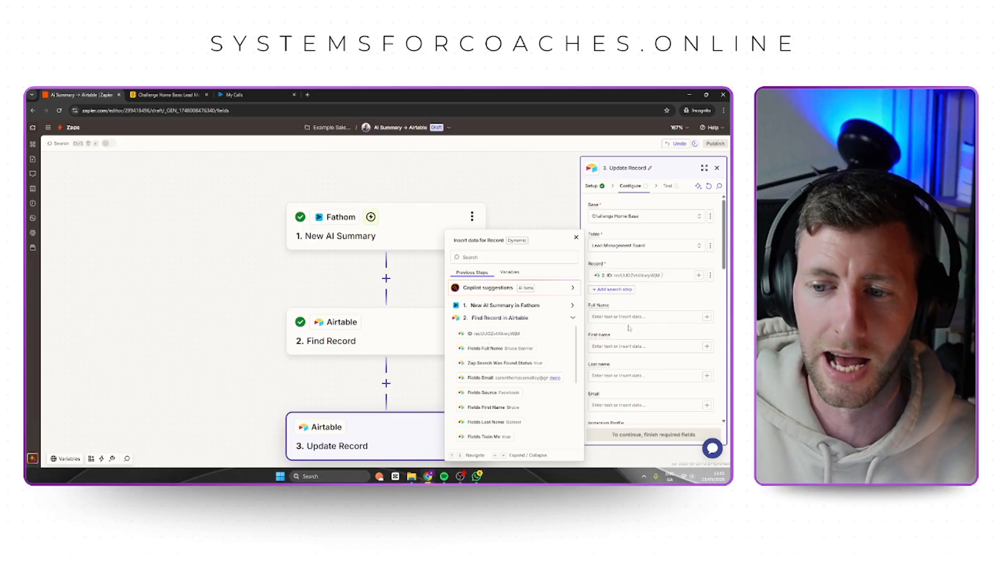
{"action": "left_click", "coordinate": [656, 301]}
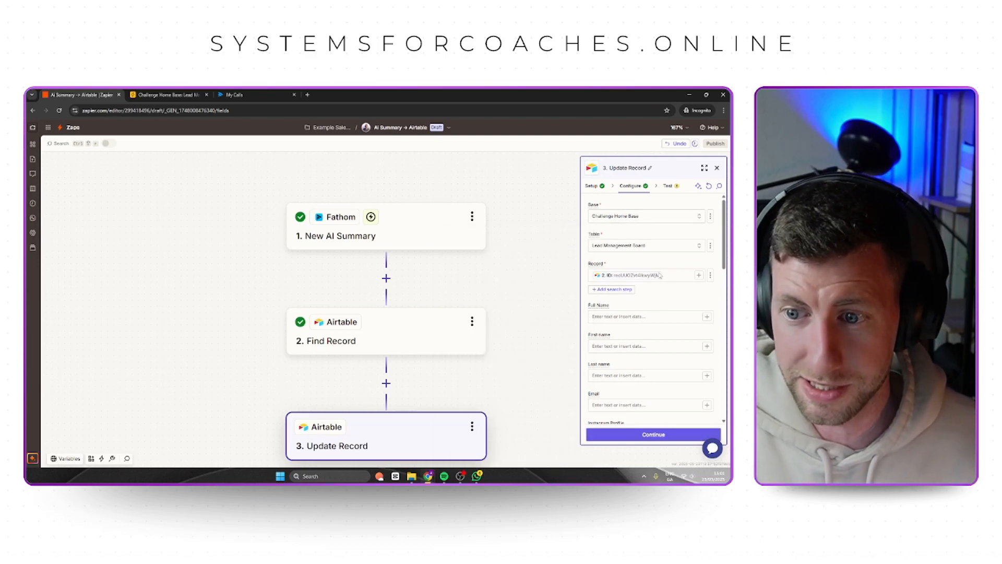
Review the updatable fields, then switch to Airtable and check the Call AI Summary field's type and rich text formatting setting.
{"action": "scroll", "coordinate": [659, 340], "scroll_direction": "down", "scroll_amount": 3}
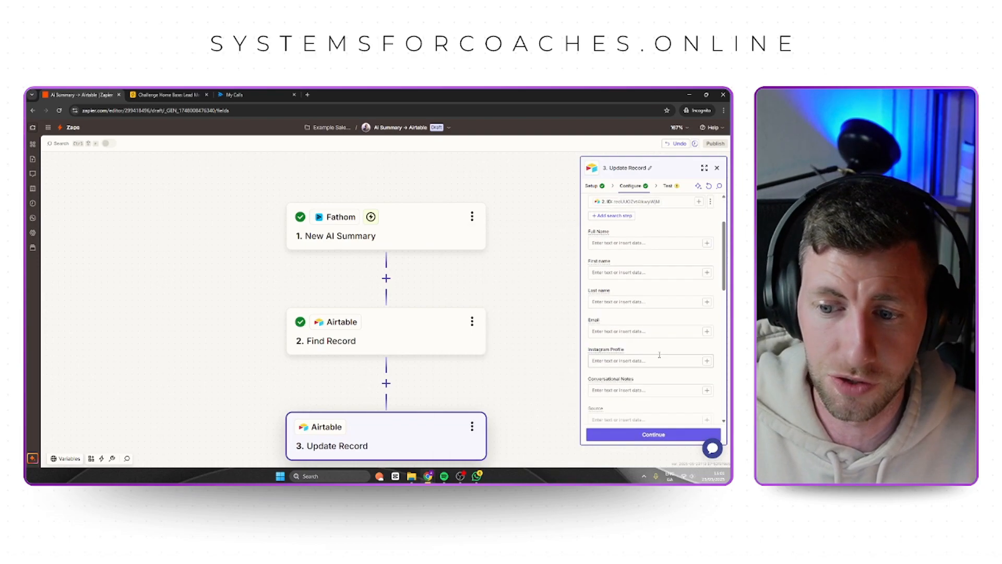
{"action": "scroll", "coordinate": [659, 355], "scroll_direction": "down", "scroll_amount": 5}
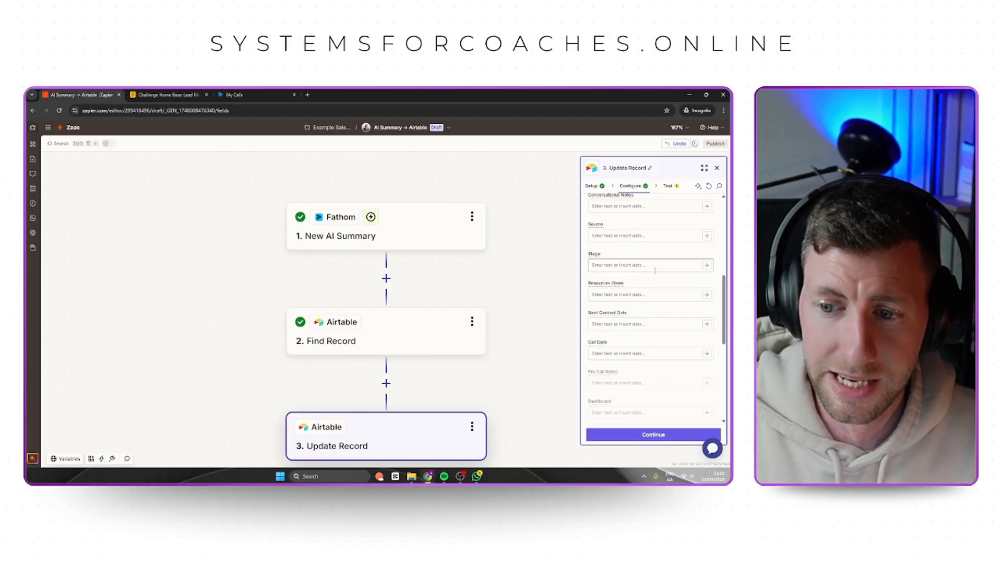
{"action": "left_click", "coordinate": [166, 95]}
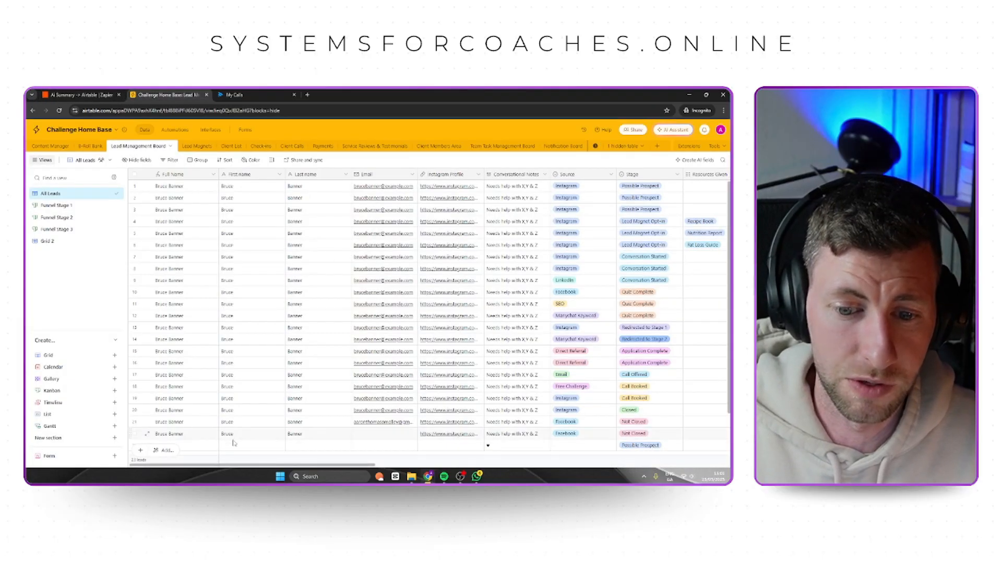
{"action": "scroll", "coordinate": [233, 443], "scroll_direction": "right", "scroll_amount": 10}
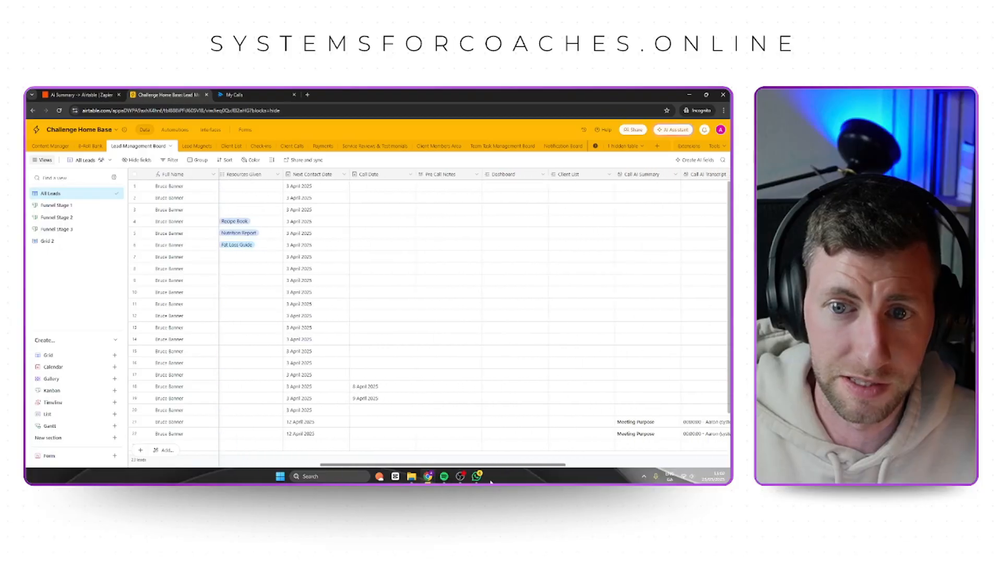
{"action": "scroll", "coordinate": [308, 179], "scroll_direction": "right", "scroll_amount": 8}
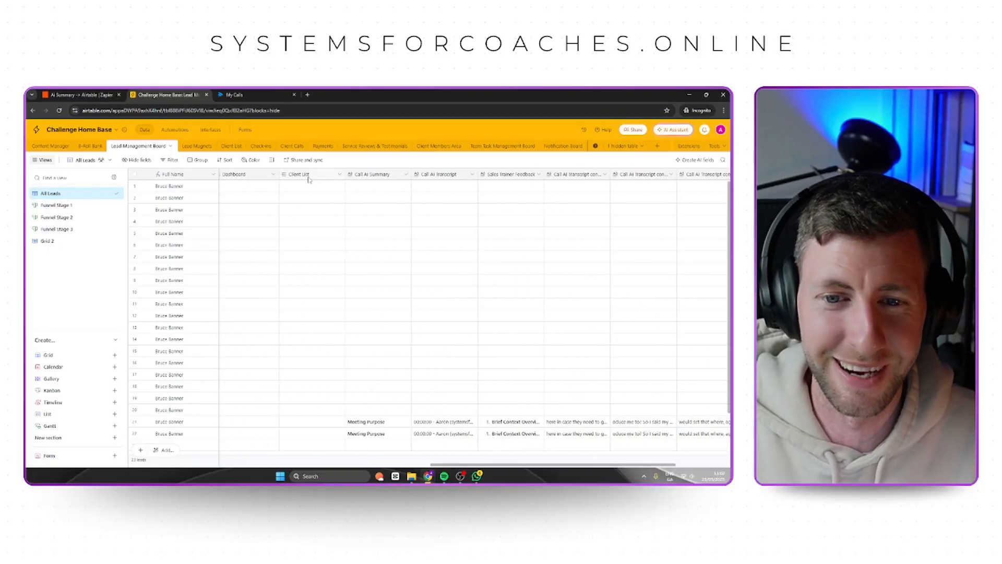
{"action": "left_click", "coordinate": [365, 175]}
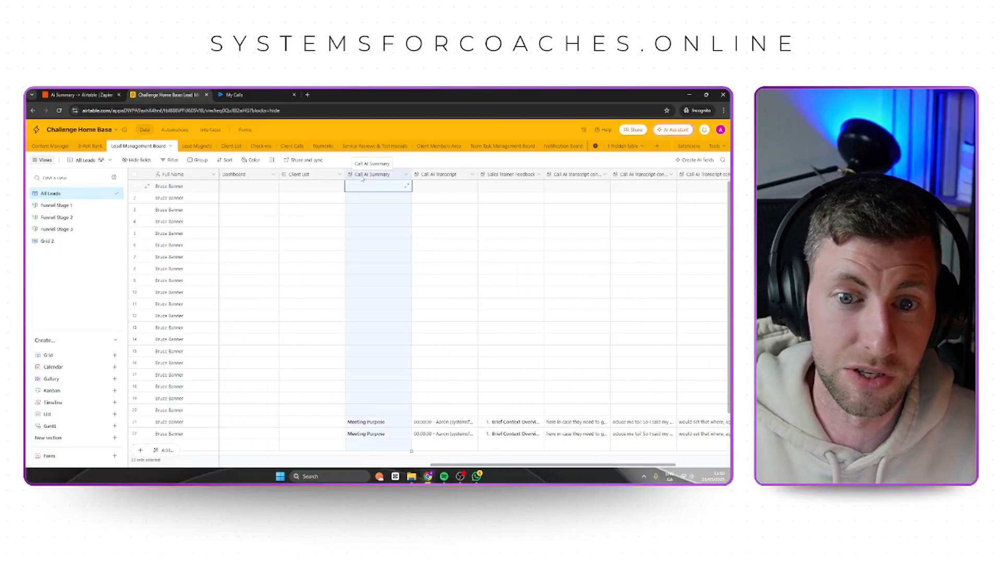
{"action": "left_click", "coordinate": [407, 175]}
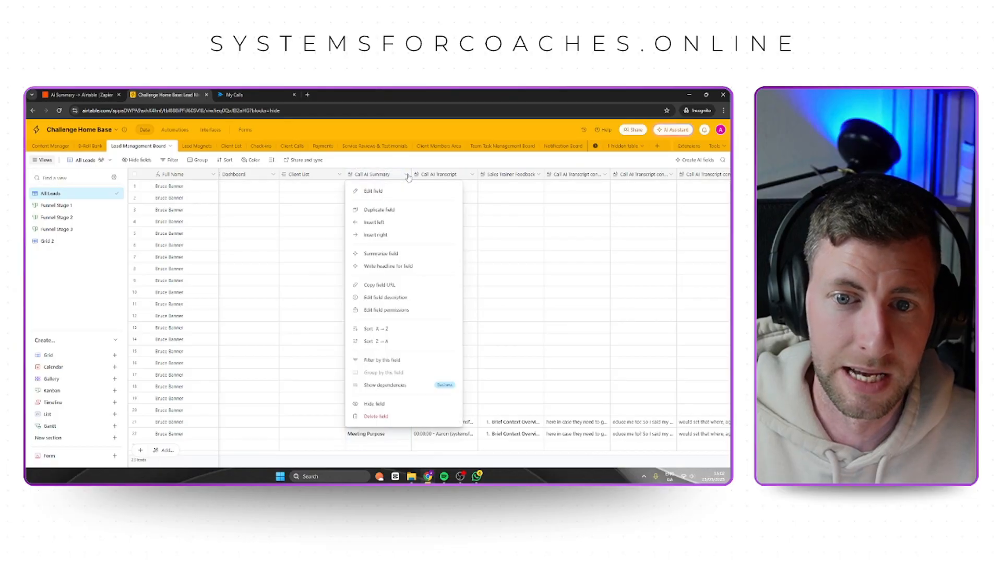
{"action": "left_click", "coordinate": [373, 191]}
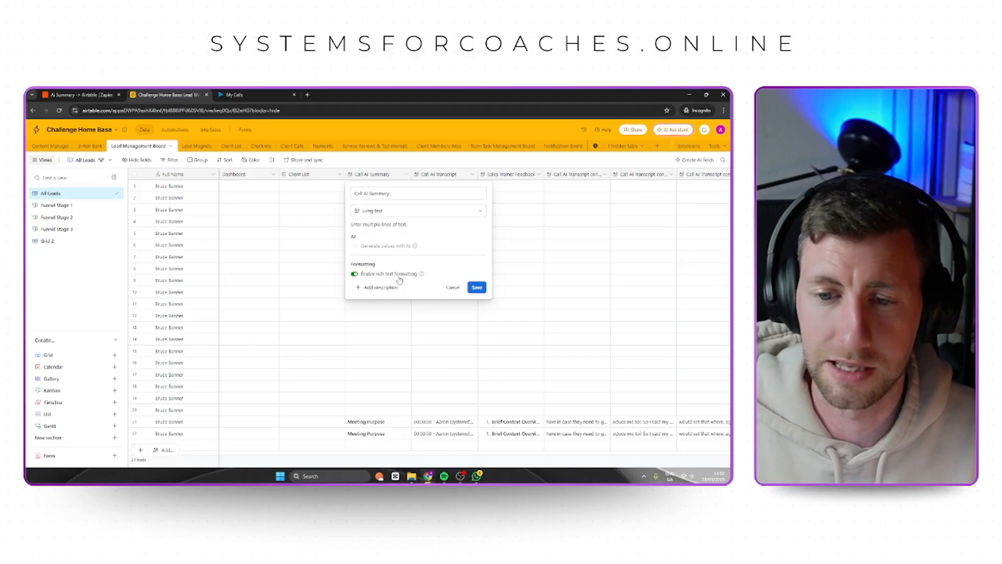
{"action": "left_click", "coordinate": [477, 287]}
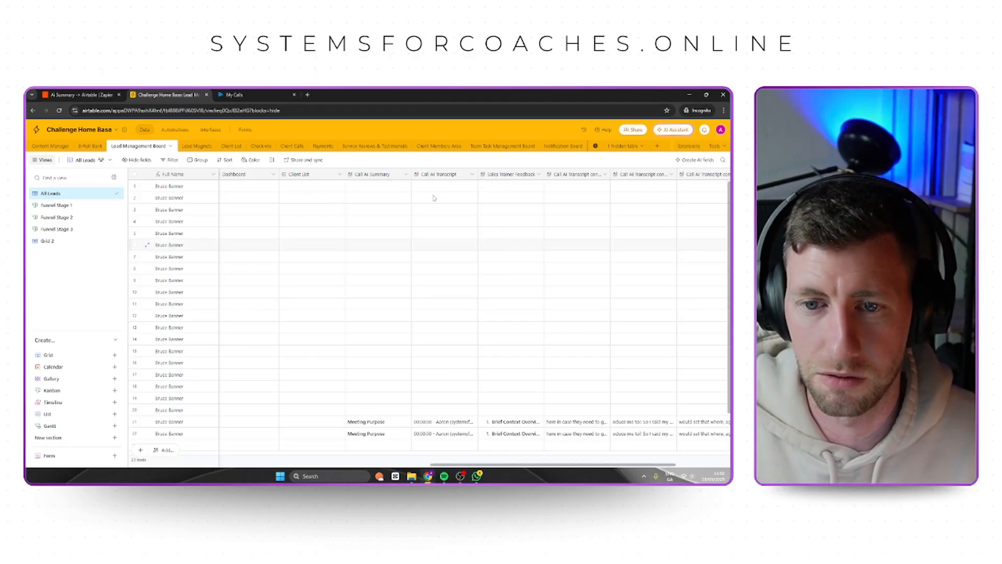
Return to Zapier and open the Fathom New AI Summary data for insertion into the Call AI Summary field.
{"action": "left_click", "coordinate": [78, 94]}
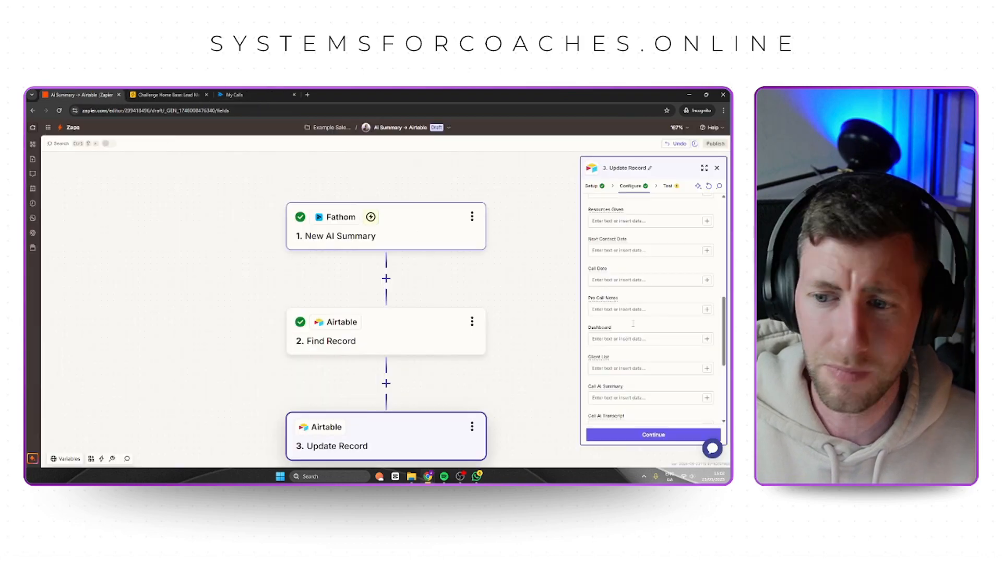
{"action": "scroll", "coordinate": [635, 389], "scroll_direction": "down", "scroll_amount": 1}
{"action": "scroll", "coordinate": [635, 389], "scroll_direction": "down", "scroll_amount": 2}
{"action": "left_click", "coordinate": [633, 325]}
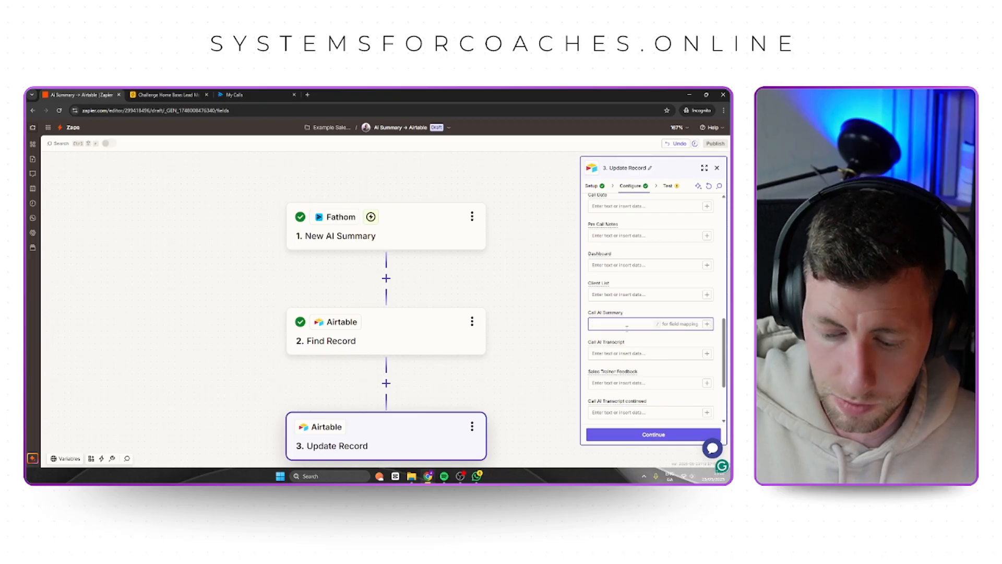
{"action": "type", "text": "/"}
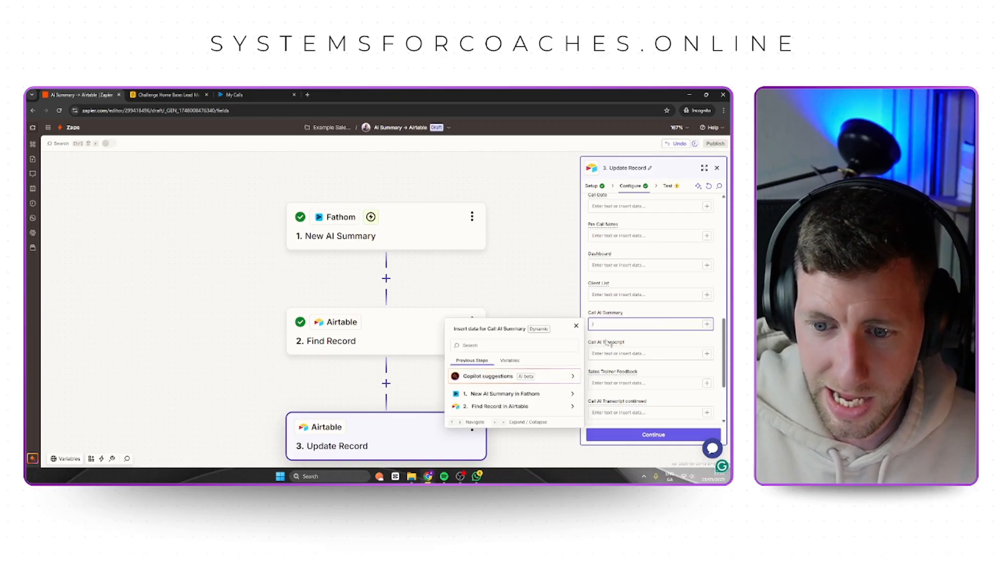
{"action": "left_click", "coordinate": [522, 393]}
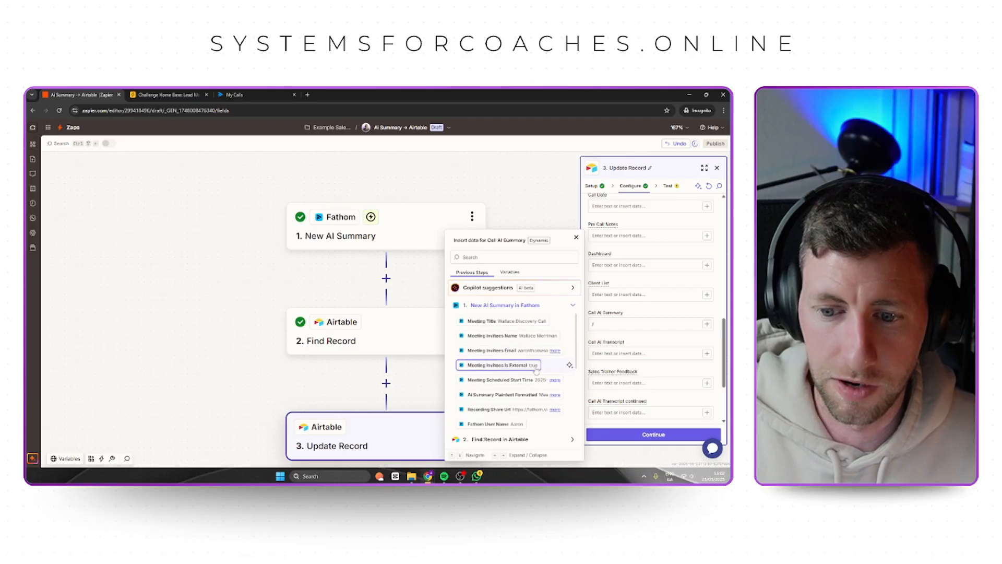
Compare Fathom's plaintext and markdown summary values, and map AI Summary Markdown Formatted into the Call AI Summary field.
{"action": "scroll", "coordinate": [537, 360], "scroll_direction": "down", "scroll_amount": 1}
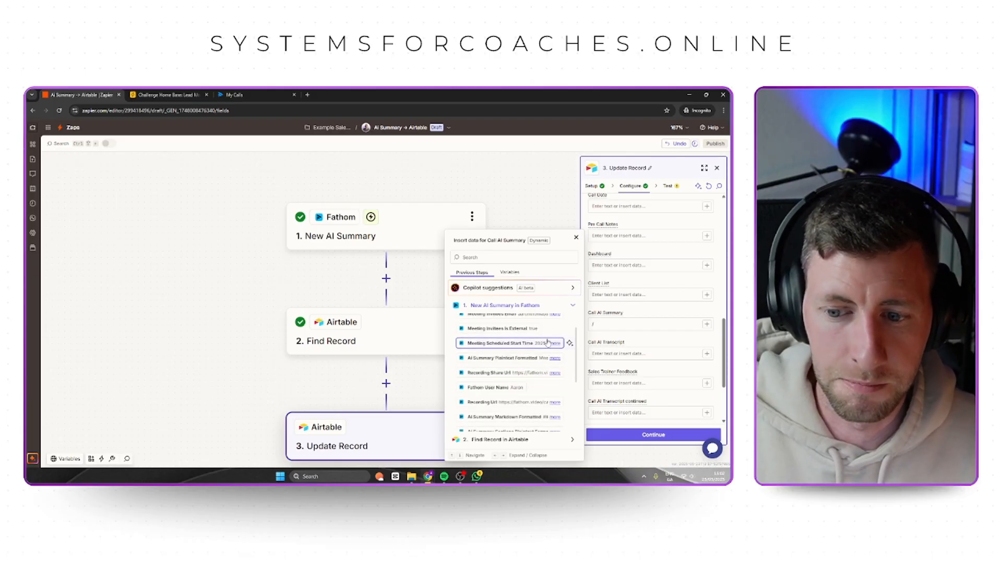
{"action": "scroll", "coordinate": [542, 344], "scroll_direction": "down", "scroll_amount": 1}
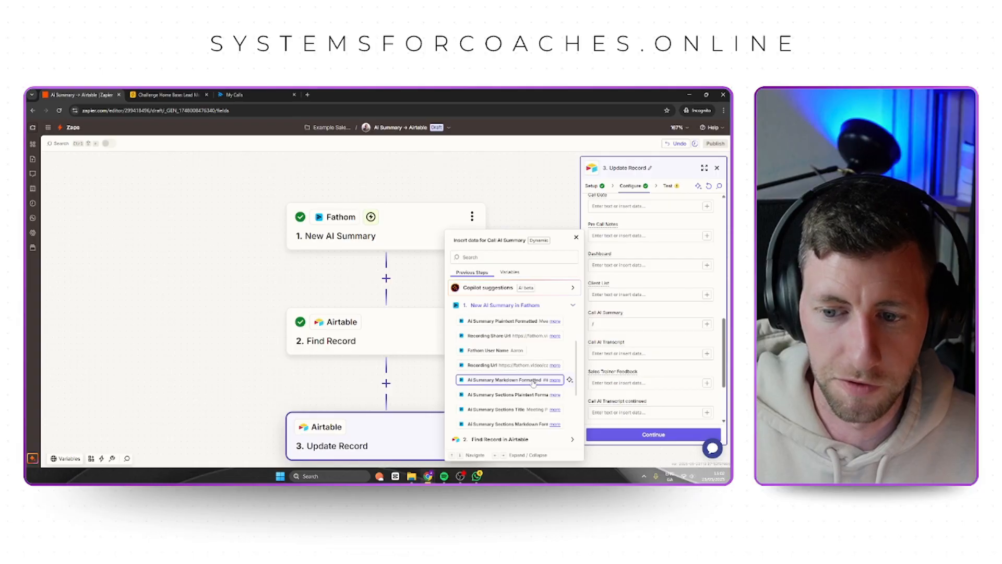
{"action": "left_click", "coordinate": [555, 381]}
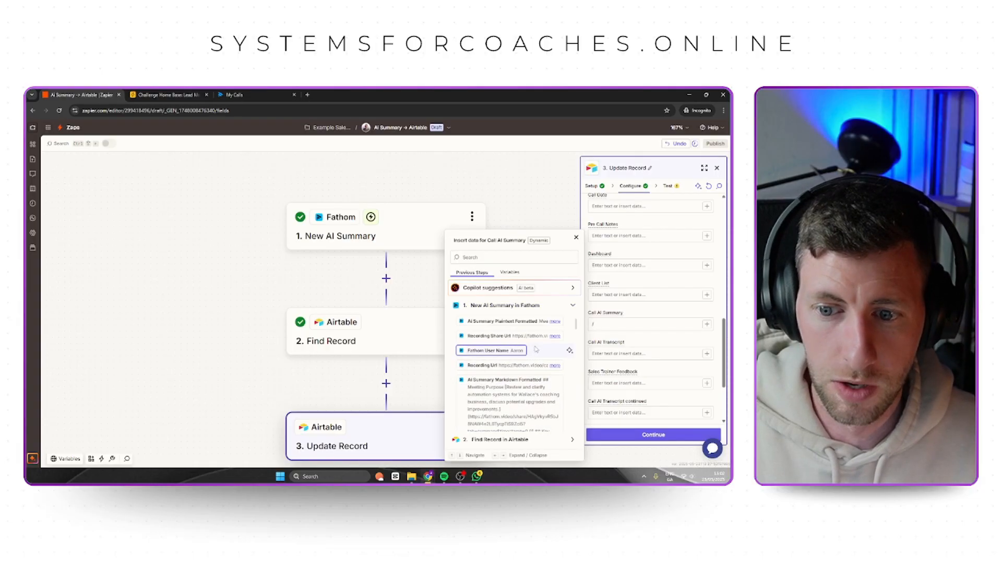
{"action": "left_click", "coordinate": [555, 321]}
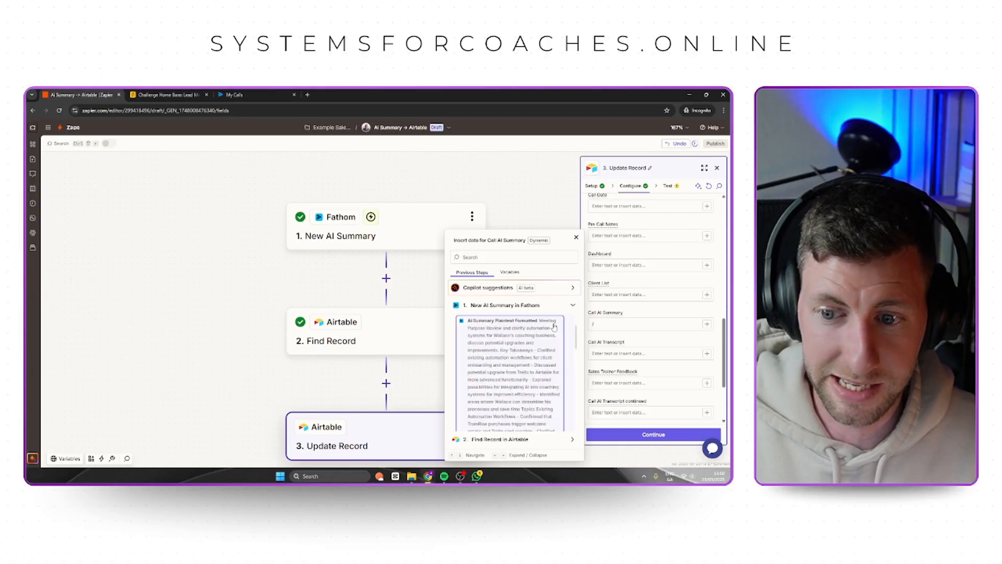
{"action": "scroll", "coordinate": [545, 389], "scroll_direction": "up", "scroll_amount": 3}
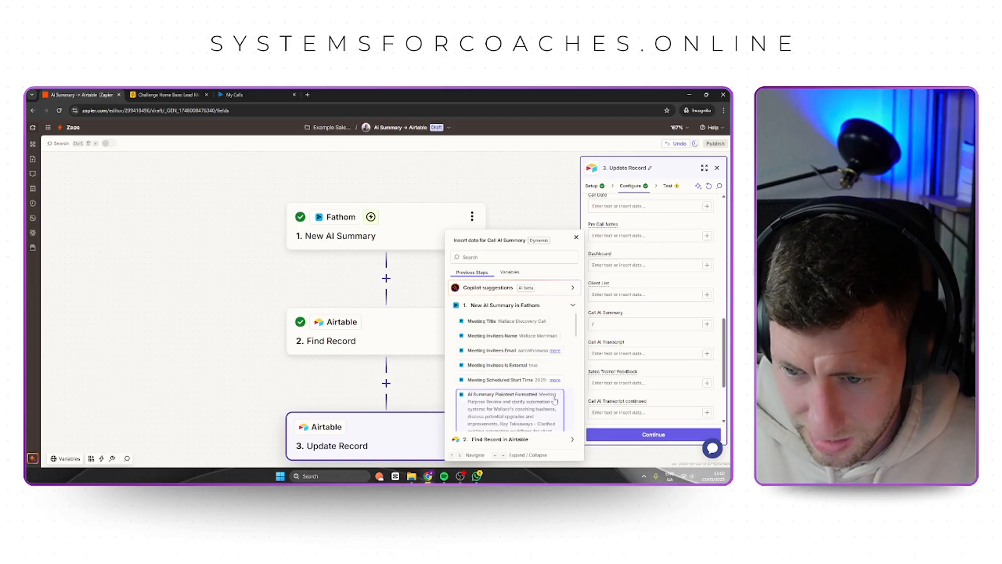
{"action": "scroll", "coordinate": [553, 396], "scroll_direction": "down", "scroll_amount": 10}
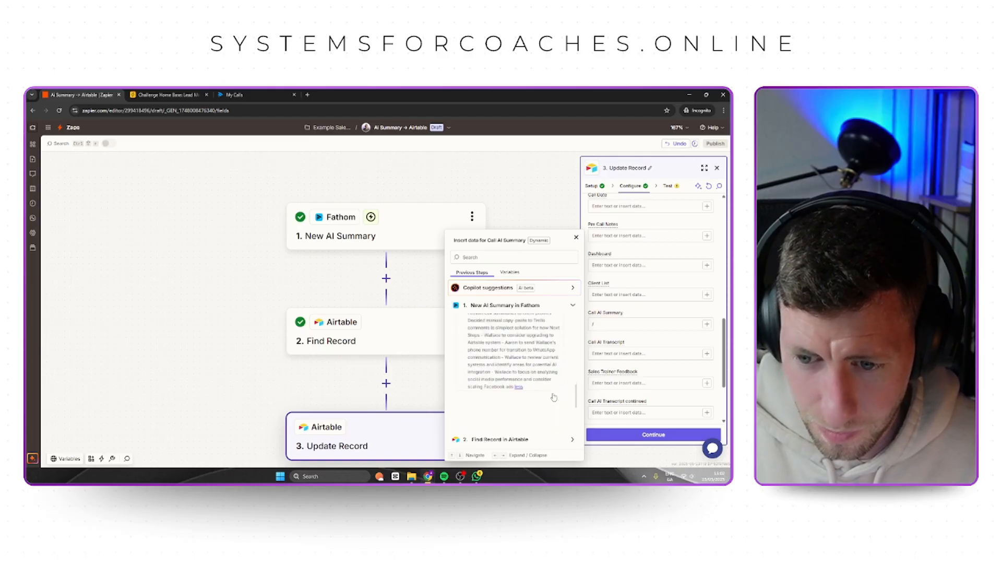
{"action": "scroll", "coordinate": [558, 386], "scroll_direction": "up", "scroll_amount": 2}
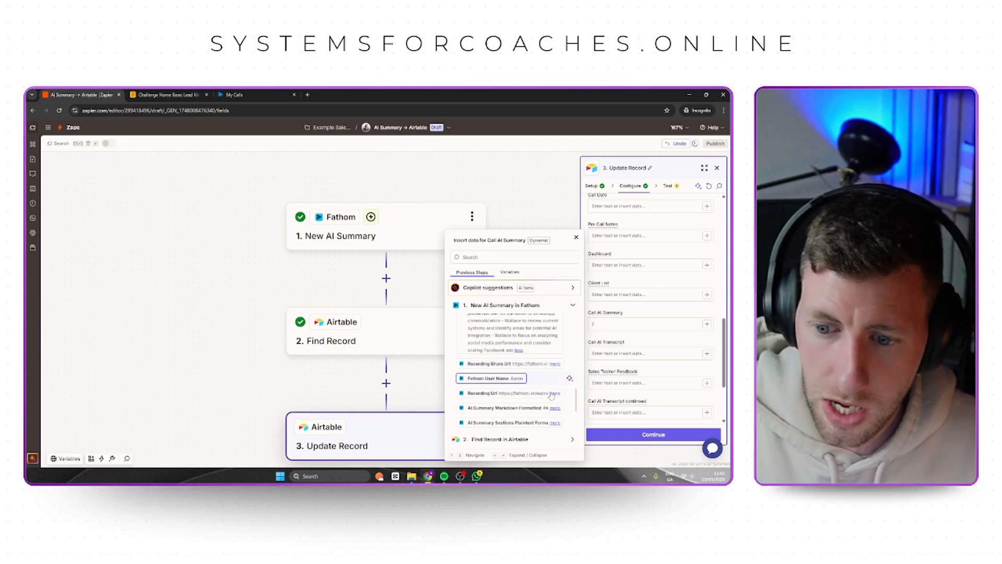
{"action": "left_click", "coordinate": [554, 408]}
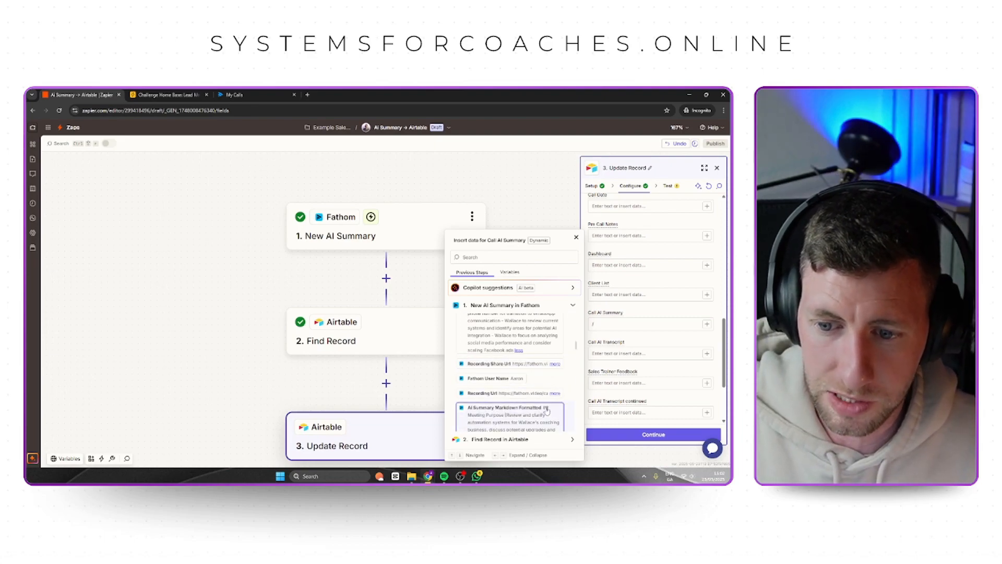
{"action": "scroll", "coordinate": [528, 396], "scroll_direction": "down", "scroll_amount": 2}
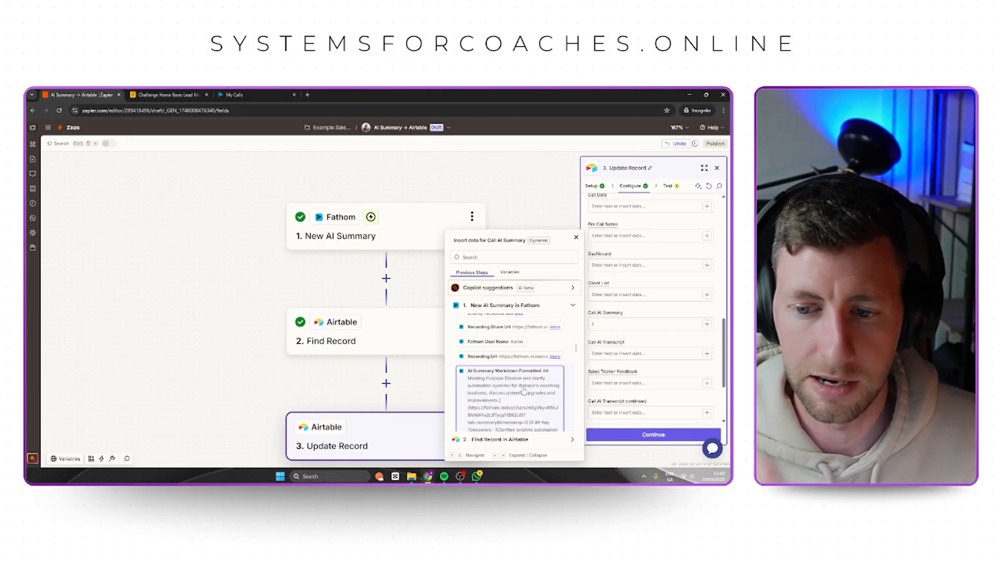
{"action": "left_click", "coordinate": [524, 390]}
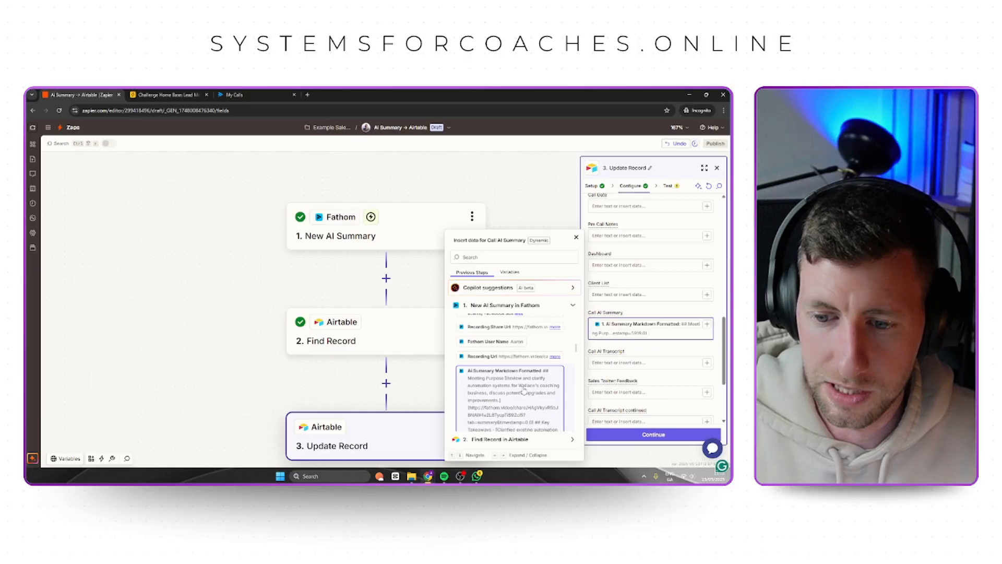
{"action": "left_click", "coordinate": [656, 313]}
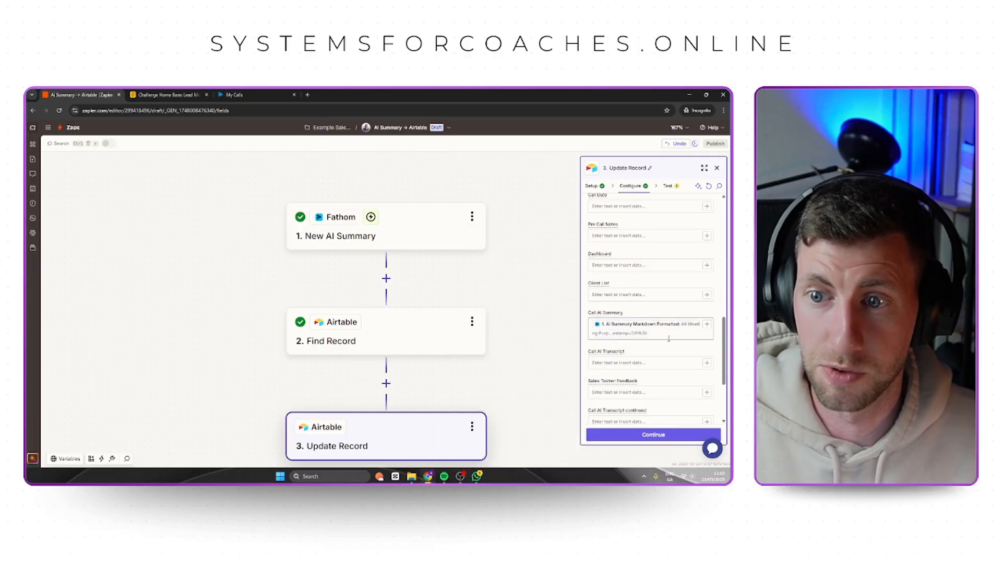
Switch to Airtable and clear the cells from Call AI Summary through Call AI Transcript continued 2 in rows 20 to 22.
{"action": "left_click", "coordinate": [161, 97]}
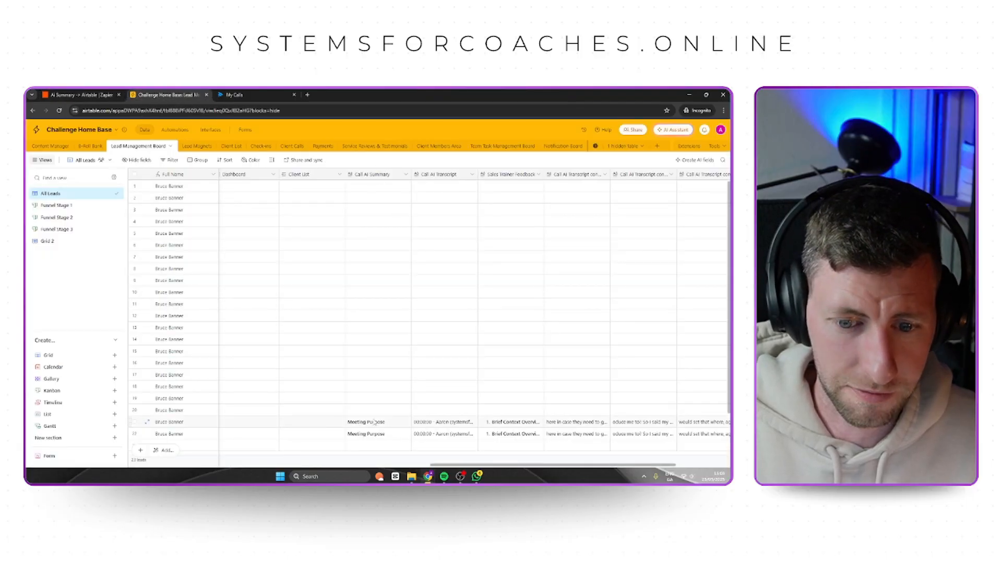
{"action": "left_click_drag", "start_coordinate": [375, 410], "coordinate": [619, 415]}
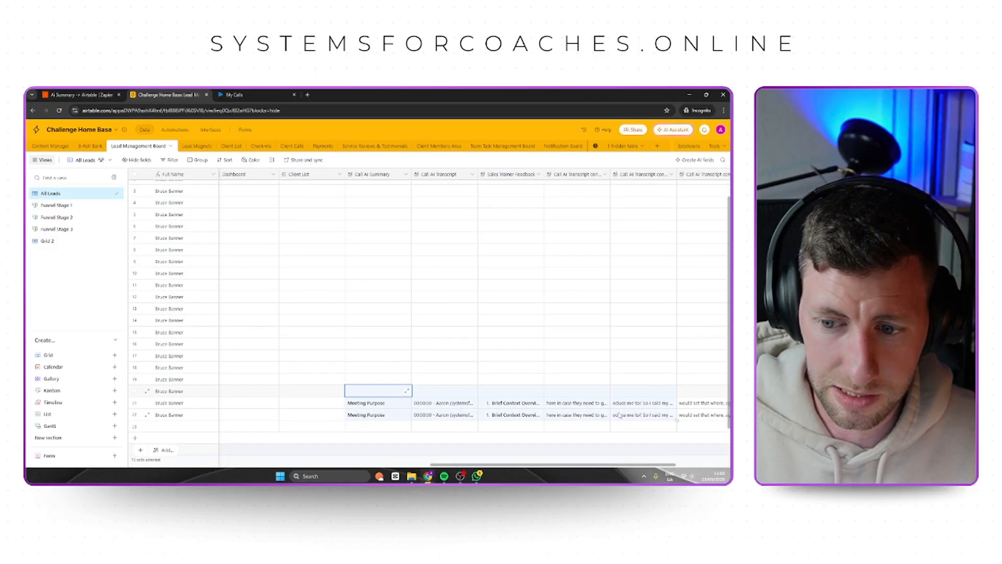
{"action": "key", "text": "Delete"}
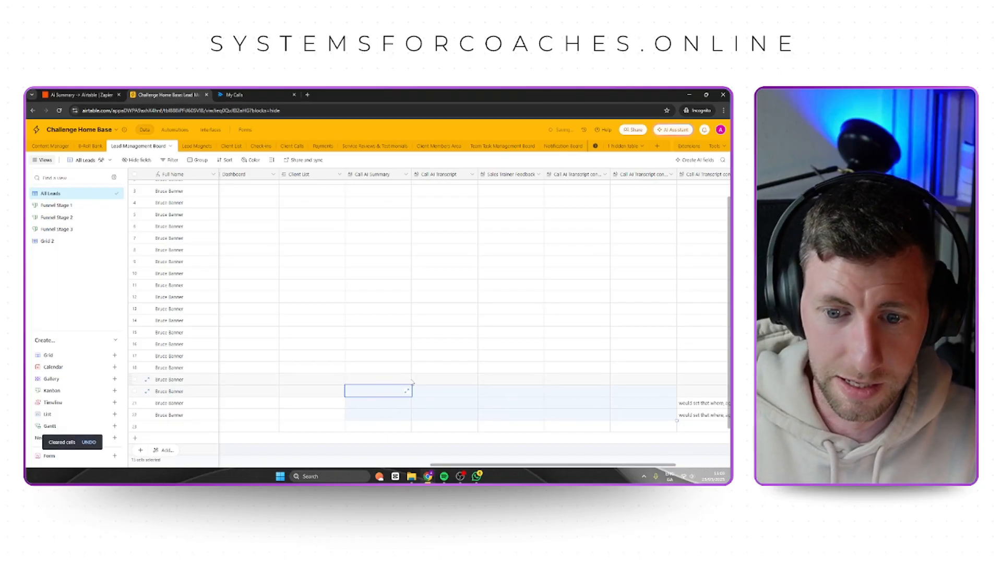
{"action": "left_click", "coordinate": [409, 381]}
{"action": "left_click", "coordinate": [371, 391]}
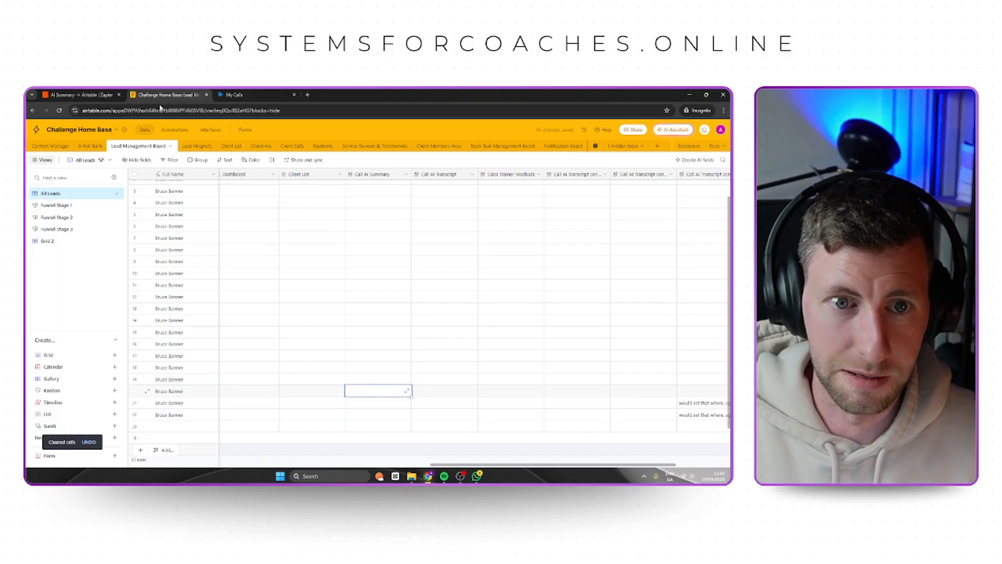
Return to Zapier, finish configuring the Update Record step and run its test.
{"action": "key", "text": "ctrl+shift+Tab"}
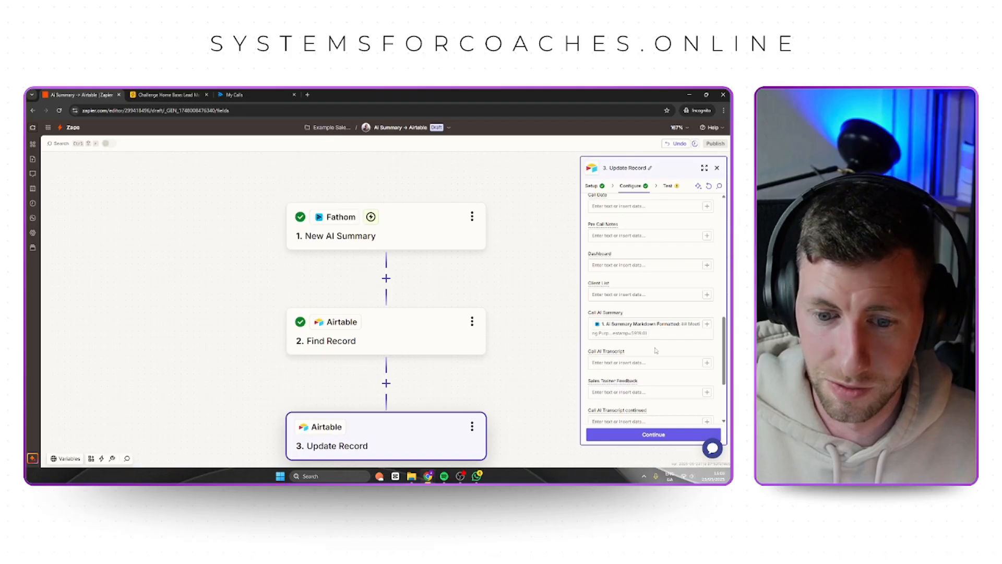
{"action": "scroll", "coordinate": [656, 350], "scroll_direction": "down", "scroll_amount": 3}
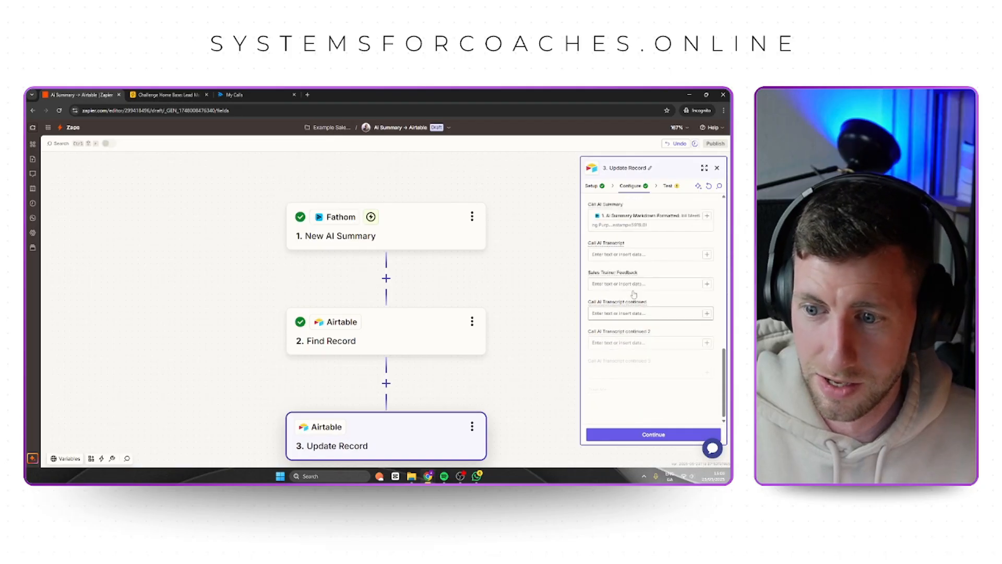
{"action": "left_click", "coordinate": [658, 435]}
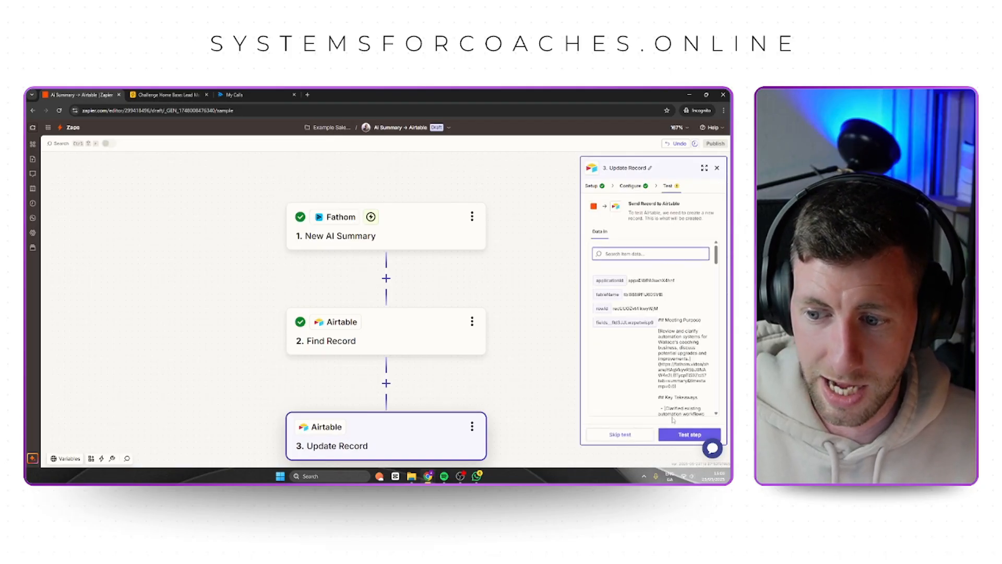
{"action": "left_click", "coordinate": [678, 433]}
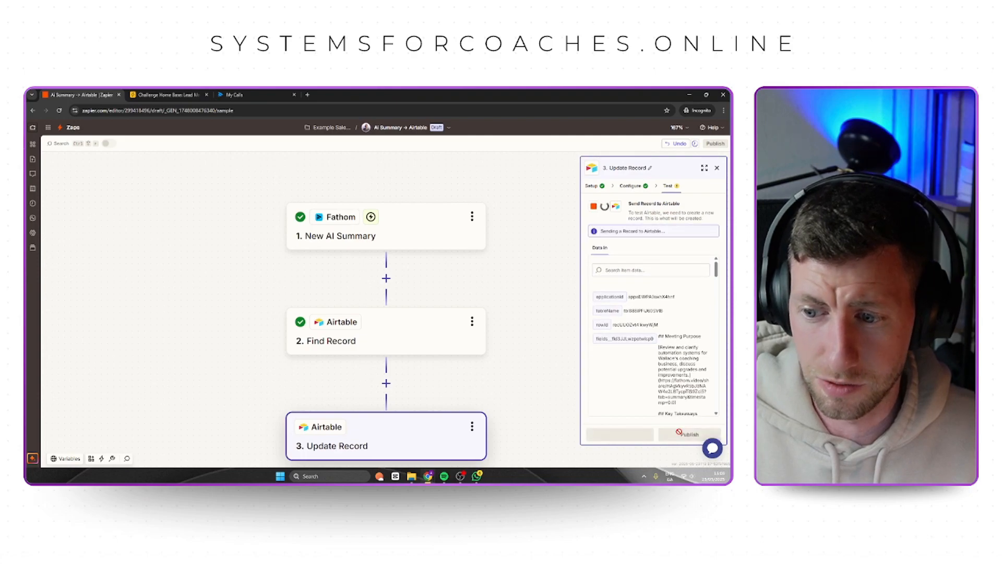
Switch to Airtable and read through the expanded Call AI Summary in row 21 to check its content and formatting.
{"action": "left_click", "coordinate": [175, 96]}
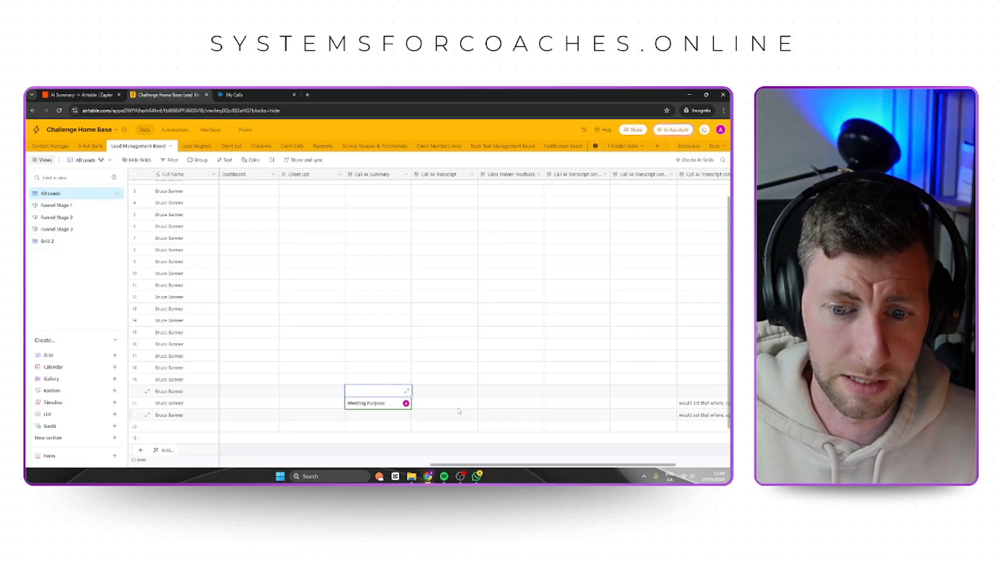
{"action": "left_click", "coordinate": [378, 409]}
{"action": "left_click", "coordinate": [407, 404]}
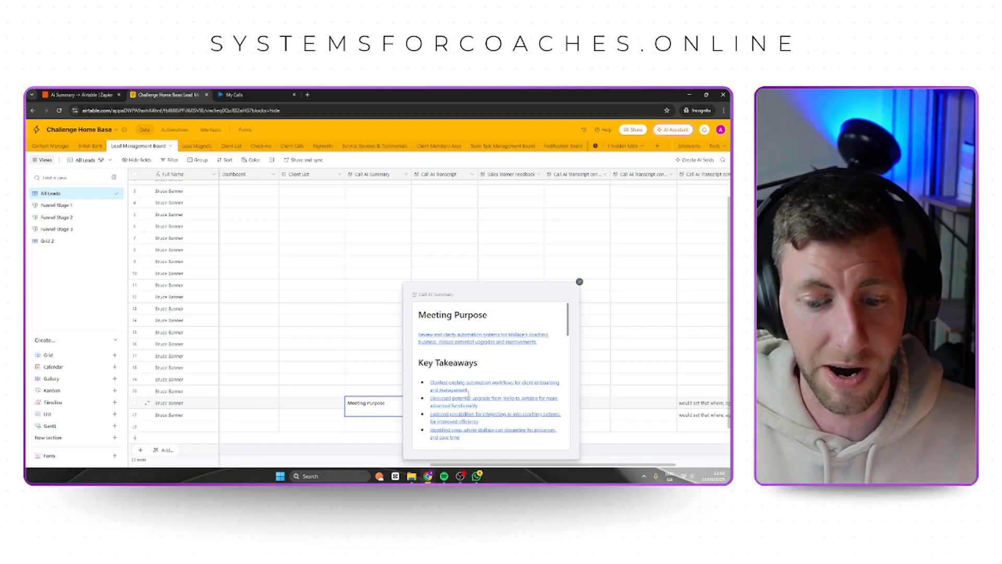
{"action": "scroll", "coordinate": [469, 383], "scroll_direction": "down", "scroll_amount": 4}
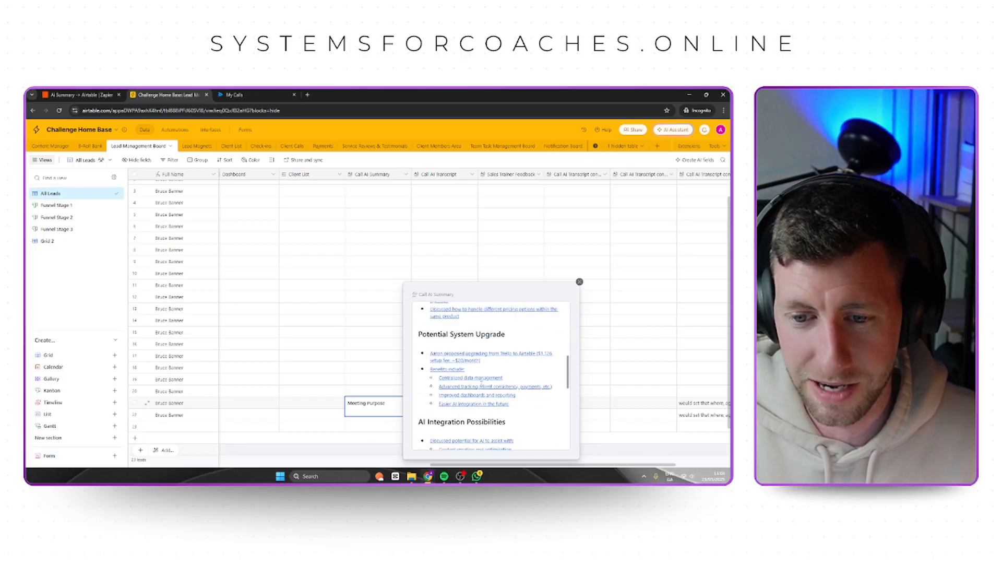
{"action": "scroll", "coordinate": [483, 385], "scroll_direction": "up", "scroll_amount": 4}
{"action": "scroll", "coordinate": [553, 334], "scroll_direction": "down", "scroll_amount": 10}
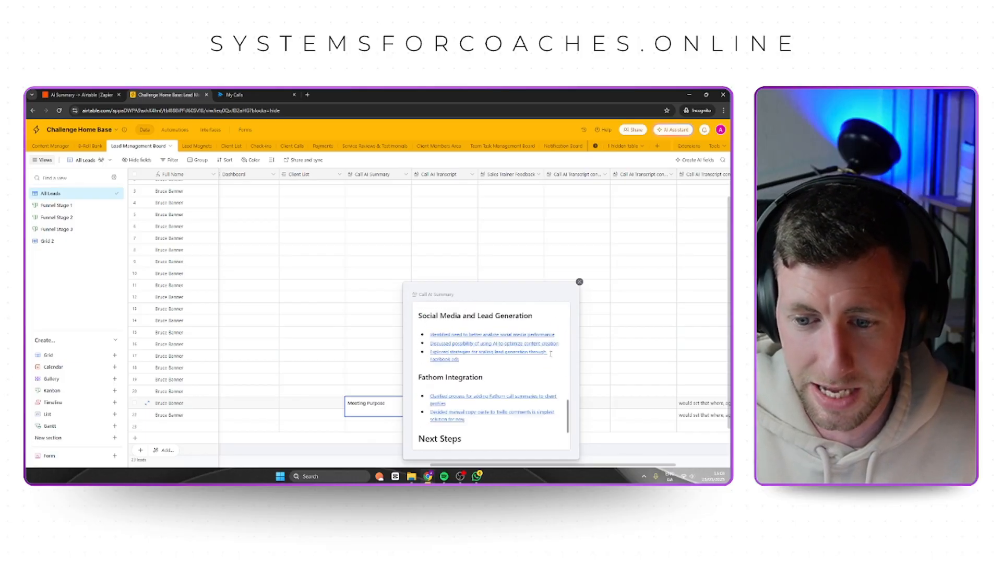
{"action": "scroll", "coordinate": [523, 333], "scroll_direction": "up", "scroll_amount": 7}
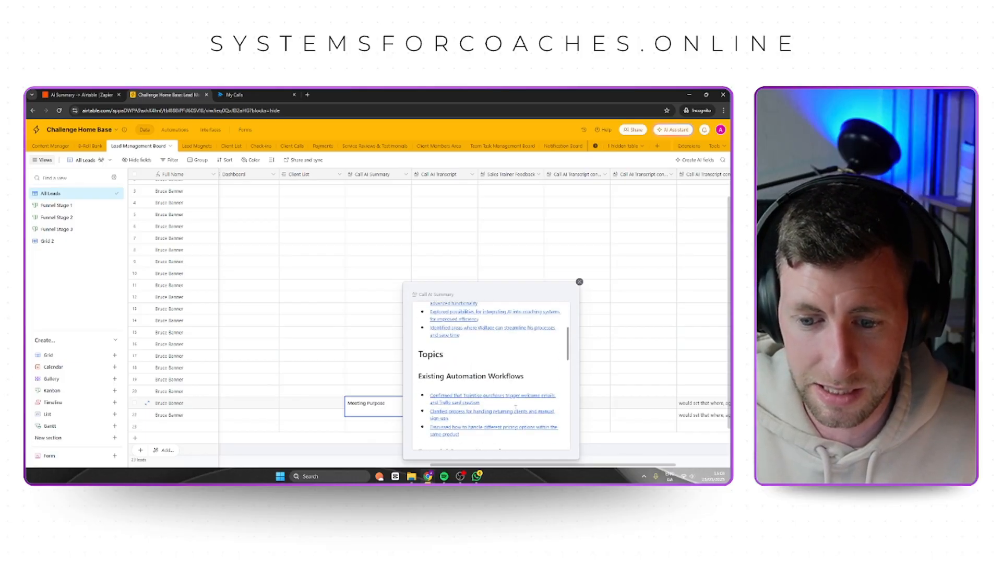
{"action": "left_click", "coordinate": [579, 282]}
{"action": "left_click", "coordinate": [445, 420]}
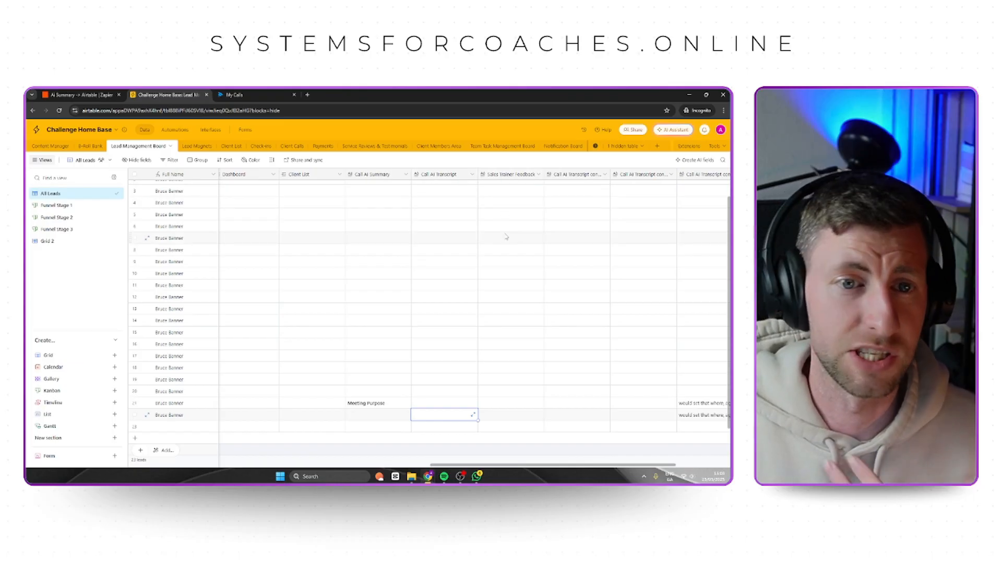
Return to Zapier, publish the AI Summary → Airtable Zap and open its Example Sales Trainer folder.
{"action": "left_click", "coordinate": [78, 98]}
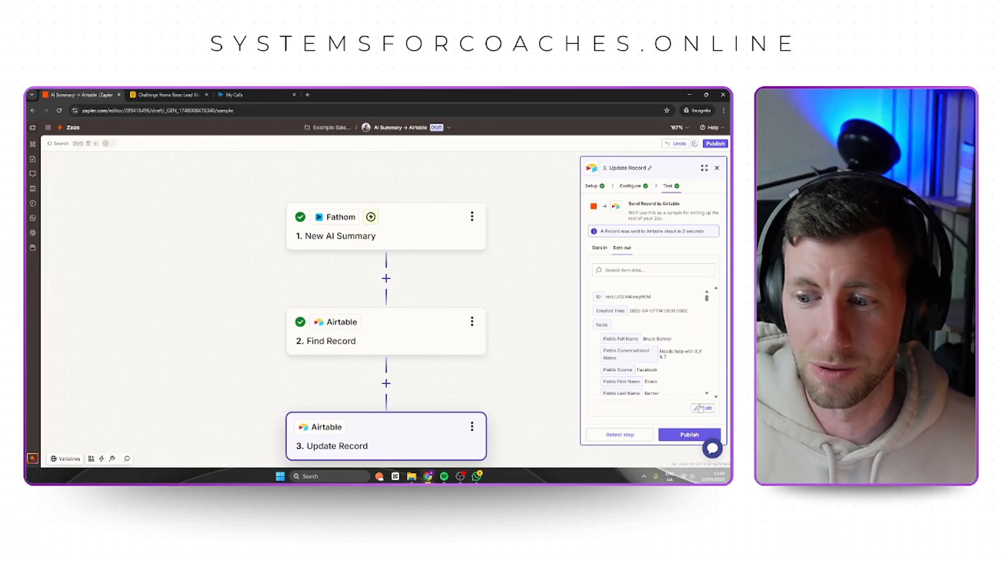
{"action": "left_click", "coordinate": [688, 435]}
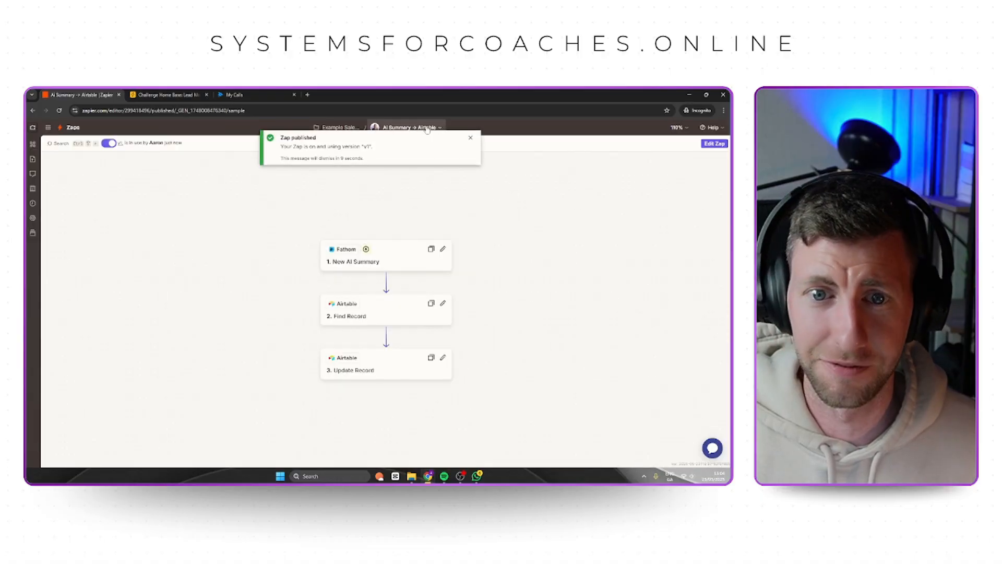
{"action": "left_click", "coordinate": [337, 128]}
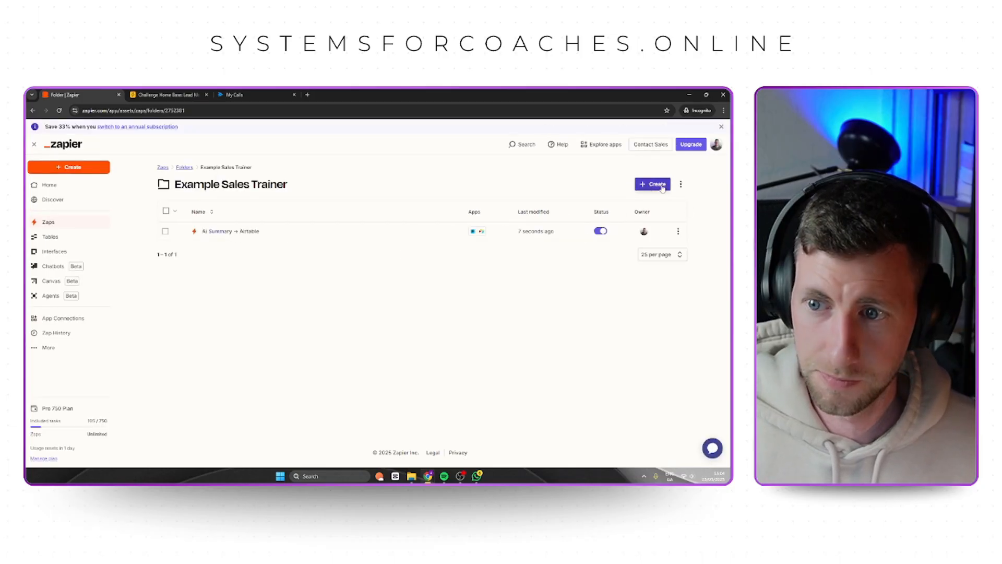
Create a new Zap in the Example Sales Trainer folder.
{"action": "left_click", "coordinate": [656, 186]}
{"action": "left_click", "coordinate": [646, 206]}
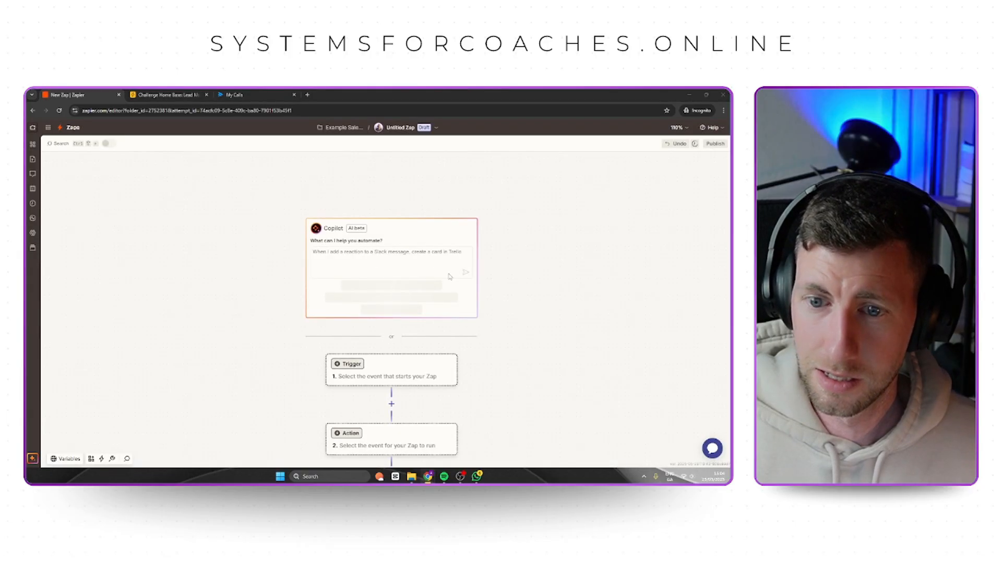
{"action": "left_click", "coordinate": [379, 256]}
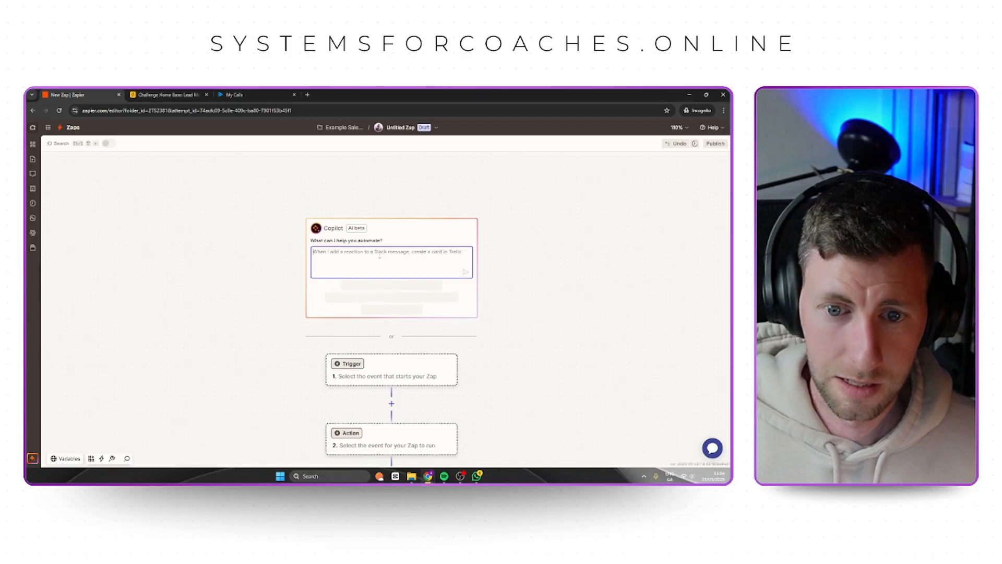
Rename the untitled Zap as "AI Transcript → Airtable".
{"action": "left_click", "coordinate": [400, 127]}
{"action": "left_click", "coordinate": [391, 148]}
{"action": "type", "text": "A"}
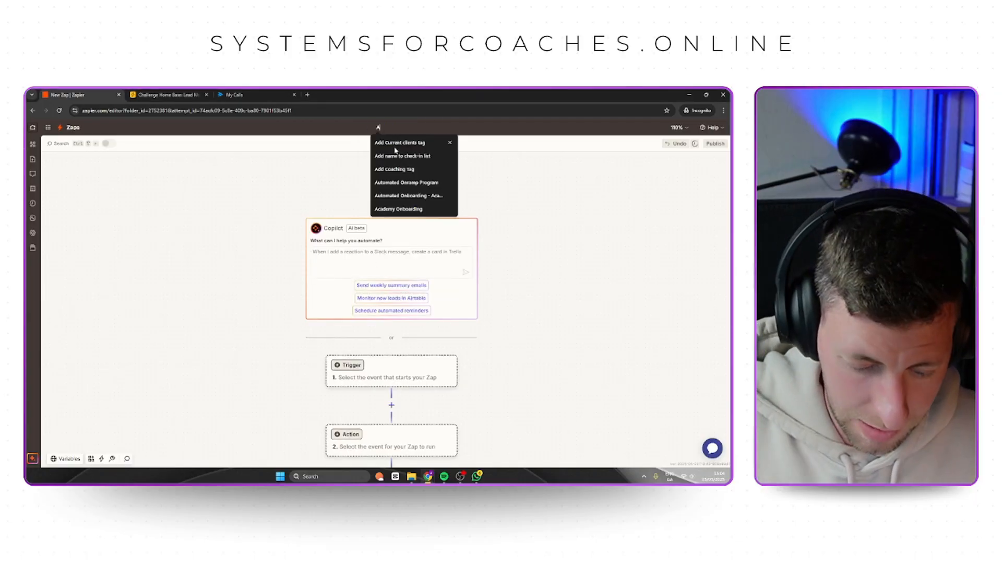
{"action": "type", "text": "I Trand"}
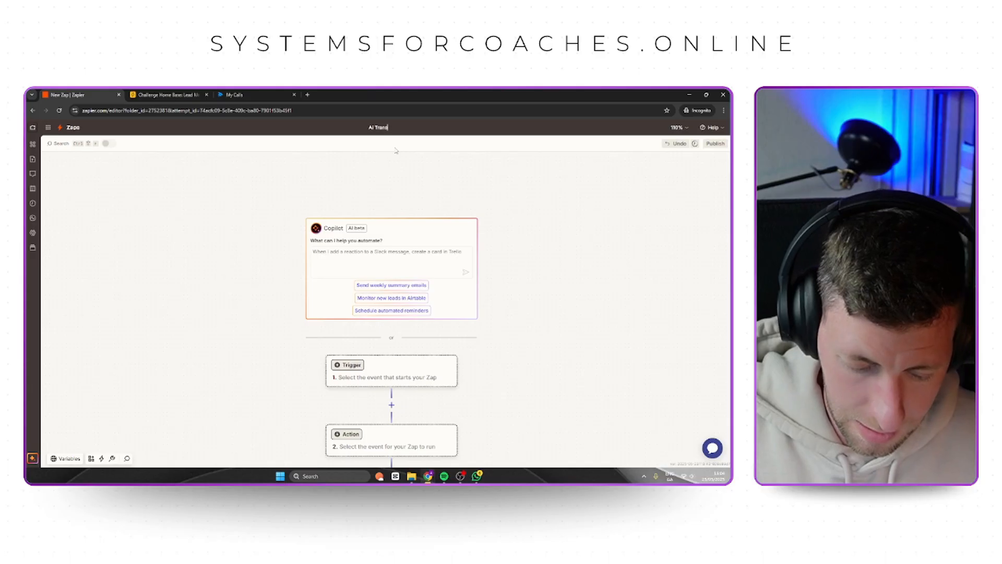
{"action": "type", "text": "cript"}
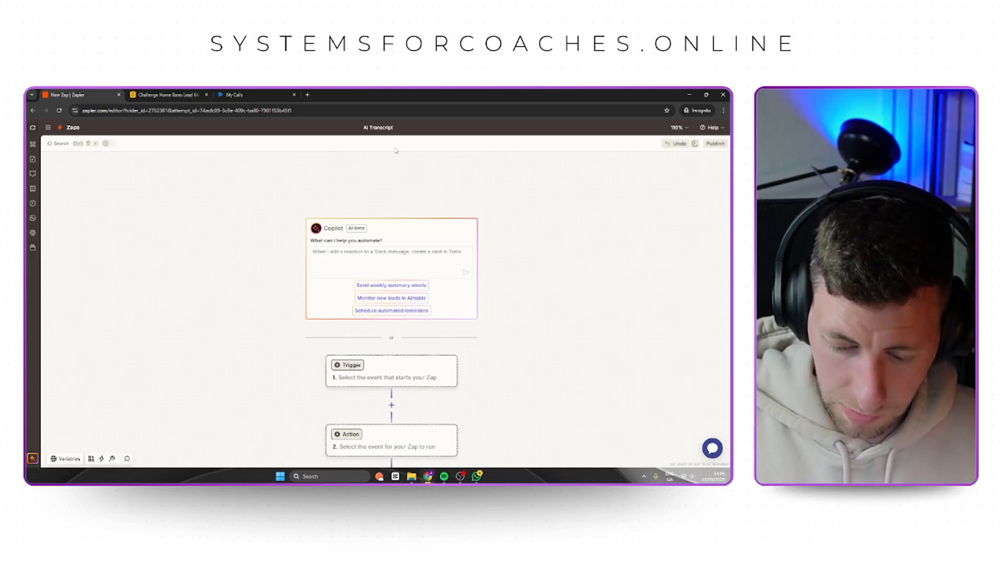
{"action": "type", "text": " -> A"}
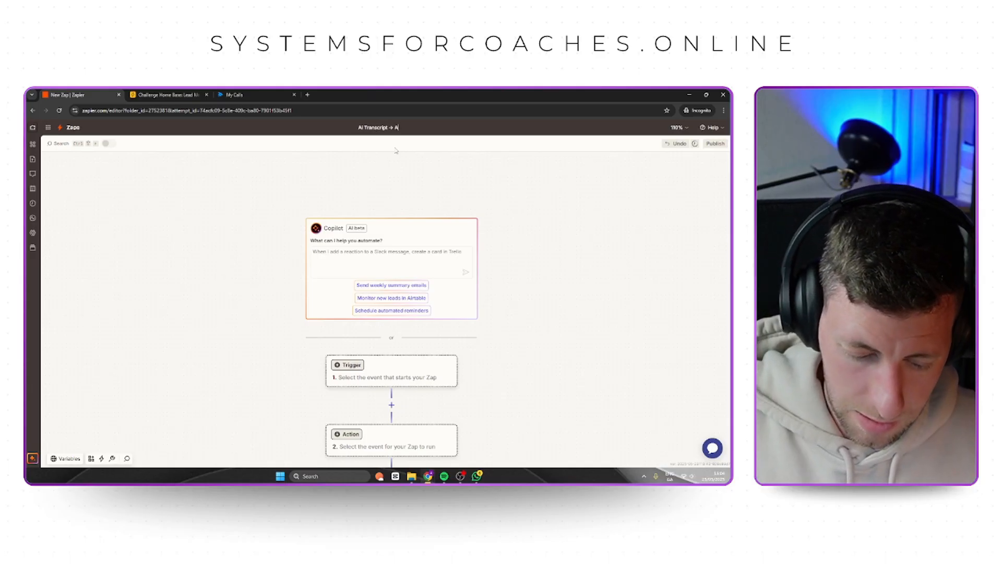
{"action": "type", "text": "irtable"}
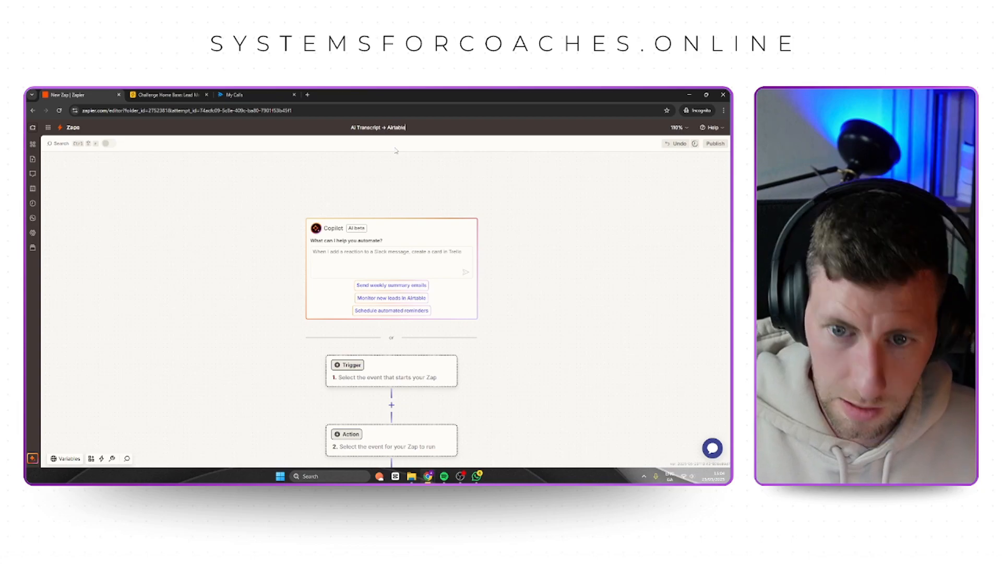
Confirm the Zap's new name and set its trigger to Fathom with the New Transcript event.
{"action": "key", "text": "Return"}
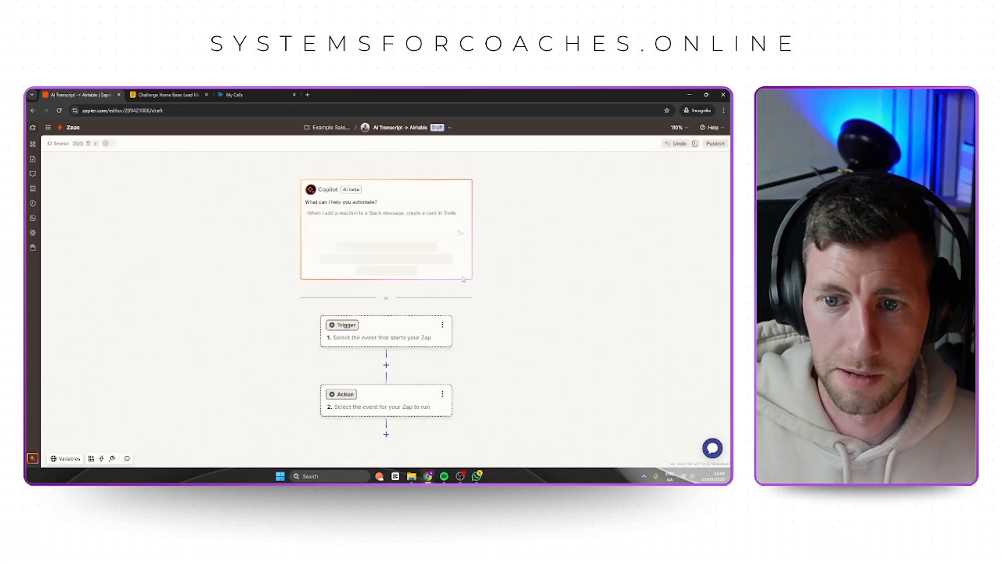
{"action": "left_click", "coordinate": [400, 338]}
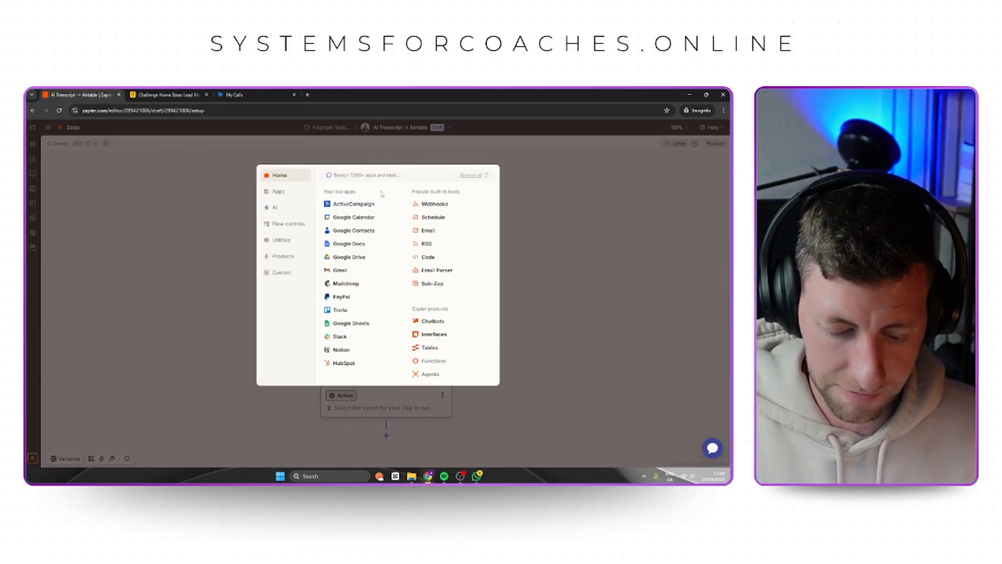
{"action": "type", "text": "fath"}
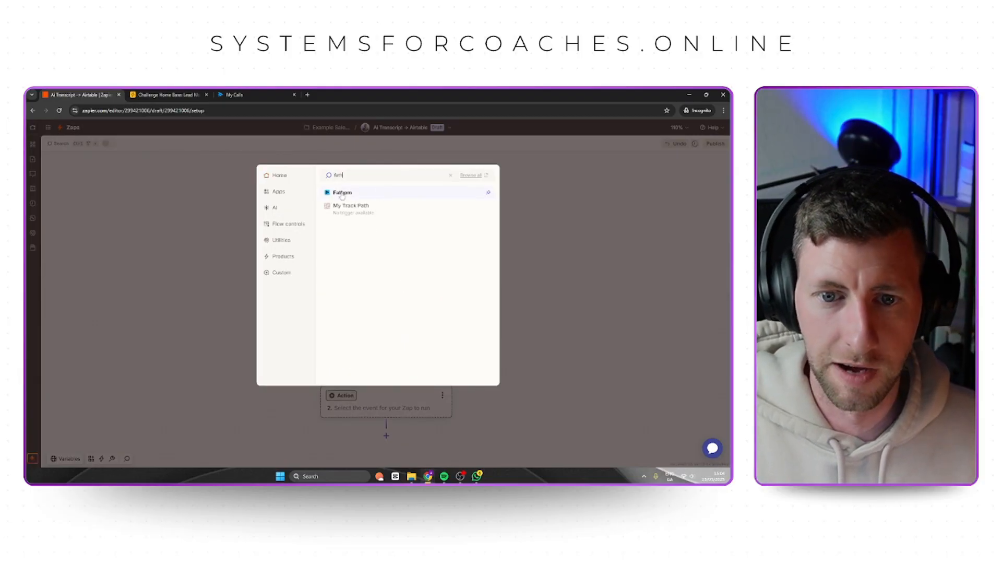
{"action": "left_click", "coordinate": [342, 193]}
{"action": "left_click", "coordinate": [648, 247]}
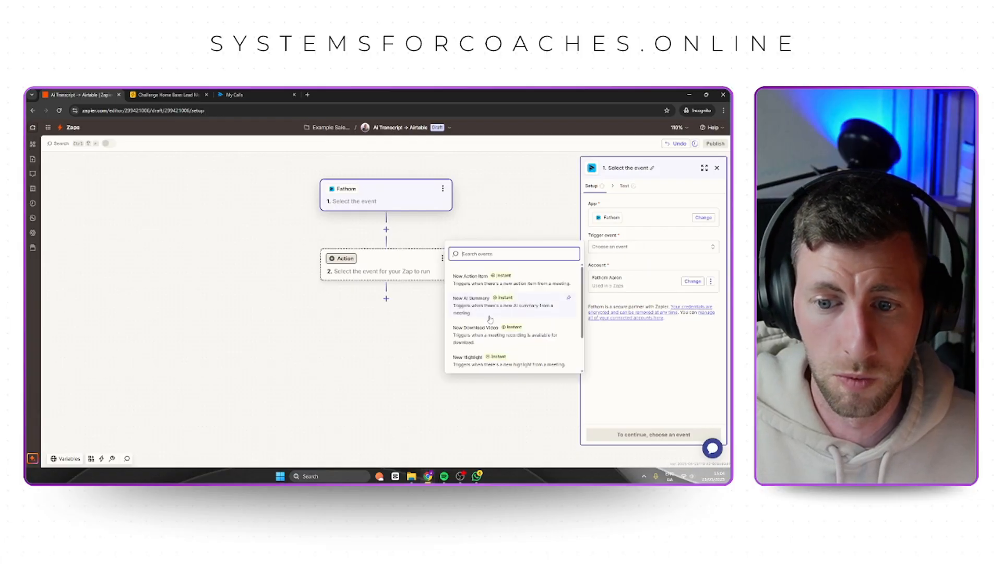
{"action": "scroll", "coordinate": [490, 319], "scroll_direction": "down", "scroll_amount": 2}
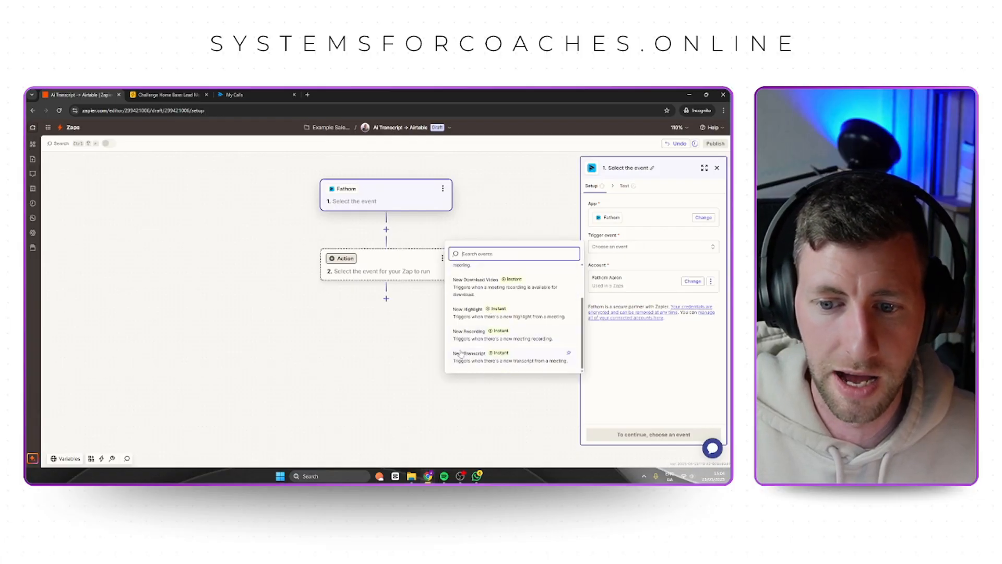
{"action": "left_click", "coordinate": [491, 356]}
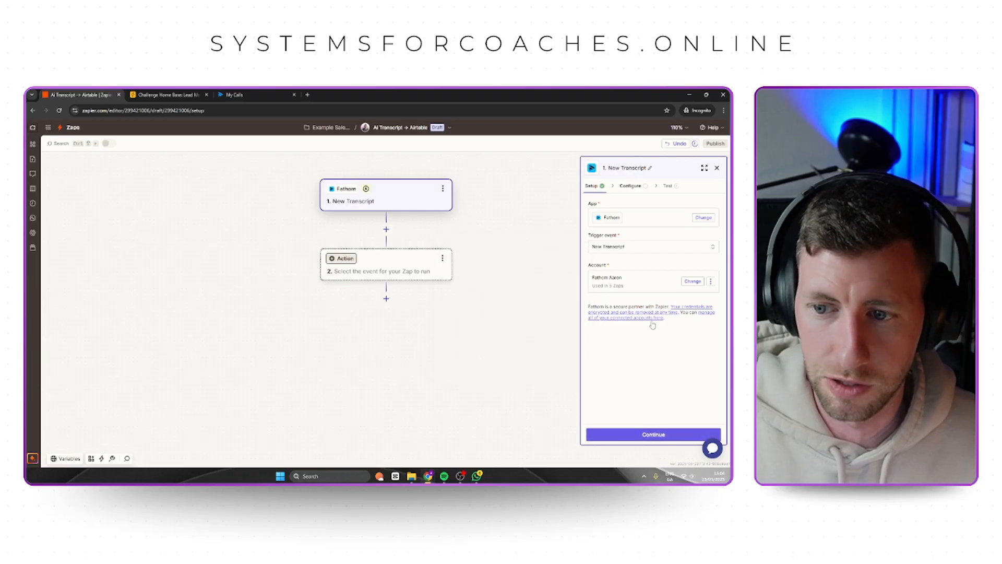
Configure the New Transcript trigger to fire on My Meetings.
{"action": "left_click", "coordinate": [672, 432]}
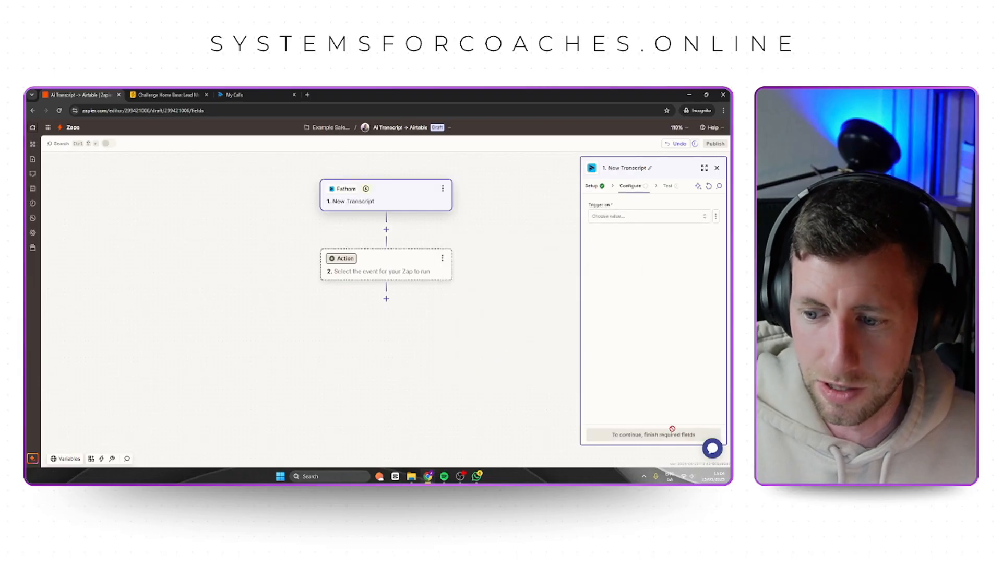
{"action": "left_click", "coordinate": [640, 218]}
{"action": "left_click", "coordinate": [500, 236]}
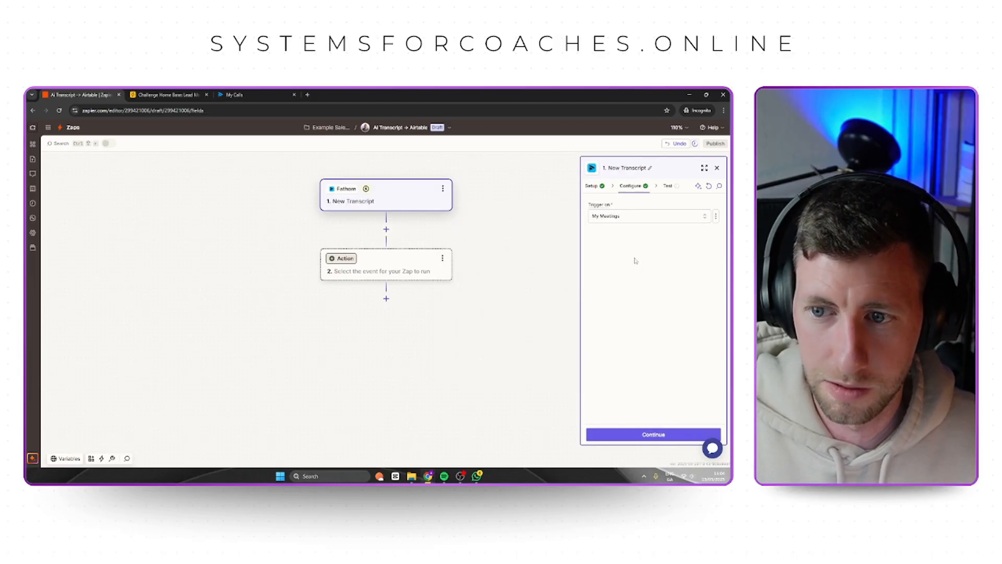
Test the New Transcript trigger and select the Transcript A record as its sample.
{"action": "left_click", "coordinate": [662, 440]}
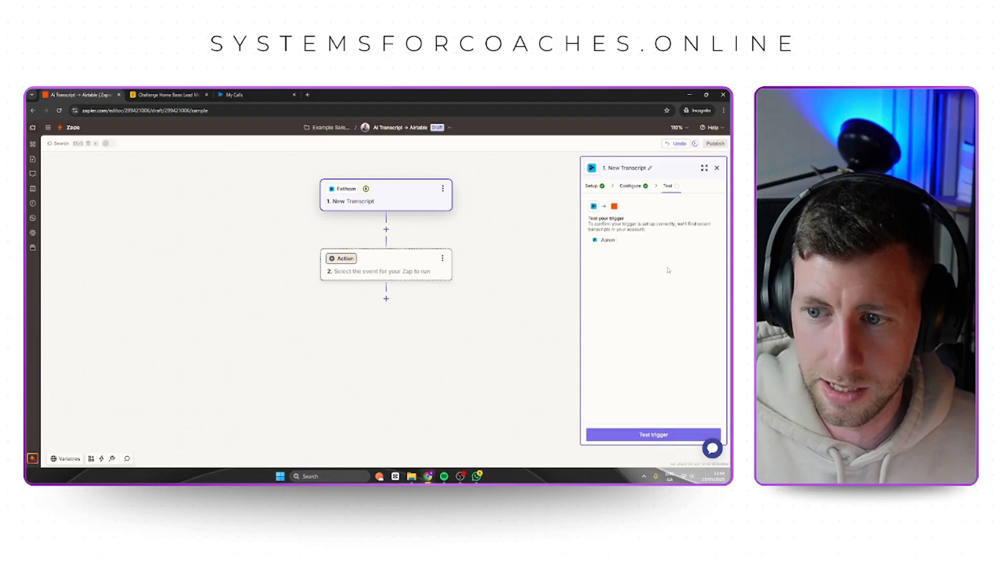
{"action": "left_click", "coordinate": [653, 434]}
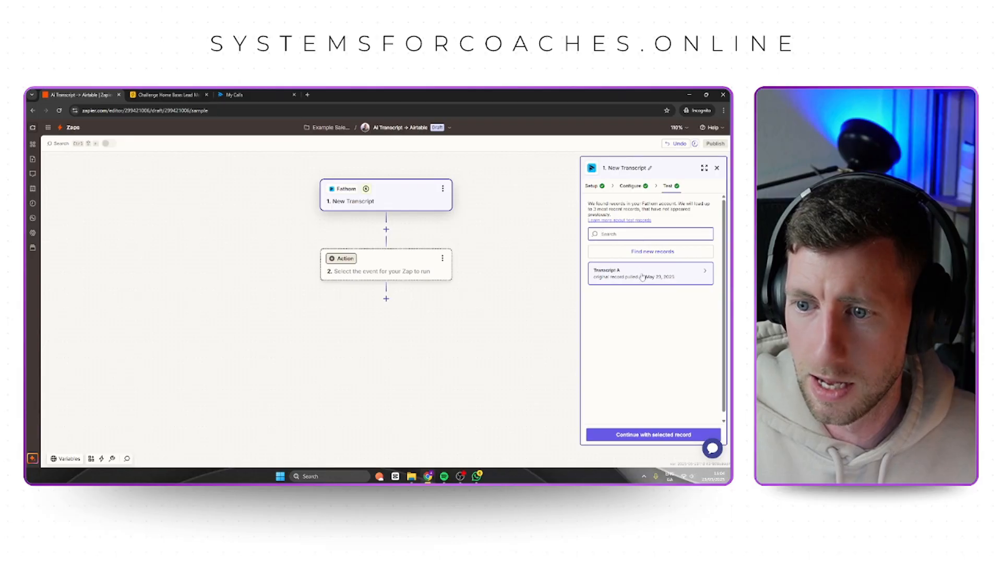
{"action": "left_click", "coordinate": [640, 274]}
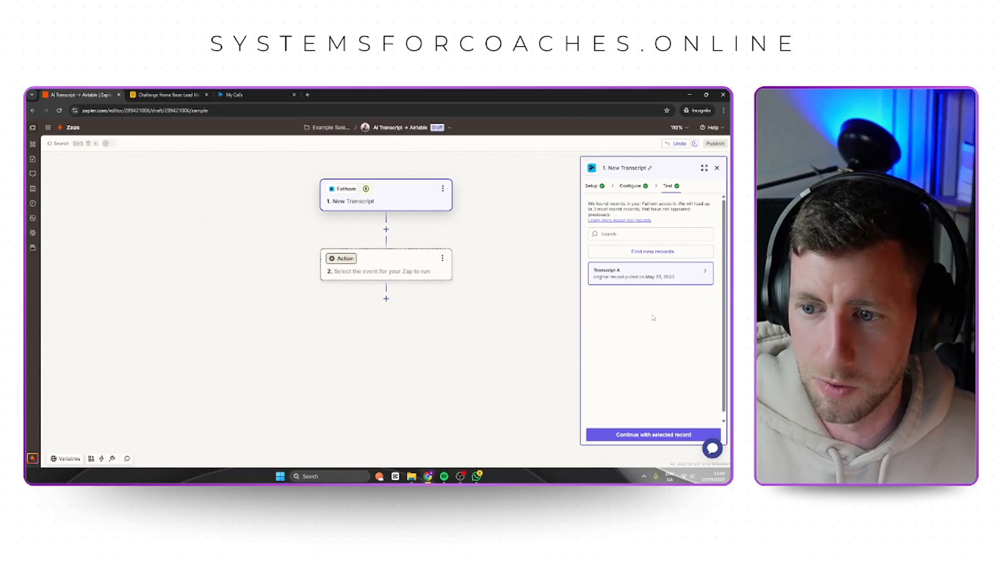
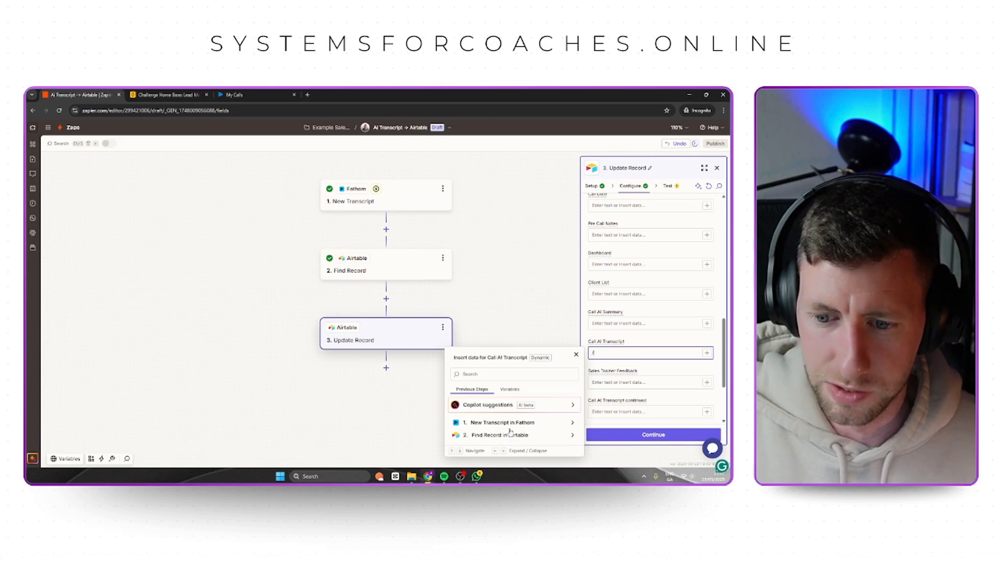
Map the New Transcript step's Transcript Plaintext to the Call AI Transcript field and continue to the Update Record test.
{"action": "left_click", "coordinate": [509, 422]}
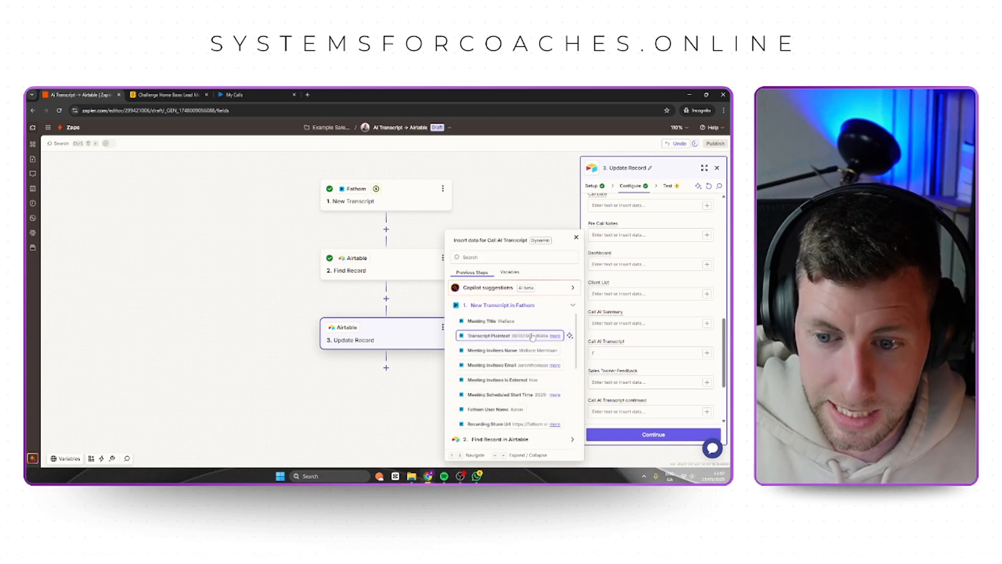
{"action": "scroll", "coordinate": [543, 345], "scroll_direction": "down", "scroll_amount": 1}
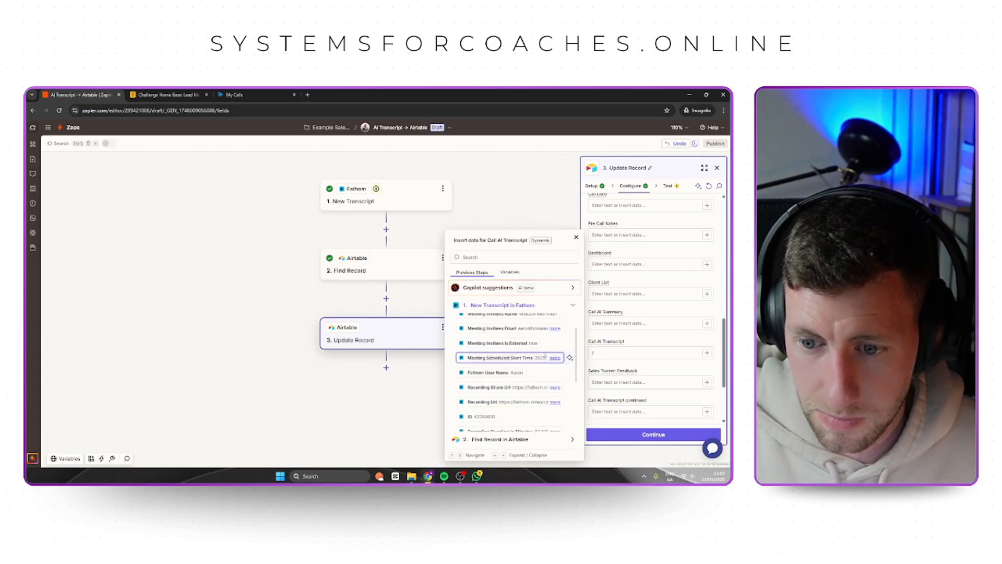
{"action": "scroll", "coordinate": [544, 368], "scroll_direction": "down", "scroll_amount": 3}
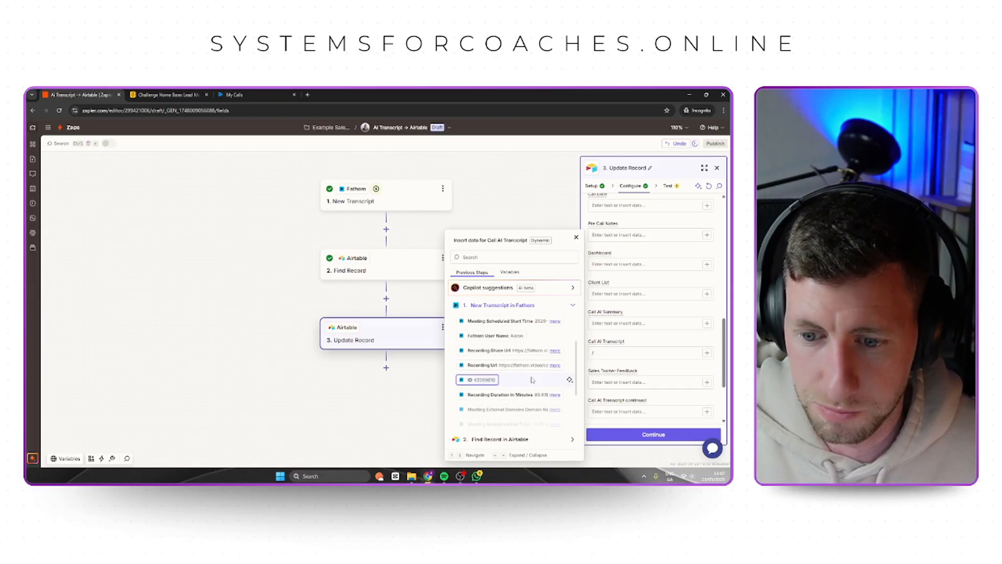
{"action": "scroll", "coordinate": [521, 399], "scroll_direction": "up", "scroll_amount": 3}
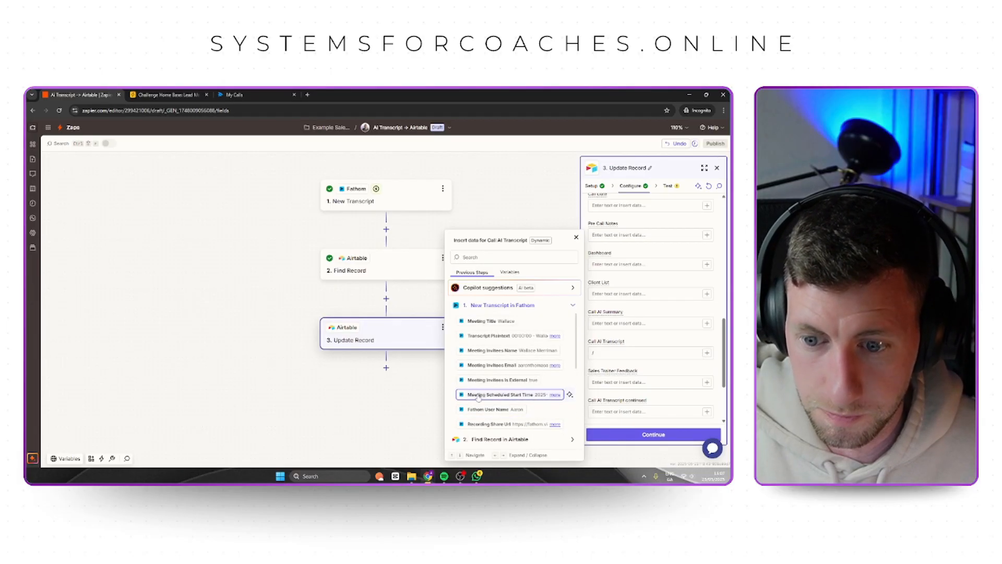
{"action": "left_click", "coordinate": [493, 338]}
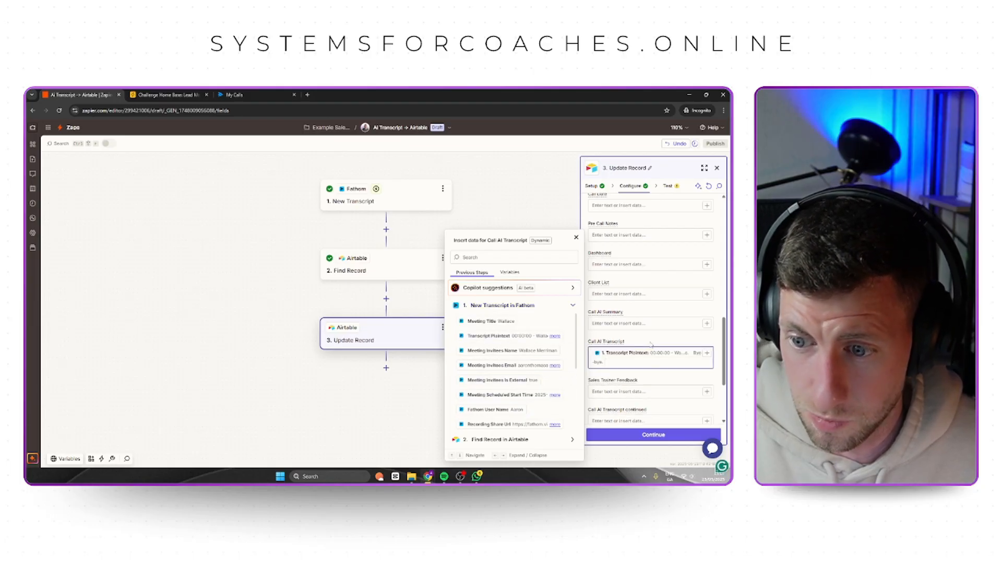
{"action": "scroll", "coordinate": [663, 412], "scroll_direction": "down", "scroll_amount": 2}
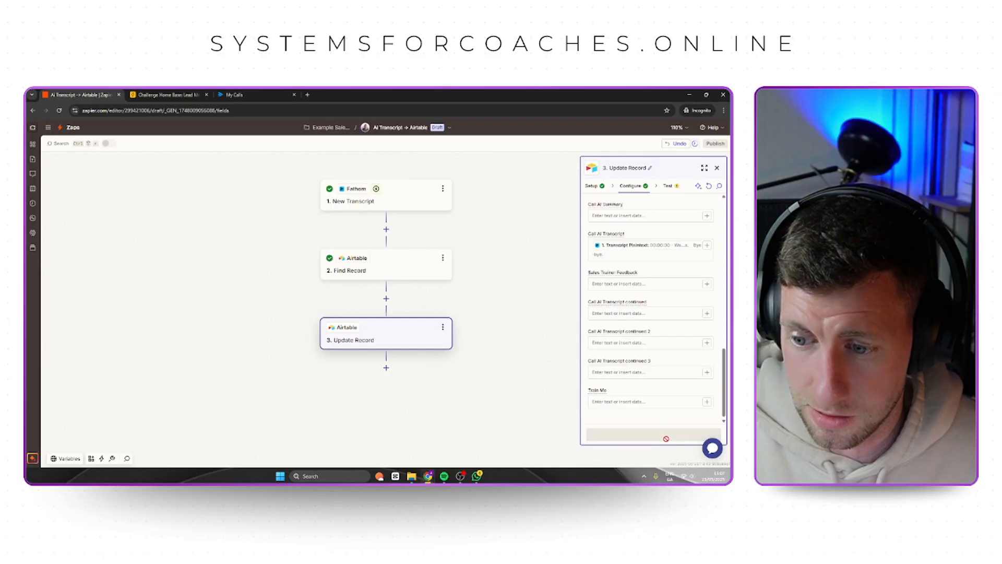
{"action": "left_click", "coordinate": [666, 437]}
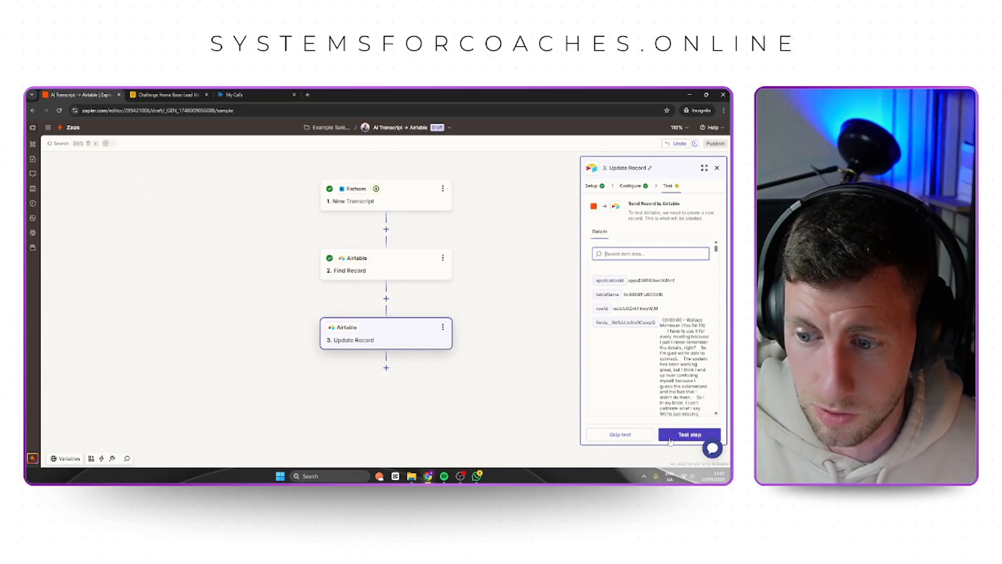
Test the Update Record step and check the matching lead's Call AI Transcript cell in Airtable before and after the test.
{"action": "left_click", "coordinate": [166, 95]}
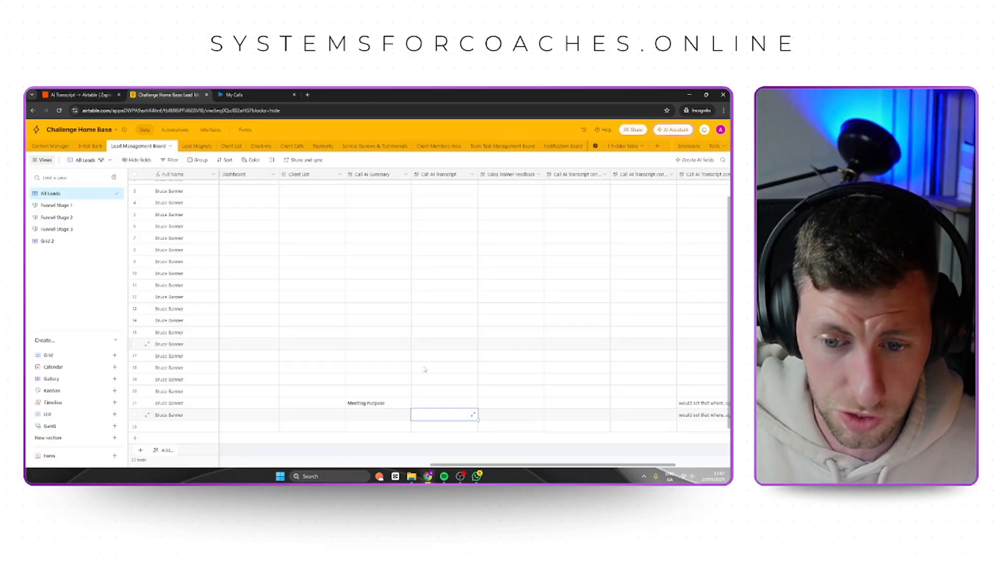
{"action": "left_click", "coordinate": [445, 403]}
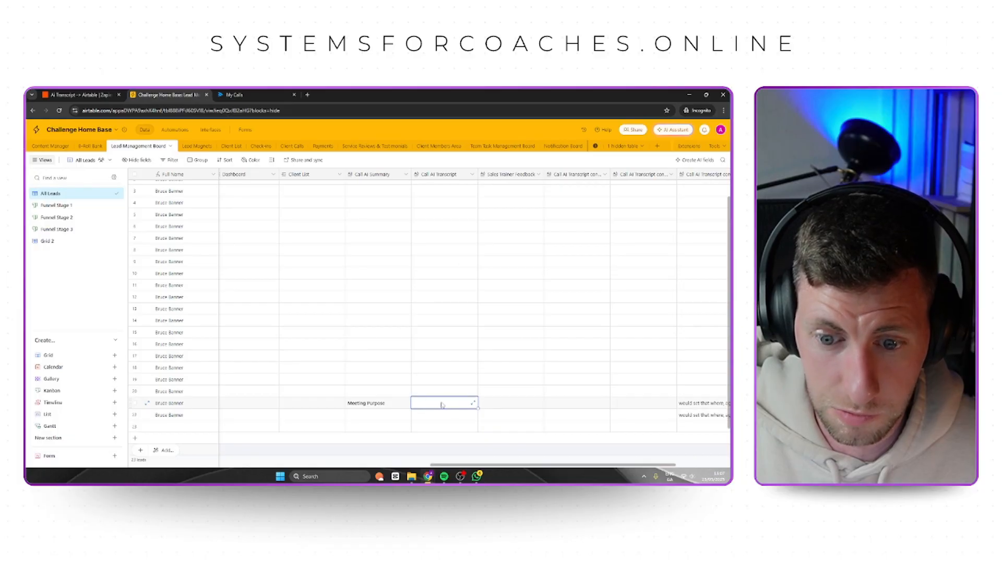
{"action": "left_click", "coordinate": [78, 94]}
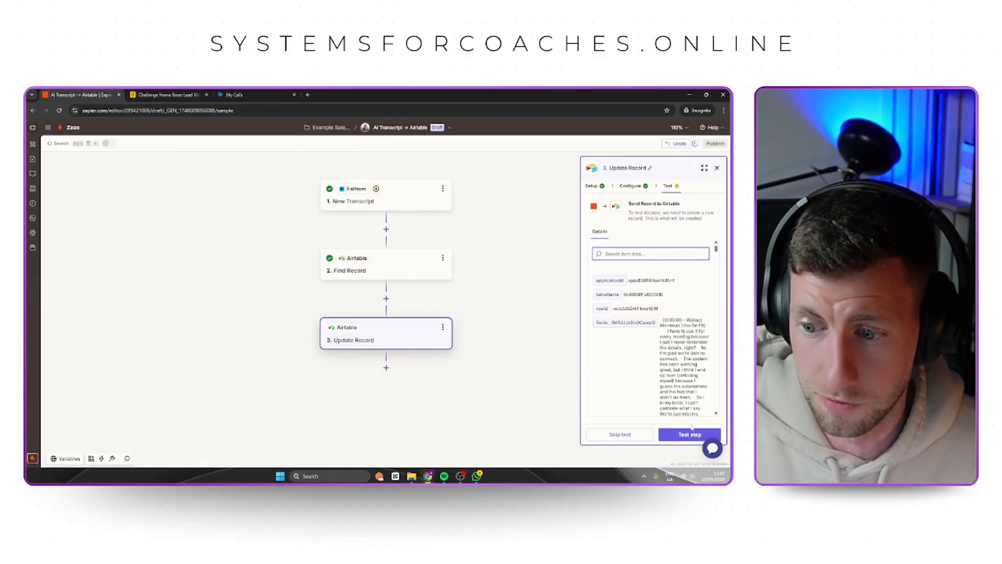
{"action": "left_click", "coordinate": [691, 431]}
{"action": "left_click", "coordinate": [166, 94]}
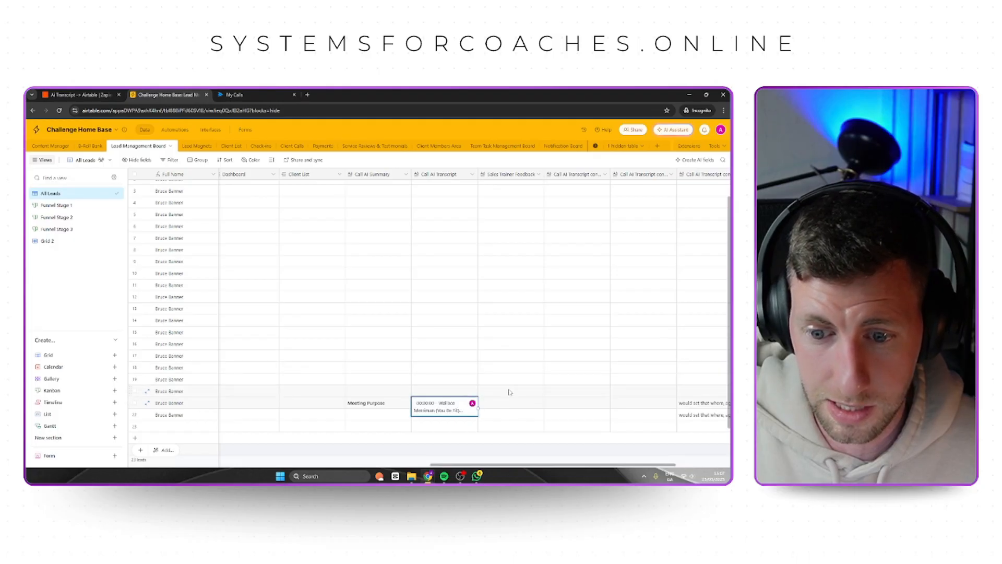
{"action": "left_click", "coordinate": [514, 404]}
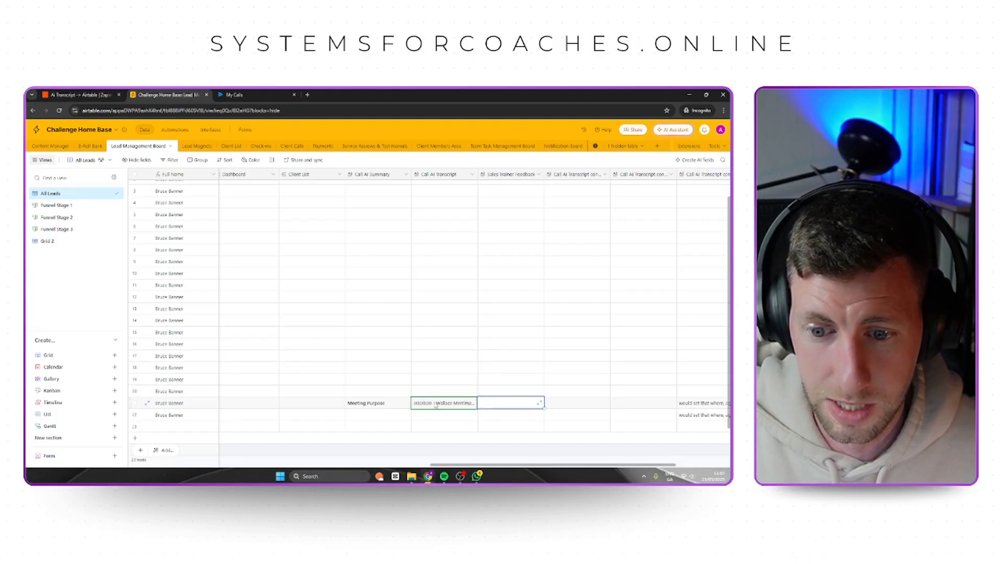
{"action": "left_click", "coordinate": [386, 407]}
{"action": "left_click", "coordinate": [436, 405]}
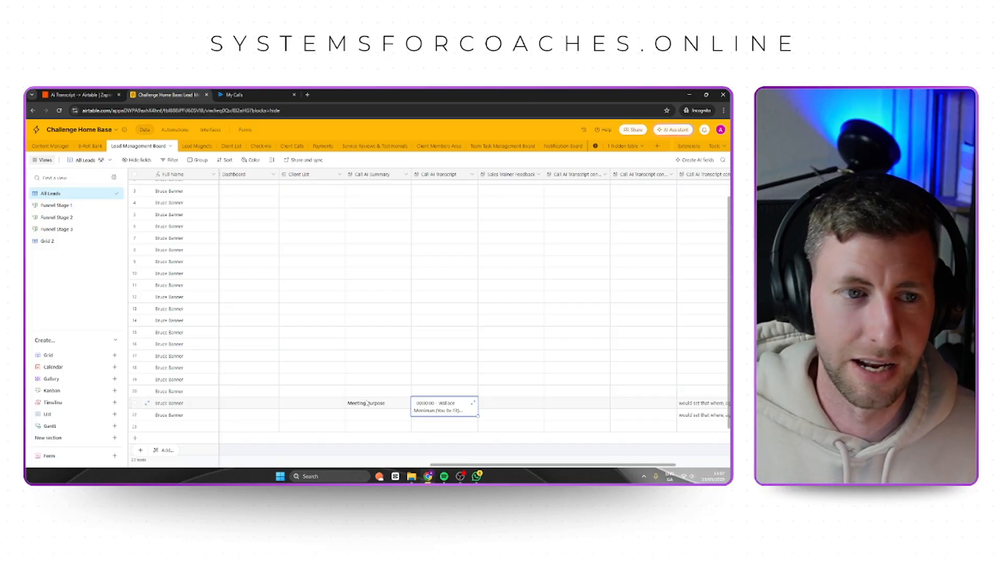
{"action": "left_click", "coordinate": [81, 96]}
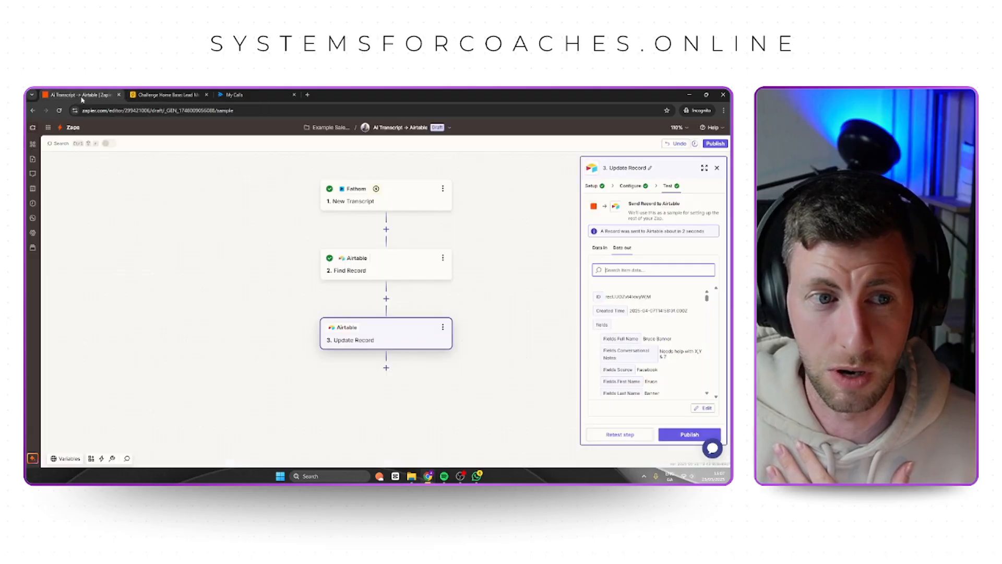
Review the trigger, the Find Record step and Path A's conditions in the Sales Trainer: Import Transcript Zap.
{"action": "left_click", "coordinate": [472, 323]}
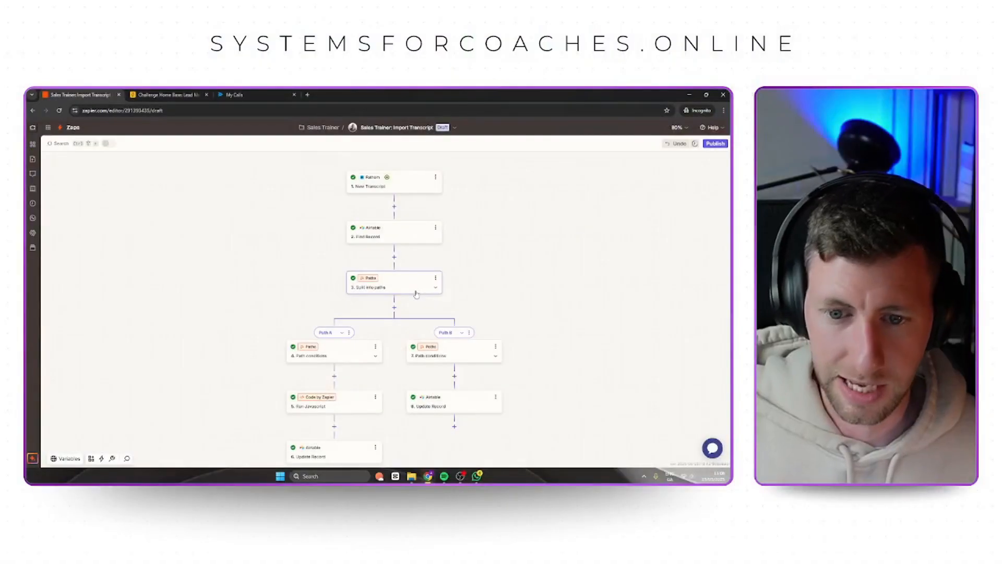
{"action": "left_click", "coordinate": [411, 188]}
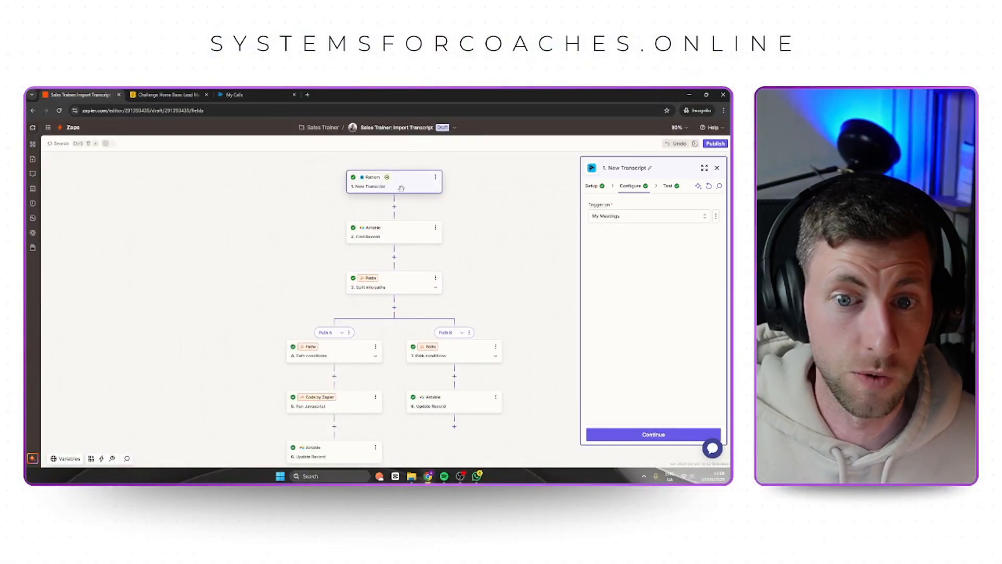
{"action": "left_click", "coordinate": [405, 229]}
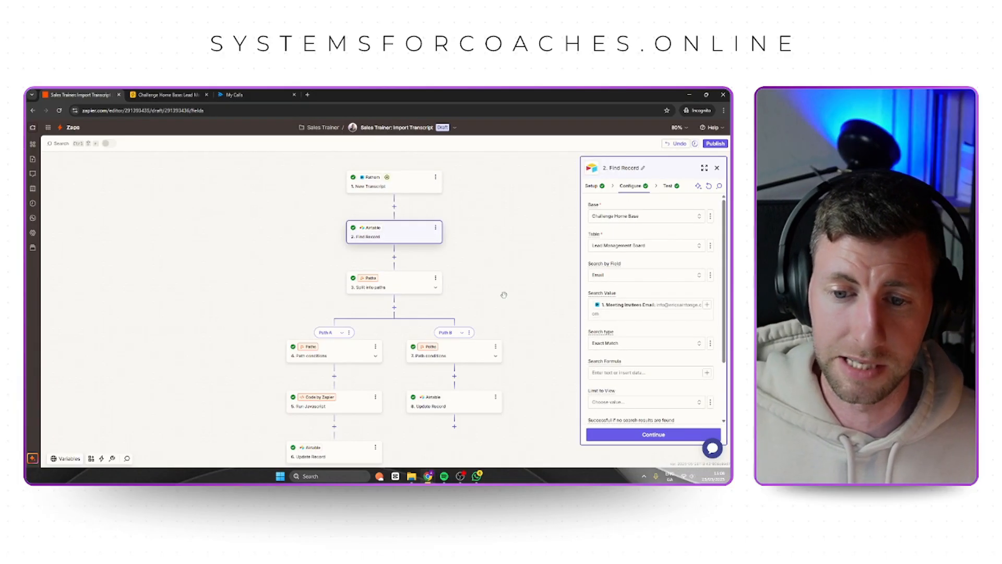
{"action": "scroll", "coordinate": [436, 295], "scroll_direction": "up", "scroll_amount": 5}
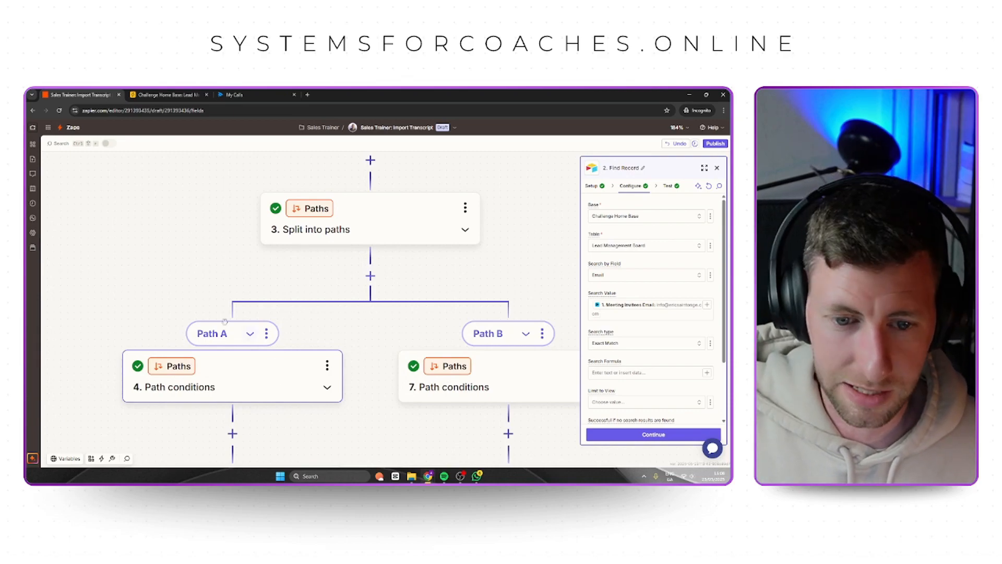
{"action": "left_click", "coordinate": [235, 394]}
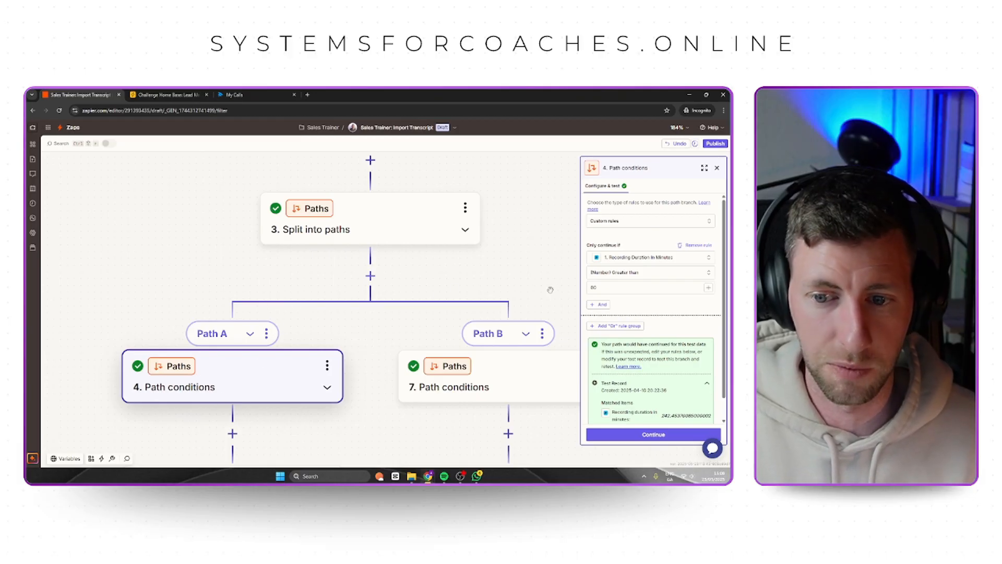
Set Path B's Recording Duration in Minutes condition to less than 61.
{"action": "left_click", "coordinate": [502, 385]}
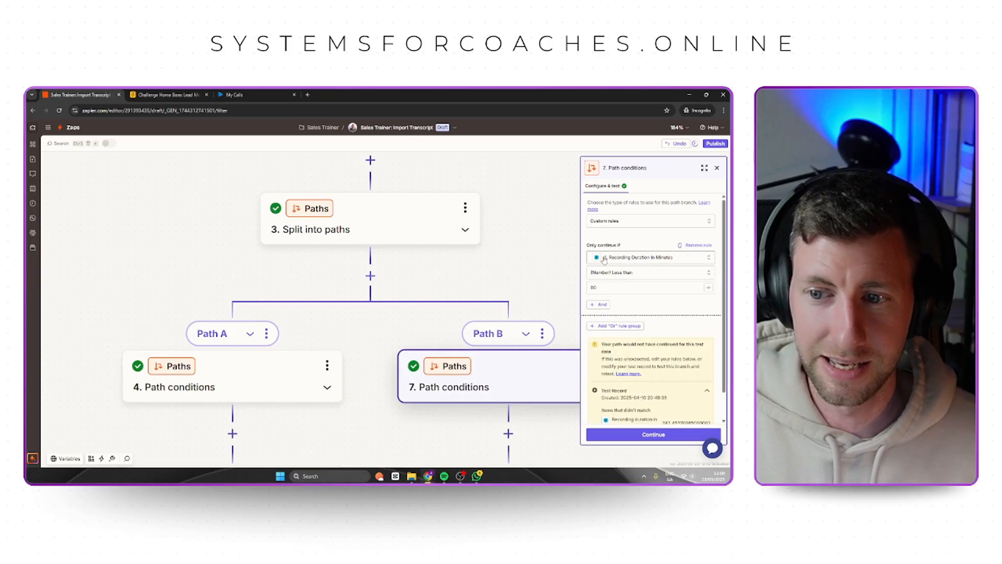
{"action": "left_click", "coordinate": [626, 288]}
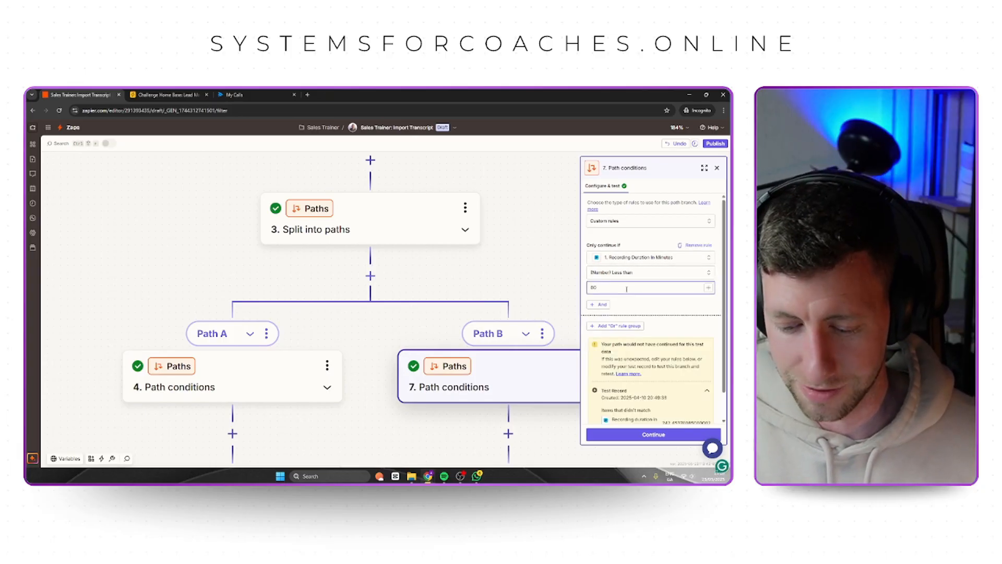
{"action": "left_click", "coordinate": [641, 305]}
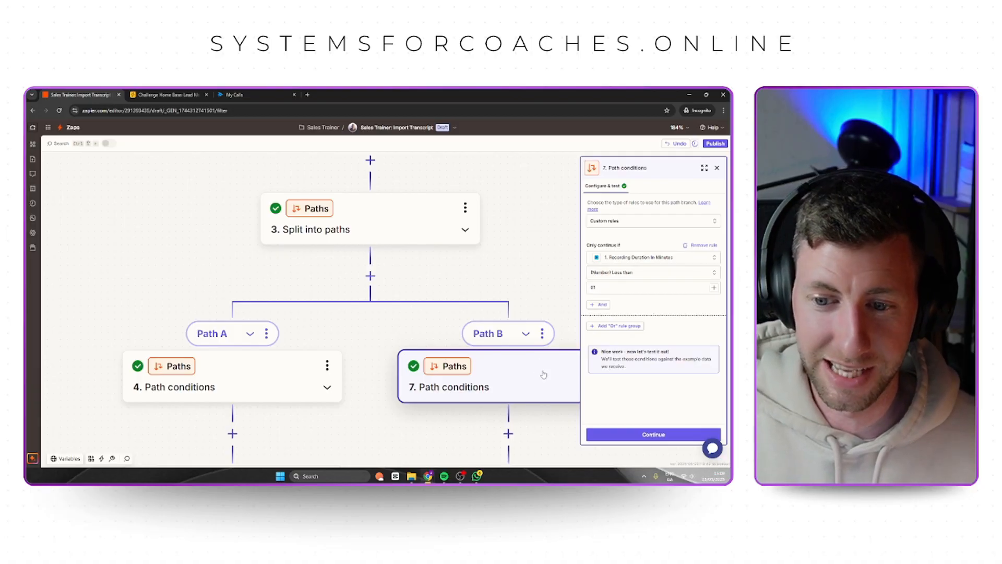
View the configuration of Path B's Update Record step.
{"action": "scroll", "coordinate": [543, 374], "scroll_direction": "down", "scroll_amount": 5}
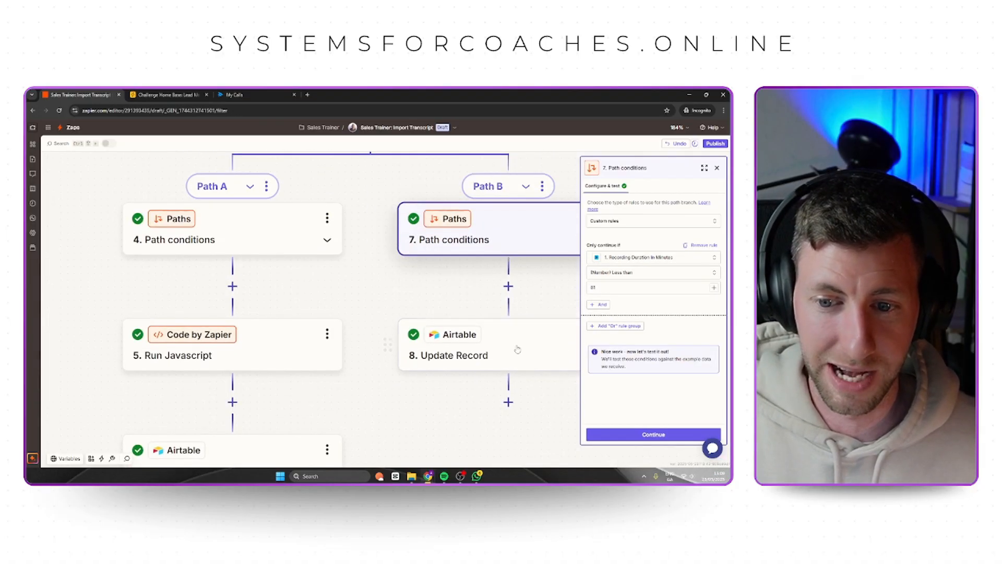
{"action": "left_click", "coordinate": [517, 350]}
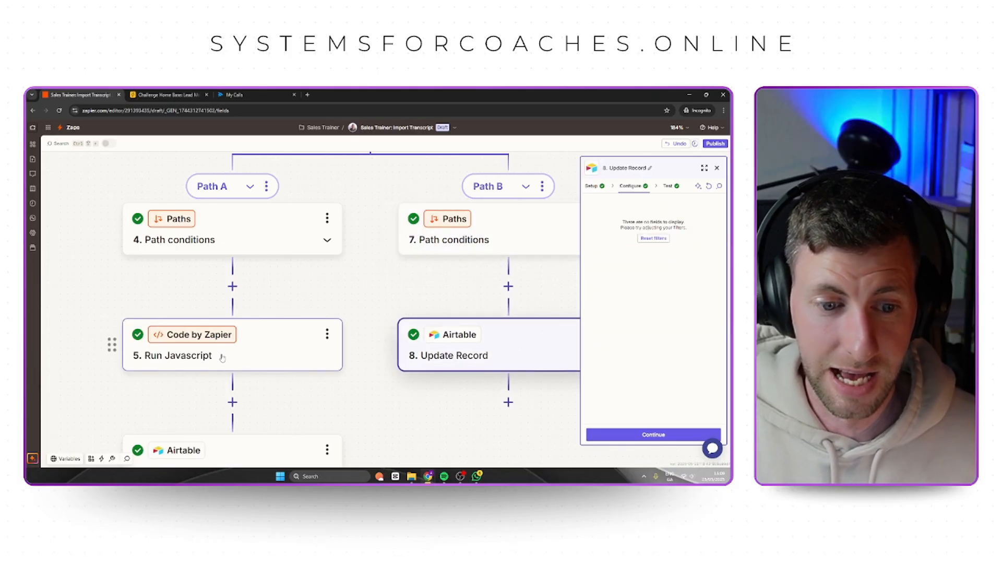
{"action": "scroll", "coordinate": [222, 357], "scroll_direction": "down", "scroll_amount": 8}
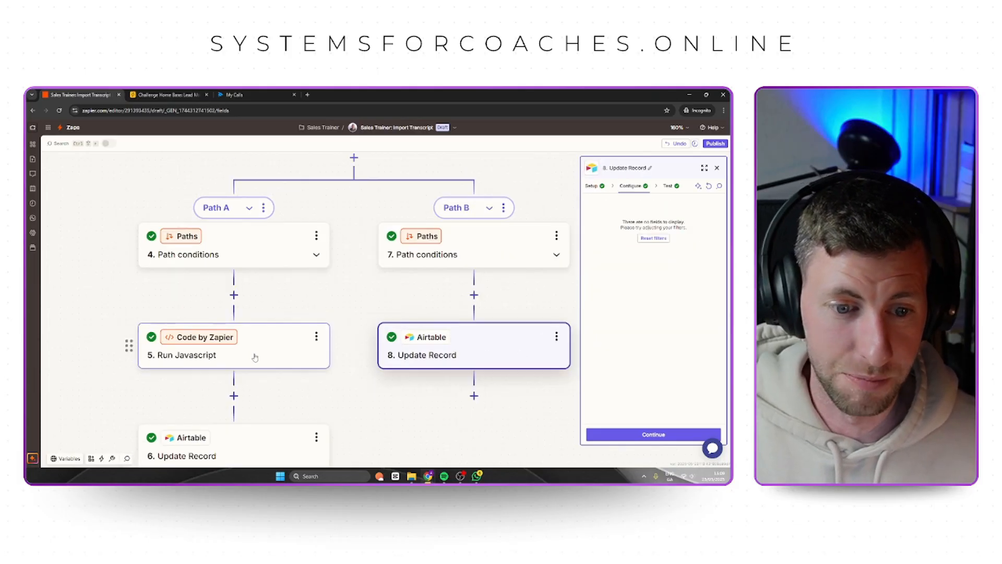
Examine the input data and transcript-splitting code of Path A's Run Javascript step in the expanded editor.
{"action": "left_click", "coordinate": [285, 335]}
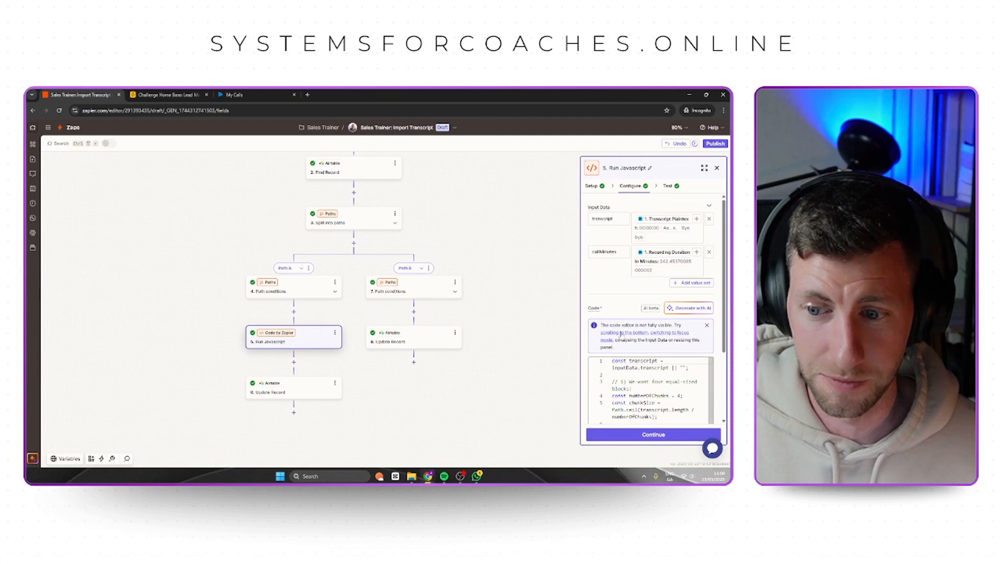
{"action": "left_click", "coordinate": [704, 168]}
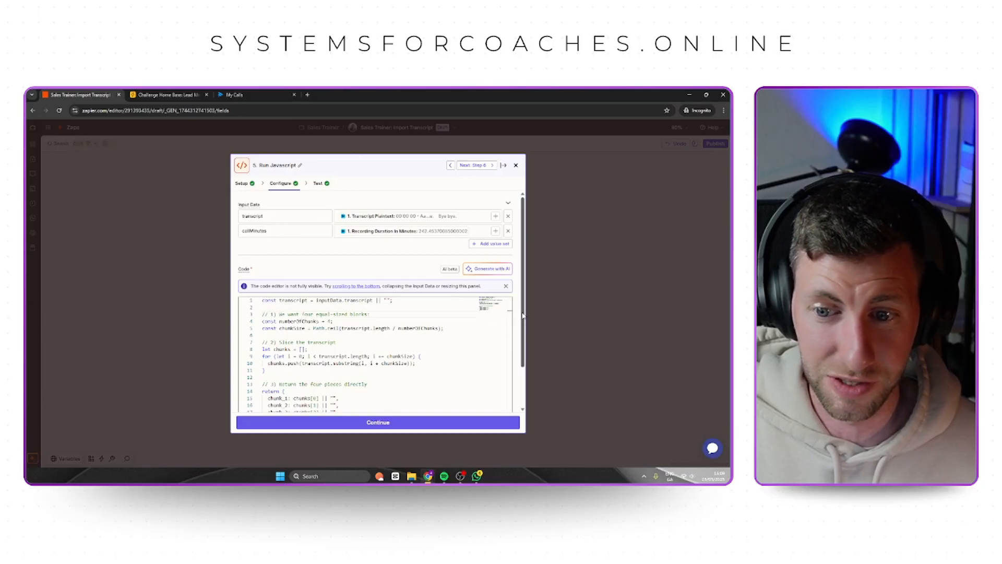
{"action": "scroll", "coordinate": [511, 349], "scroll_direction": "down", "scroll_amount": 2}
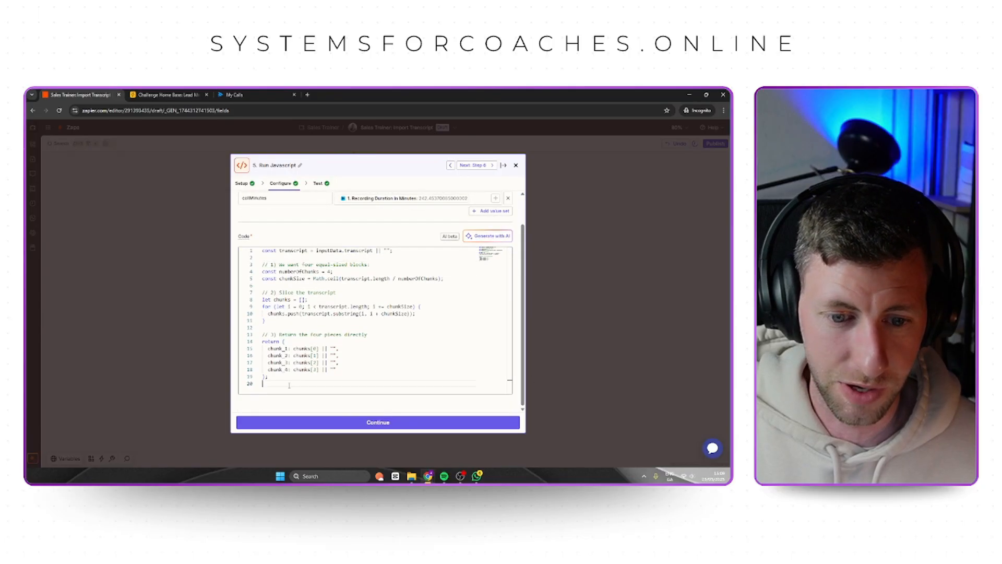
{"action": "left_click", "coordinate": [325, 251]}
{"action": "left_click", "coordinate": [293, 251]}
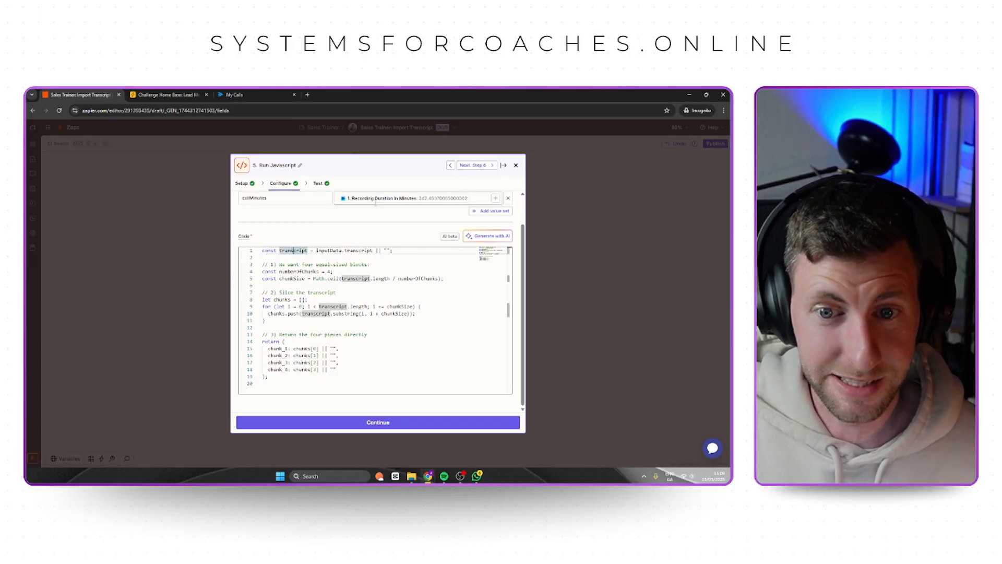
{"action": "left_click", "coordinate": [387, 268]}
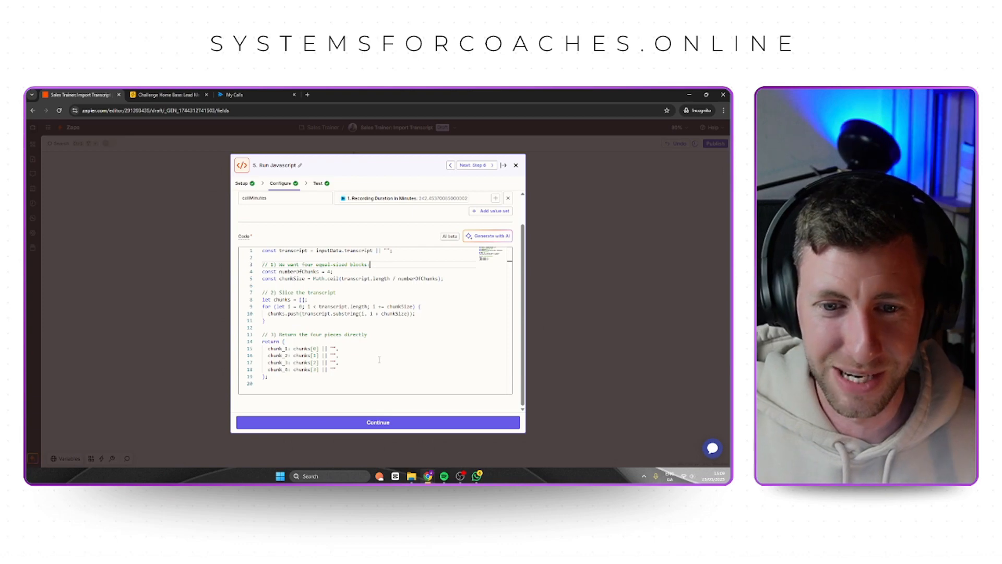
{"action": "scroll", "coordinate": [329, 241], "scroll_direction": "up", "scroll_amount": 1}
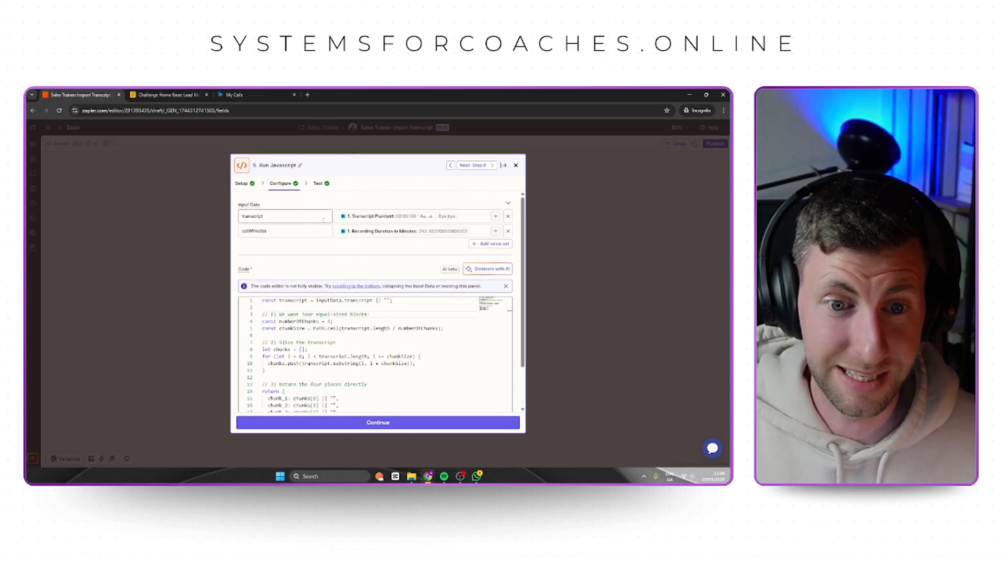
{"action": "left_click", "coordinate": [246, 216]}
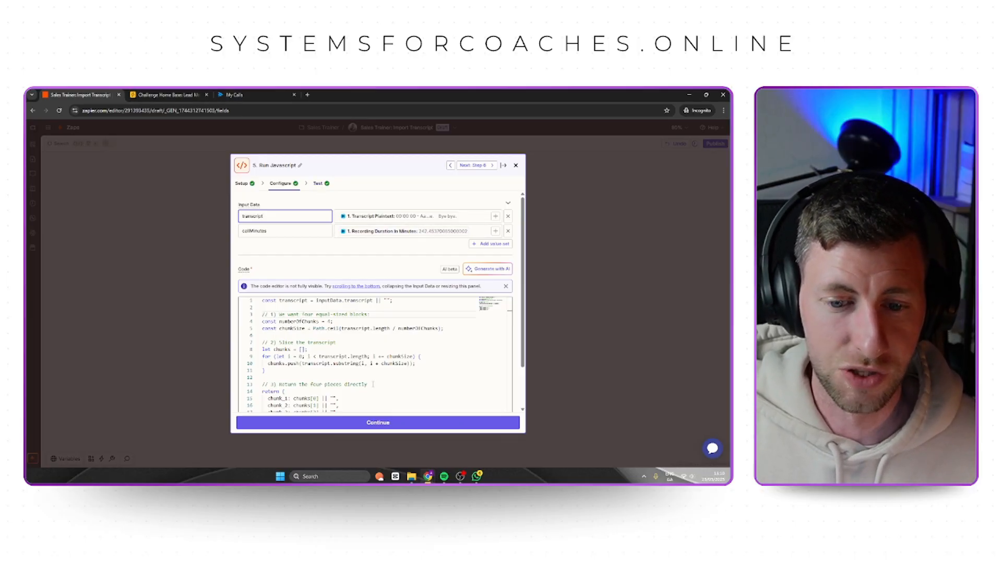
Review the Run Javascript step's test data, both the outgoing transcript chunks and the incoming code and transcript.
{"action": "left_click", "coordinate": [387, 427]}
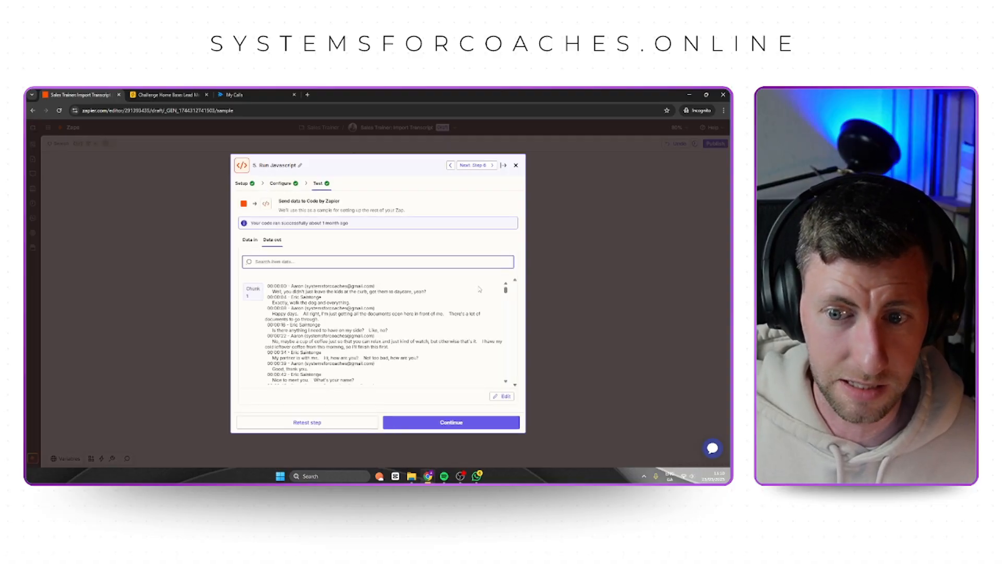
{"action": "left_click", "coordinate": [250, 239]}
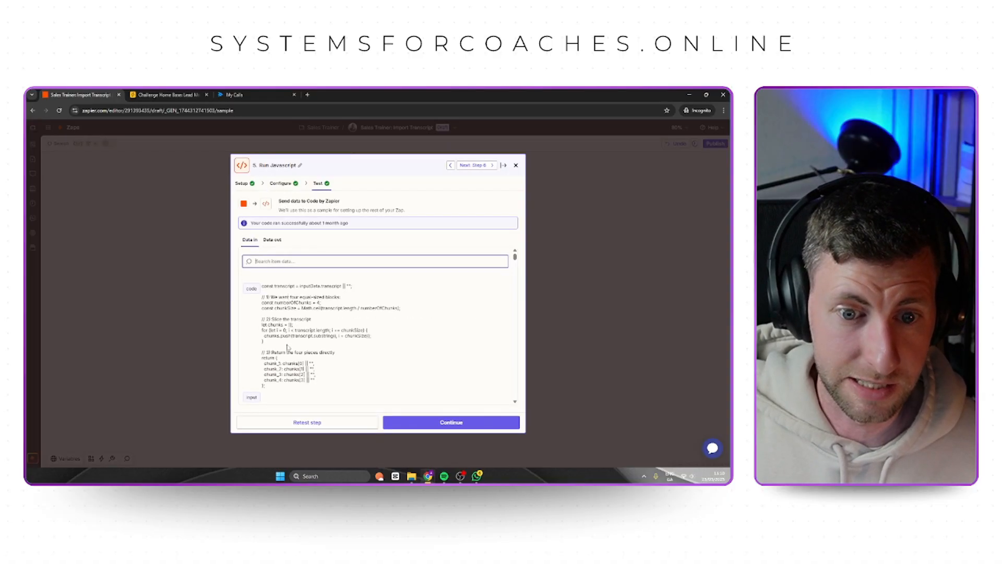
{"action": "scroll", "coordinate": [324, 313], "scroll_direction": "down", "scroll_amount": 10}
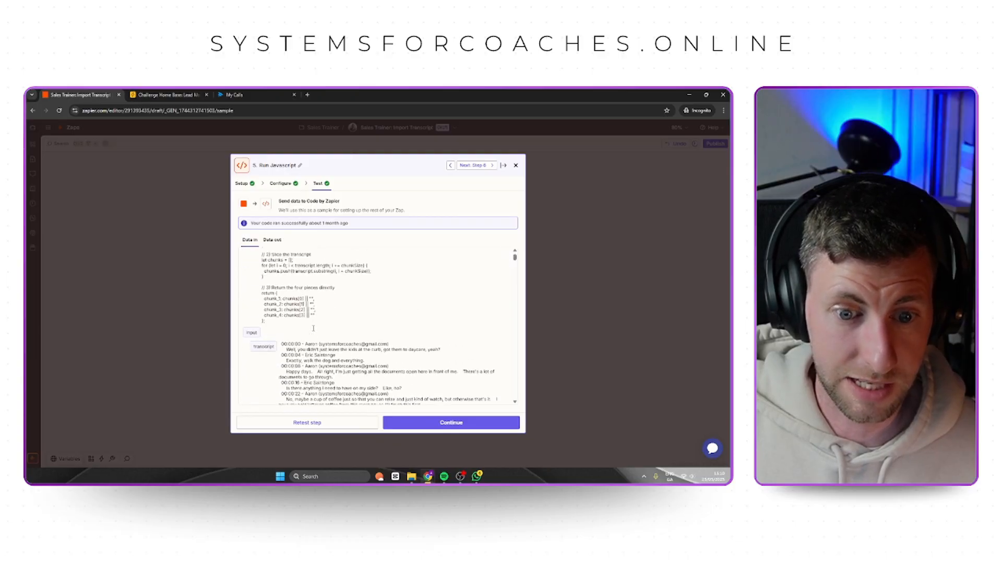
Read through the incoming code and full transcript in the Run Javascript step's test data.
{"action": "scroll", "coordinate": [323, 314], "scroll_direction": "down", "scroll_amount": 10}
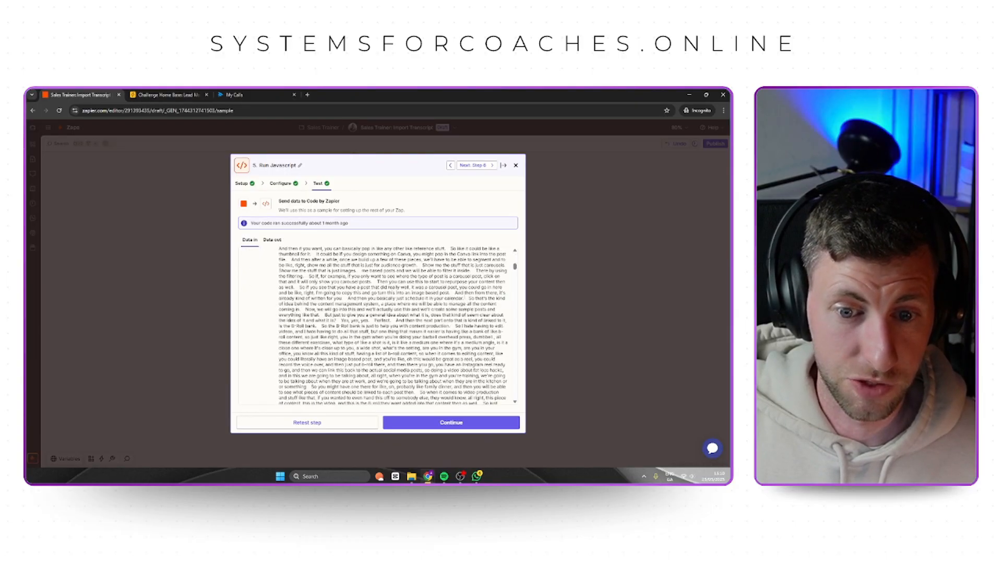
{"action": "left_click_drag", "start_coordinate": [515, 268], "coordinate": [516, 412]}
{"action": "scroll", "coordinate": [348, 284], "scroll_direction": "up", "scroll_amount": 20}
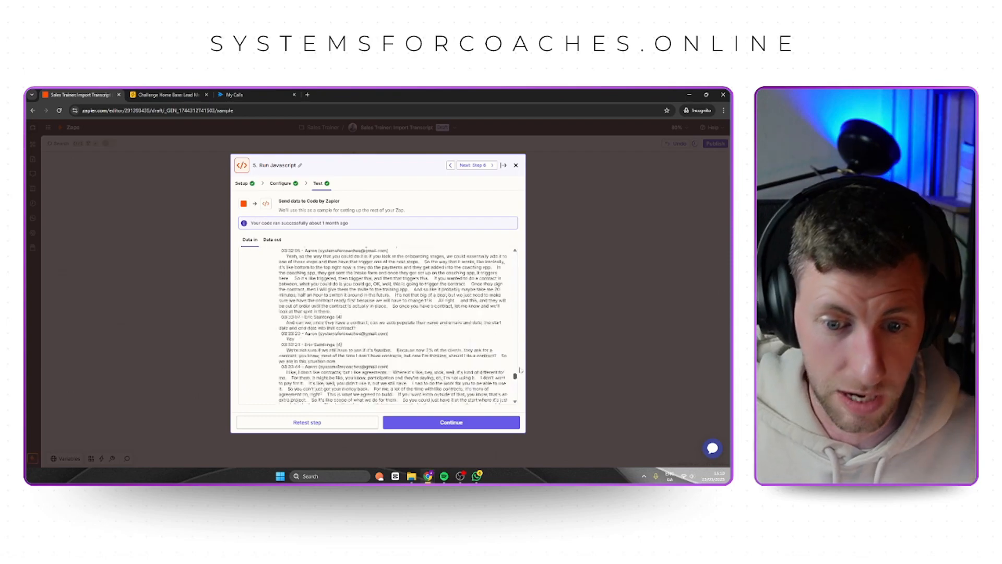
Examine how Path A's Update Record step maps the four transcript chunks to the Call AI Transcript fields.
{"action": "left_click", "coordinate": [443, 423]}
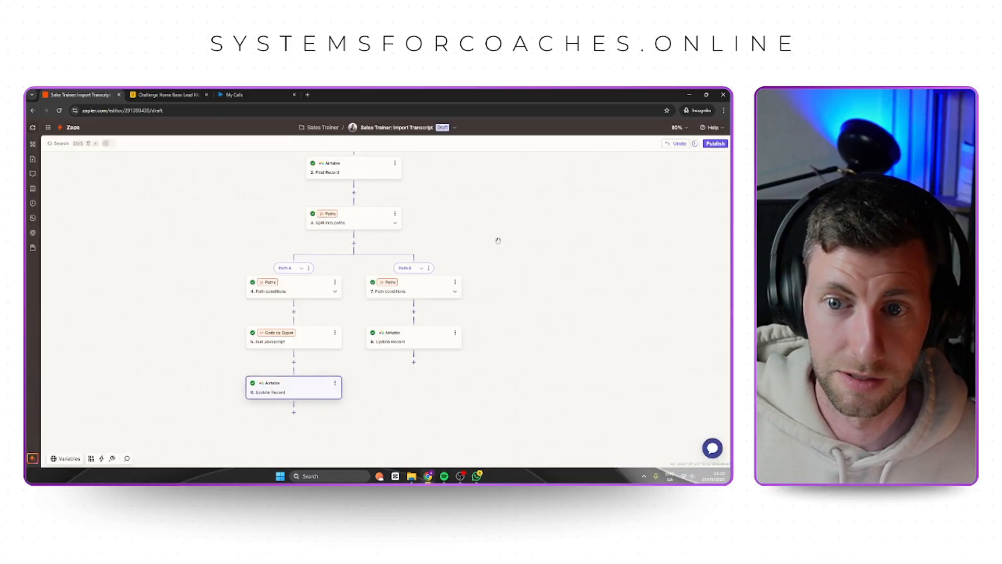
{"action": "left_click", "coordinate": [514, 166]}
{"action": "left_click", "coordinate": [289, 393]}
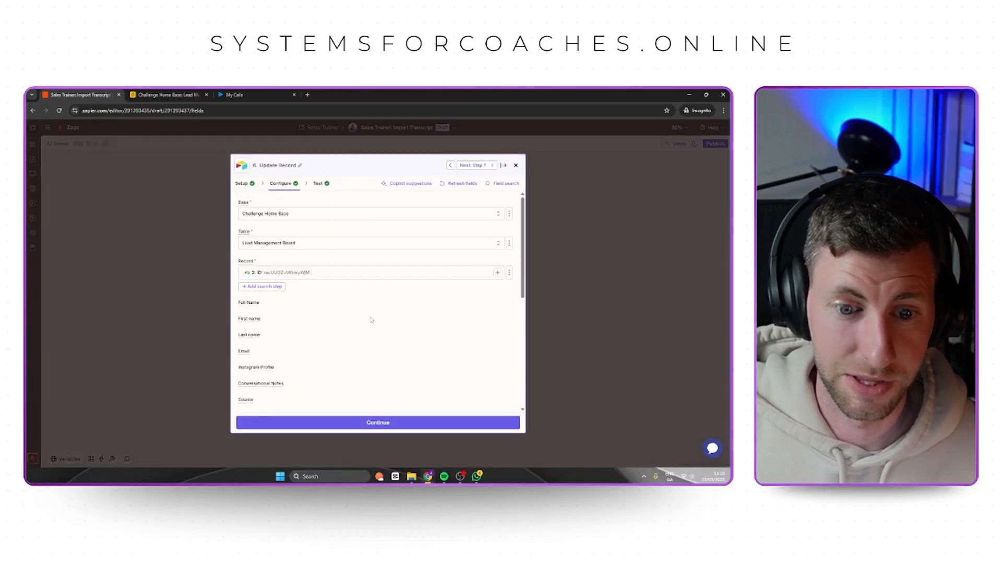
{"action": "left_click", "coordinate": [321, 185]}
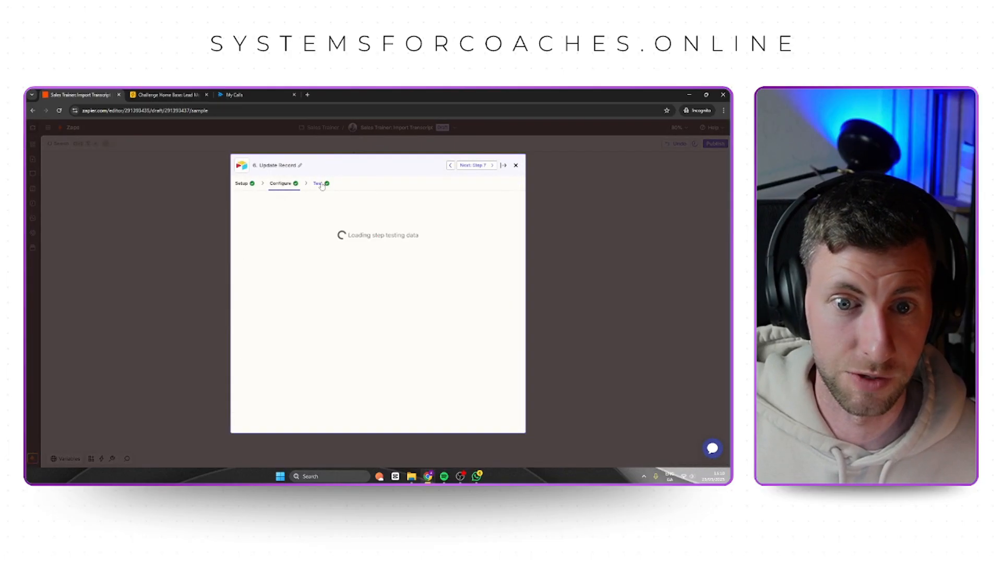
{"action": "left_click", "coordinate": [294, 185]}
{"action": "scroll", "coordinate": [344, 337], "scroll_direction": "down", "scroll_amount": 15}
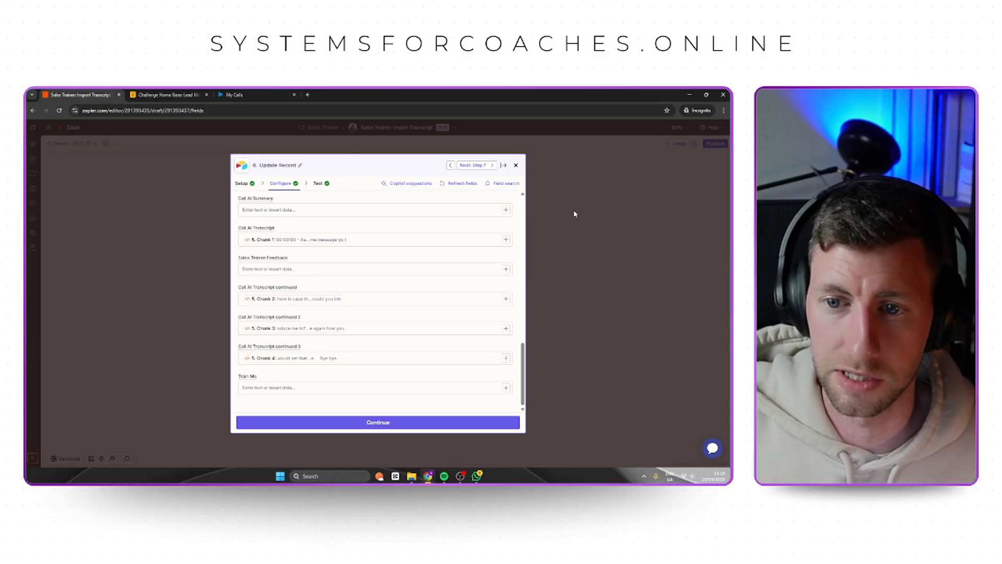
{"action": "left_click", "coordinate": [515, 165]}
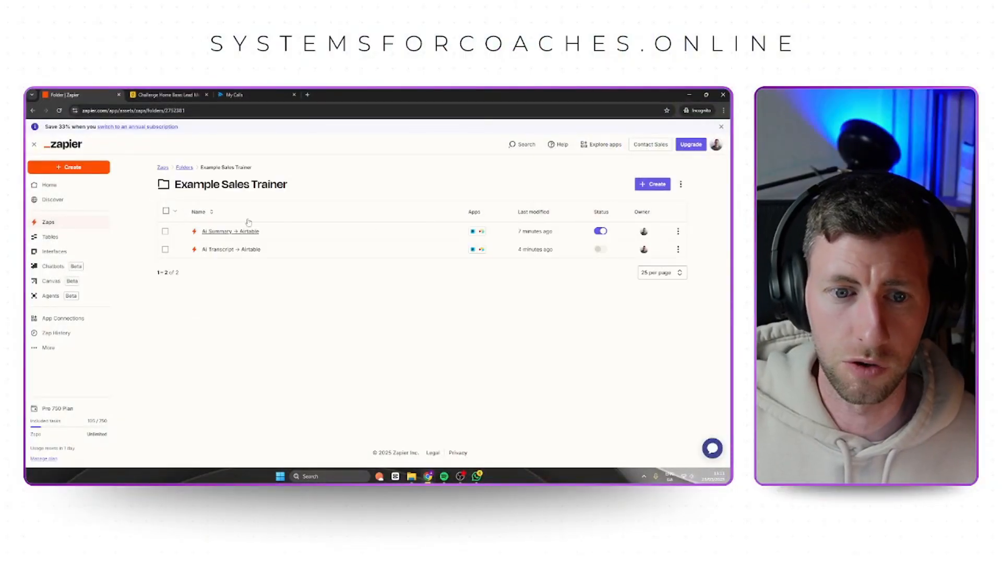
Create a new Zap in the Example Sales Trainer folder and name it Generate Recommendations.
{"action": "left_click", "coordinate": [656, 184]}
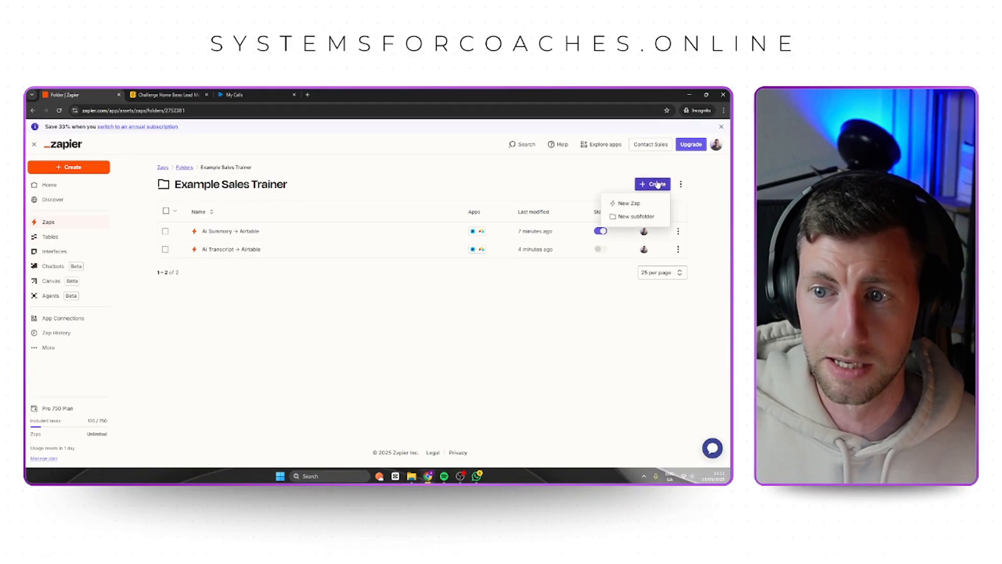
{"action": "left_click", "coordinate": [629, 203]}
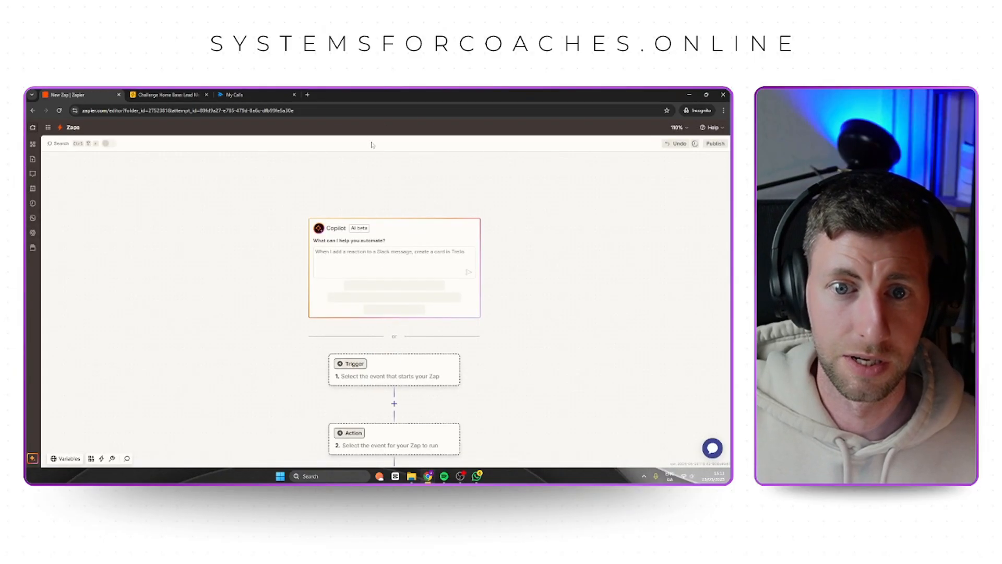
{"action": "left_click", "coordinate": [403, 130]}
{"action": "left_click", "coordinate": [401, 146]}
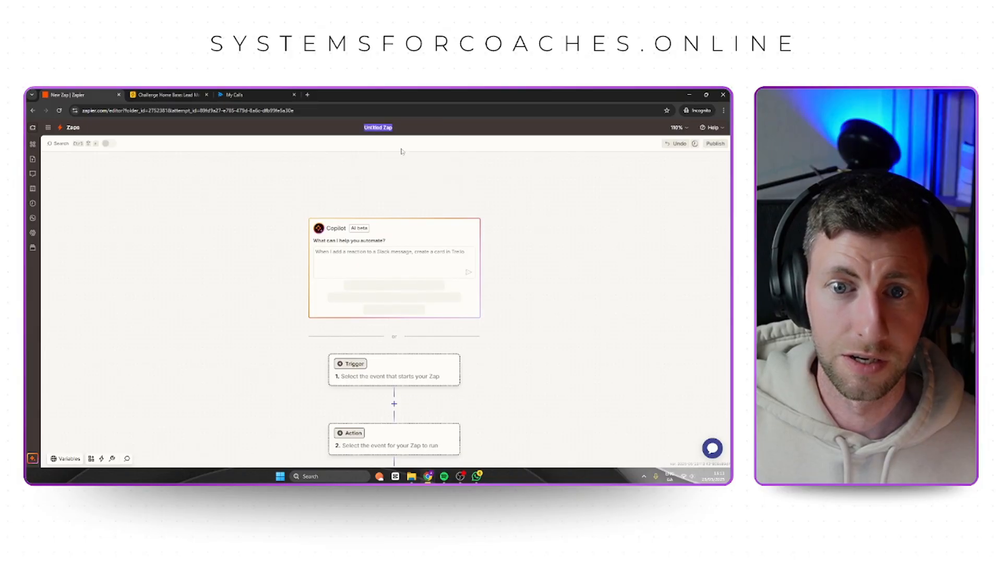
{"action": "type", "text": "Genera"}
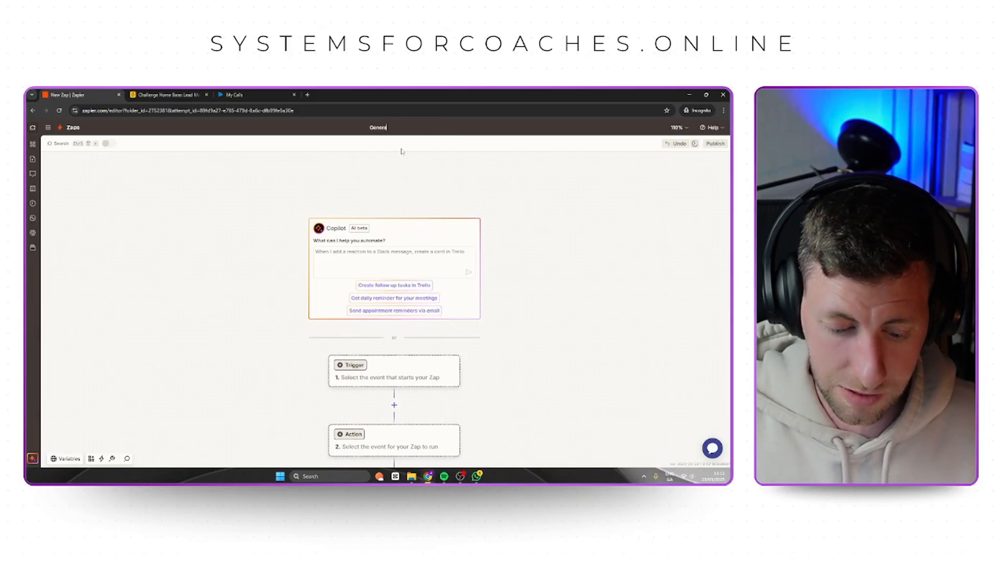
{"action": "type", "text": "te Recomm"}
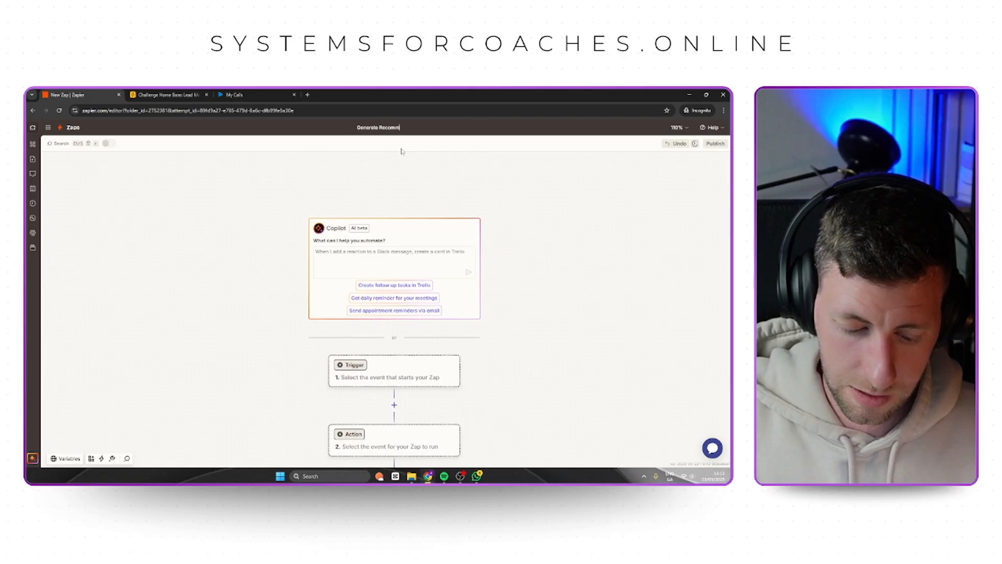
{"action": "type", "text": "endations"}
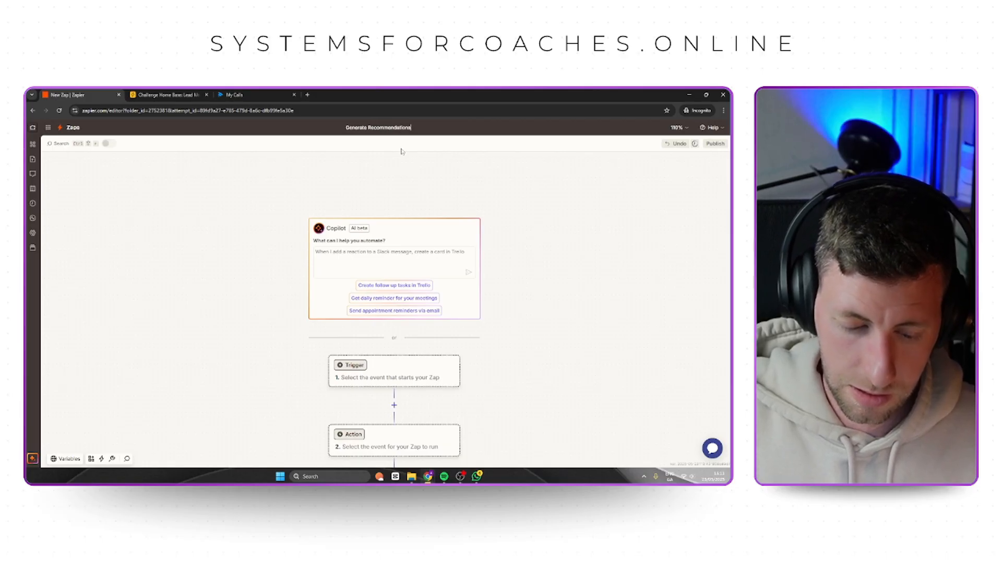
{"action": "key", "text": "Return"}
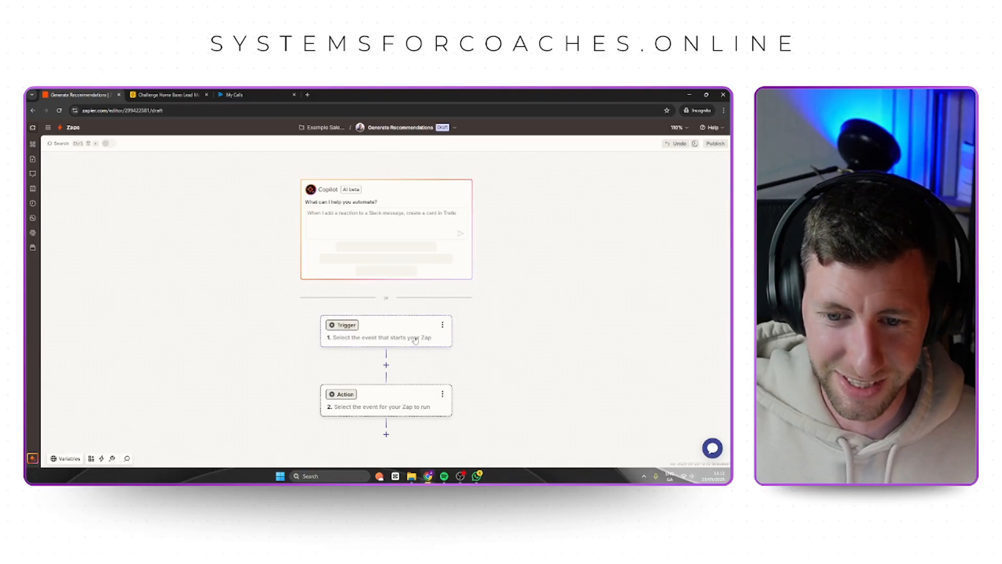
Set the Zap's trigger to Webhooks by Zapier with the Catch Hook event.
{"action": "left_click", "coordinate": [415, 338]}
{"action": "left_click", "coordinate": [572, 253]}
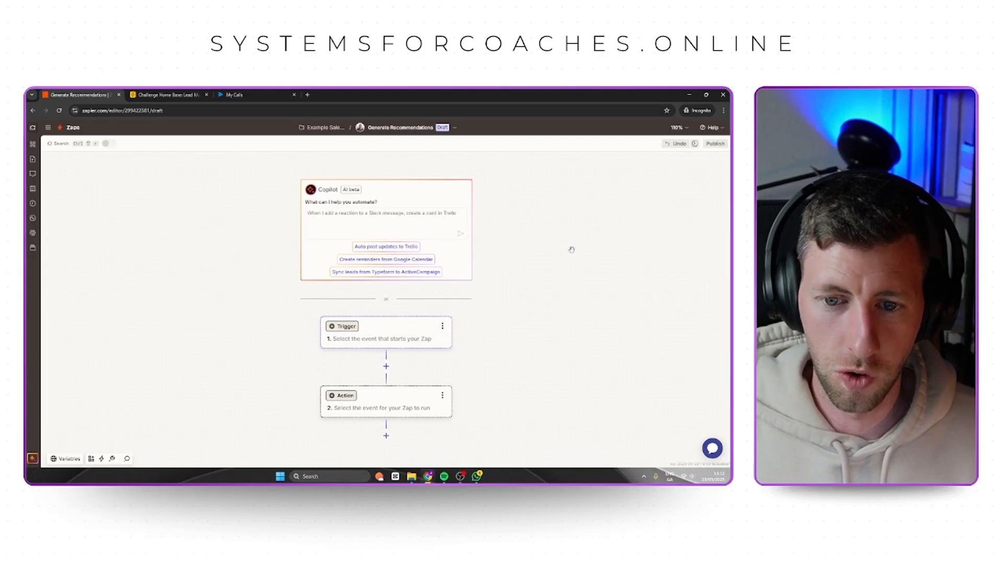
{"action": "left_click", "coordinate": [399, 330]}
{"action": "left_click", "coordinate": [434, 204]}
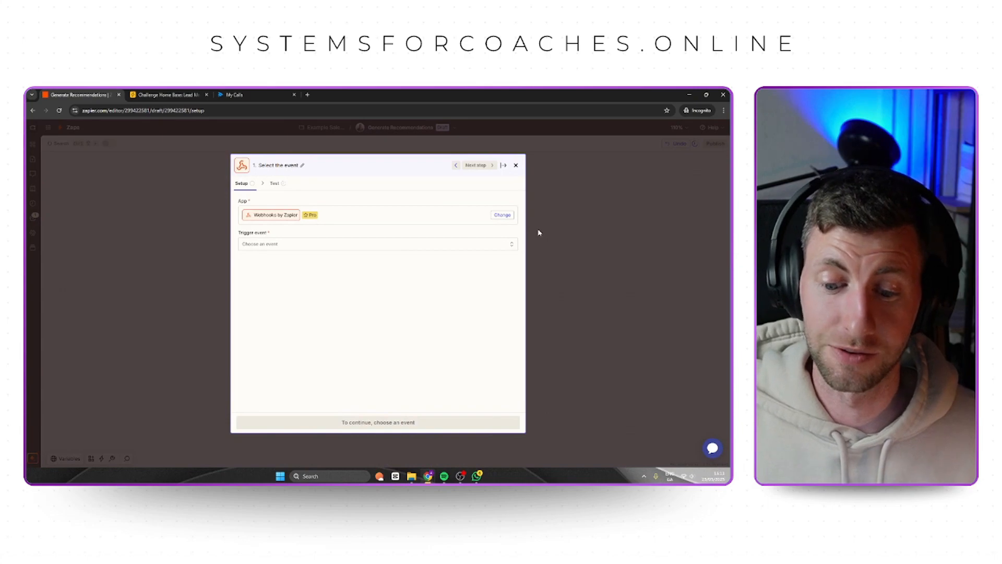
{"action": "left_click", "coordinate": [394, 245]}
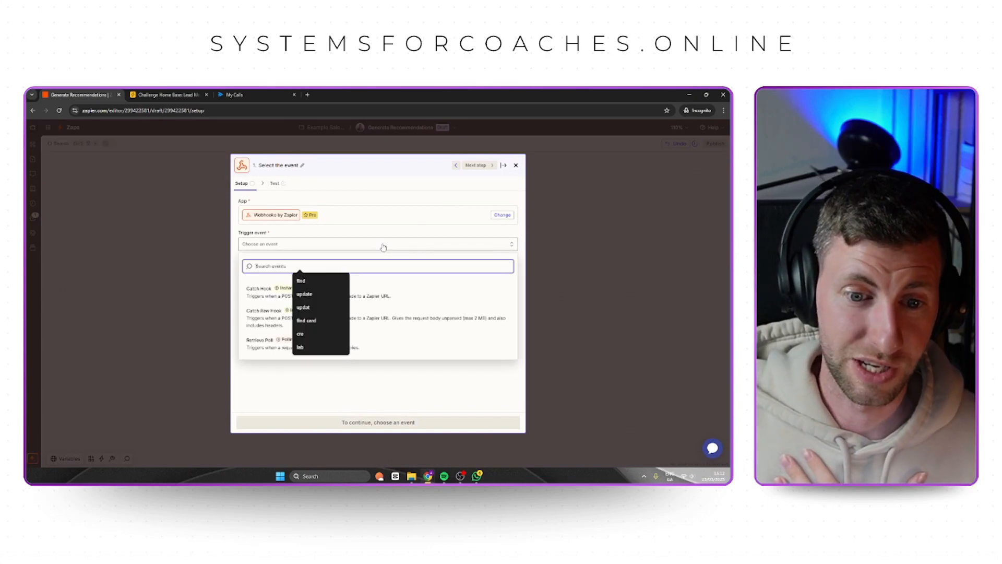
{"action": "left_click", "coordinate": [261, 290]}
Leave the Catch Hook trigger's child key empty and copy its generated webhook URL.
{"action": "left_click", "coordinate": [393, 422]}
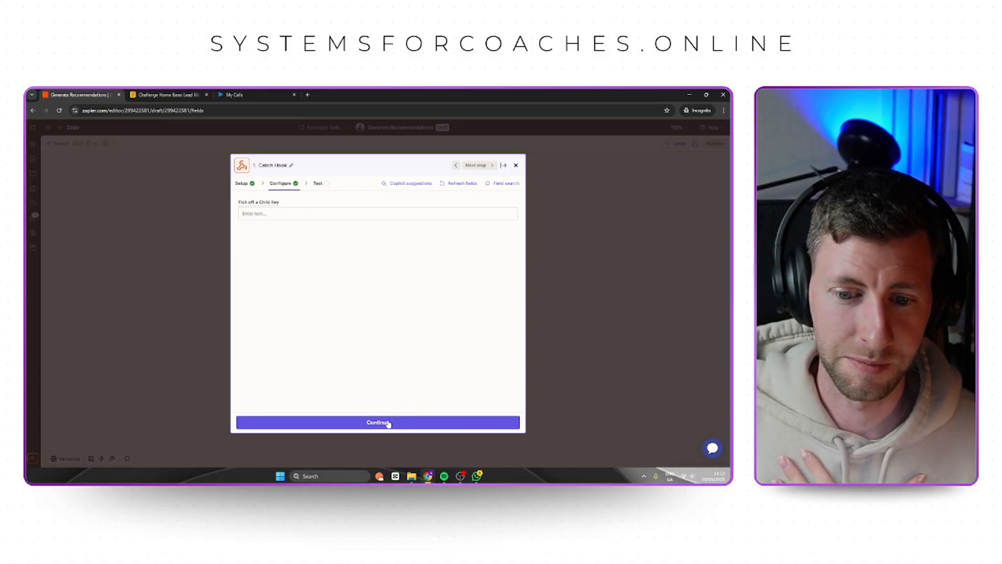
{"action": "left_click", "coordinate": [388, 423]}
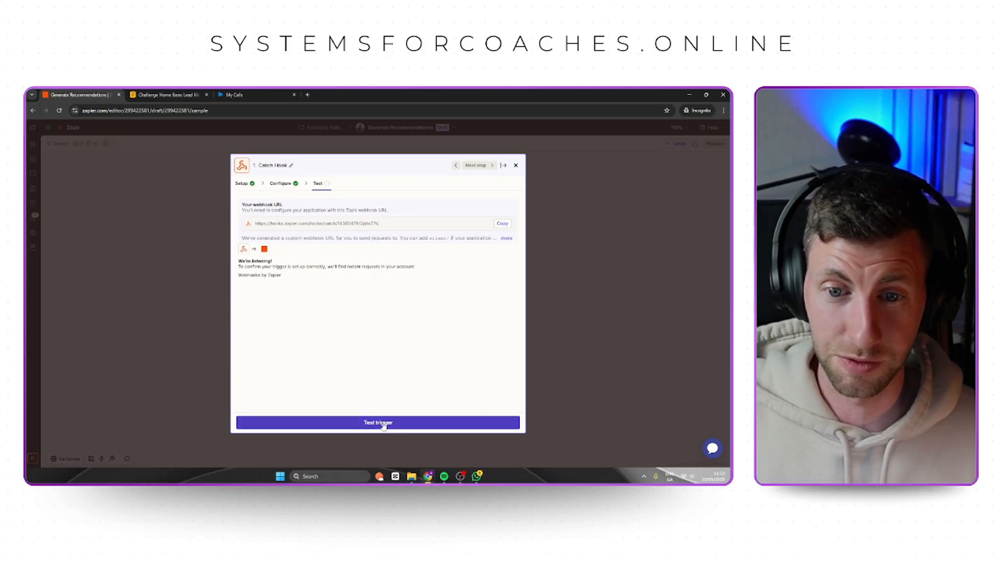
{"action": "left_click", "coordinate": [502, 224]}
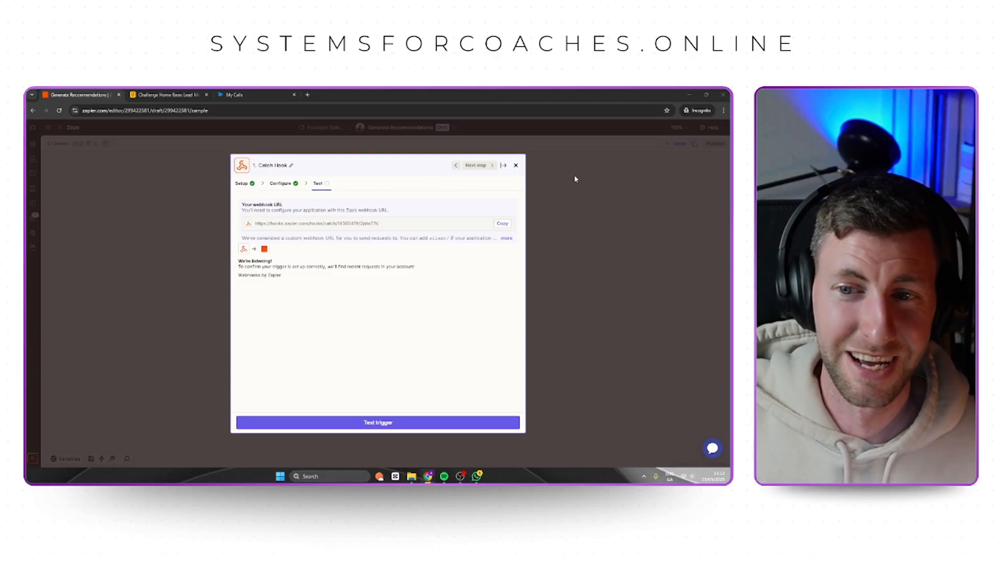
Switch to Airtable and review the trigger conditions, input variables and script of the existing Automation 1.
{"action": "left_click", "coordinate": [178, 96]}
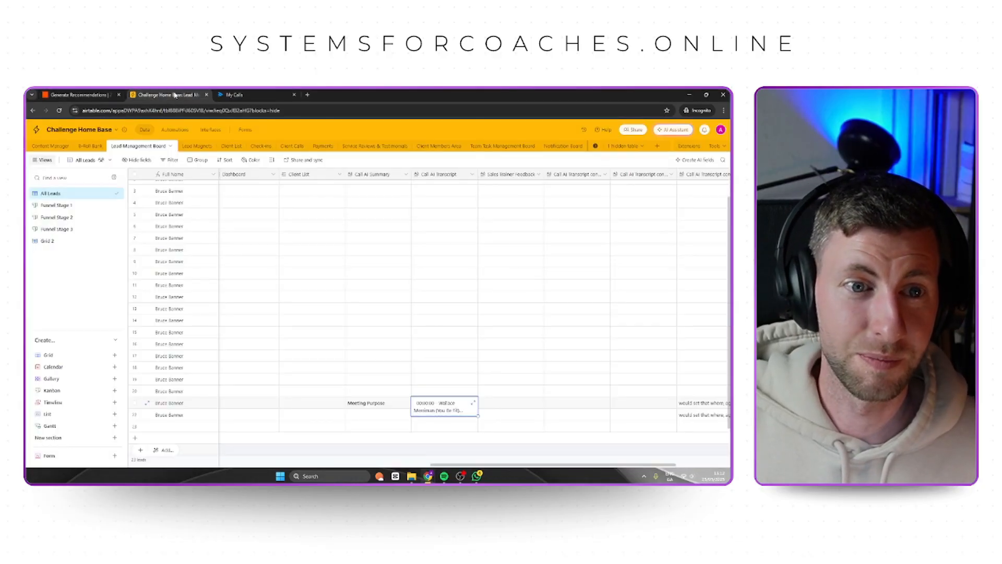
{"action": "left_click", "coordinate": [177, 132]}
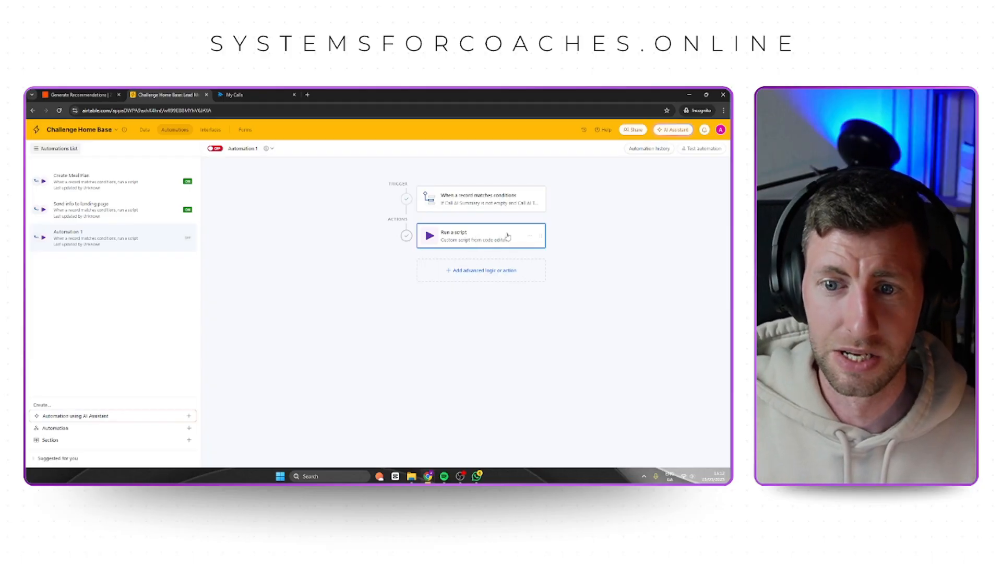
{"action": "left_click", "coordinate": [467, 198]}
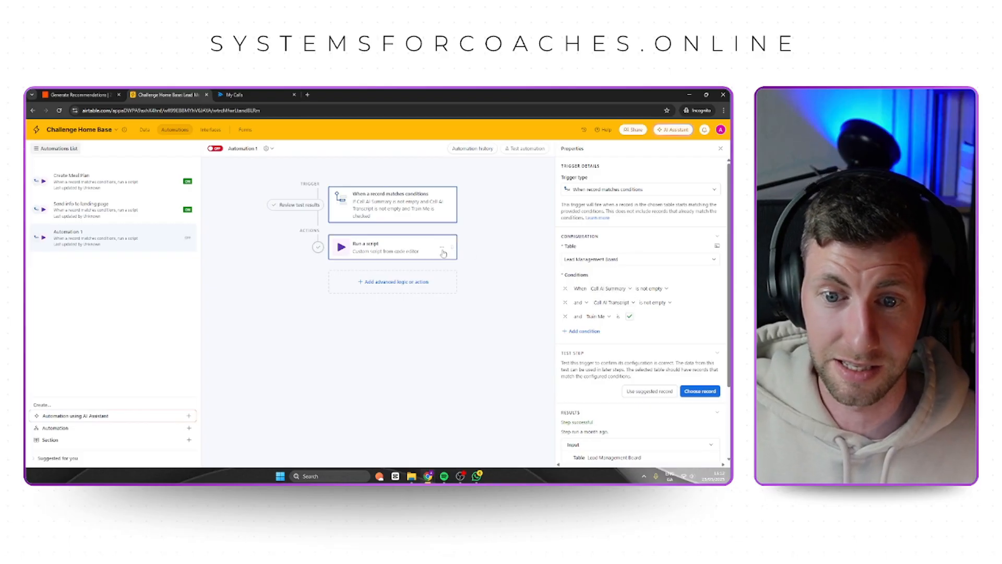
{"action": "left_click", "coordinate": [395, 248]}
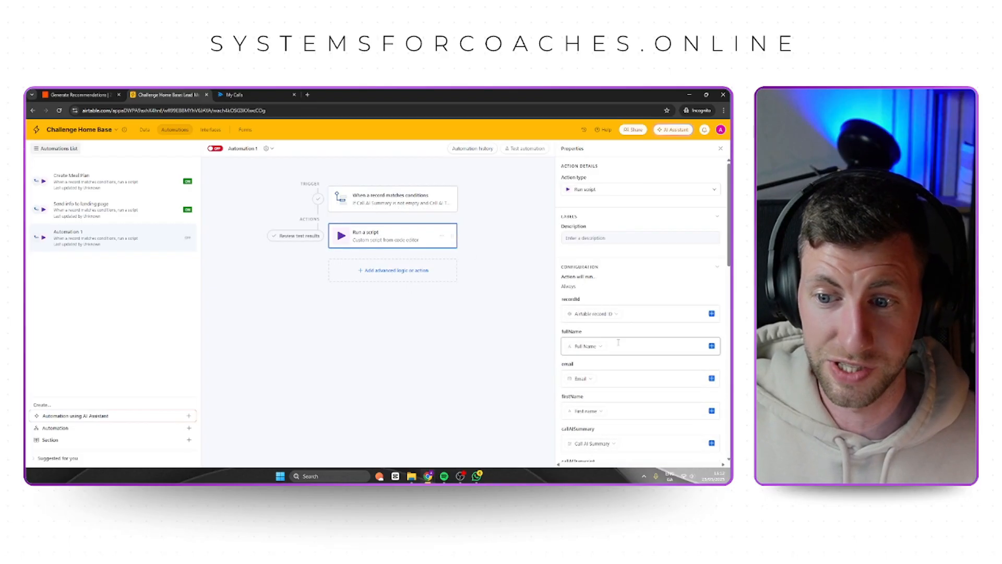
{"action": "scroll", "coordinate": [629, 310], "scroll_direction": "down", "scroll_amount": 5}
{"action": "scroll", "coordinate": [630, 310], "scroll_direction": "down", "scroll_amount": 3}
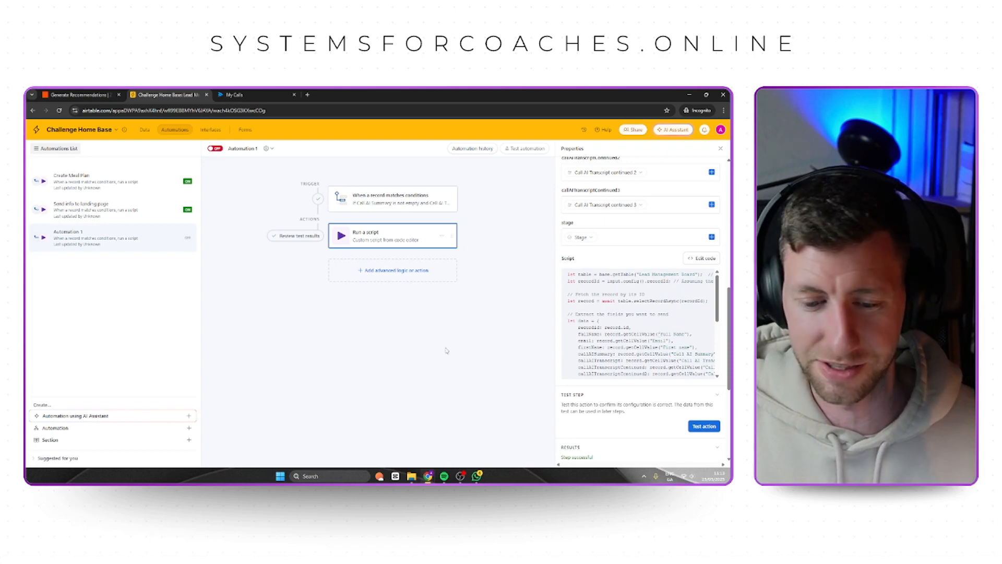
{"action": "key", "text": "ctrl+plus"}
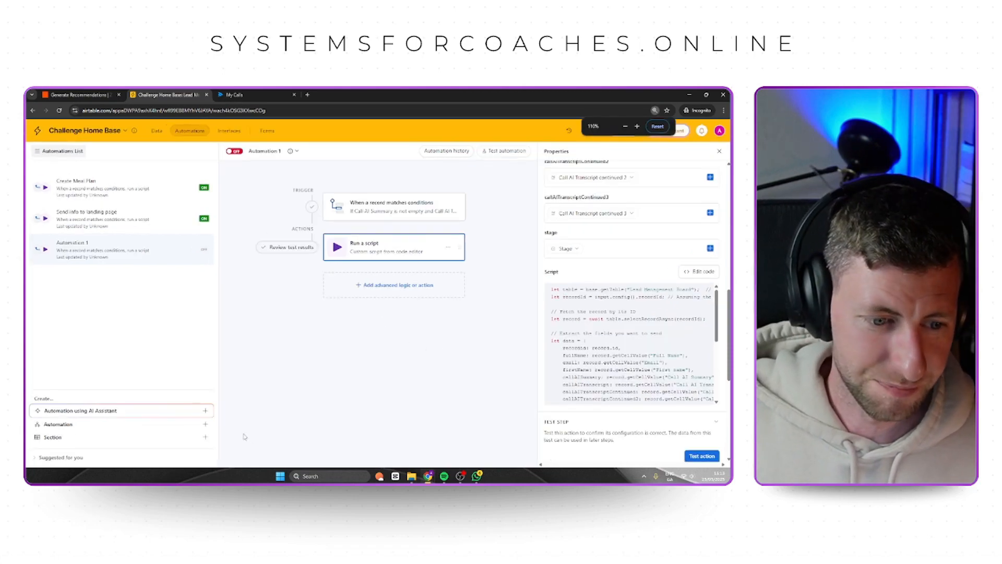
Create a new automation triggered when a record matches conditions in the Lead Management Board table.
{"action": "left_click", "coordinate": [206, 423]}
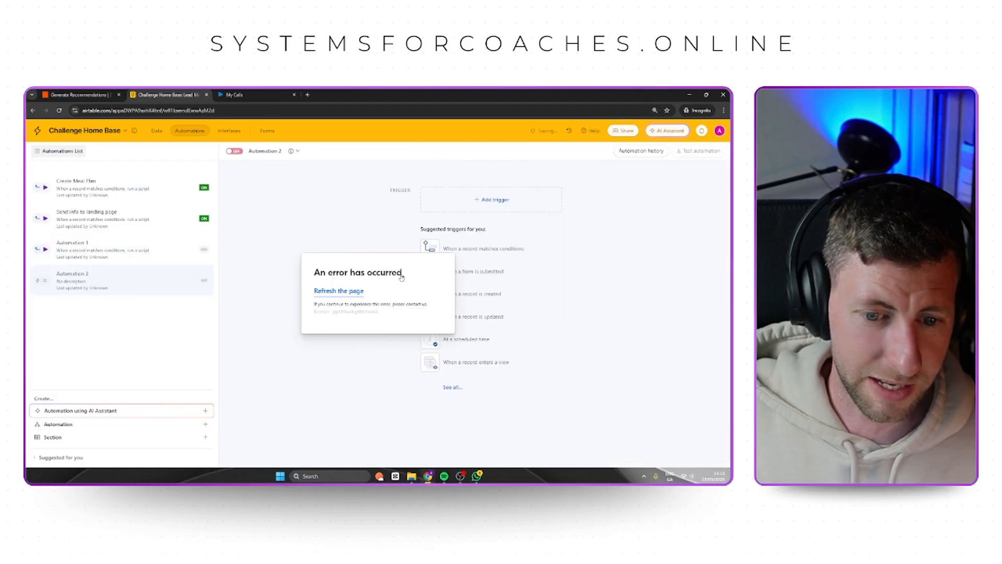
{"action": "left_click", "coordinate": [342, 292]}
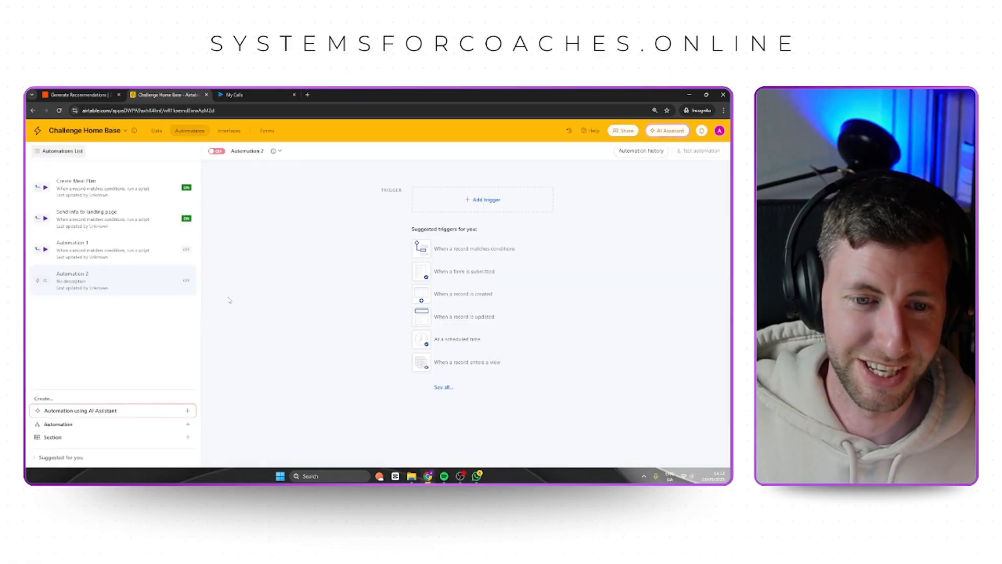
{"action": "left_click", "coordinate": [439, 250]}
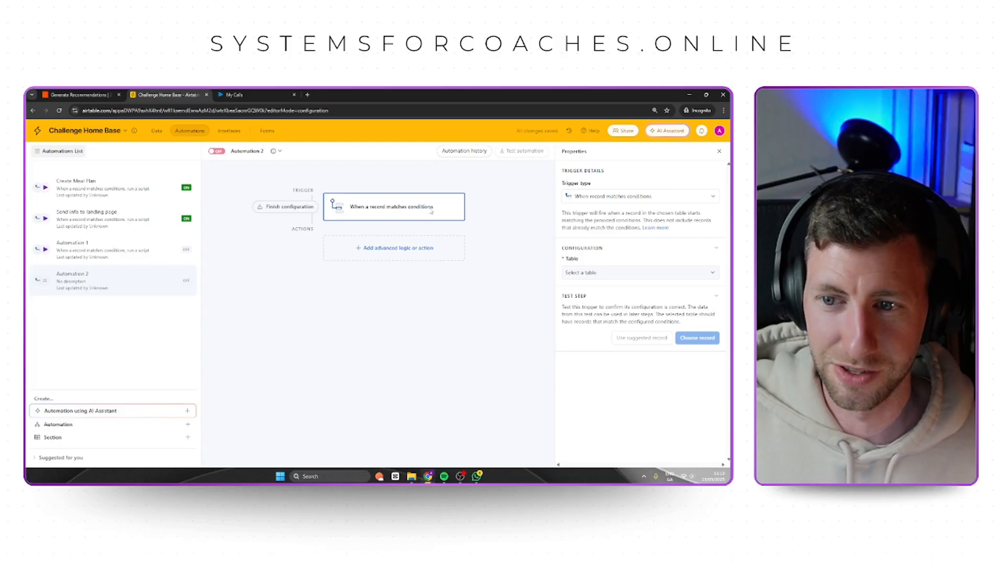
{"action": "left_click", "coordinate": [588, 272]}
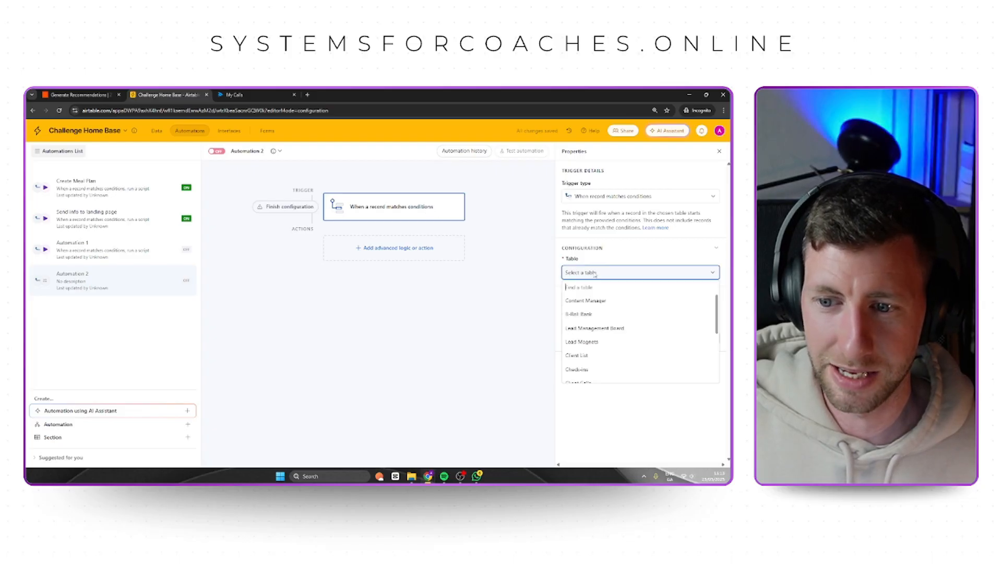
{"action": "left_click", "coordinate": [598, 328]}
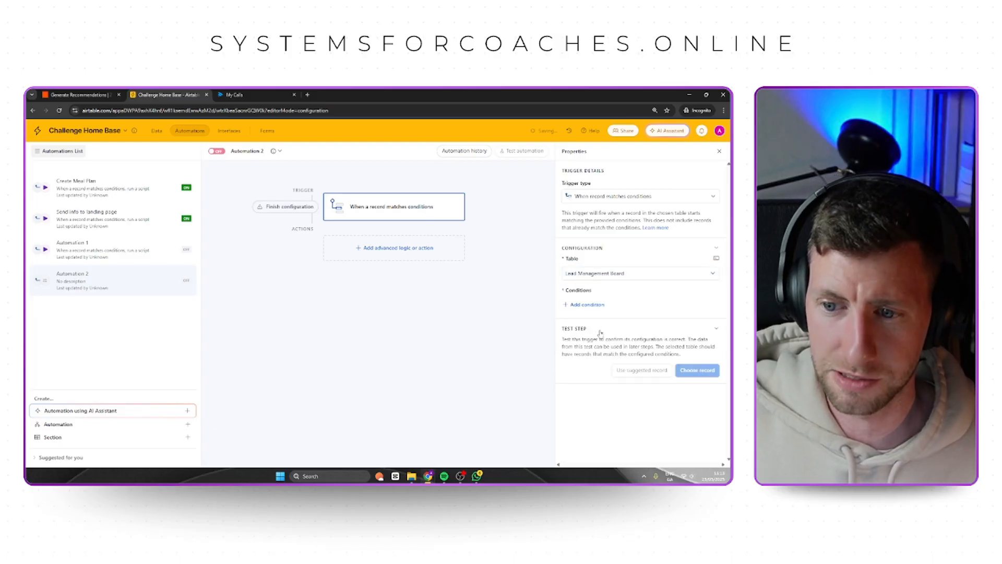
Add a trigger condition requiring that Call AI Summary is not empty.
{"action": "left_click", "coordinate": [608, 305]}
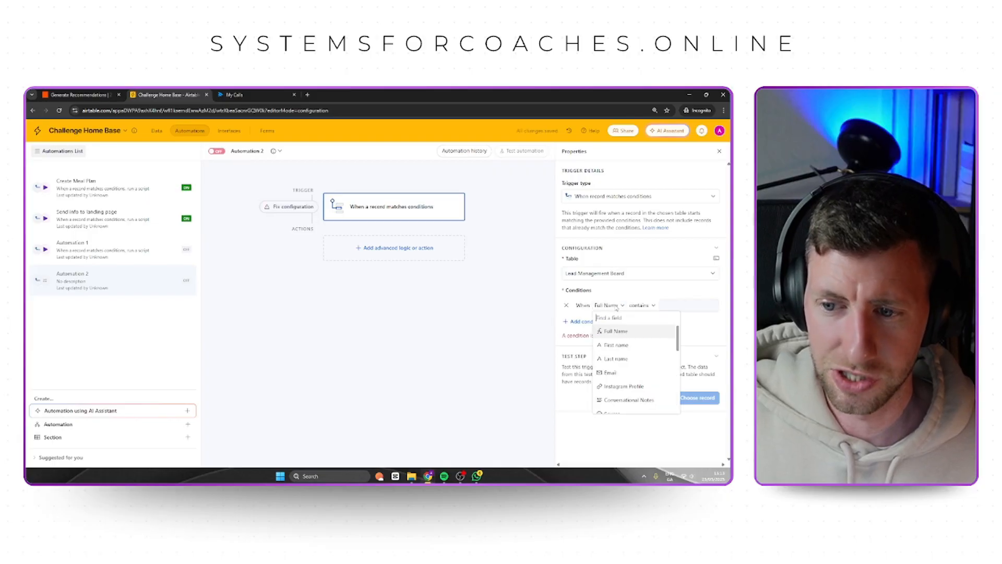
{"action": "type", "text": "call"}
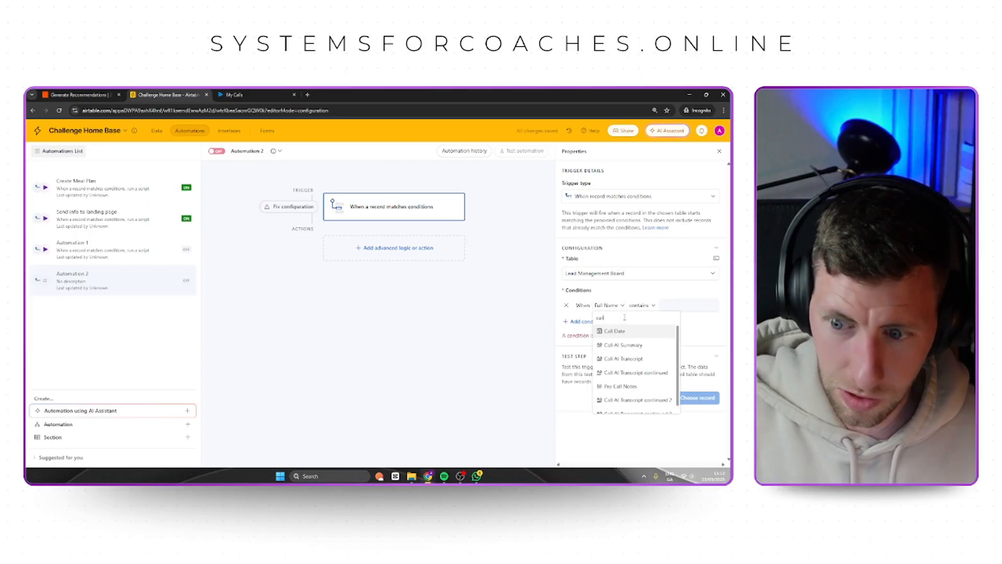
{"action": "left_click", "coordinate": [628, 345]}
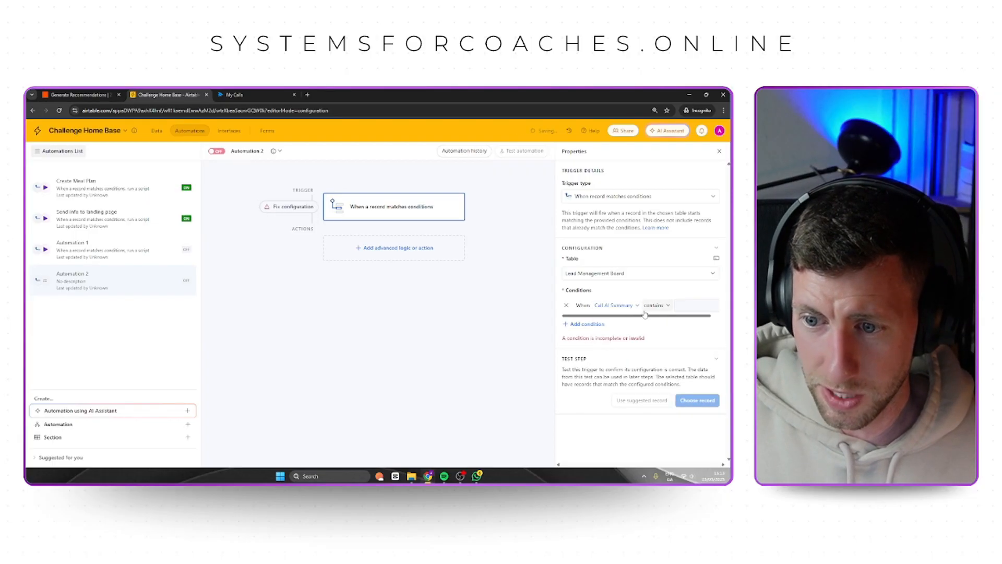
{"action": "left_click", "coordinate": [655, 307]}
{"action": "left_click", "coordinate": [674, 407]}
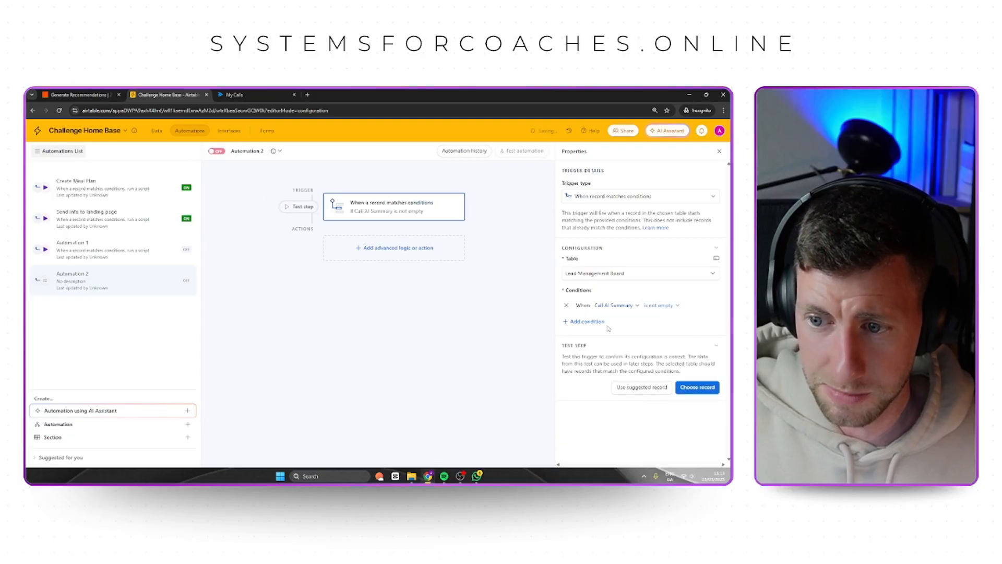
Add a second trigger condition requiring that Call AI Transcript is not empty.
{"action": "left_click", "coordinate": [586, 324]}
{"action": "left_click", "coordinate": [614, 321]}
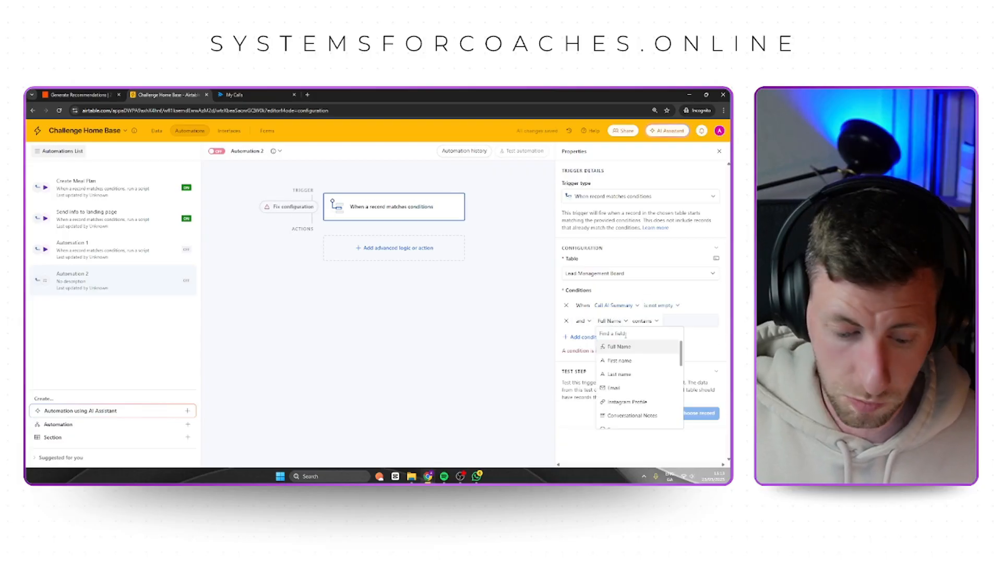
{"action": "type", "text": "call"}
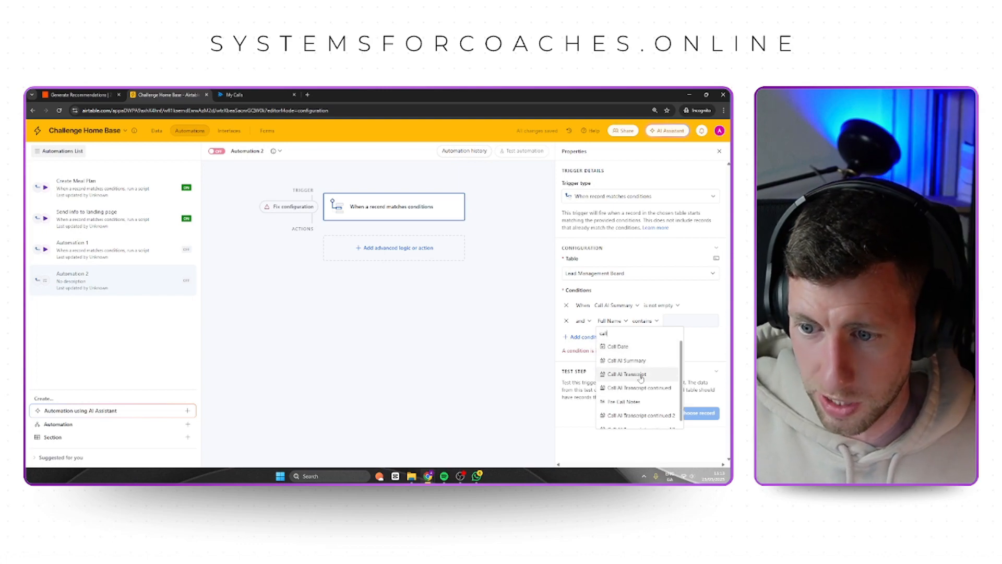
{"action": "left_click", "coordinate": [627, 373]}
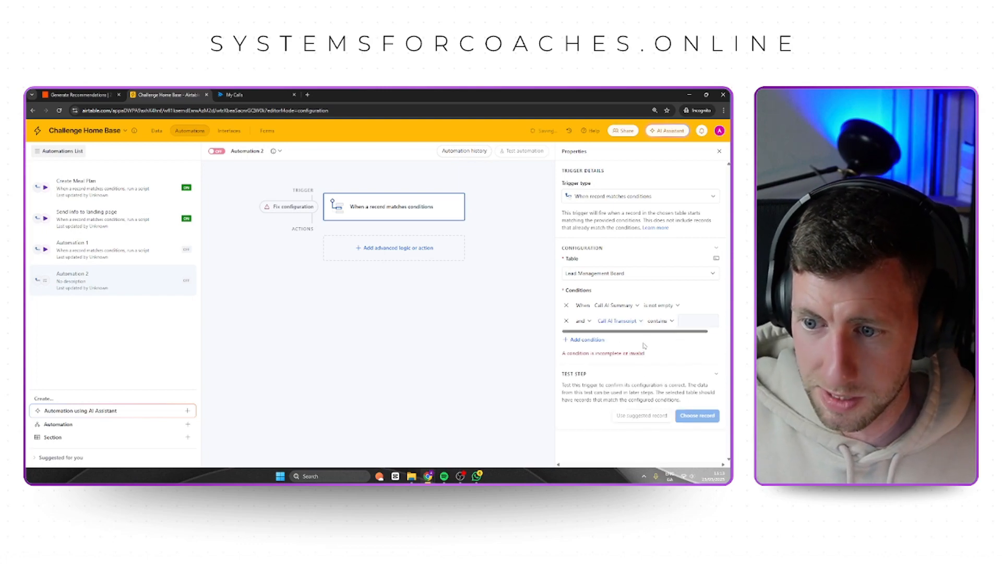
{"action": "left_click", "coordinate": [659, 321]}
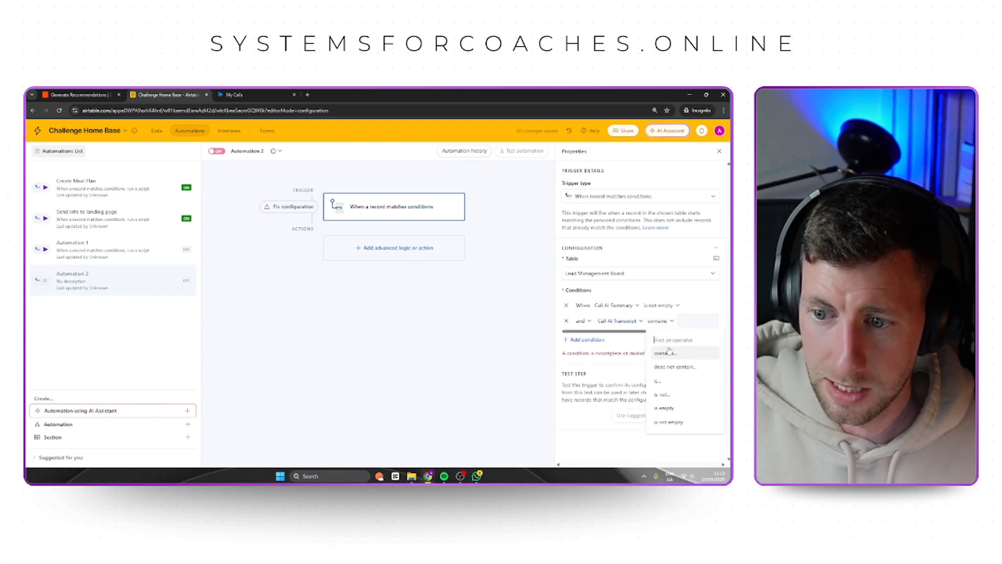
{"action": "left_click", "coordinate": [671, 422]}
Add a third trigger condition requiring that the Train Me checkbox is checked.
{"action": "left_click", "coordinate": [587, 339]}
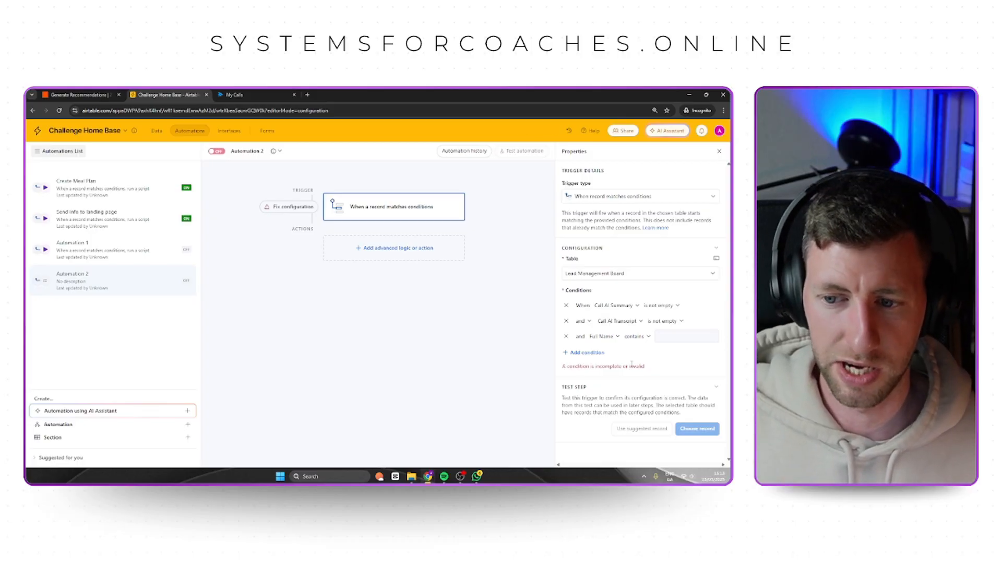
{"action": "left_click", "coordinate": [618, 337]}
{"action": "type", "text": "ain"}
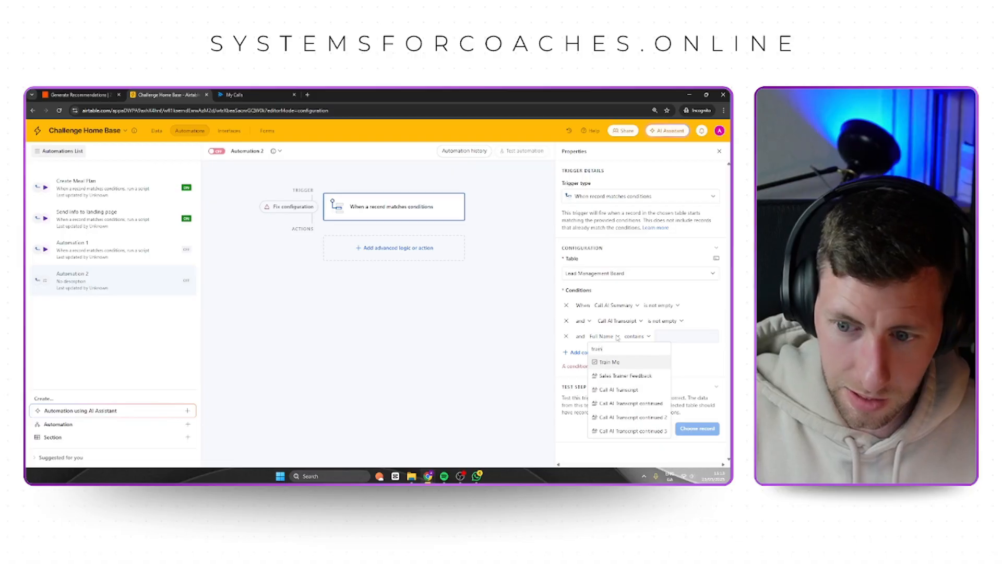
{"action": "left_click", "coordinate": [610, 362]}
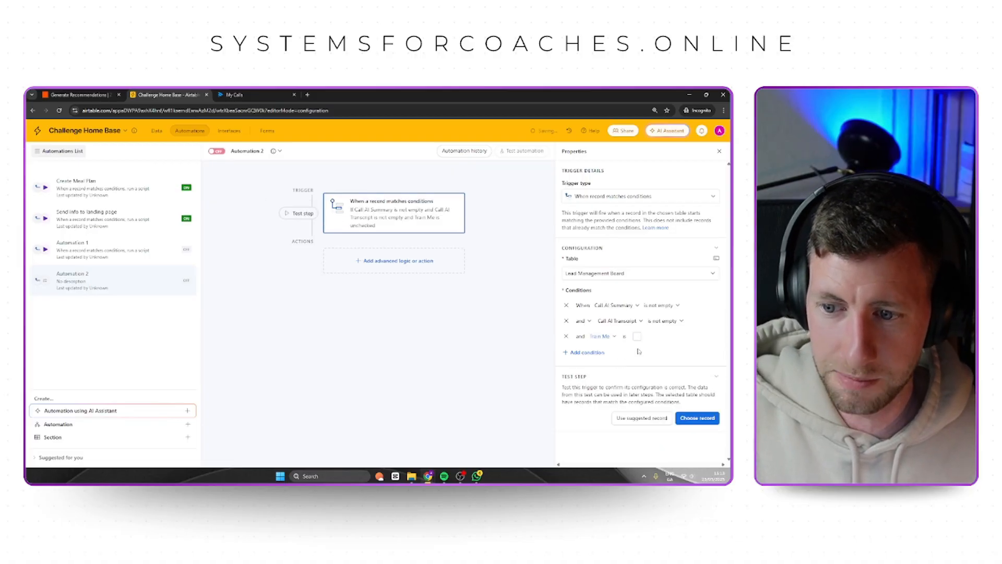
{"action": "left_click", "coordinate": [637, 336]}
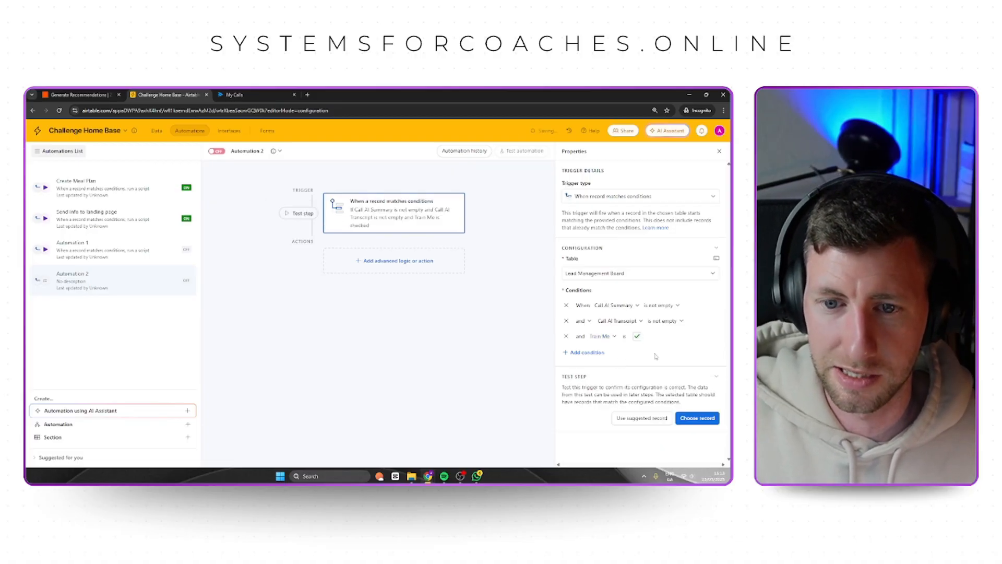
In the Lead Management Board data, have Train Me checked for the lead that has a Call AI Summary and Call AI Transcript.
{"action": "left_click", "coordinate": [699, 420]}
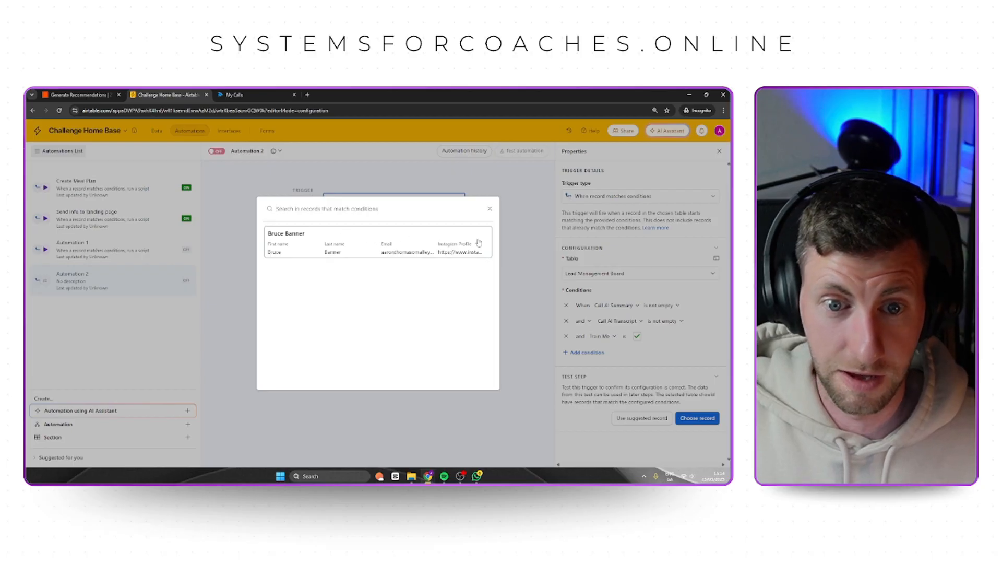
{"action": "left_click", "coordinate": [517, 207]}
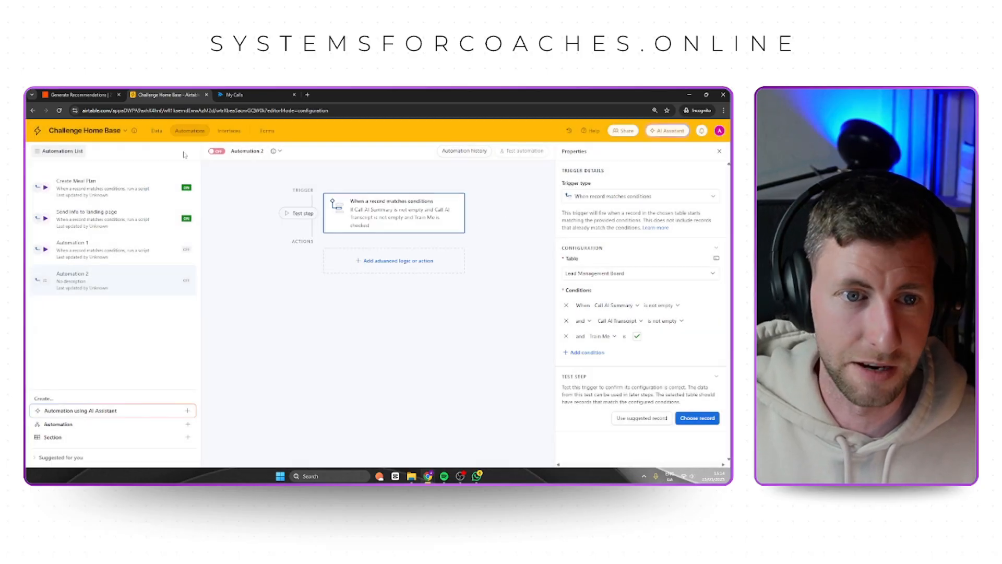
{"action": "left_click", "coordinate": [156, 131]}
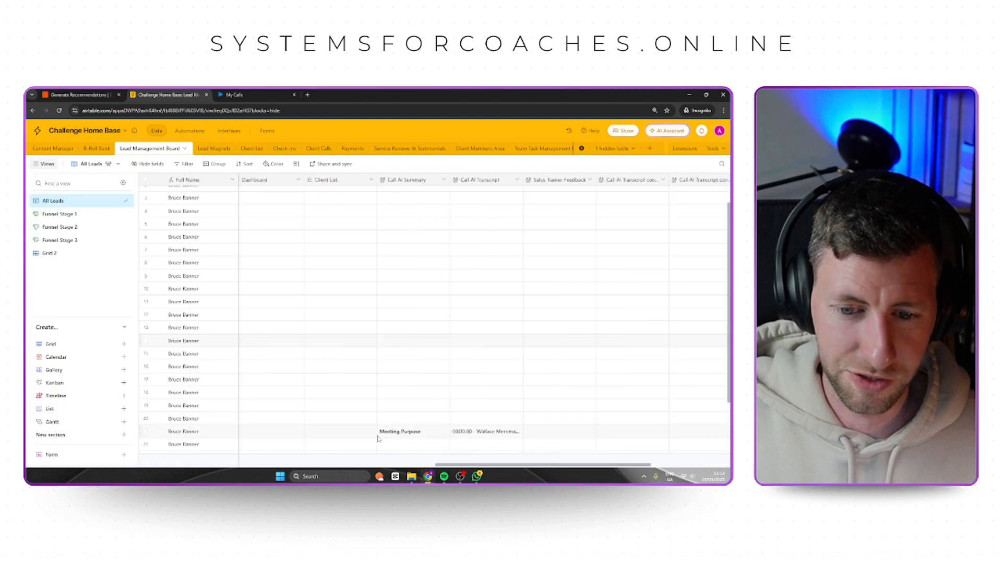
{"action": "left_click_drag", "start_coordinate": [475, 464], "coordinate": [554, 463]}
{"action": "left_click", "coordinate": [633, 432]}
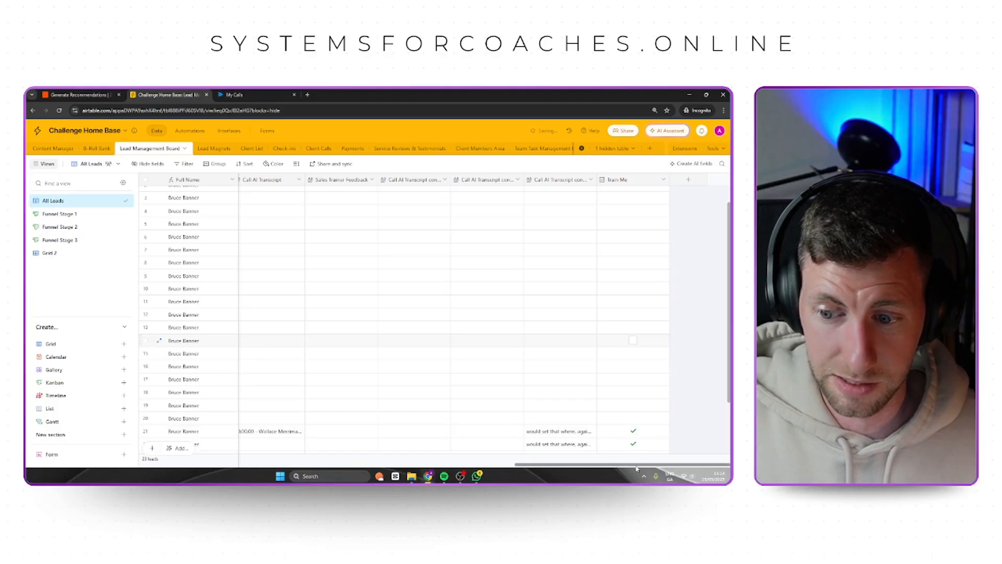
{"action": "left_click_drag", "start_coordinate": [633, 463], "coordinate": [545, 464]}
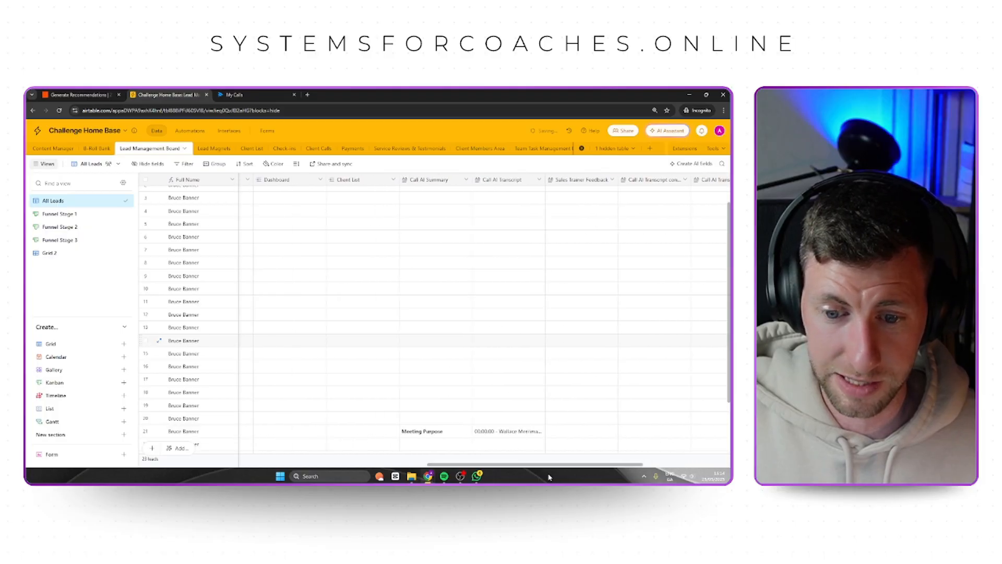
Return to the new automation and test its trigger with the matching lead record.
{"action": "left_click", "coordinate": [189, 131]}
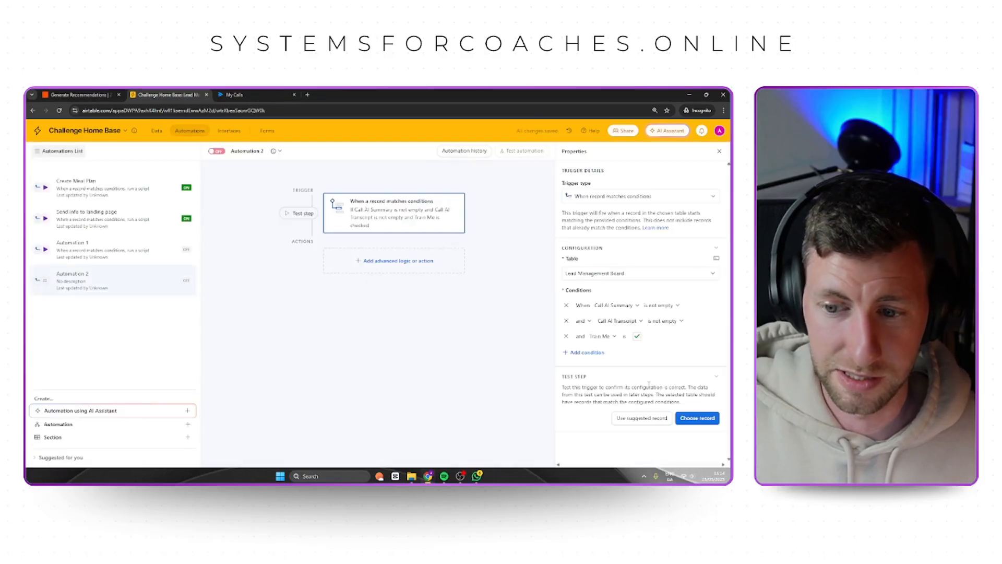
{"action": "left_click", "coordinate": [697, 418]}
{"action": "left_click", "coordinate": [367, 248]}
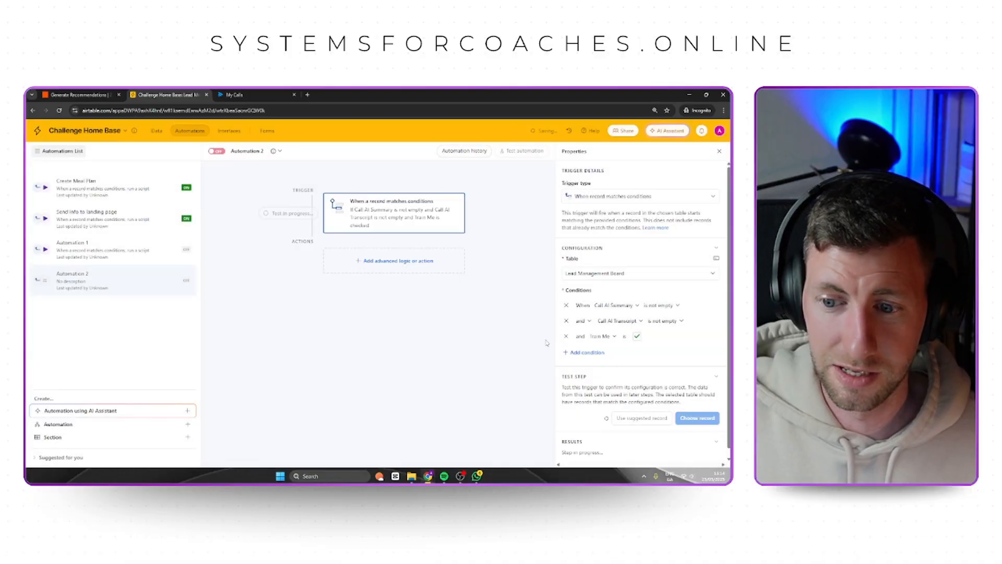
{"action": "scroll", "coordinate": [620, 345], "scroll_direction": "down", "scroll_amount": 1}
{"action": "scroll", "coordinate": [619, 345], "scroll_direction": "down", "scroll_amount": 1}
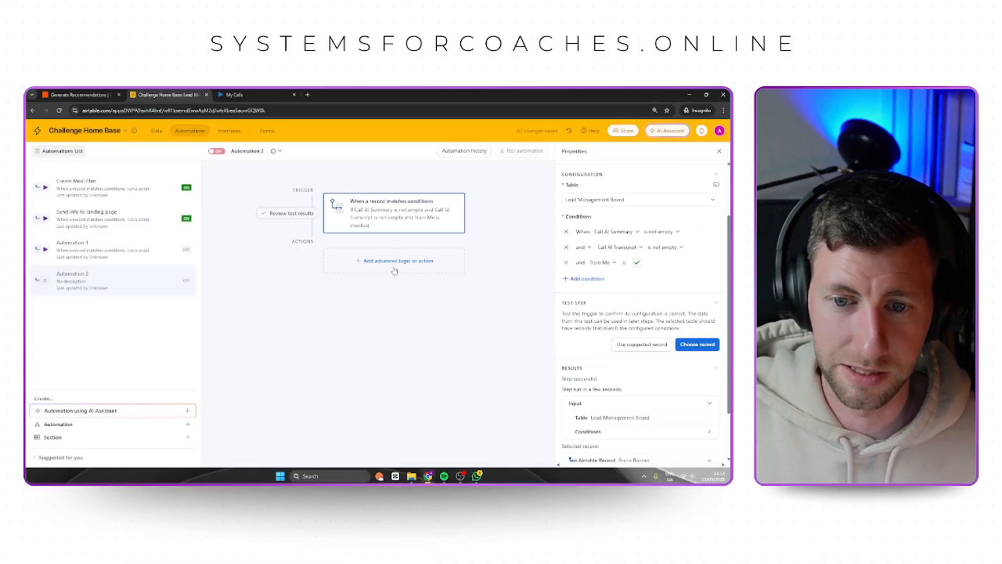
Add a Run script action and replace its sample code with the copied script that sends Lead Management Board record data to a webhook.
{"action": "left_click", "coordinate": [394, 267]}
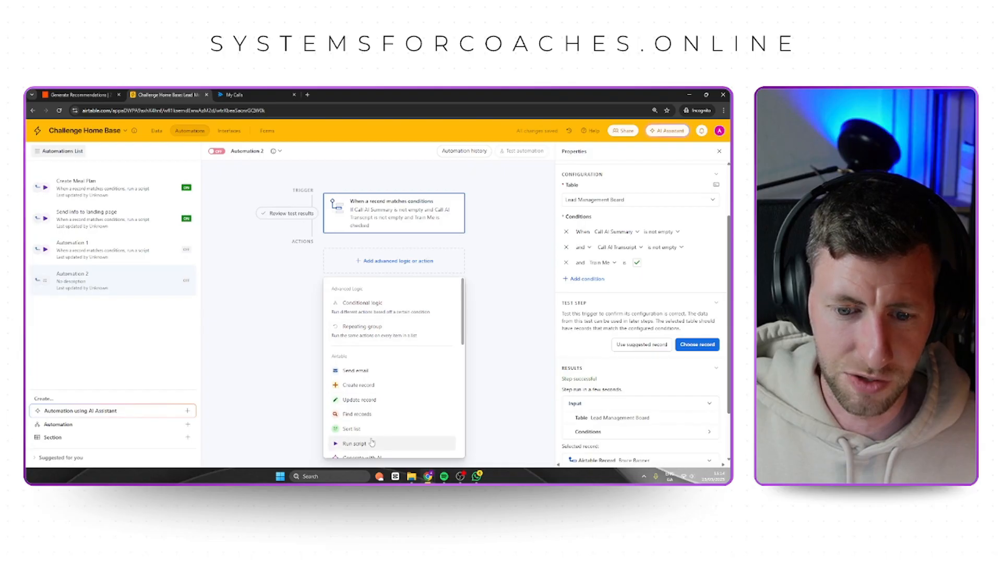
{"action": "scroll", "coordinate": [360, 442], "scroll_direction": "down", "scroll_amount": 1}
{"action": "left_click", "coordinate": [365, 410]}
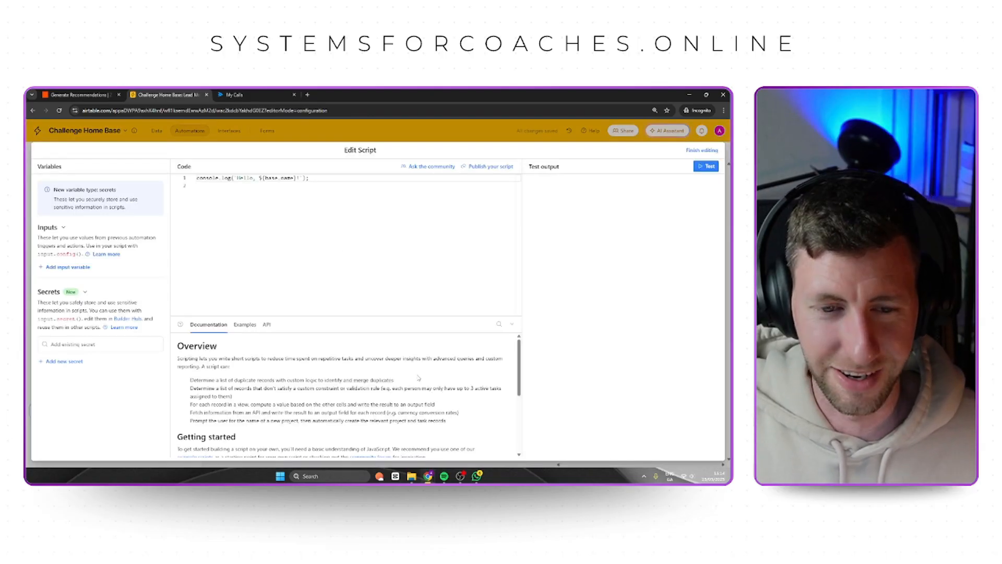
{"action": "left_click_drag", "start_coordinate": [255, 201], "coordinate": [196, 180]}
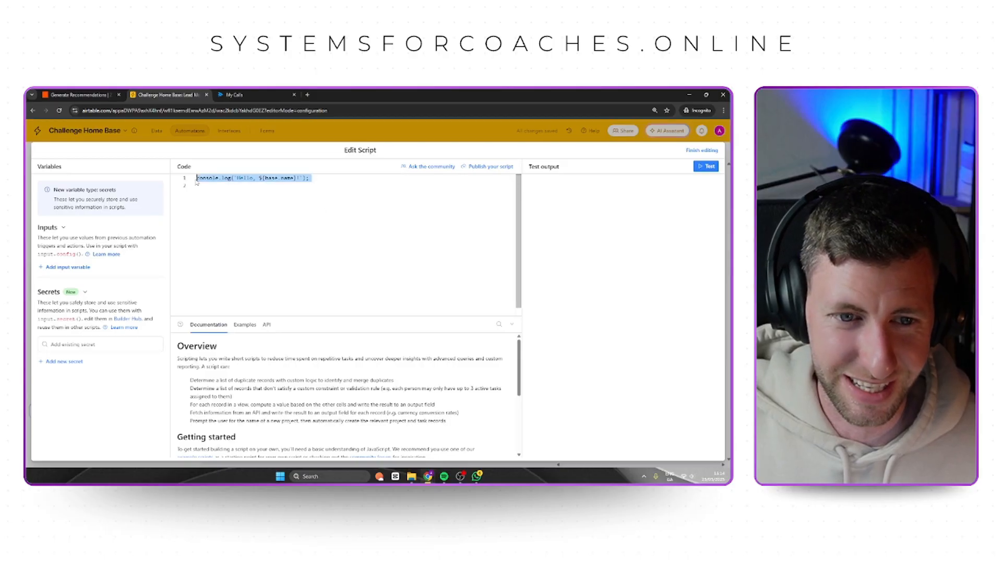
{"action": "key", "text": "BackSpace"}
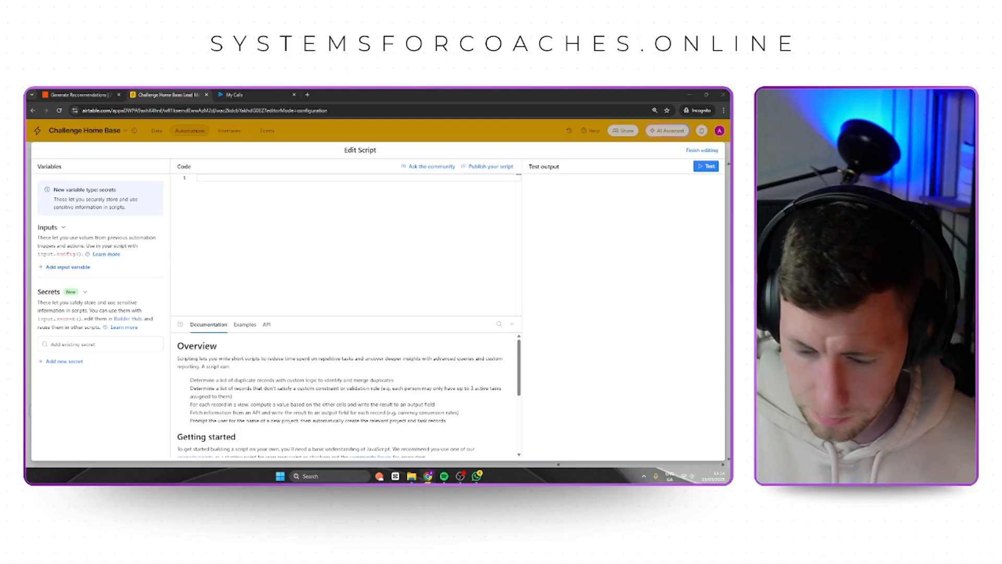
{"action": "left_click", "coordinate": [226, 194]}
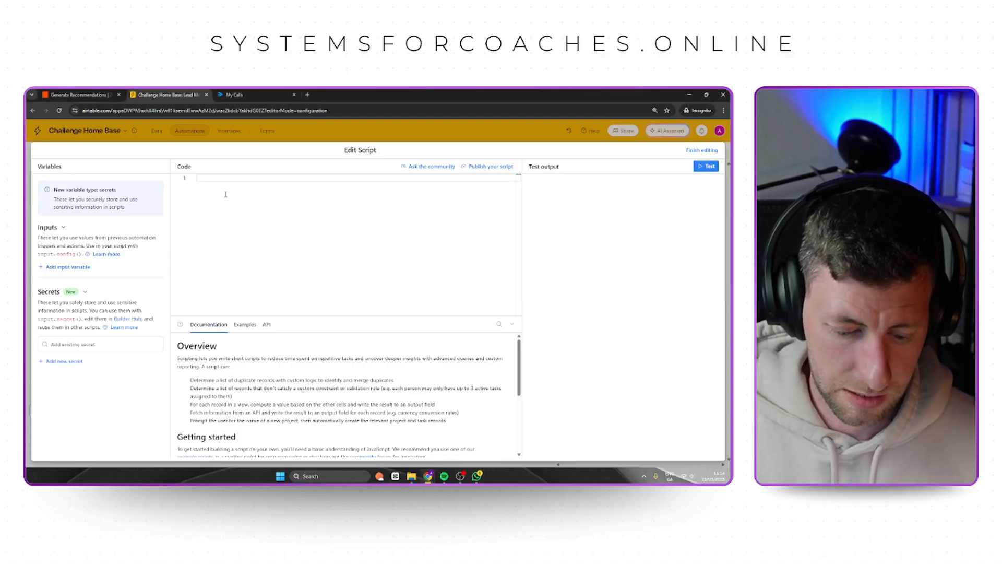
{"action": "key", "text": "ctrl+v"}
{"action": "scroll", "coordinate": [260, 248], "scroll_direction": "up", "scroll_amount": 5}
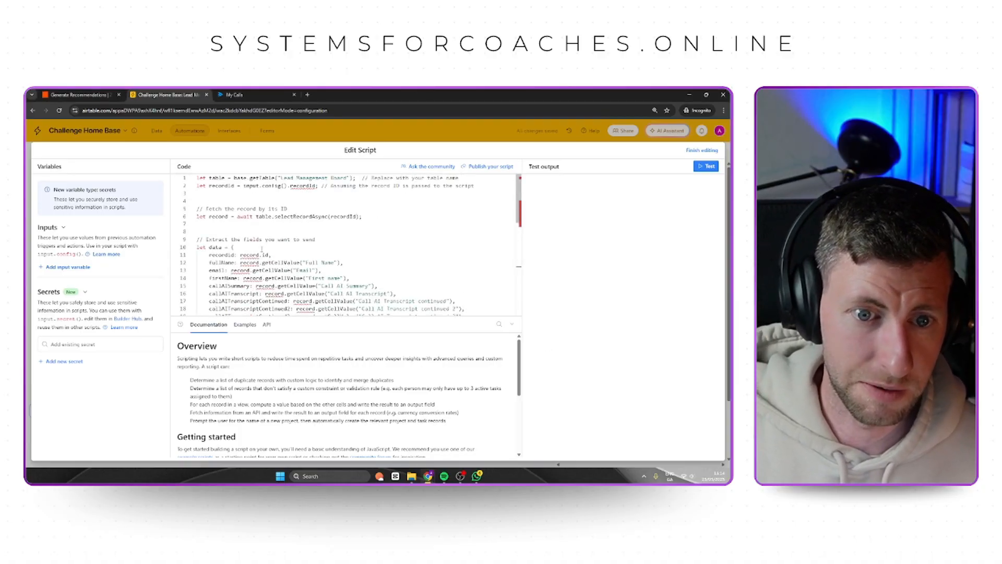
Review the script's table name, record ID input, extracted lead fields and webhook URL definition.
{"action": "left_click", "coordinate": [223, 179]}
{"action": "left_click", "coordinate": [324, 203]}
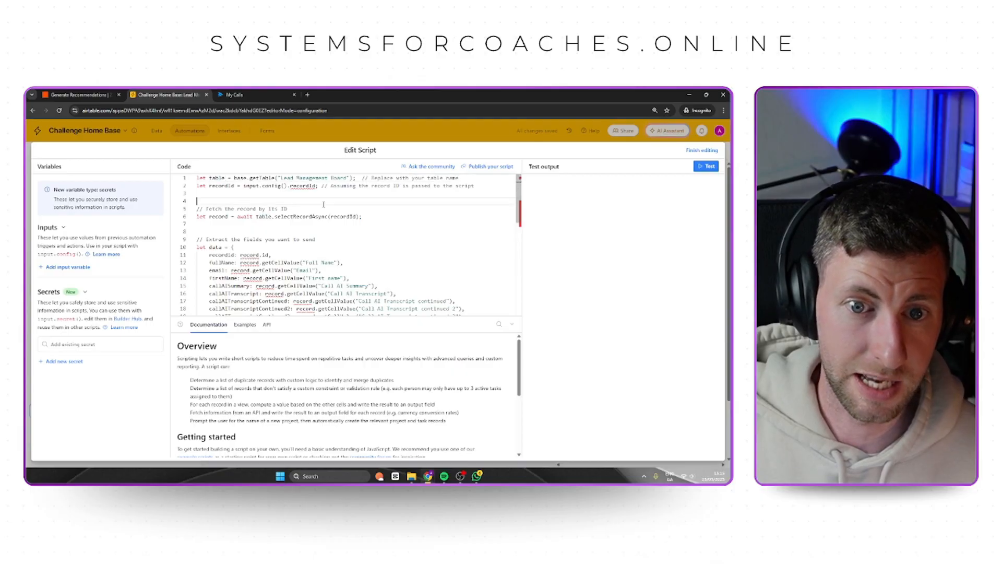
{"action": "left_click_drag", "start_coordinate": [281, 178], "coordinate": [347, 179]}
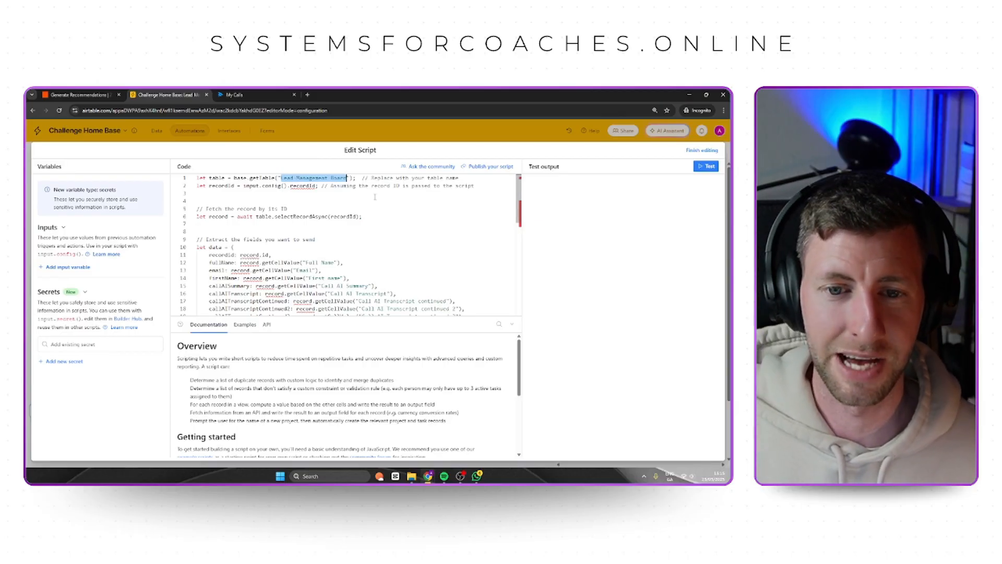
{"action": "left_click", "coordinate": [391, 203]}
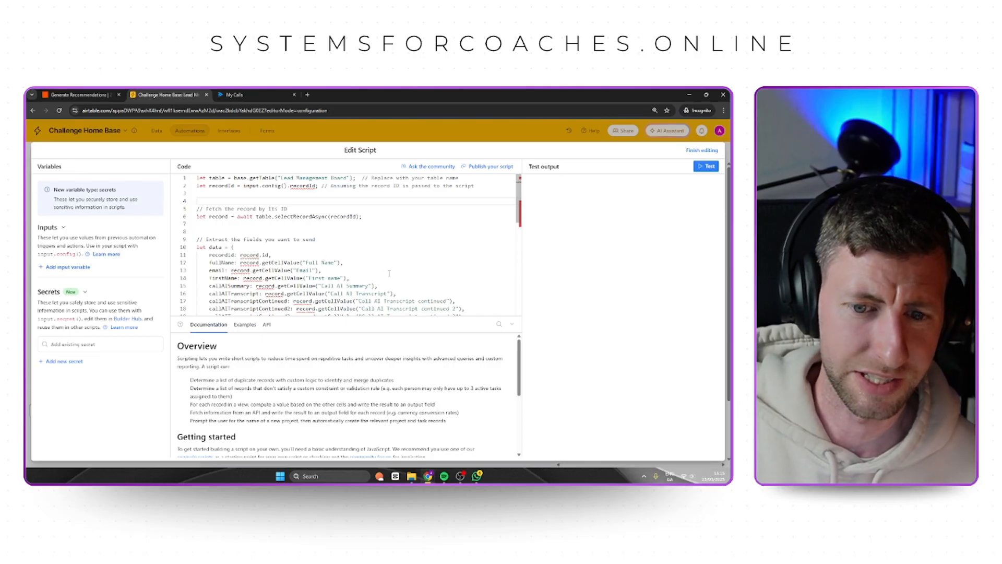
{"action": "scroll", "coordinate": [389, 273], "scroll_direction": "down", "scroll_amount": 1}
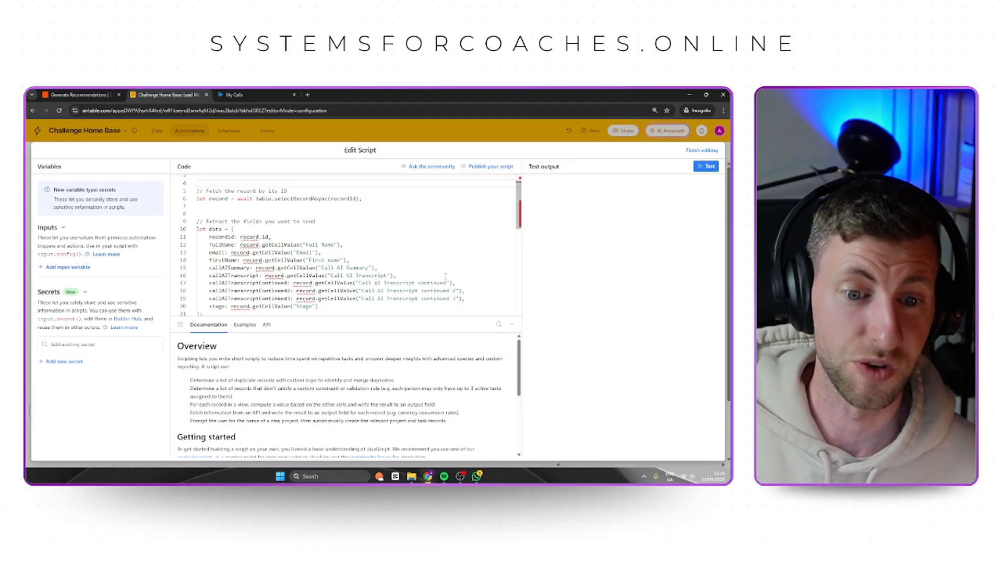
{"action": "scroll", "coordinate": [445, 277], "scroll_direction": "down", "scroll_amount": 1}
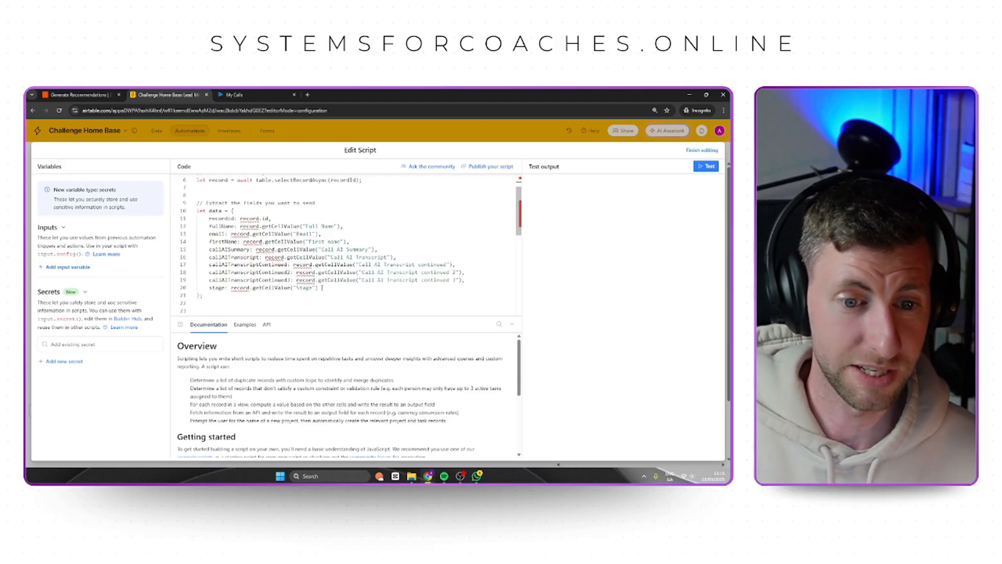
{"action": "scroll", "coordinate": [321, 290], "scroll_direction": "down", "scroll_amount": 3}
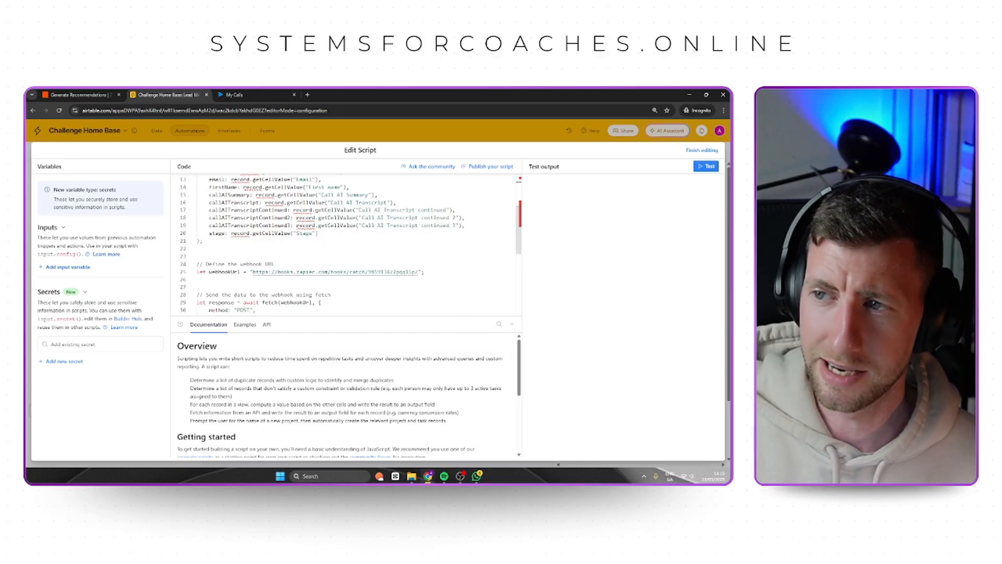
Copy the Catch Hook webhook URL from Zapier and replace the webhookUrl value in the Airtable script with it.
{"action": "left_click", "coordinate": [78, 95]}
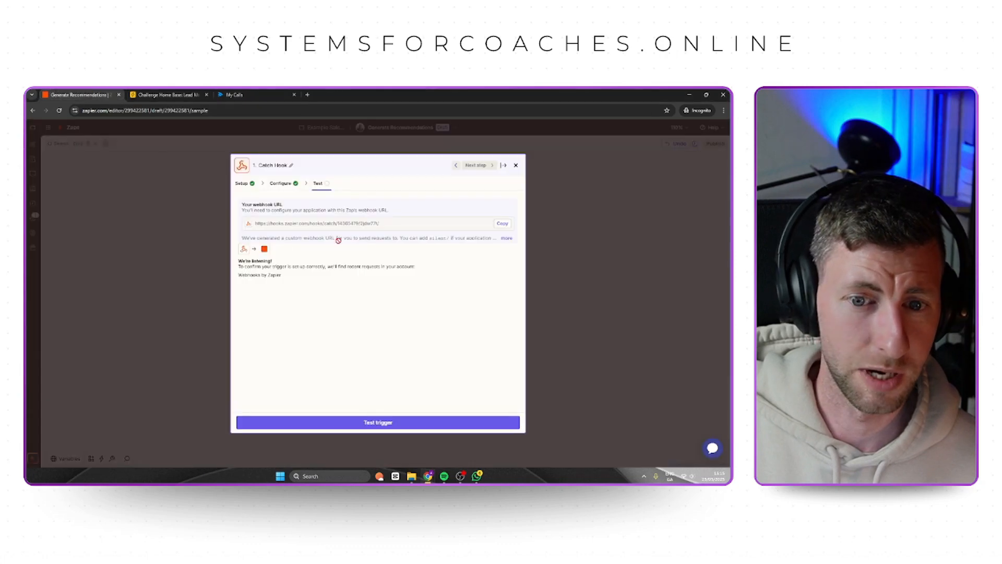
{"action": "left_click", "coordinate": [502, 224]}
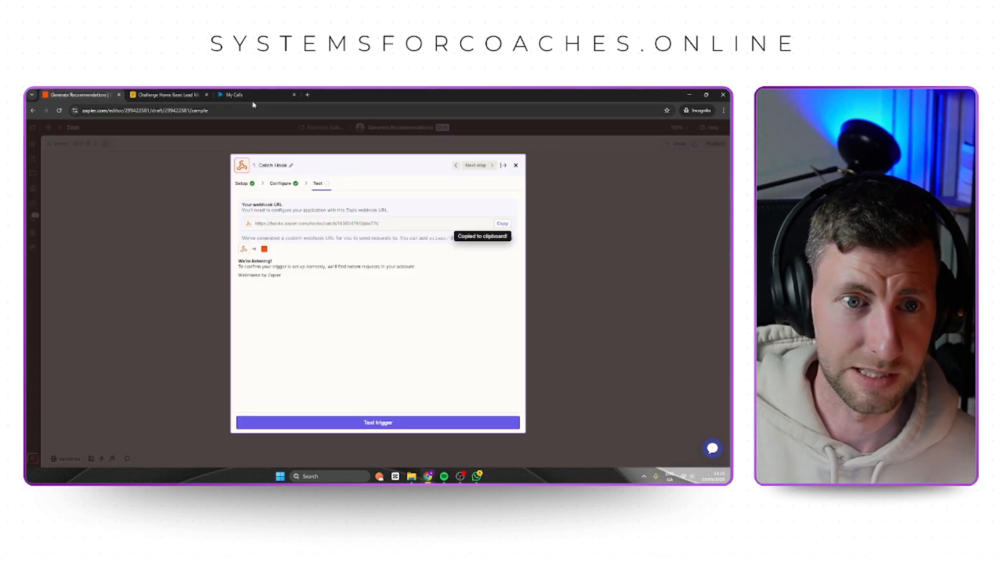
{"action": "left_click", "coordinate": [166, 95]}
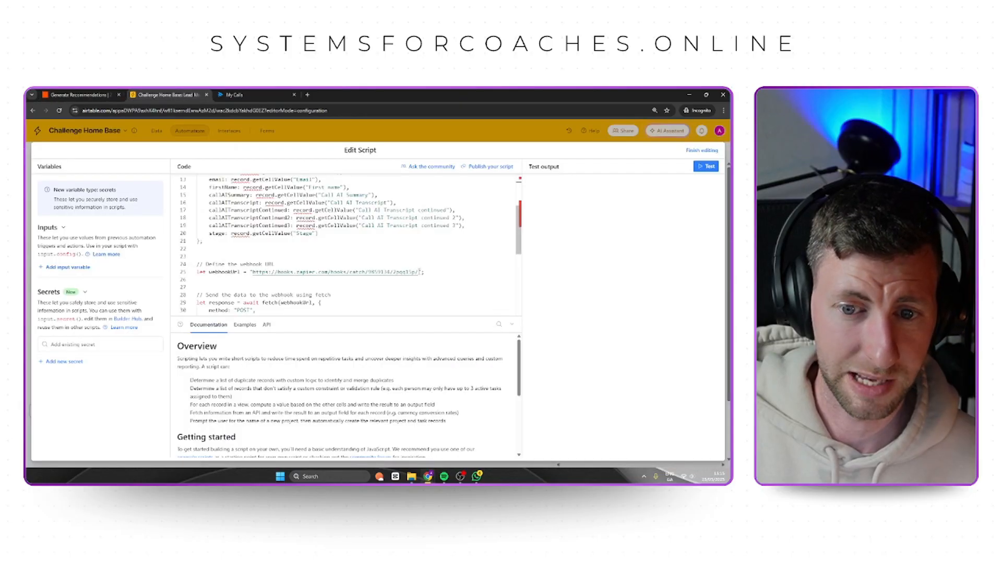
{"action": "left_click_drag", "start_coordinate": [420, 271], "coordinate": [255, 272]}
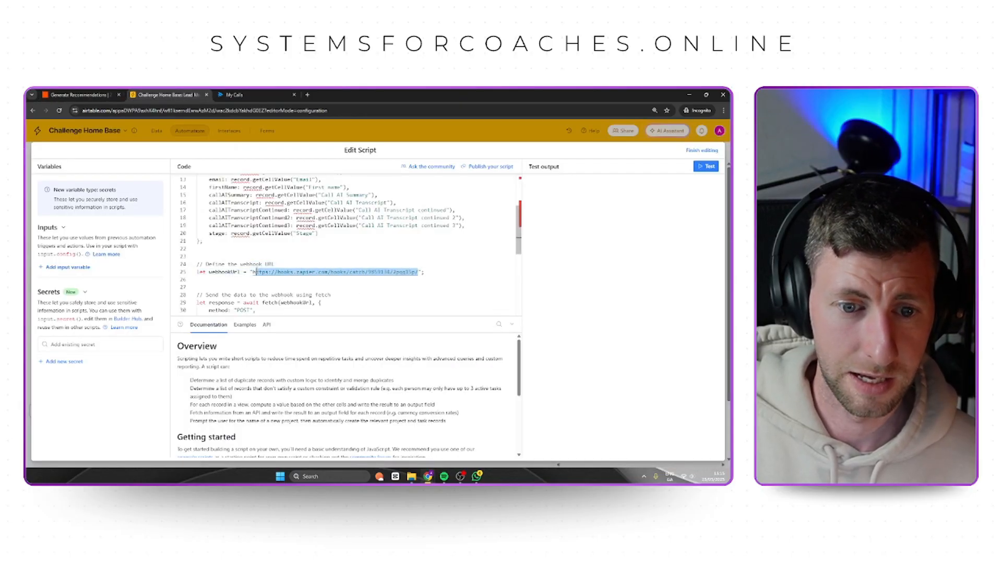
{"action": "key", "text": "ctrl+v"}
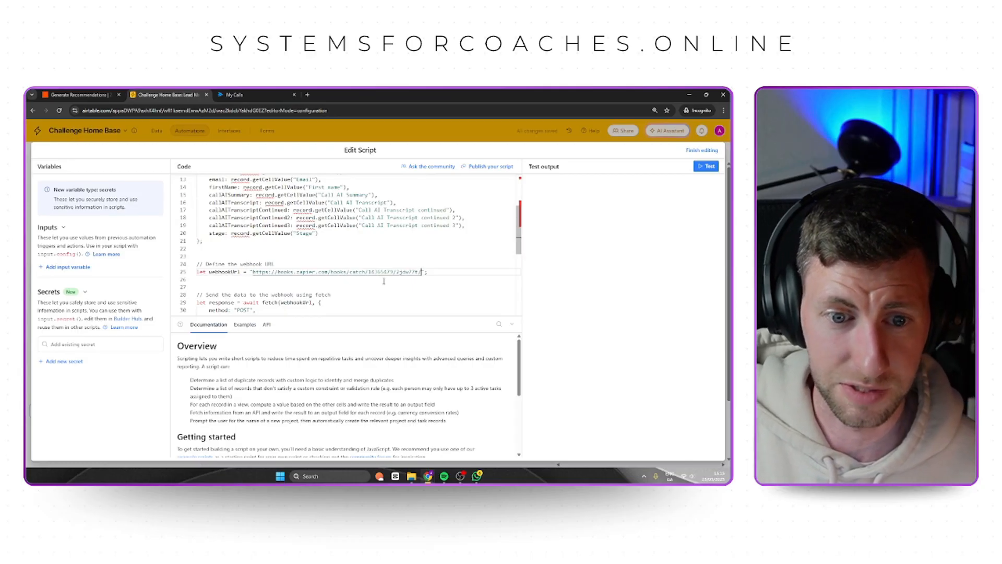
{"action": "scroll", "coordinate": [394, 291], "scroll_direction": "down", "scroll_amount": 3}
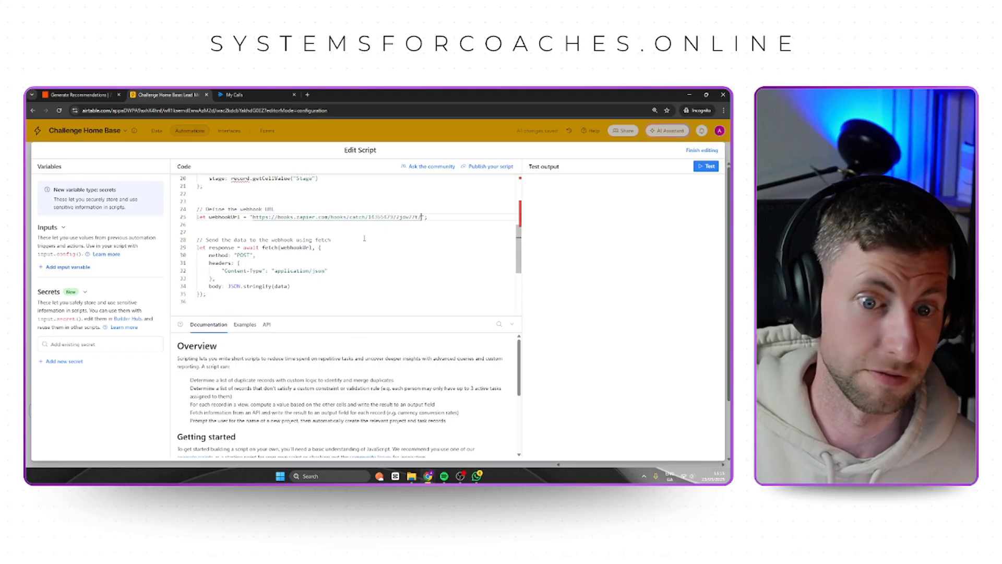
{"action": "scroll", "coordinate": [355, 230], "scroll_direction": "up", "scroll_amount": 5}
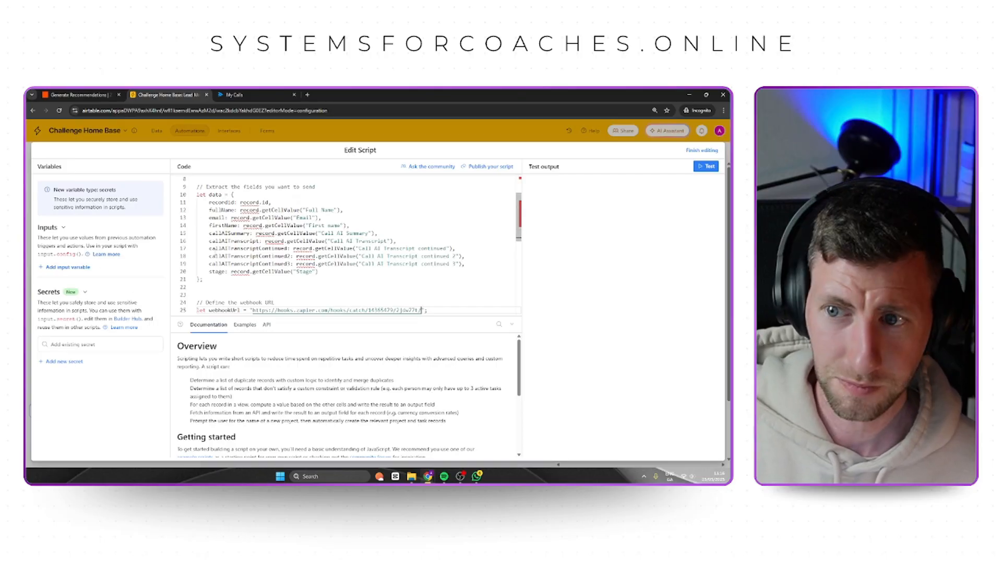
Add a script input variable named recordId and map it to the trigger record's Airtable record ID.
{"action": "left_click", "coordinate": [73, 269]}
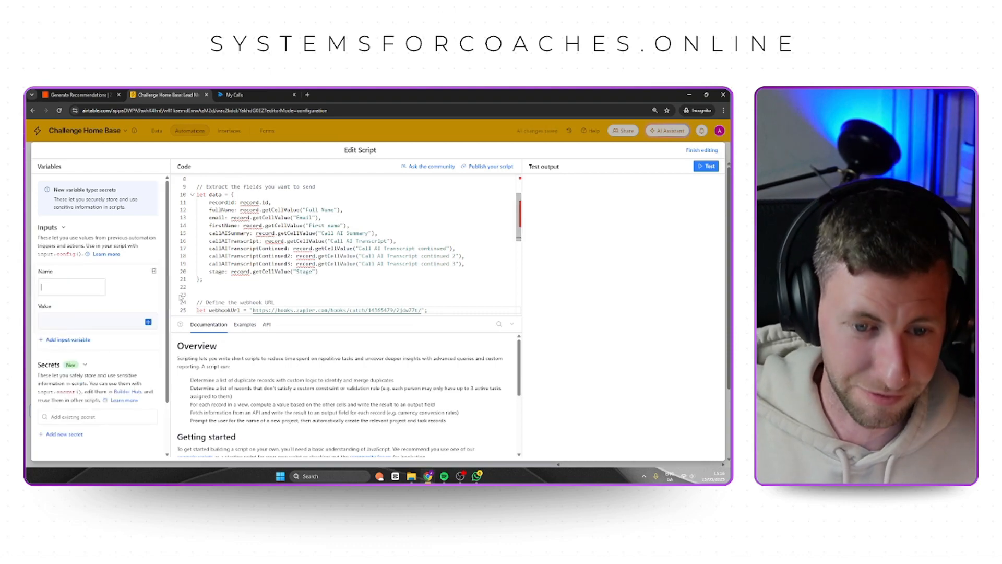
{"action": "type", "text": "recor"}
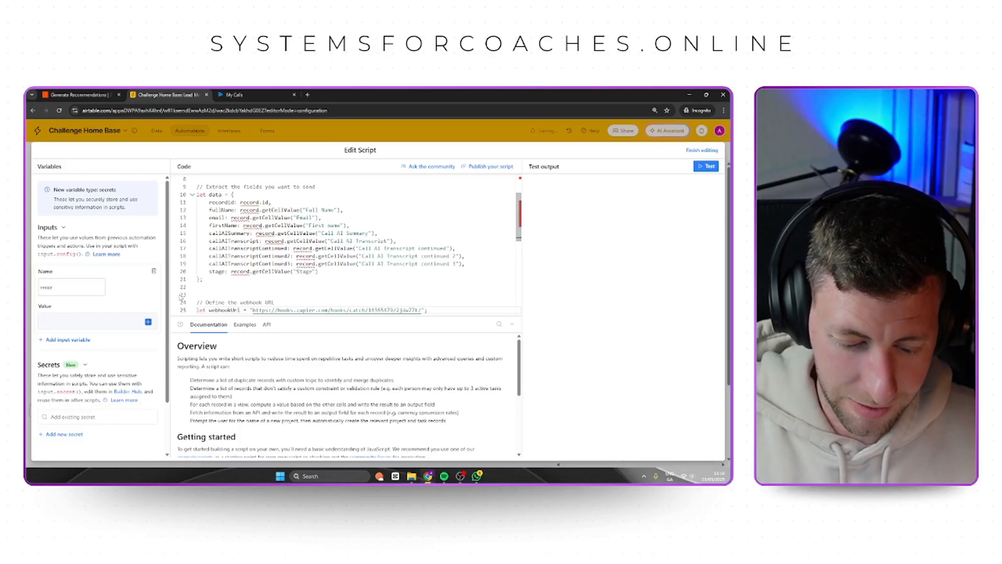
{"action": "type", "text": "dId"}
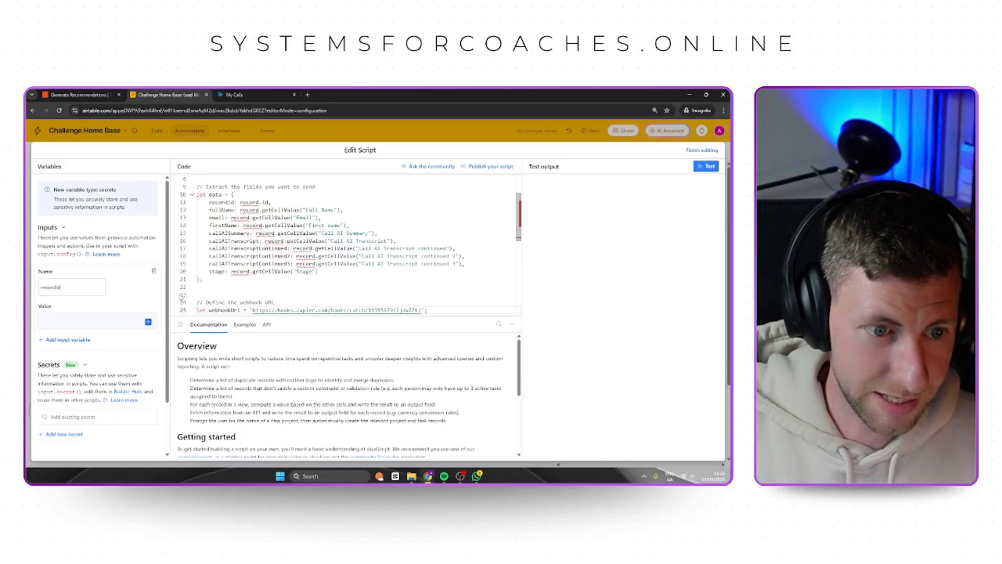
{"action": "left_click", "coordinate": [148, 322]}
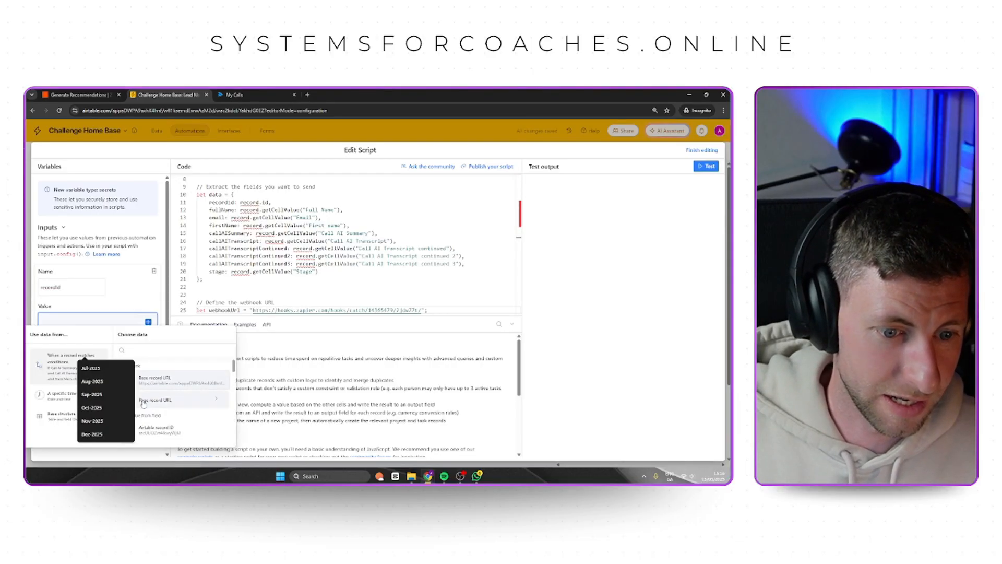
{"action": "left_click", "coordinate": [164, 433]}
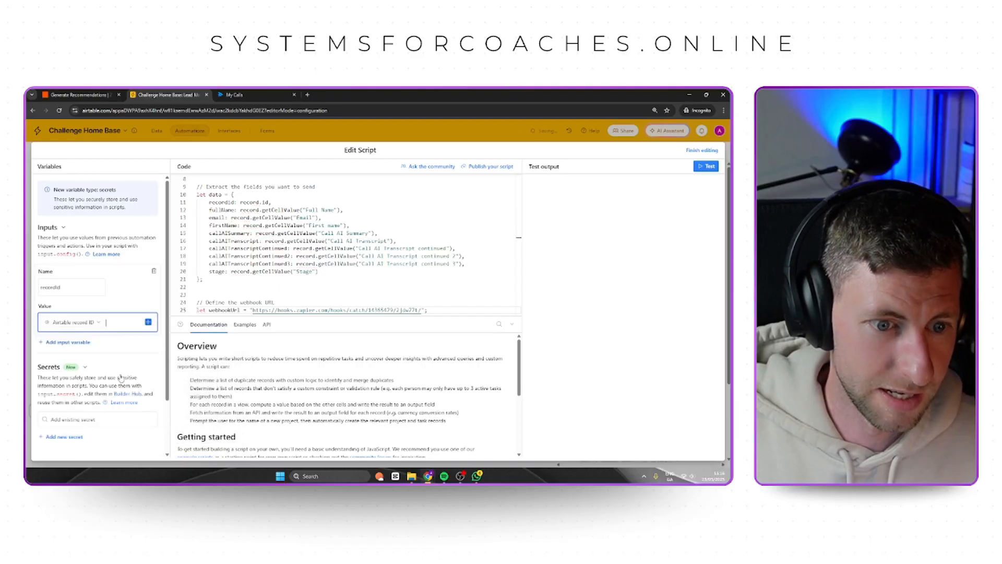
Add a second input variable named fullName and map it to the Full Name field.
{"action": "left_click", "coordinate": [88, 342]}
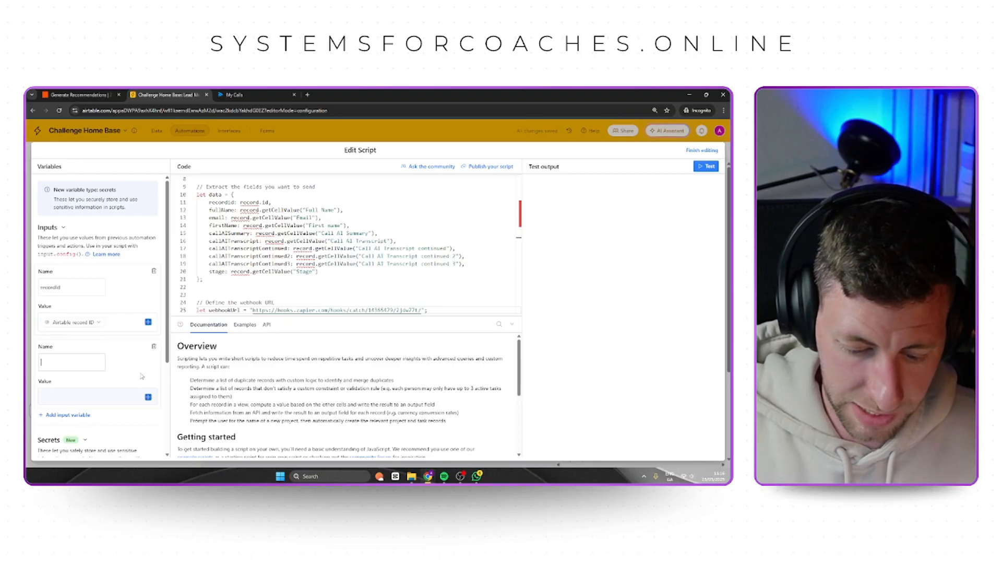
{"action": "type", "text": "fullName"}
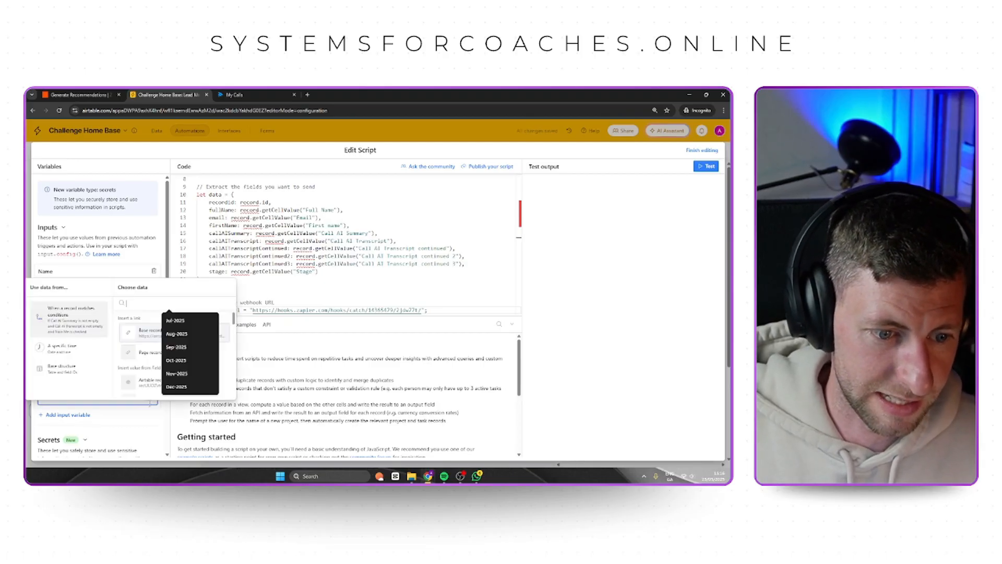
{"action": "left_click", "coordinate": [148, 397]}
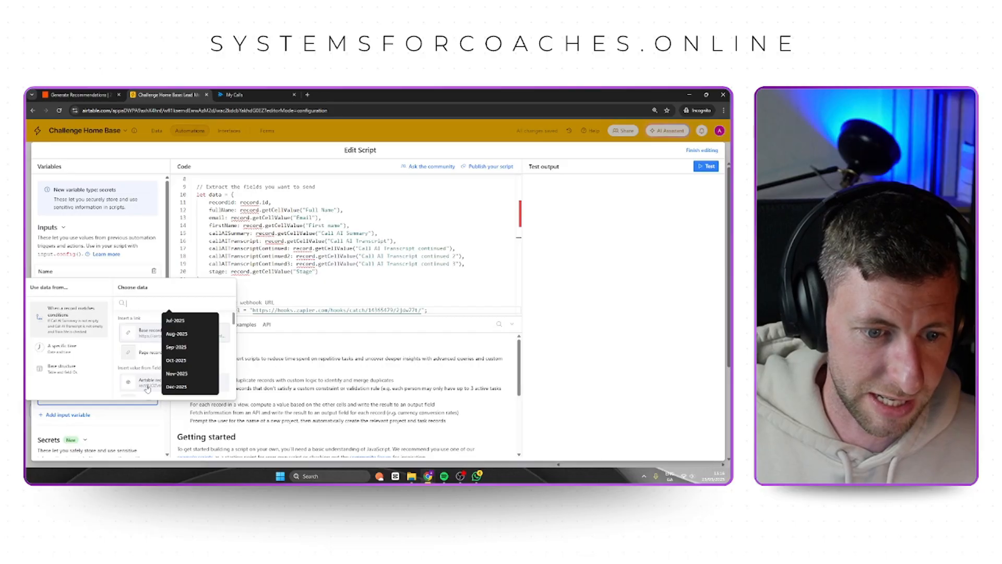
{"action": "scroll", "coordinate": [147, 385], "scroll_direction": "down", "scroll_amount": 3}
{"action": "left_click", "coordinate": [148, 346]}
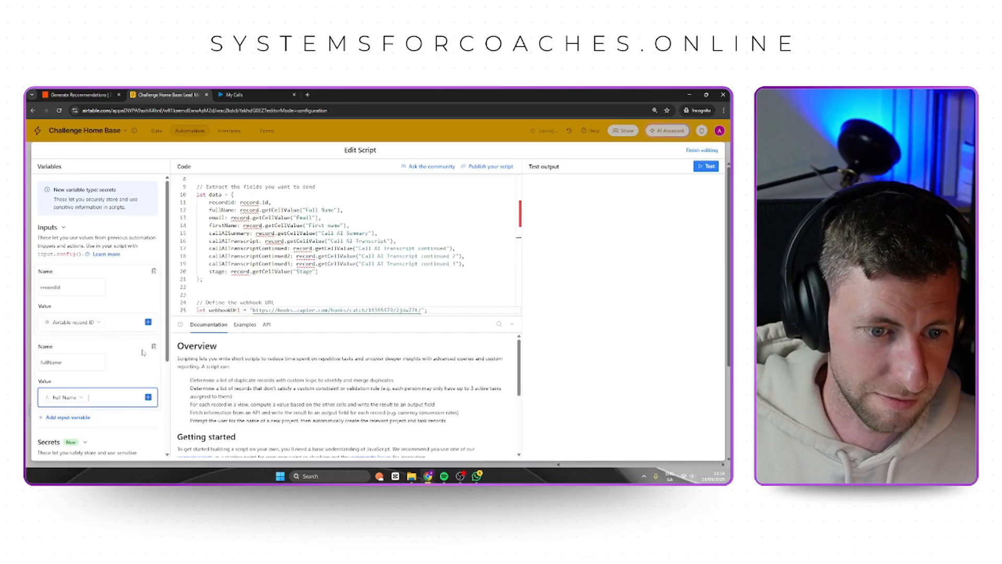
Add a third input variable named firstName and map it to the First name field.
{"action": "left_click", "coordinate": [82, 419]}
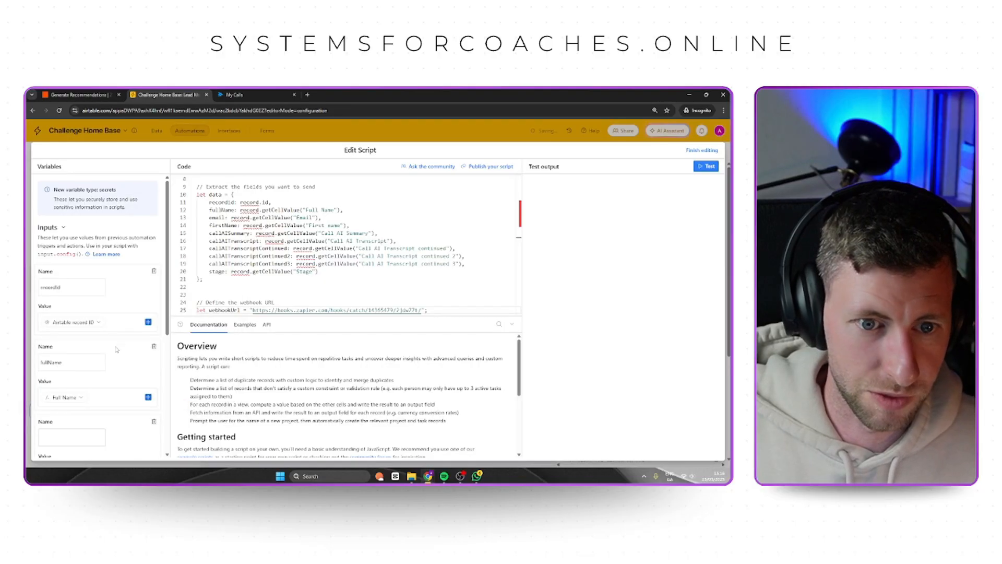
{"action": "scroll", "coordinate": [82, 358], "scroll_direction": "down", "scroll_amount": 2}
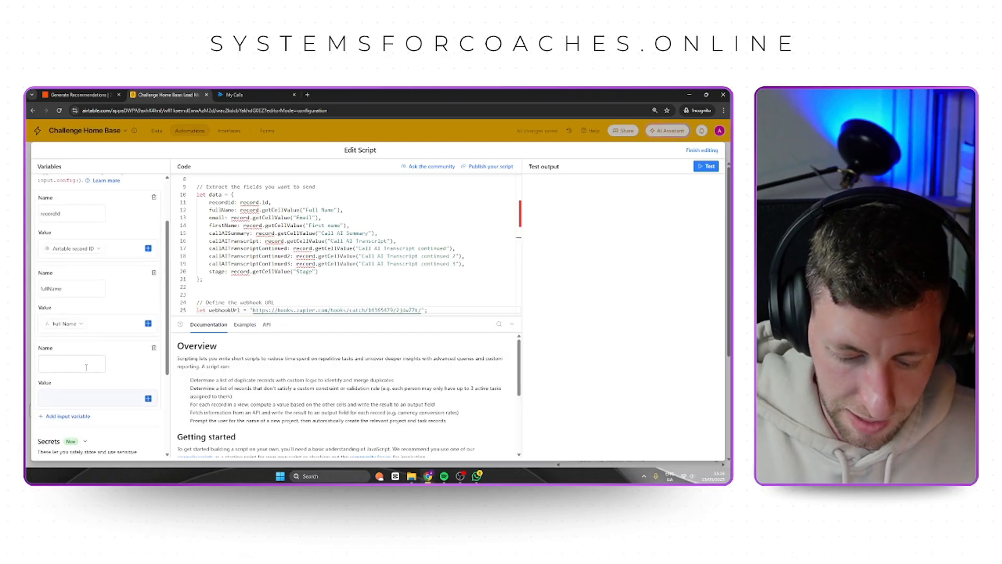
{"action": "type", "text": "firstN"}
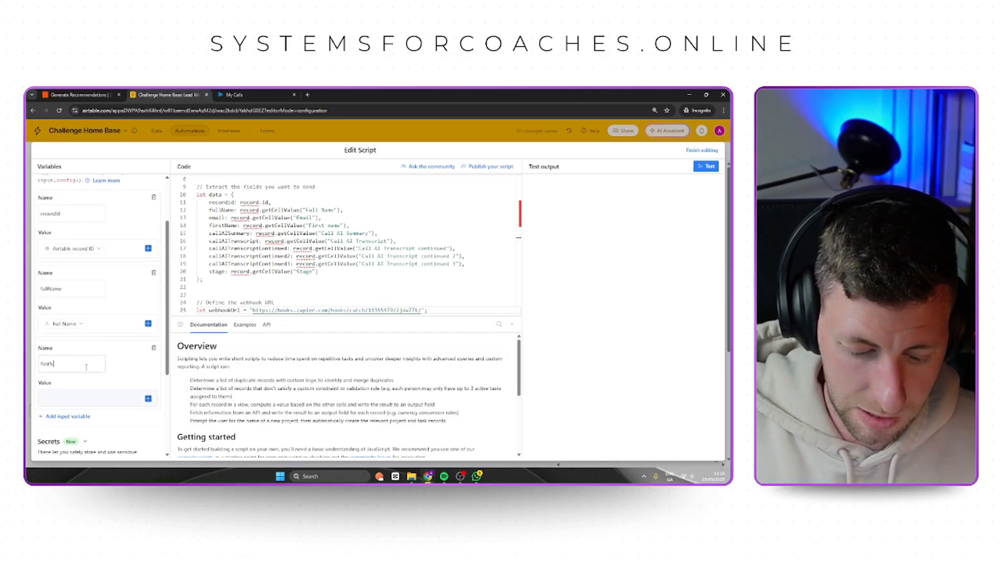
{"action": "type", "text": "ame"}
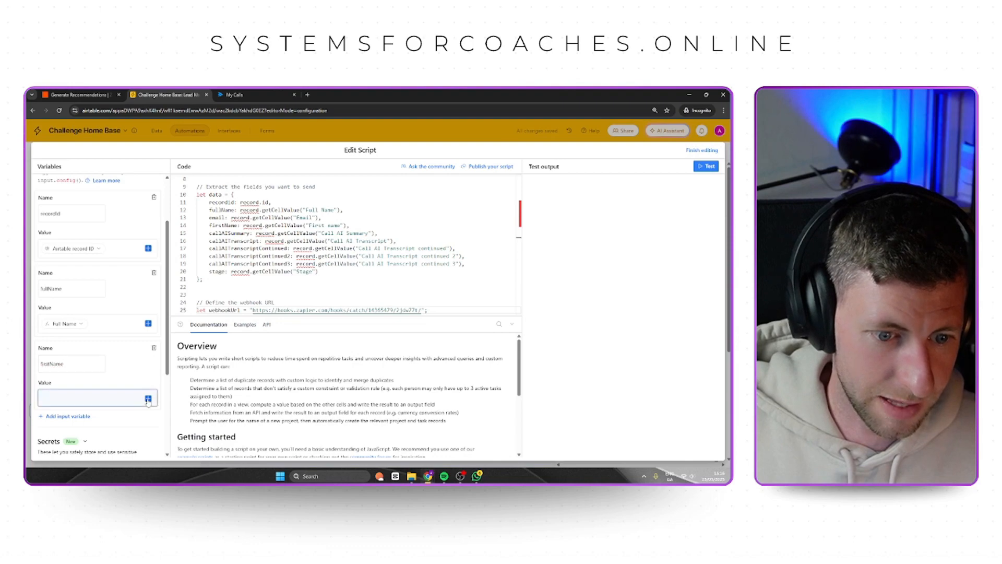
{"action": "left_click", "coordinate": [137, 396]}
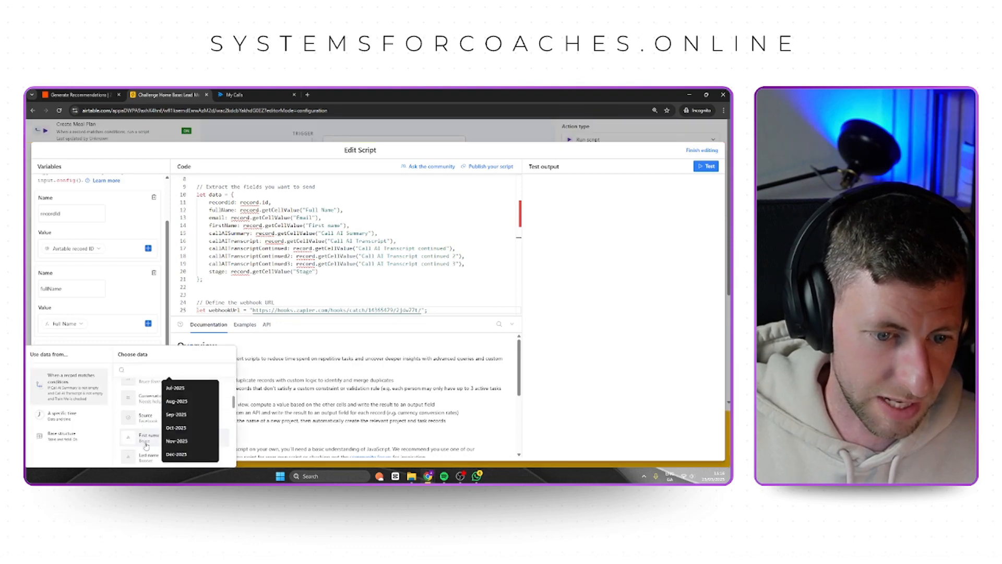
{"action": "left_click", "coordinate": [141, 442]}
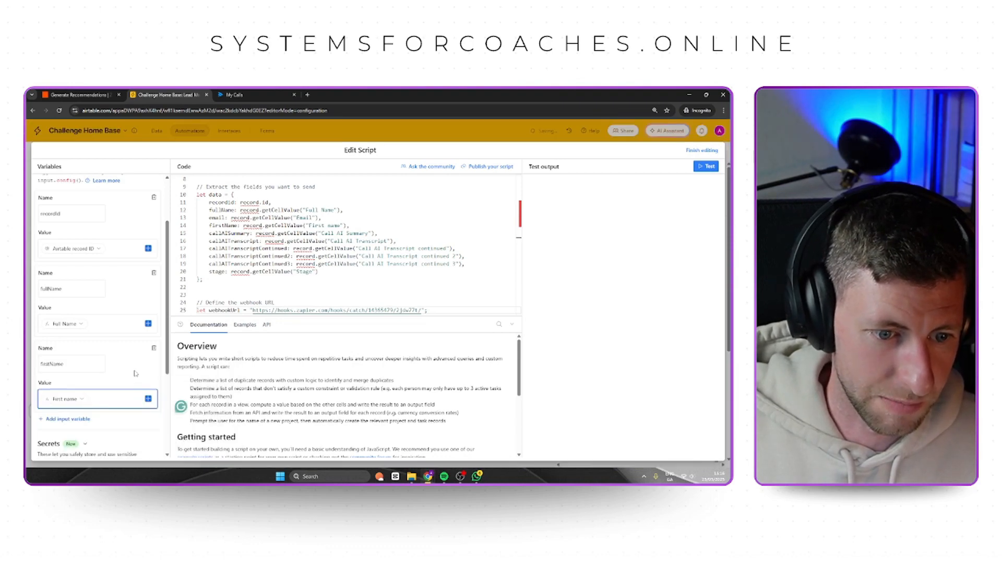
Test the script with the mapped input variables and the Zapier webhook URL in place.
{"action": "left_click", "coordinate": [570, 368]}
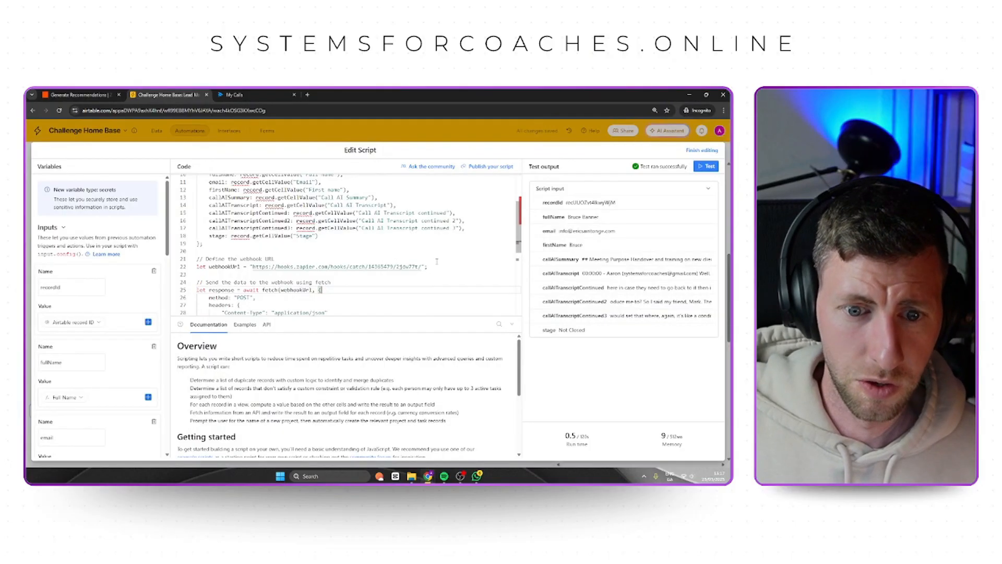
{"action": "left_click", "coordinate": [453, 259]}
{"action": "left_click", "coordinate": [706, 167]}
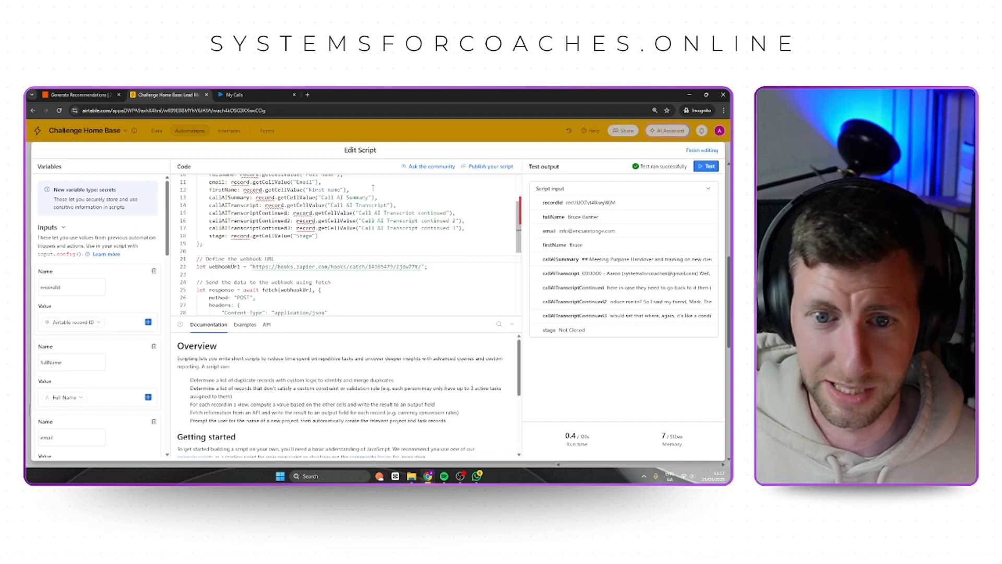
Remove the space from the "First name" field reference in the script's extracted data and test the script.
{"action": "scroll", "coordinate": [381, 230], "scroll_direction": "up", "scroll_amount": 2}
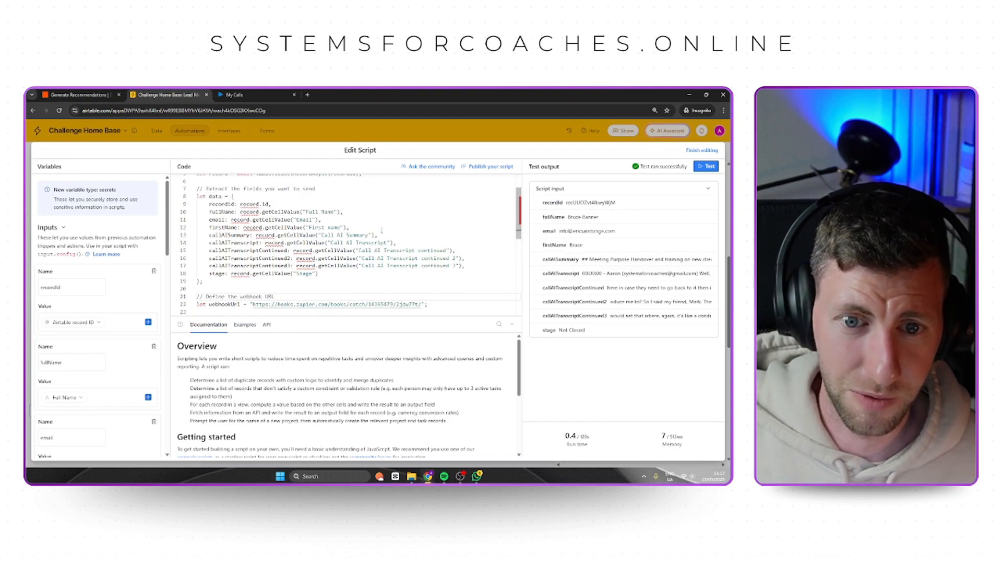
{"action": "left_click", "coordinate": [328, 227]}
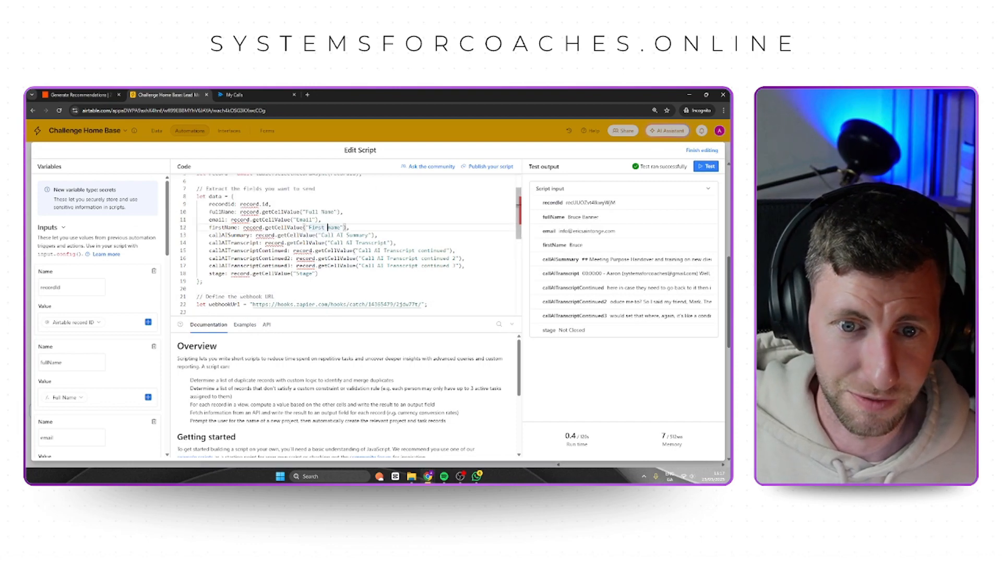
{"action": "key", "text": "BackSpace"}
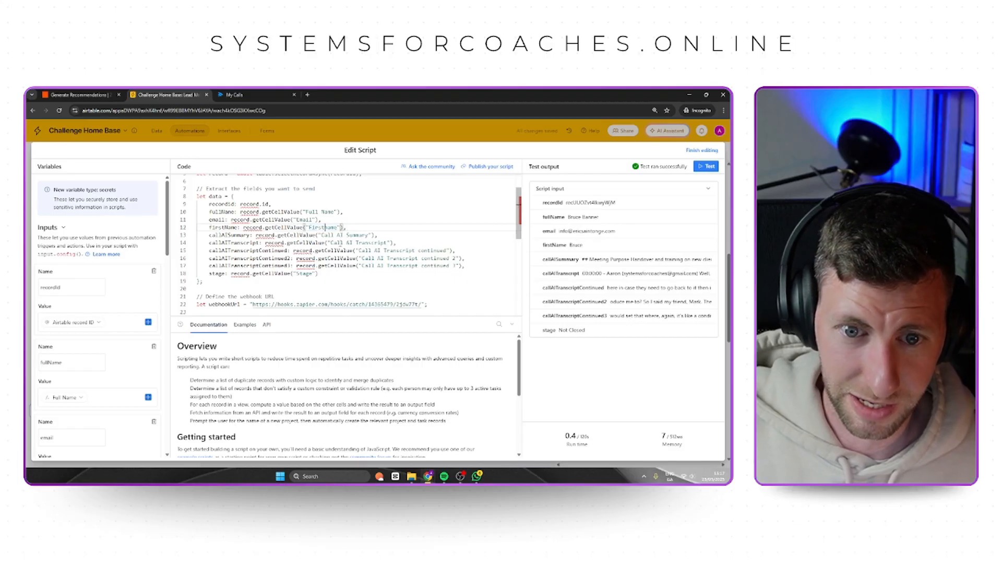
{"action": "left_click", "coordinate": [706, 166]}
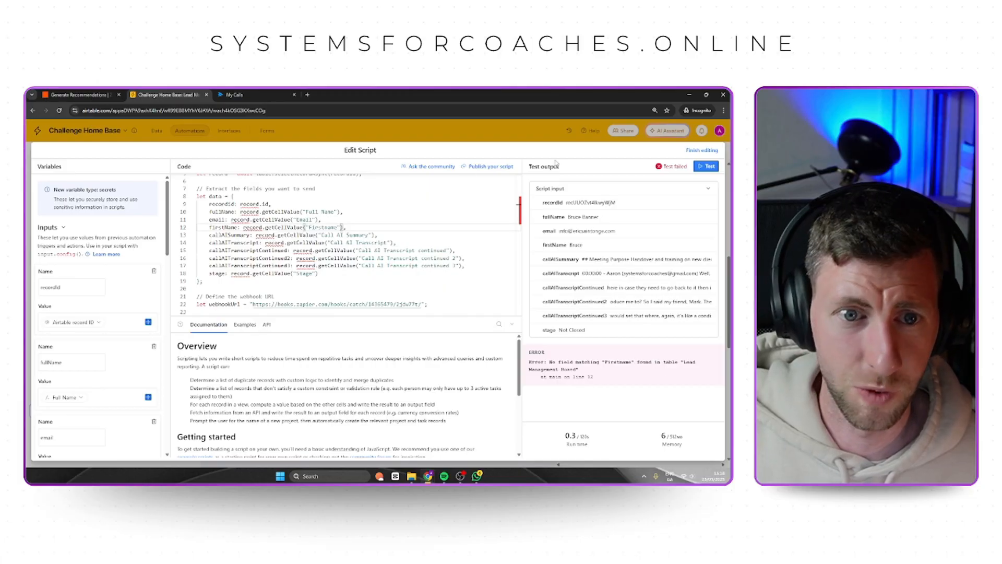
Check how the First name column is spelled in the Lead Management Board table and return to the automations.
{"action": "left_click", "coordinate": [163, 131]}
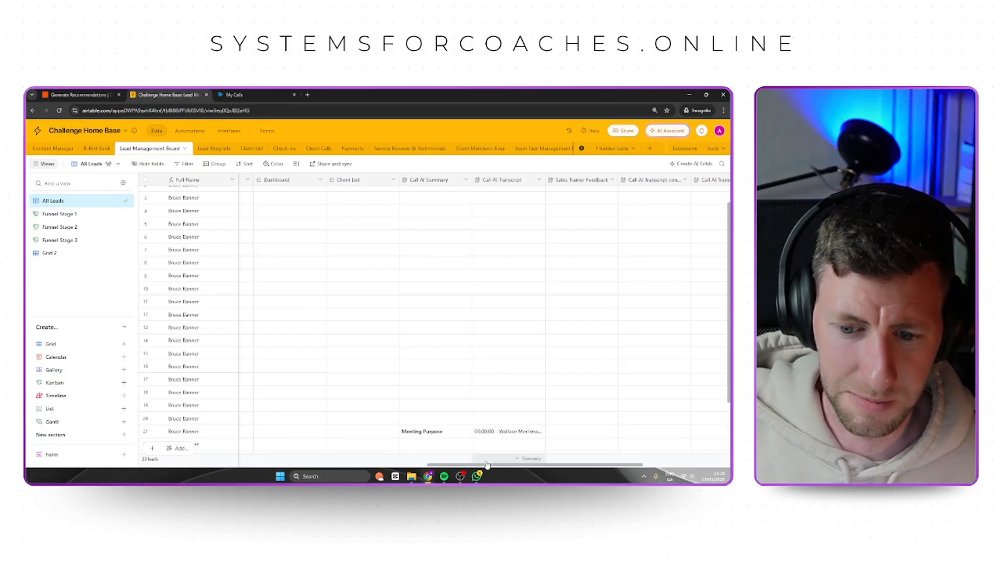
{"action": "left_click_drag", "start_coordinate": [475, 464], "coordinate": [168, 475]}
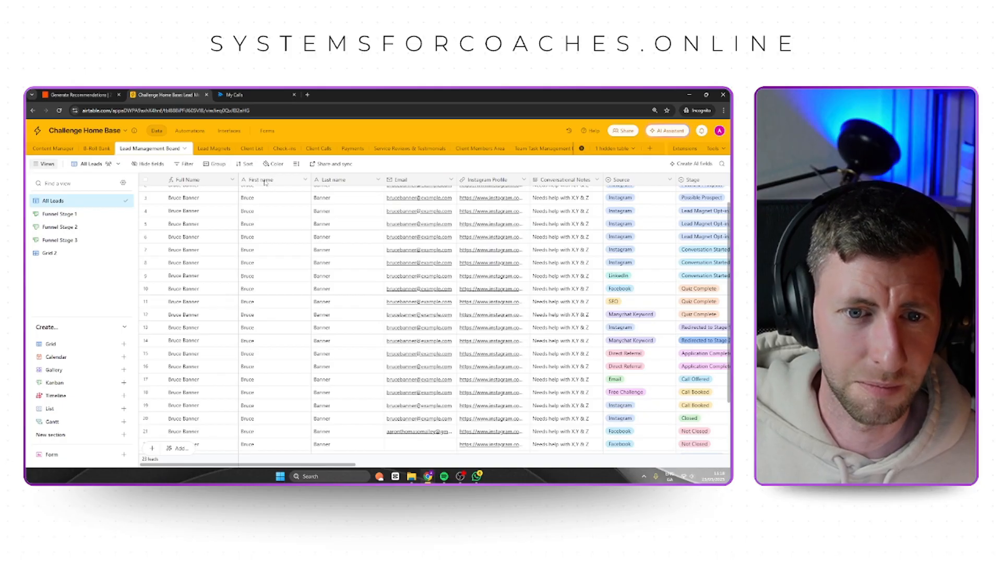
{"action": "left_click", "coordinate": [190, 130]}
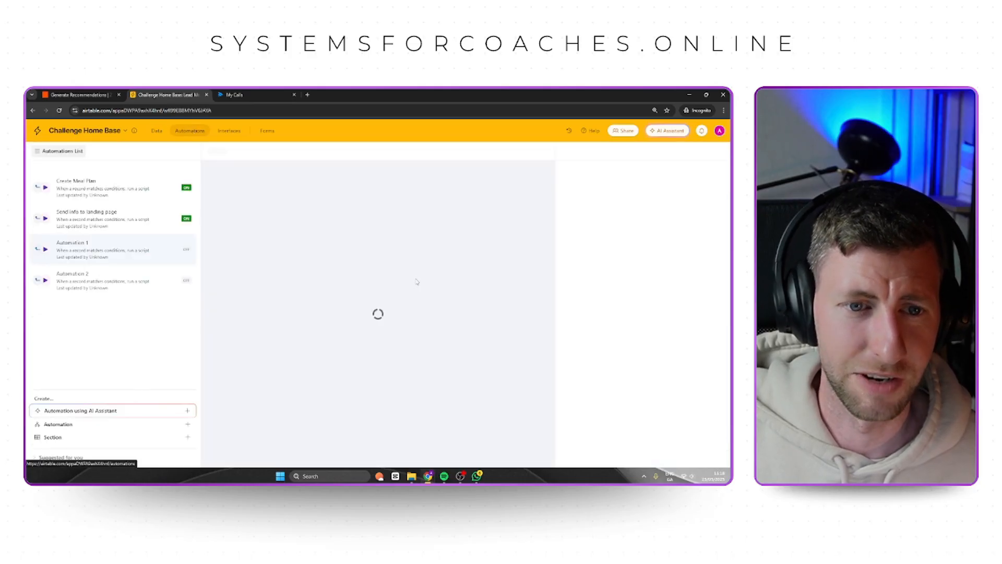
Restore the script's firstName field reference to "First name", retest the script and finish editing.
{"action": "scroll", "coordinate": [696, 293], "scroll_direction": "down", "scroll_amount": 10}
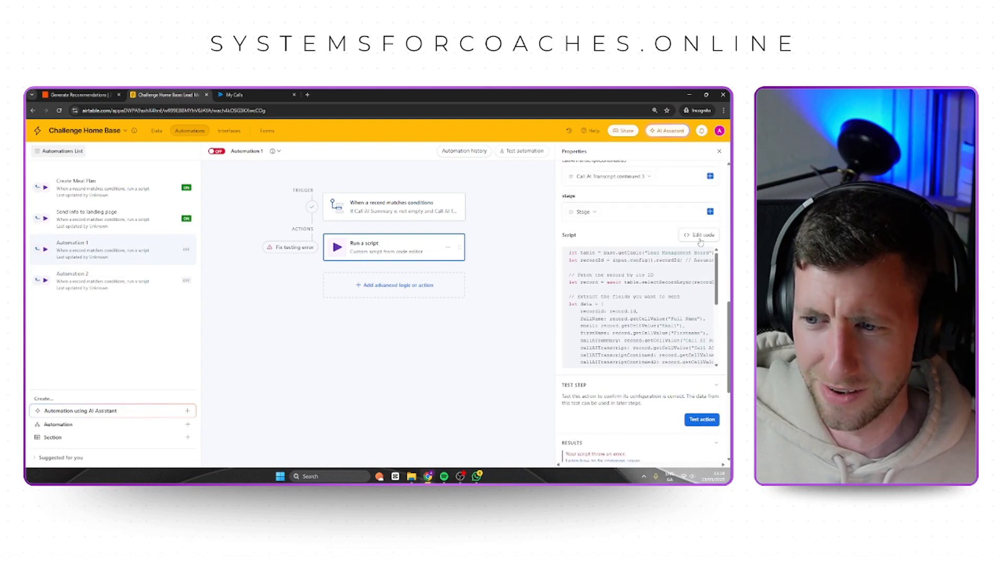
{"action": "left_click", "coordinate": [699, 235]}
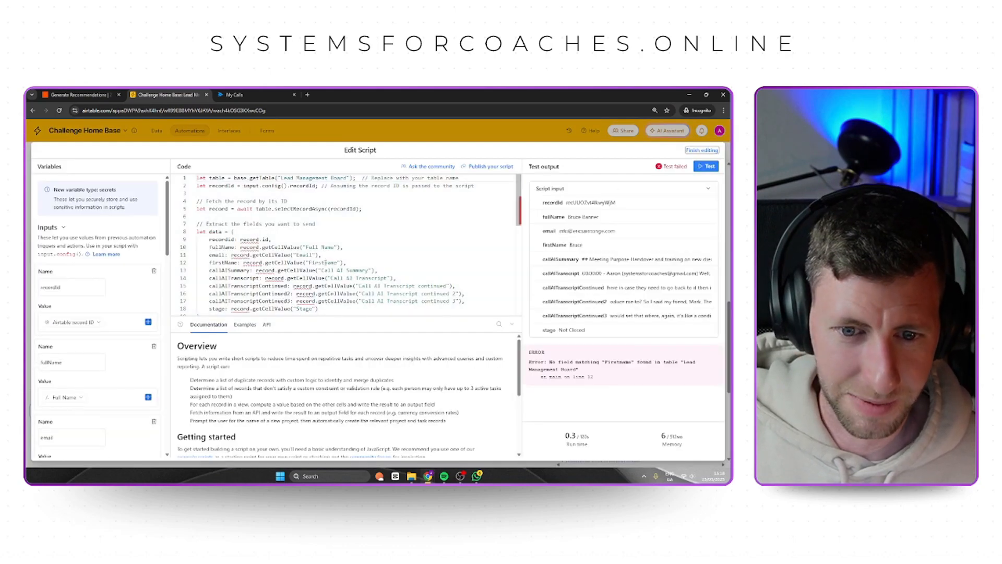
{"action": "left_click", "coordinate": [325, 262]}
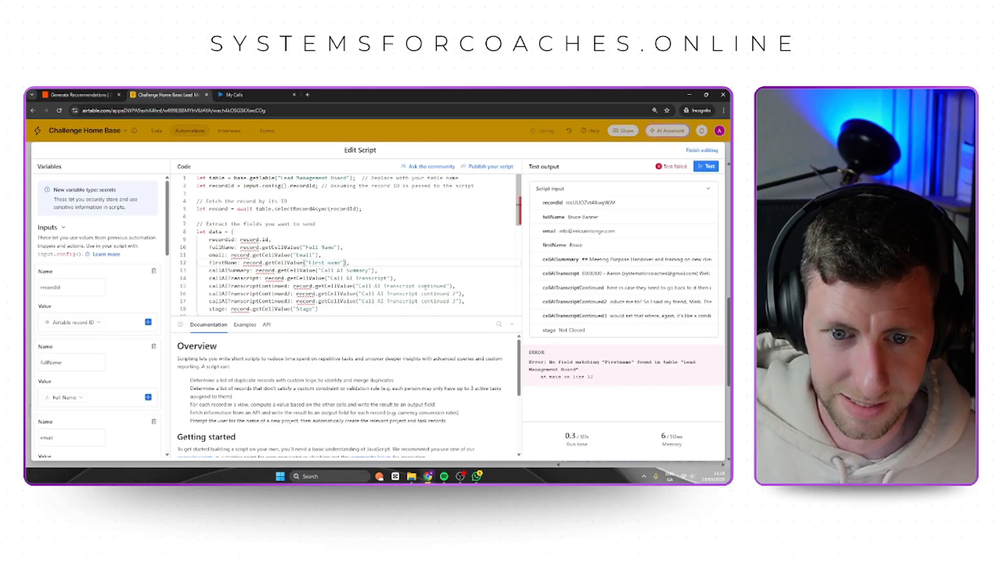
{"action": "left_click", "coordinate": [706, 166]}
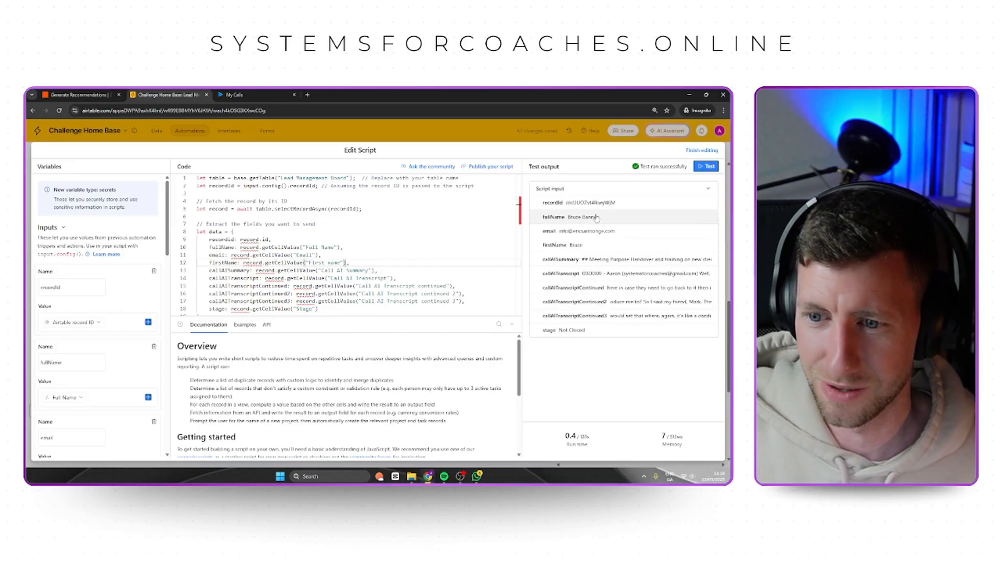
{"action": "left_click", "coordinate": [708, 151]}
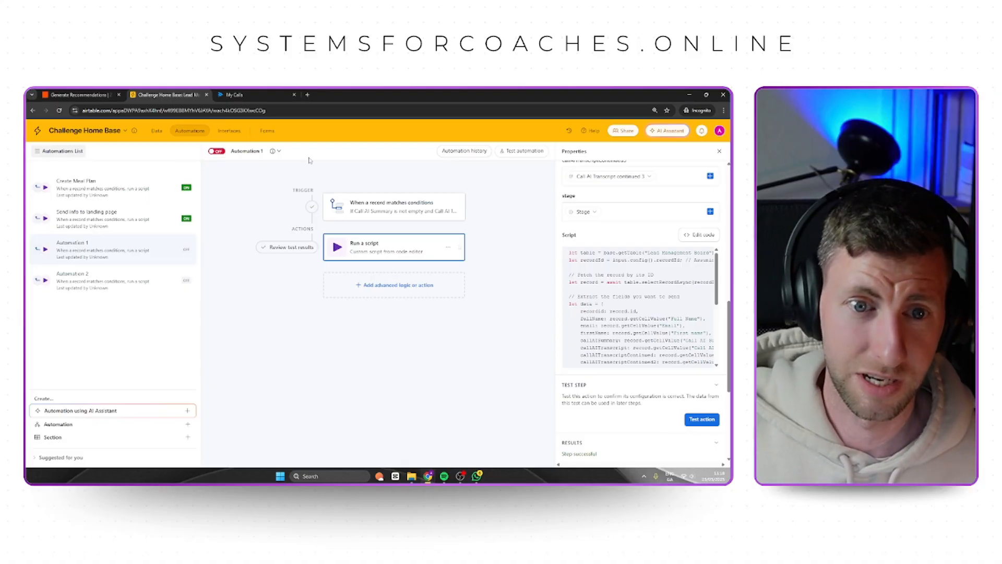
Switch to Zapier, test the Catch Hook trigger, review the received lead, summary and transcript data, and close the trigger settings.
{"action": "left_click", "coordinate": [91, 93]}
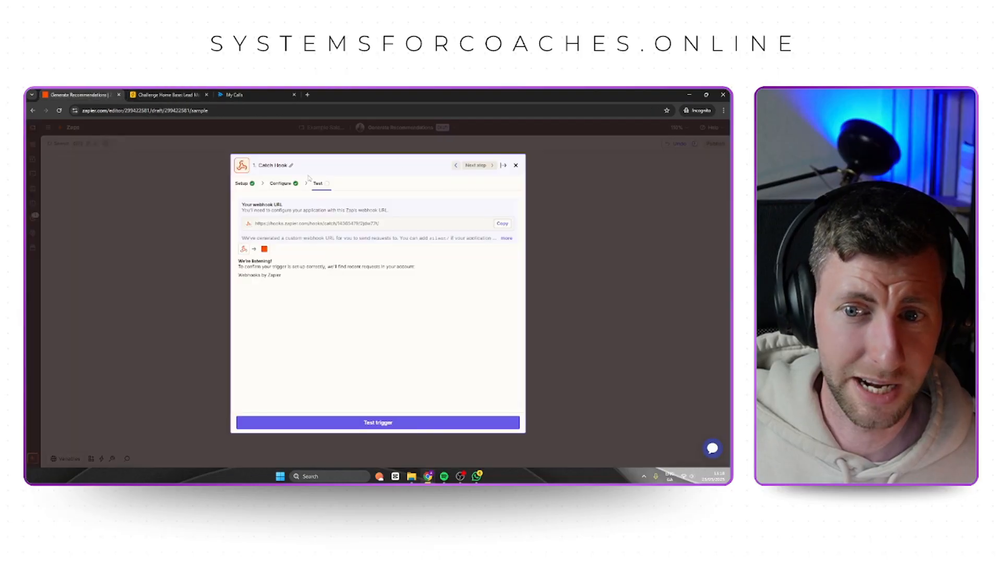
{"action": "left_click", "coordinate": [386, 421]}
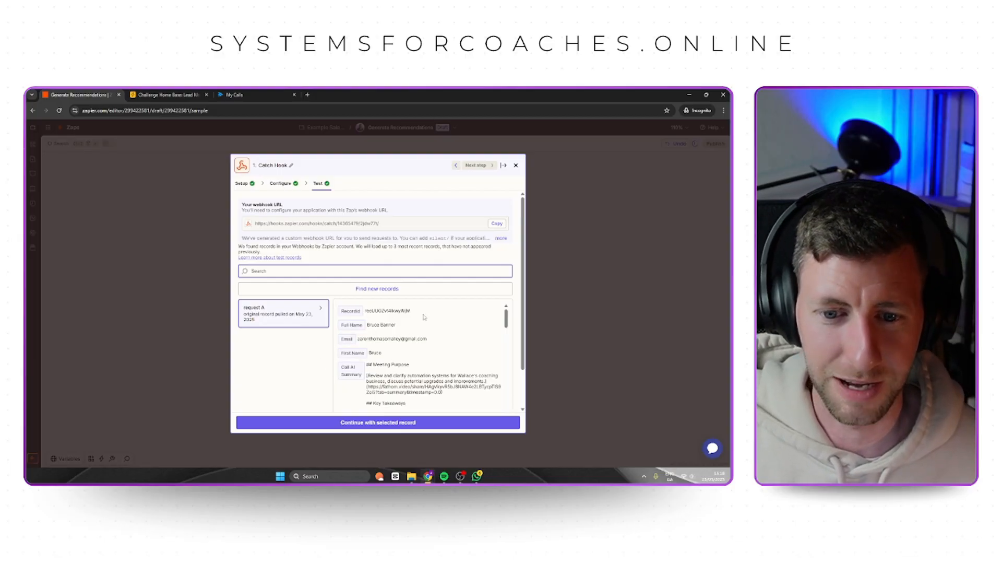
{"action": "scroll", "coordinate": [374, 354], "scroll_direction": "down", "scroll_amount": 15}
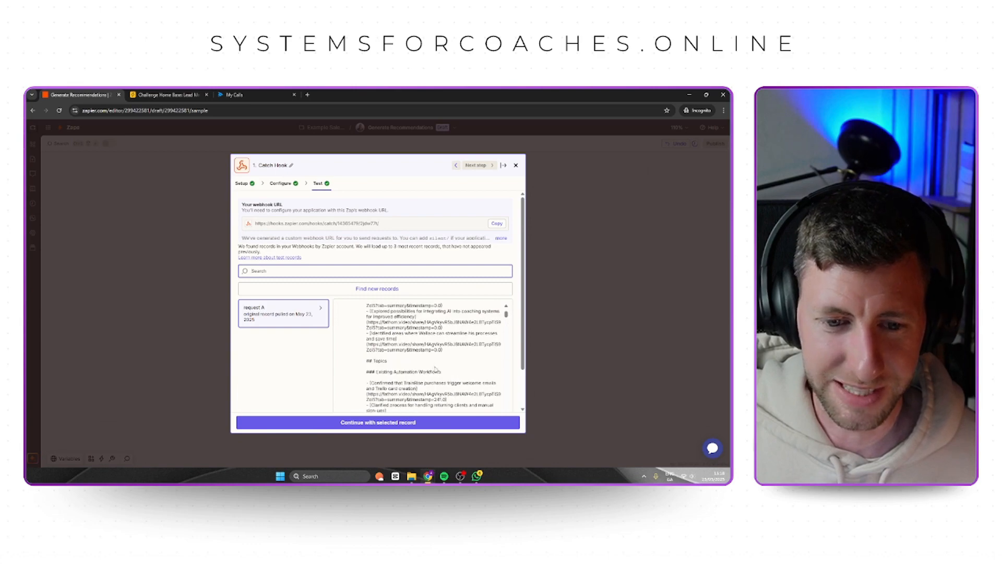
{"action": "scroll", "coordinate": [433, 372], "scroll_direction": "down", "scroll_amount": 15}
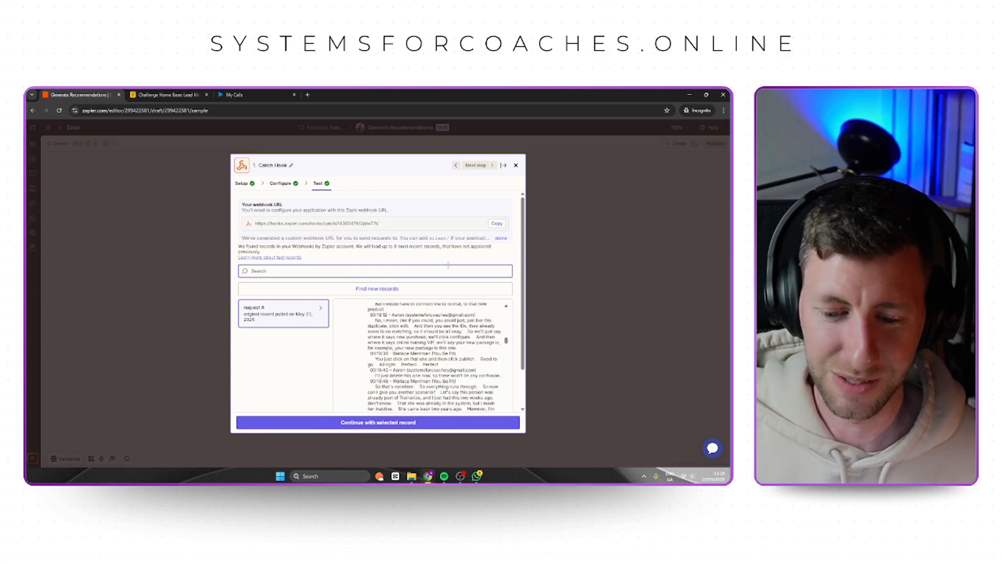
{"action": "left_click", "coordinate": [563, 260]}
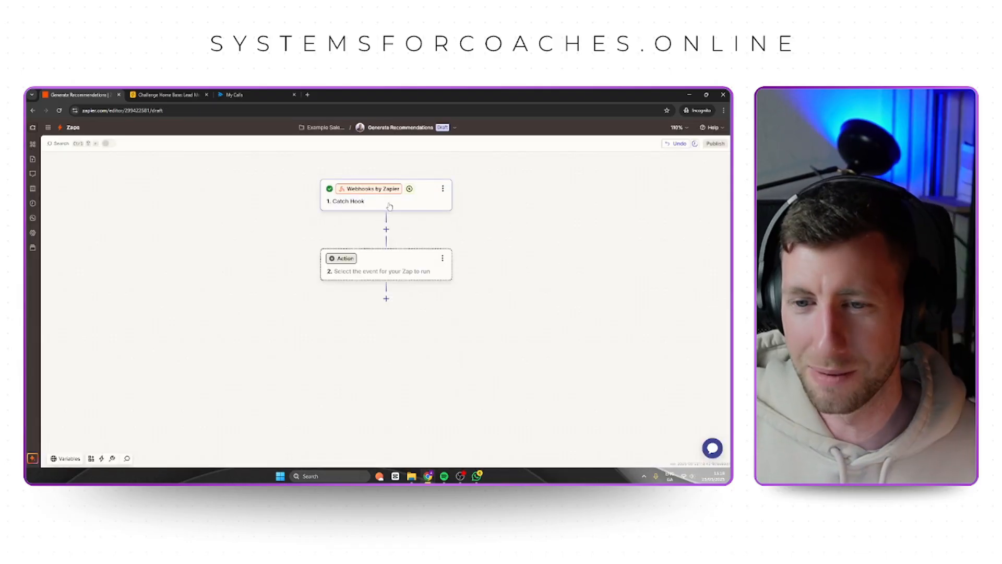
Start adding a new step between the Catch Hook trigger and the empty action.
{"action": "left_click", "coordinate": [386, 231]}
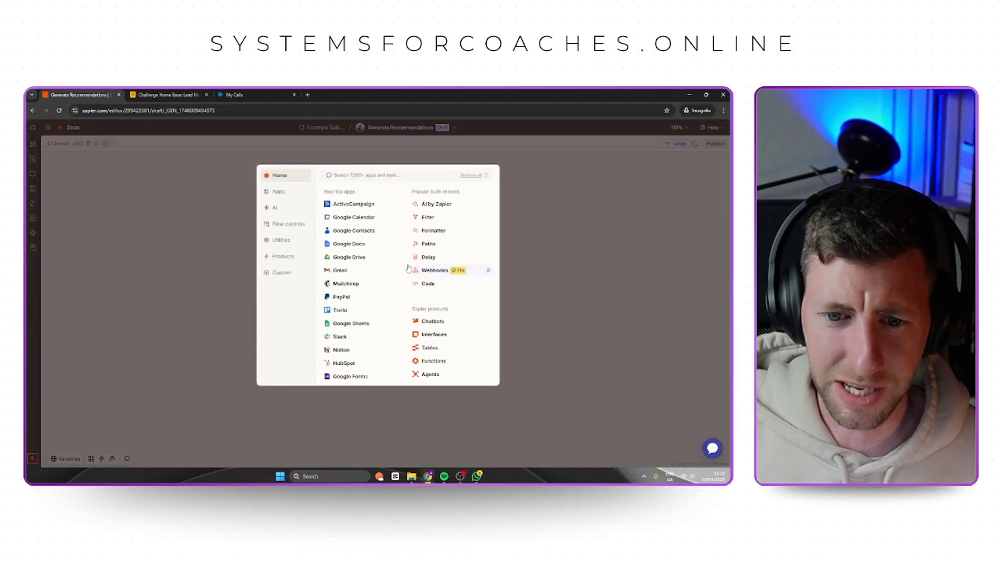
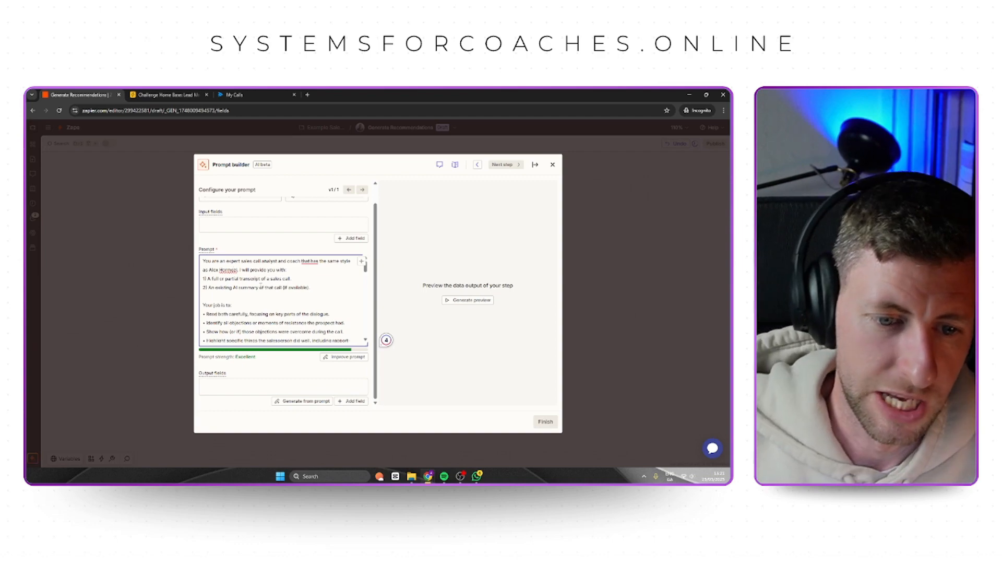
Review the sales call analysis prompt, covering its job instructions, response structure and recommendations section.
{"action": "scroll", "coordinate": [315, 318], "scroll_direction": "down", "scroll_amount": 2}
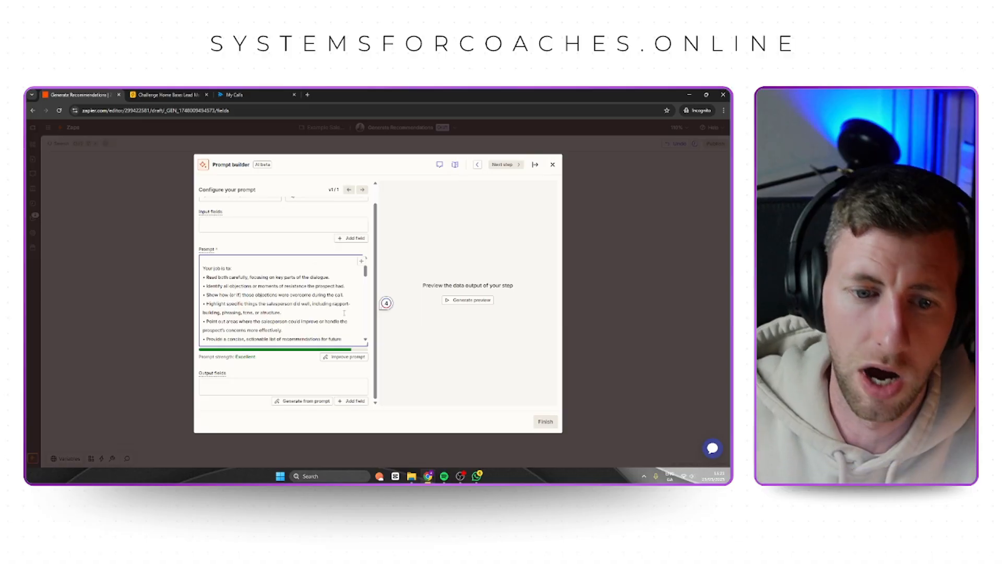
{"action": "scroll", "coordinate": [344, 313], "scroll_direction": "down", "scroll_amount": 2}
{"action": "scroll", "coordinate": [344, 313], "scroll_direction": "down", "scroll_amount": 1}
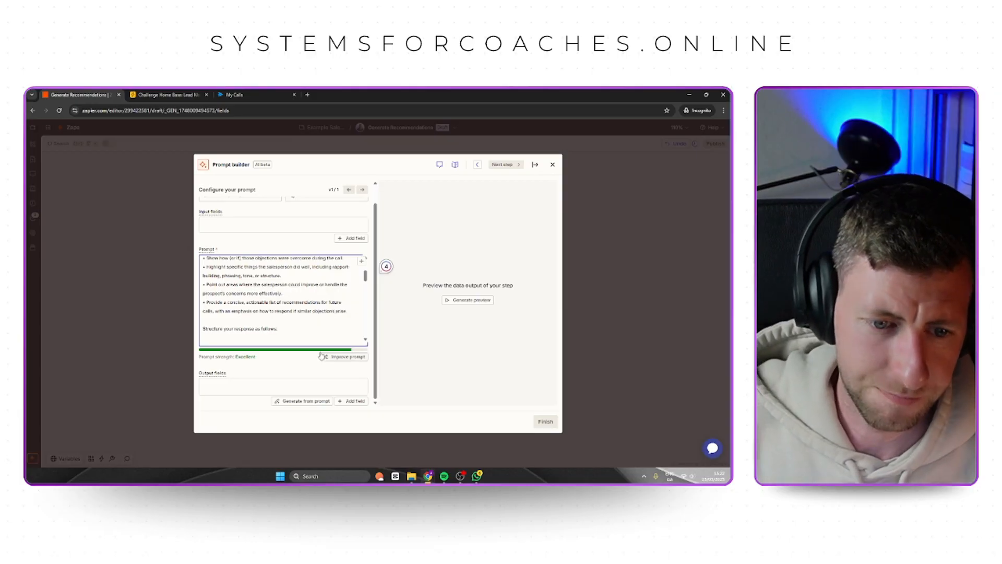
{"action": "scroll", "coordinate": [282, 300], "scroll_direction": "down", "scroll_amount": 3}
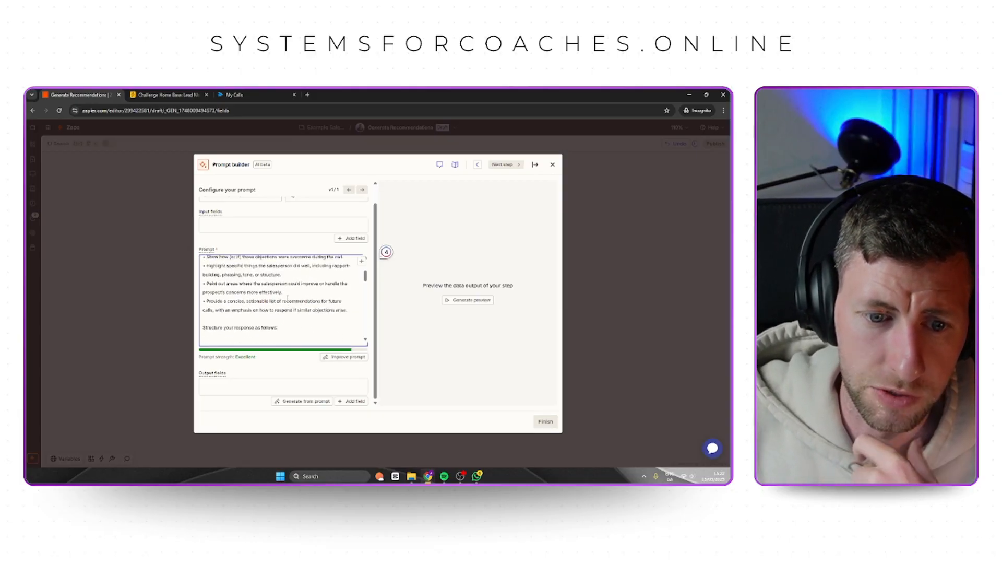
{"action": "scroll", "coordinate": [288, 299], "scroll_direction": "down", "scroll_amount": 3}
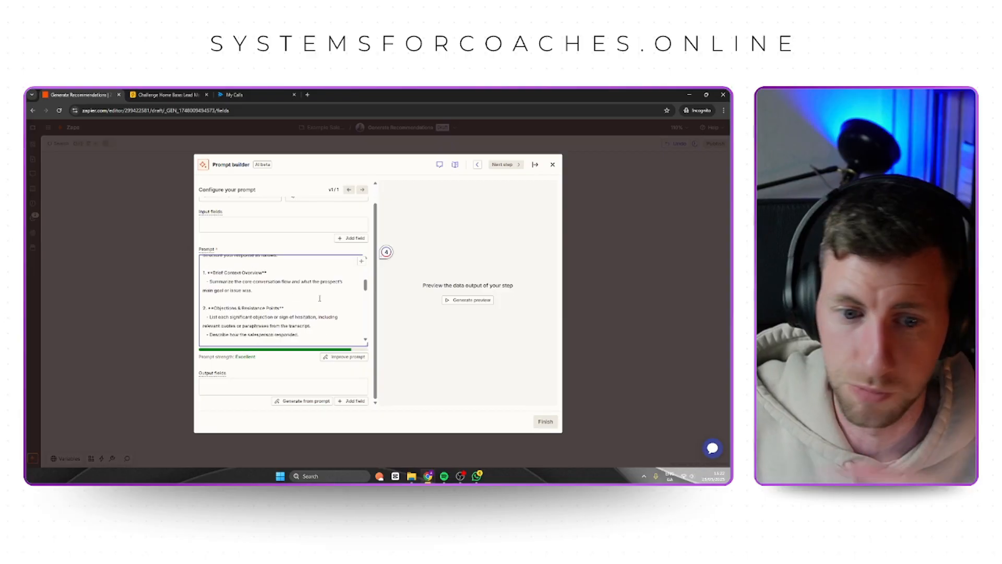
{"action": "scroll", "coordinate": [319, 298], "scroll_direction": "down", "scroll_amount": 2}
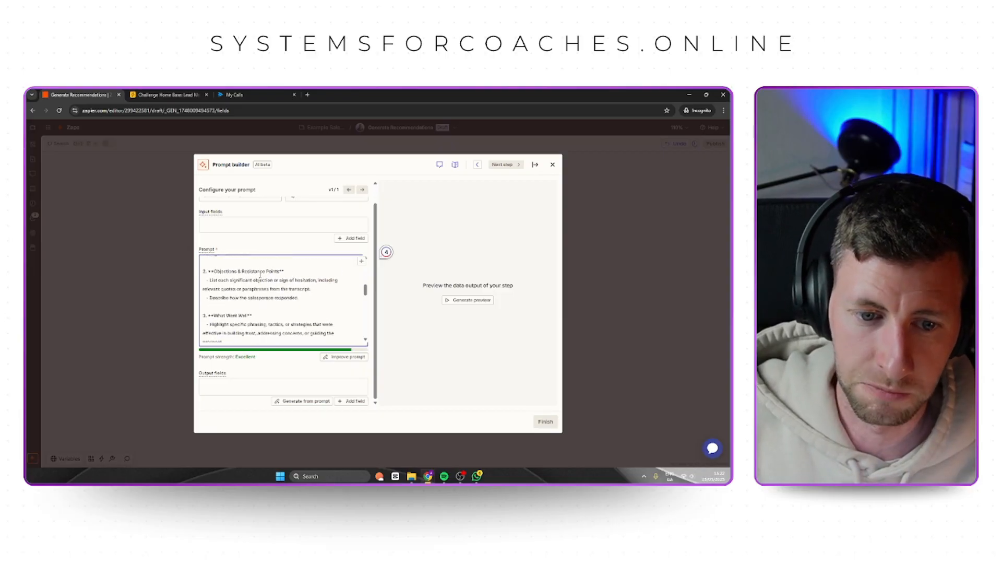
{"action": "scroll", "coordinate": [274, 317], "scroll_direction": "down", "scroll_amount": 4}
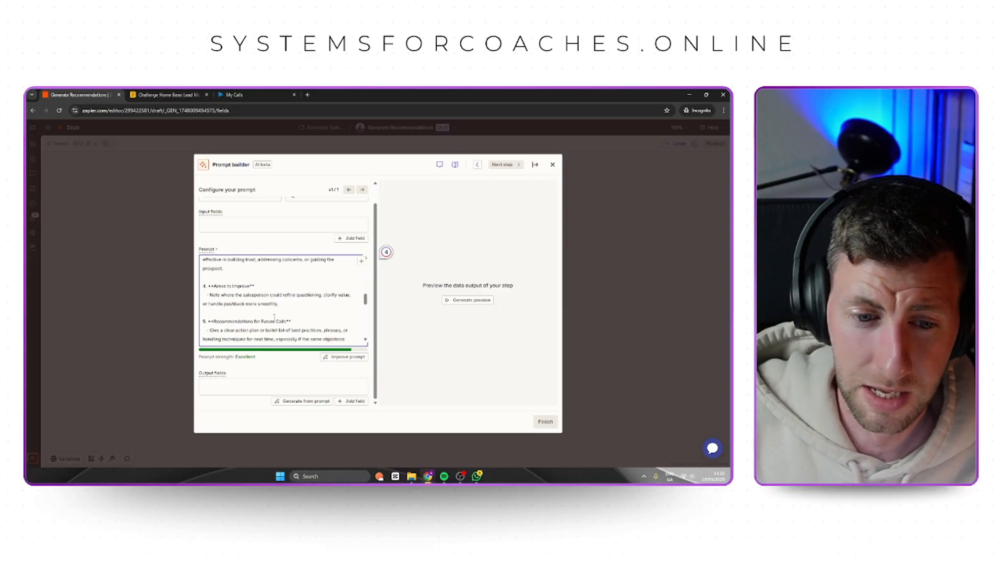
{"action": "scroll", "coordinate": [284, 288], "scroll_direction": "down", "scroll_amount": 2}
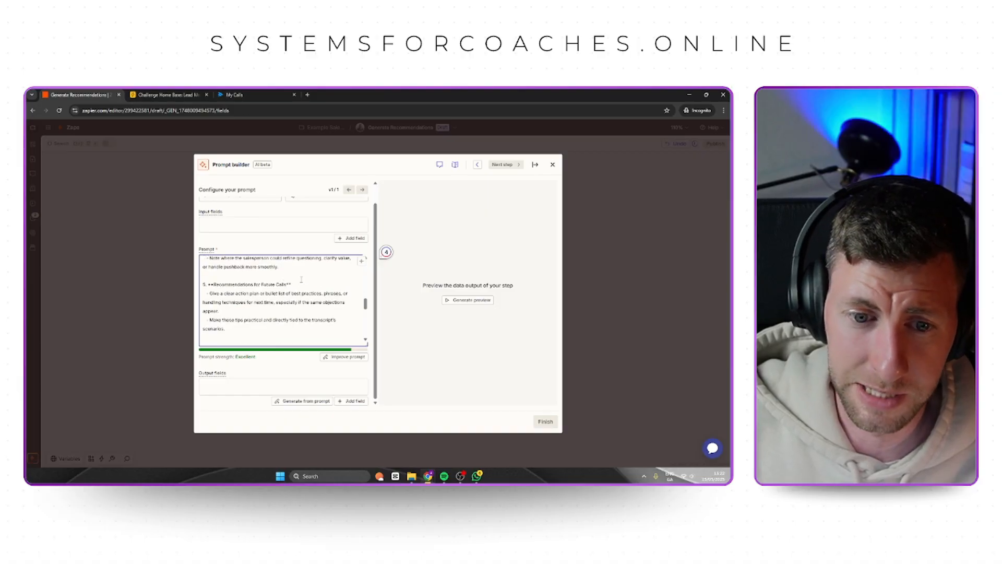
{"action": "scroll", "coordinate": [301, 280], "scroll_direction": "down", "scroll_amount": 2}
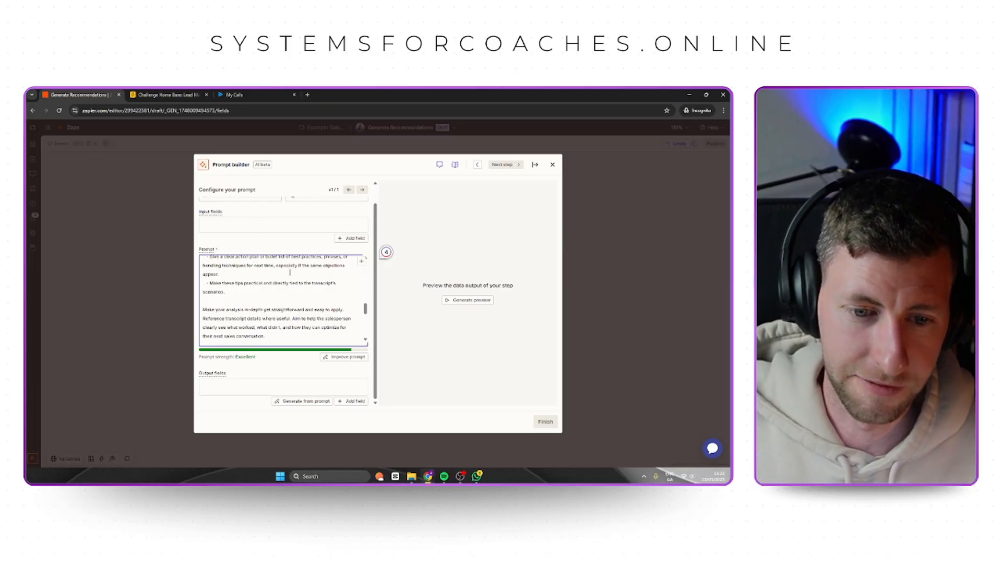
Replace the prompt's Stage Name and Call AI Summary placeholders with the matching Catch Hook fields.
{"action": "scroll", "coordinate": [244, 302], "scroll_direction": "down", "scroll_amount": 2}
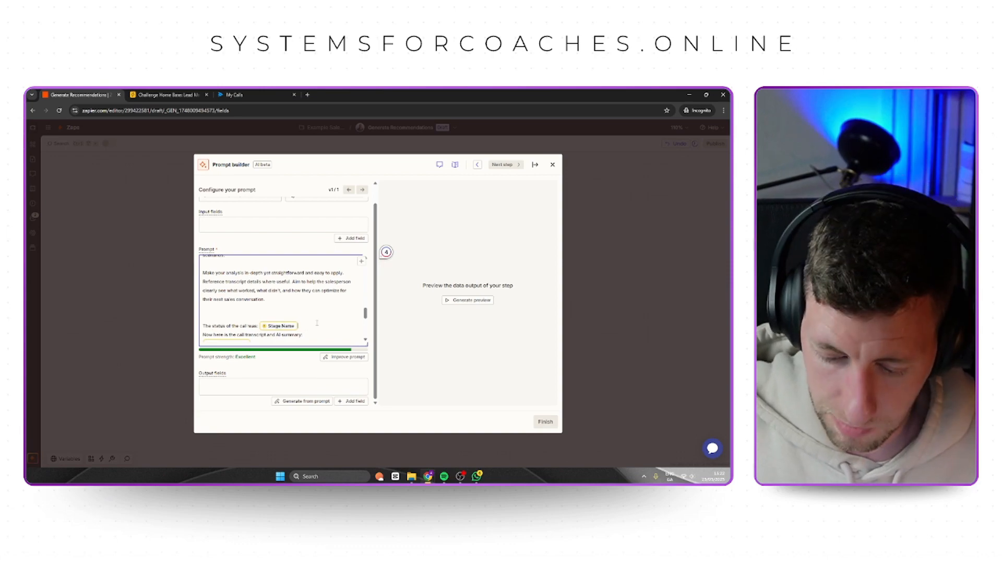
{"action": "key", "text": "BackSpace"}
{"action": "type", "text": "/"}
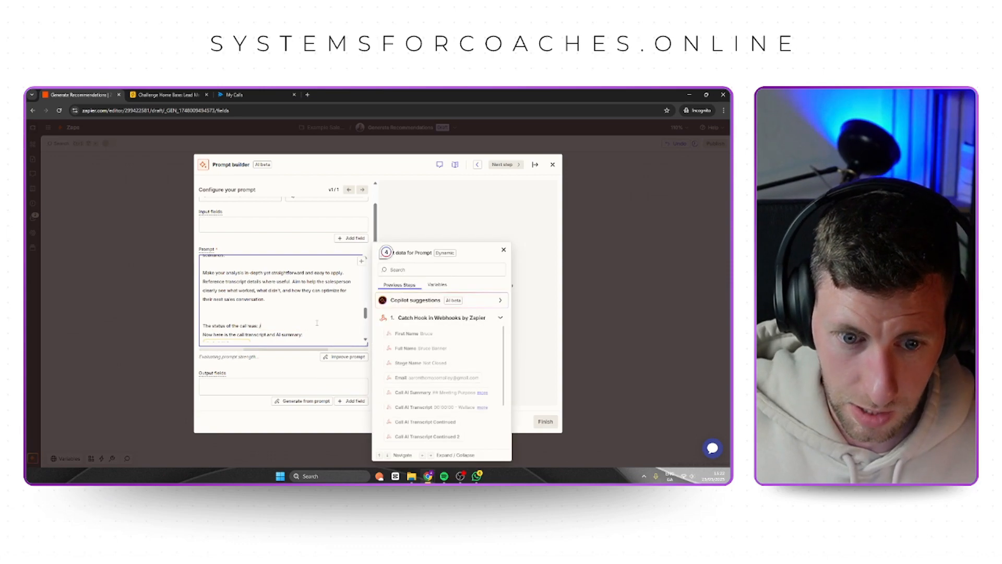
{"action": "left_click", "coordinate": [437, 366]}
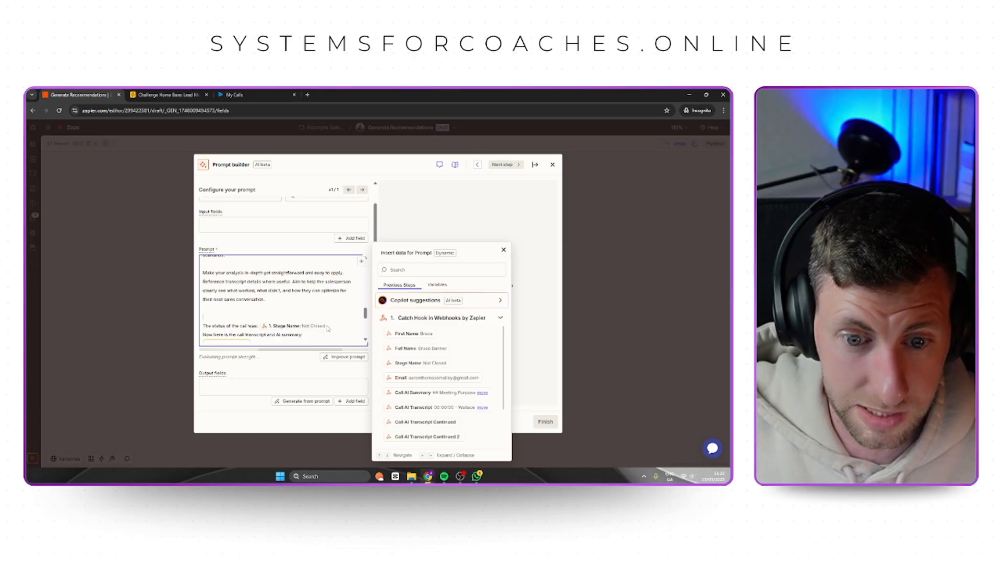
{"action": "scroll", "coordinate": [300, 301], "scroll_direction": "down", "scroll_amount": 1}
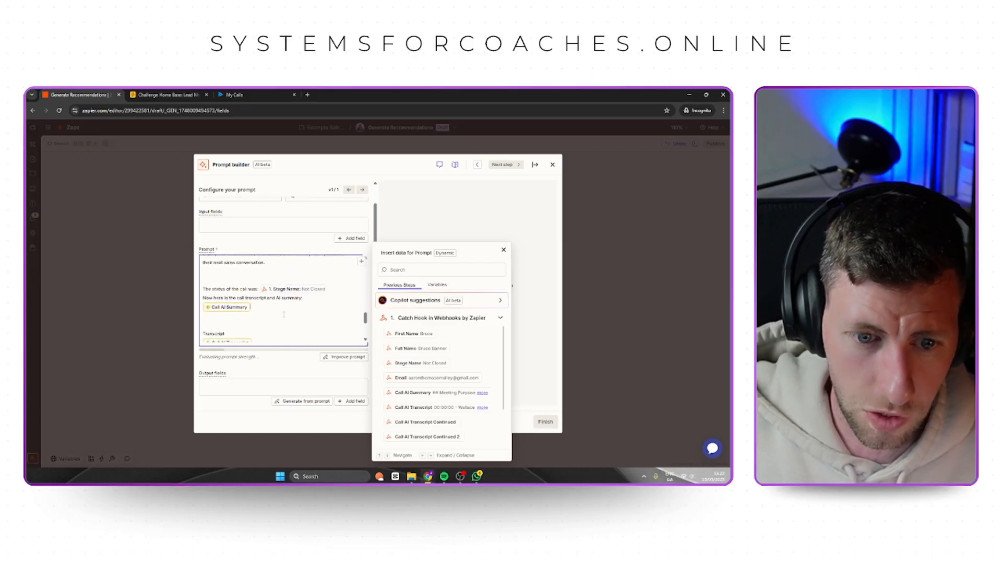
{"action": "key", "text": "BackSpace"}
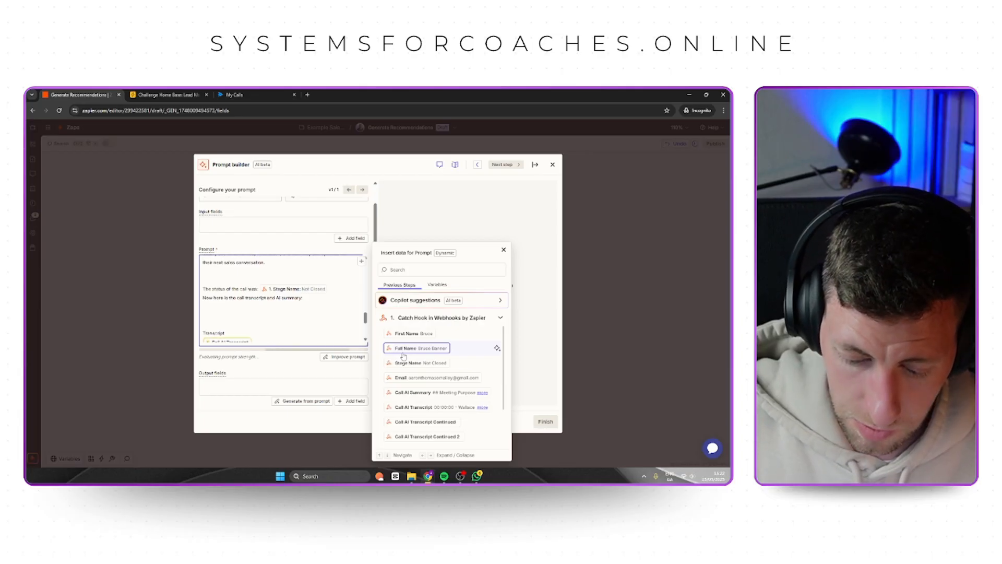
{"action": "left_click", "coordinate": [429, 392]}
Replace the prompt's Call AI Transcript, Call AI Transcript Continued and Continued 2 placeholders with the matching Catch Hook fields.
{"action": "scroll", "coordinate": [259, 316], "scroll_direction": "down", "scroll_amount": 2}
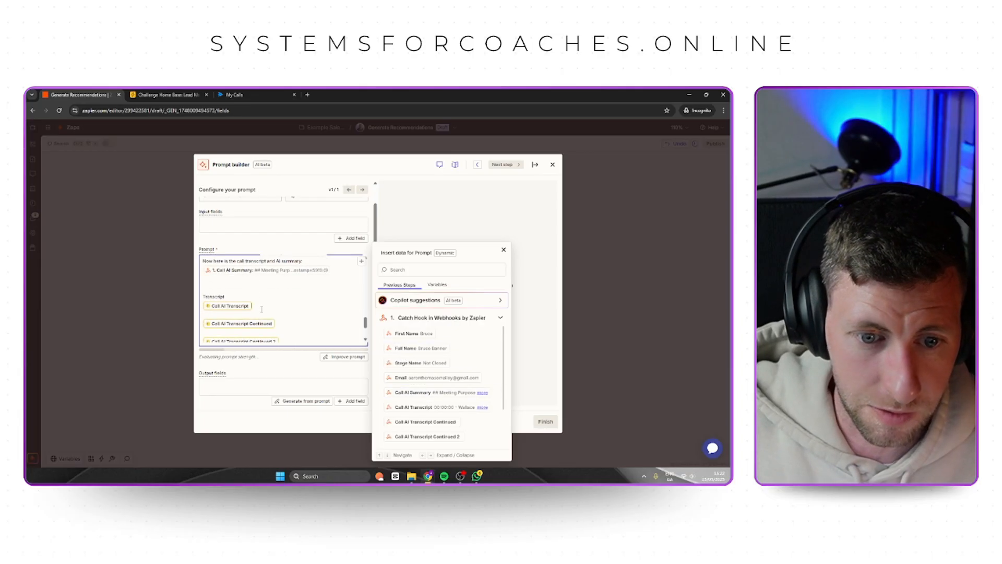
{"action": "key", "text": "BackSpace"}
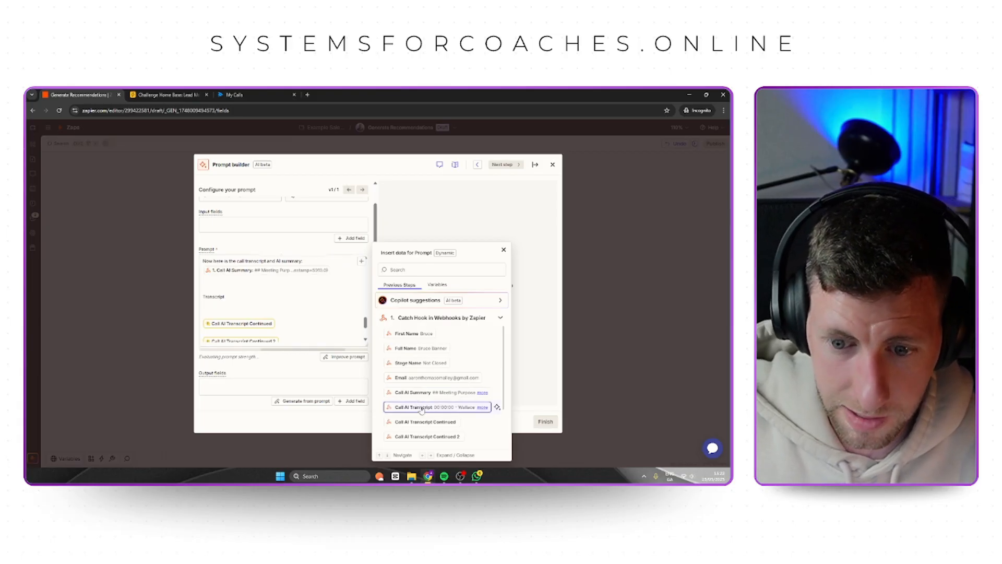
{"action": "left_click", "coordinate": [421, 407]}
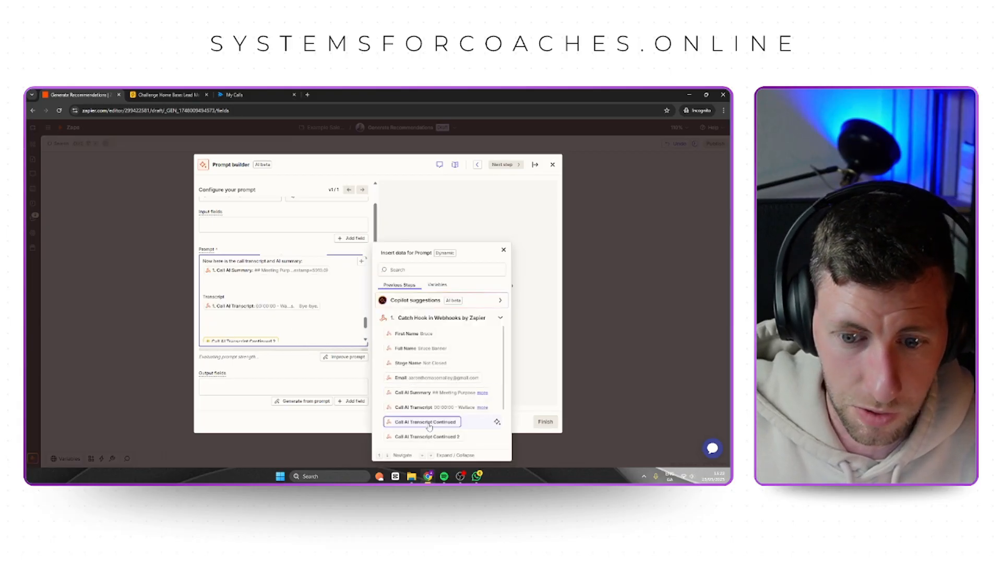
{"action": "left_click", "coordinate": [424, 421]}
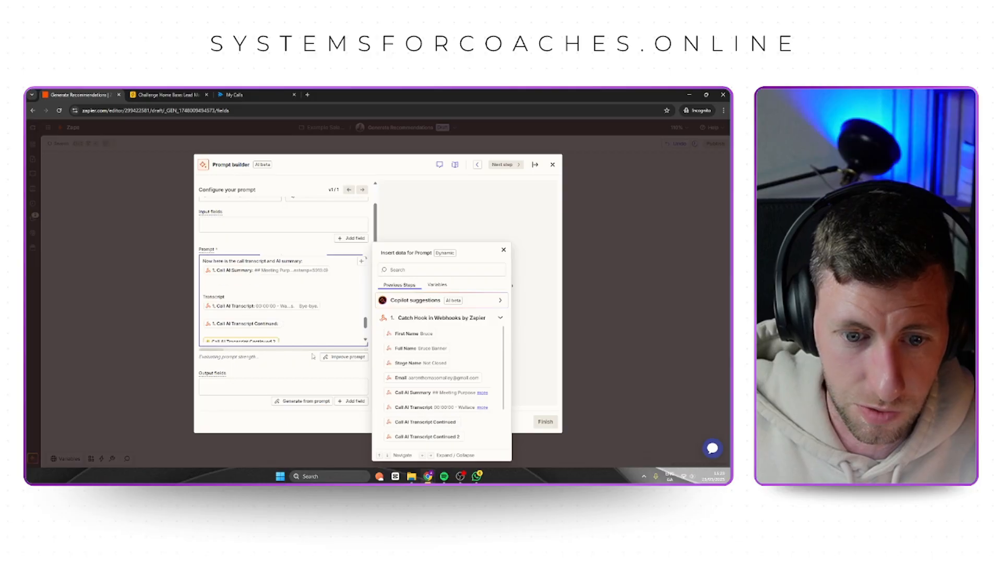
{"action": "left_click", "coordinate": [427, 437]}
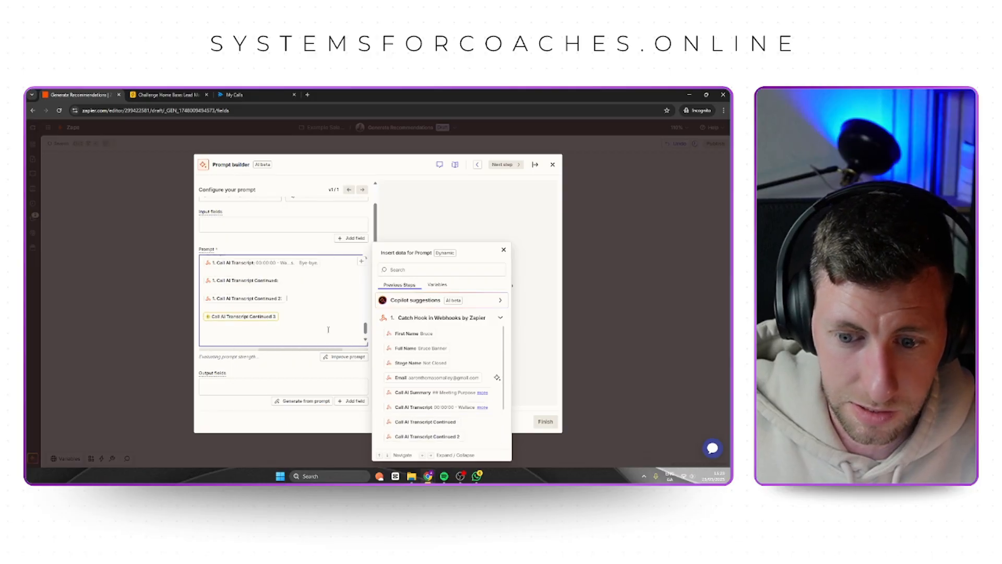
Replace the prompt's Call AI Transcript Continued 3 placeholder with the matching Catch Hook field and close the data picker.
{"action": "scroll", "coordinate": [327, 328], "scroll_direction": "down", "scroll_amount": 1}
{"action": "left_click", "coordinate": [291, 303]}
{"action": "key", "text": "BackSpace"}
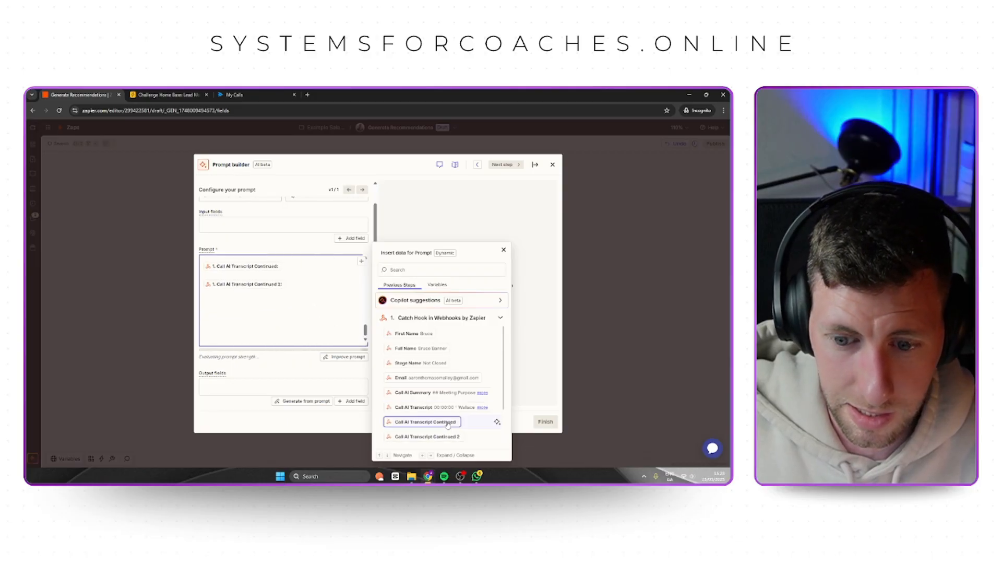
{"action": "scroll", "coordinate": [448, 425], "scroll_direction": "down", "scroll_amount": 1}
{"action": "key", "text": "Escape"}
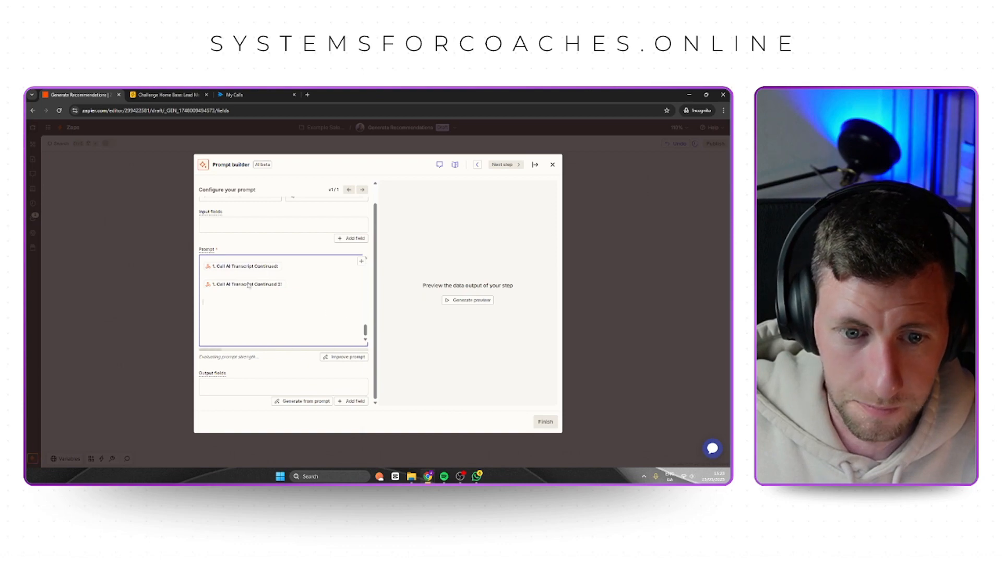
{"action": "left_click", "coordinate": [237, 302]}
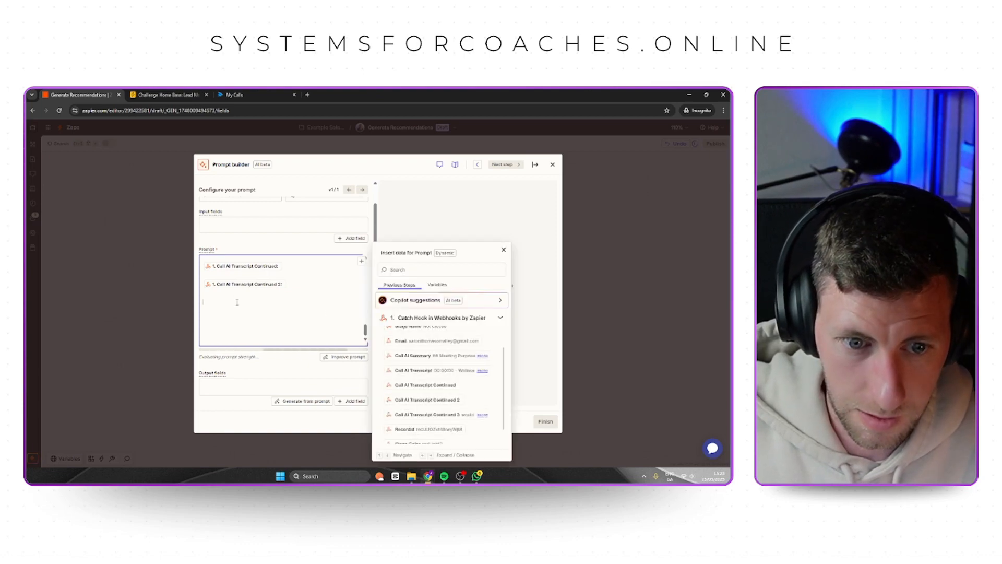
{"action": "scroll", "coordinate": [444, 391], "scroll_direction": "down", "scroll_amount": 1}
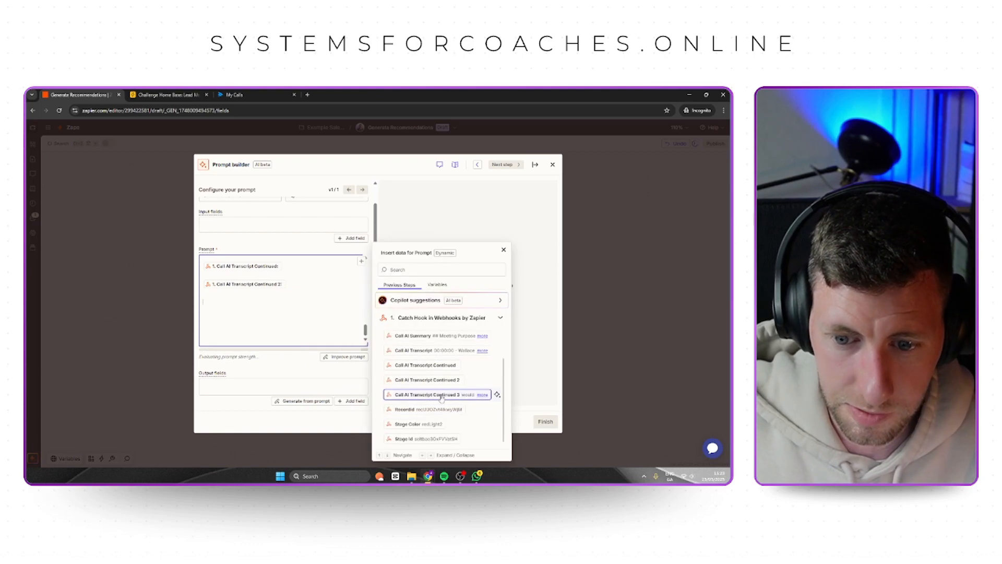
{"action": "left_click", "coordinate": [444, 394]}
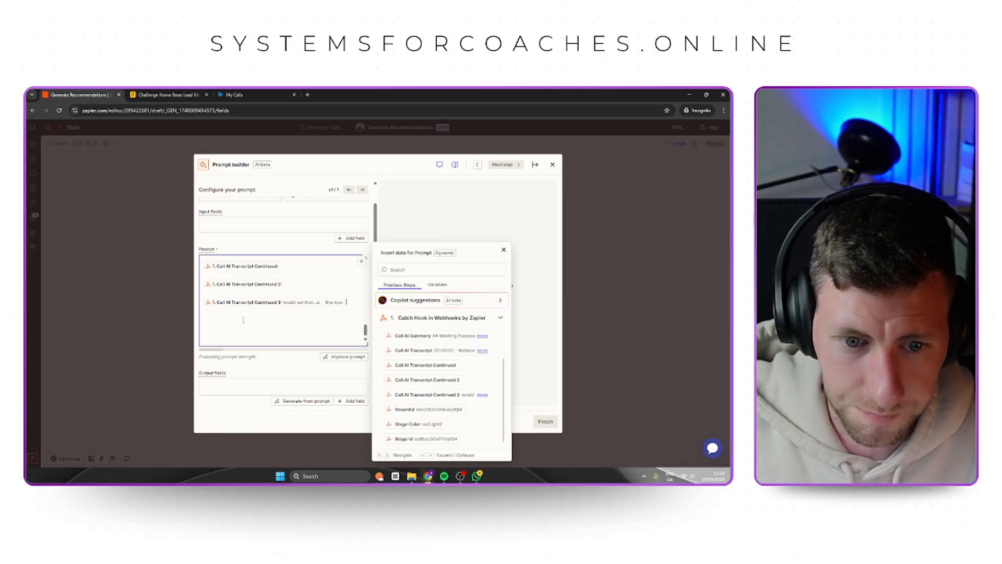
{"action": "left_click", "coordinate": [308, 371]}
Generate a preview of the prompt's output, check the prompt settings and finish the prompt builder step.
{"action": "scroll", "coordinate": [321, 262], "scroll_direction": "up", "scroll_amount": 1}
{"action": "scroll", "coordinate": [320, 263], "scroll_direction": "up", "scroll_amount": 3}
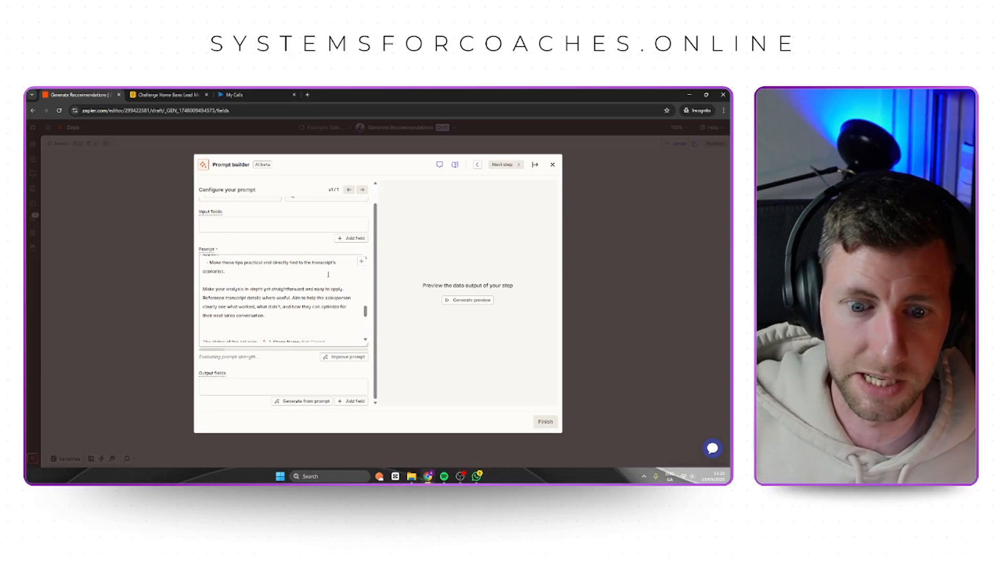
{"action": "left_click", "coordinate": [459, 301]}
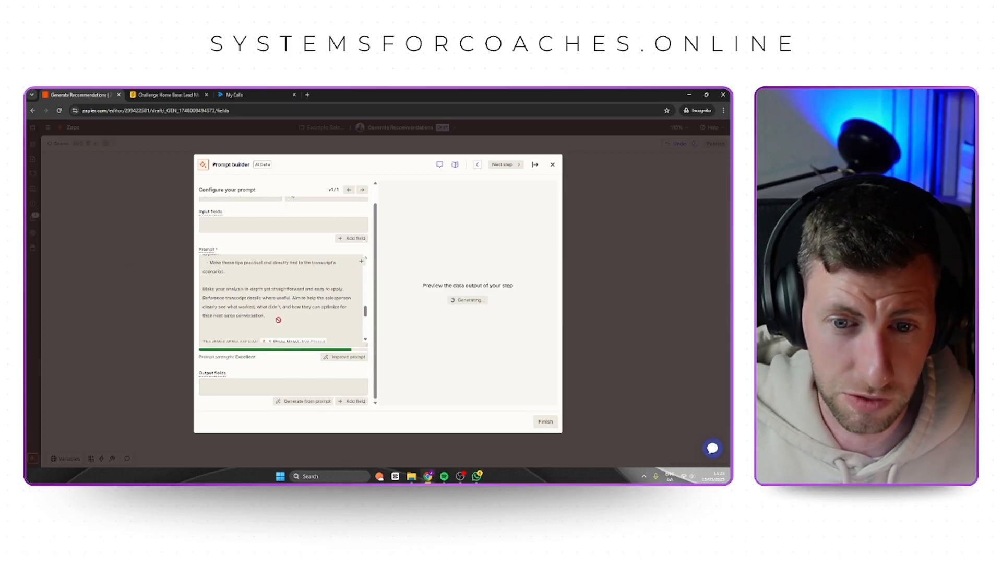
{"action": "scroll", "coordinate": [341, 323], "scroll_direction": "down", "scroll_amount": 5}
{"action": "scroll", "coordinate": [340, 323], "scroll_direction": "down", "scroll_amount": 3}
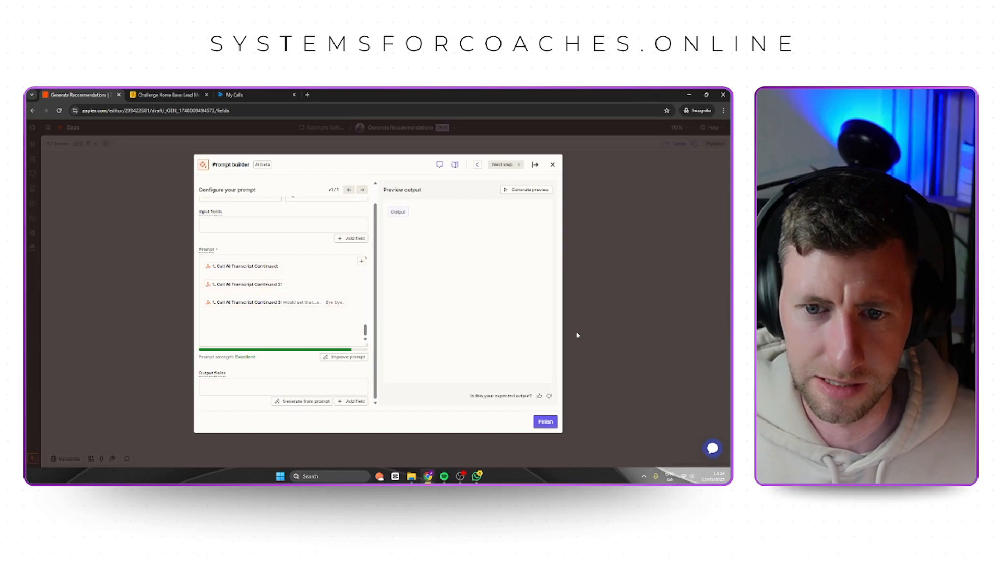
{"action": "scroll", "coordinate": [334, 355], "scroll_direction": "up", "scroll_amount": 1}
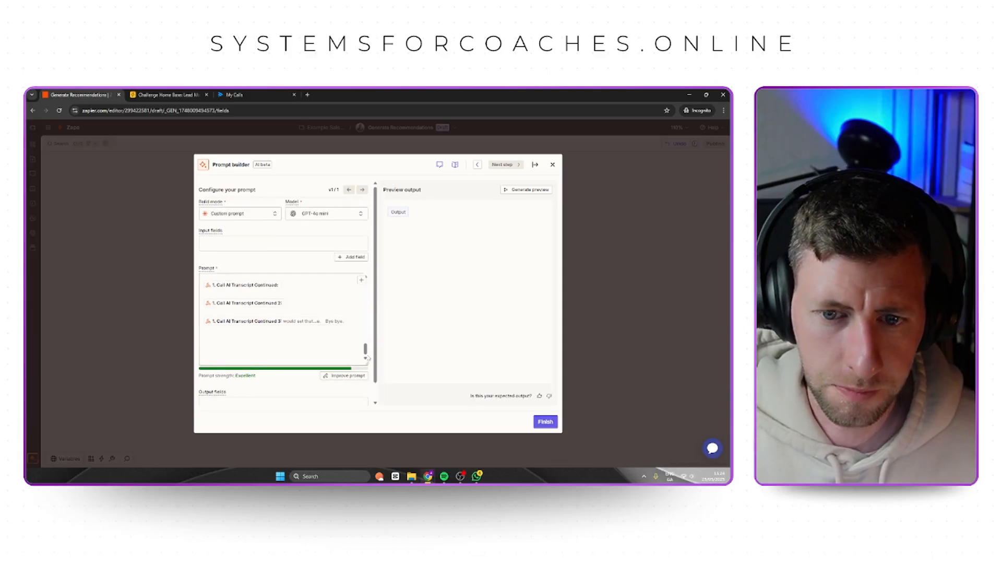
{"action": "scroll", "coordinate": [334, 357], "scroll_direction": "down", "scroll_amount": 1}
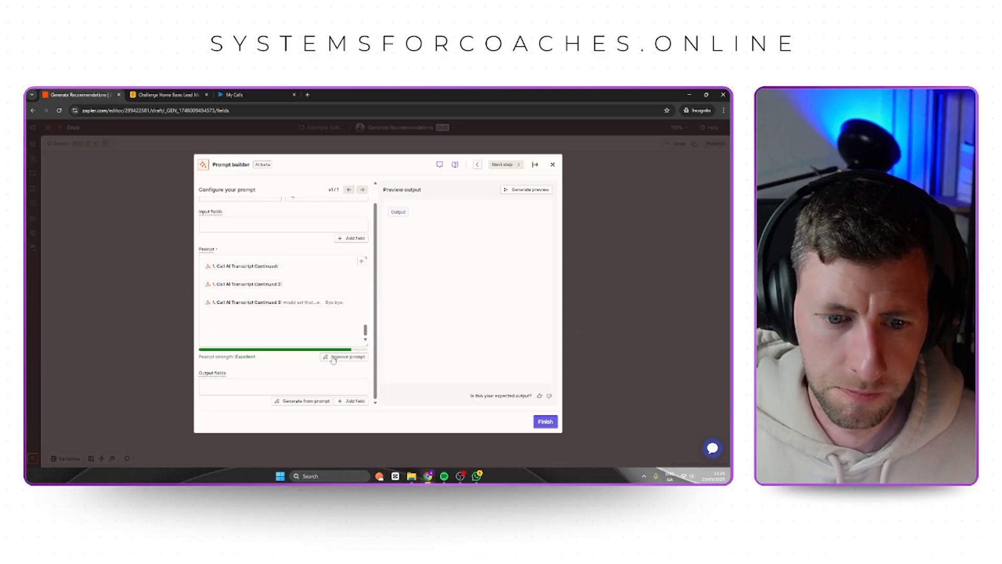
{"action": "left_click", "coordinate": [545, 421]}
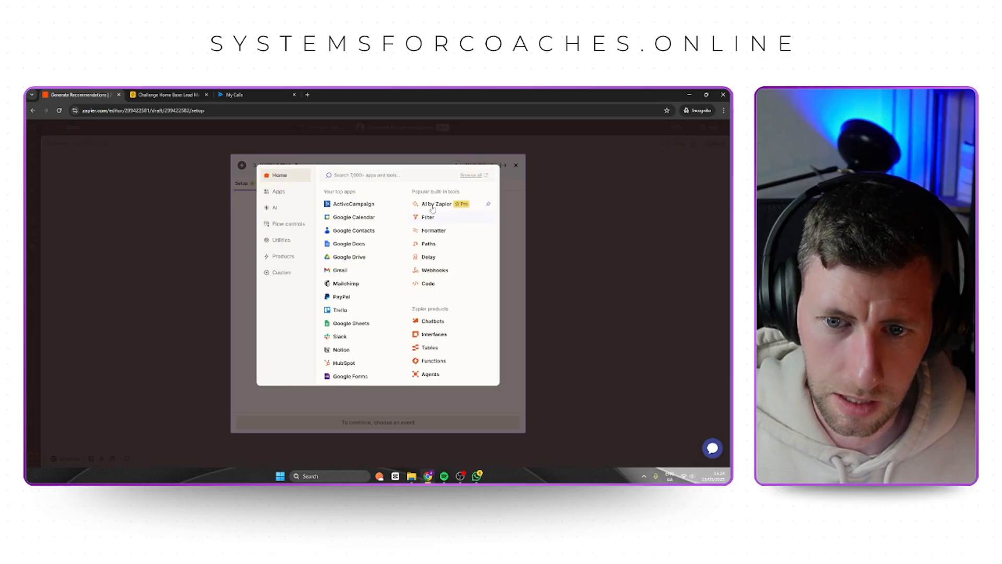
Set up the third step as an Airtable action with the Update Record event.
{"action": "left_click", "coordinate": [360, 177]}
{"action": "type", "text": "airtable"}
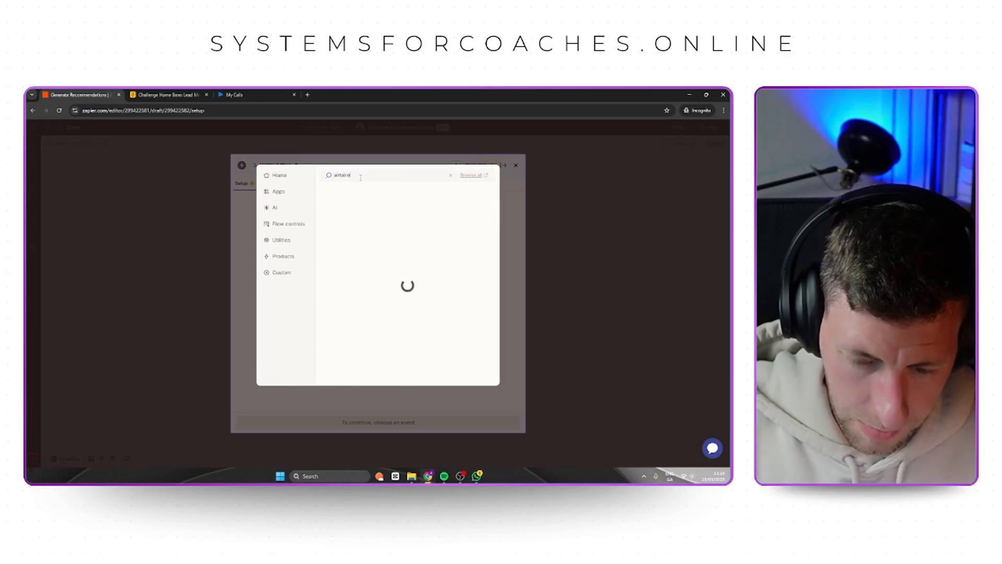
{"action": "left_click", "coordinate": [353, 193]}
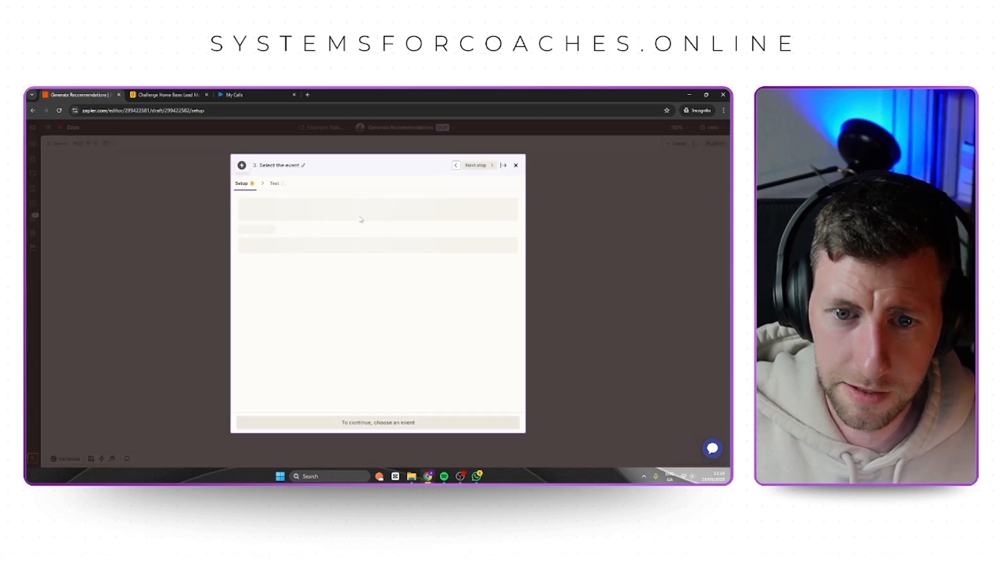
{"action": "left_click", "coordinate": [295, 245]}
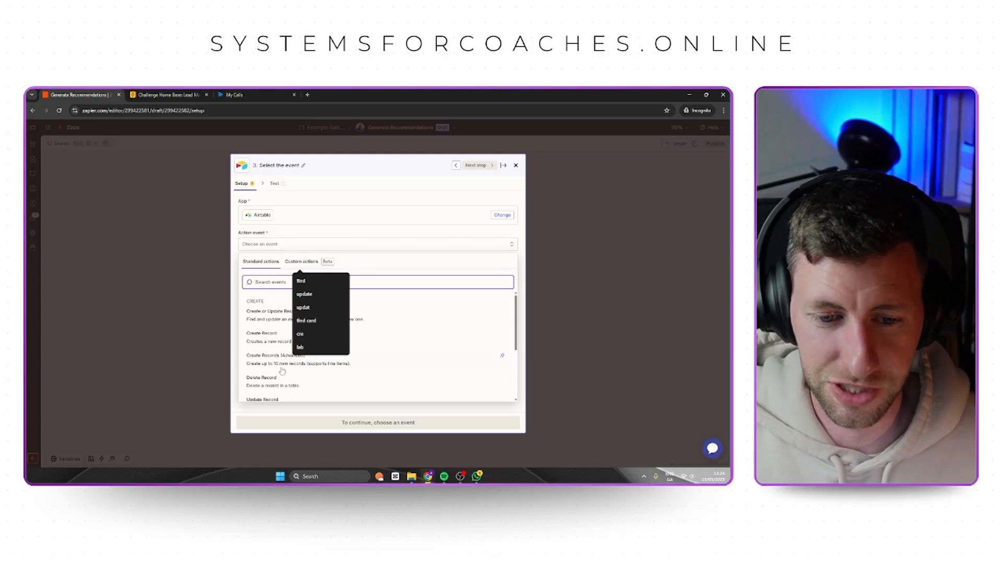
{"action": "scroll", "coordinate": [283, 361], "scroll_direction": "down", "scroll_amount": 1}
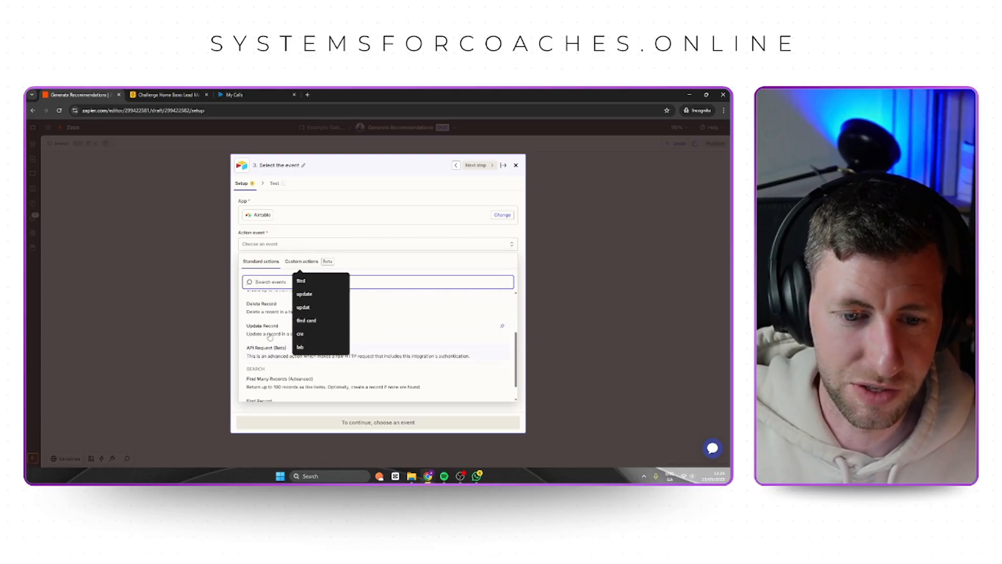
{"action": "left_click", "coordinate": [283, 362]}
Connect the Update Record step to the Challenge home base Airtable account and continue to its field configuration.
{"action": "left_click", "coordinate": [507, 279]}
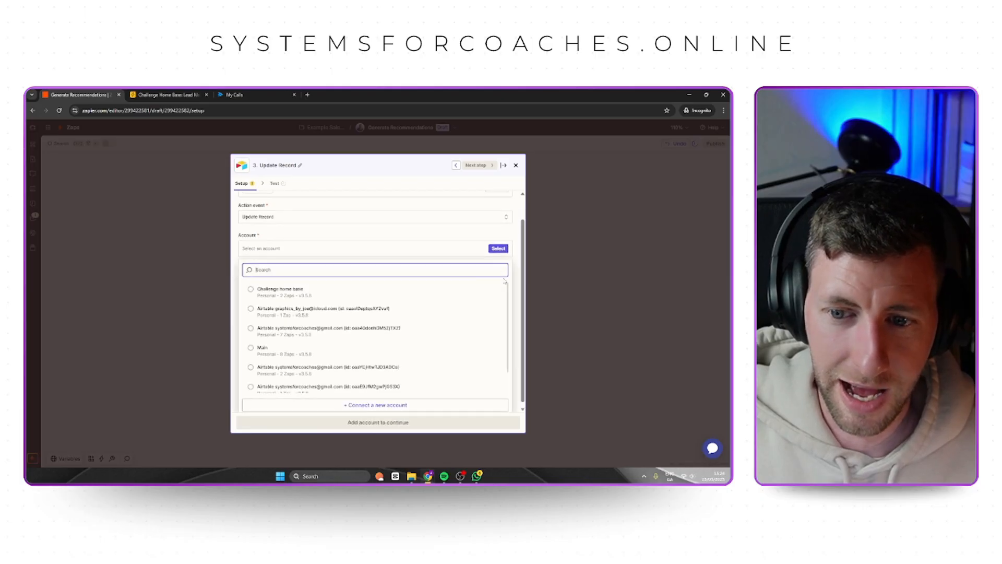
{"action": "left_click", "coordinate": [426, 235]}
{"action": "left_click", "coordinate": [343, 278]}
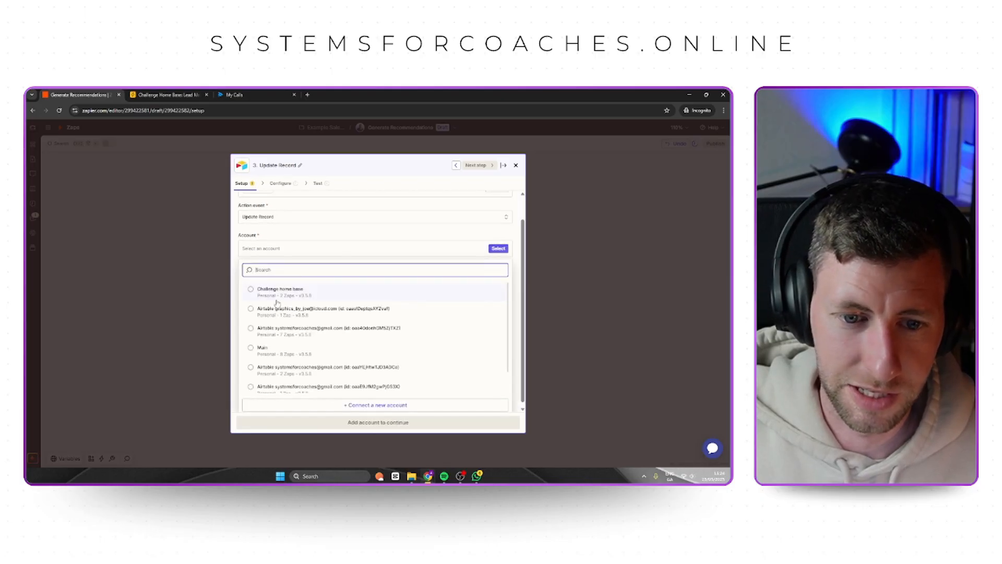
{"action": "left_click", "coordinate": [313, 288]}
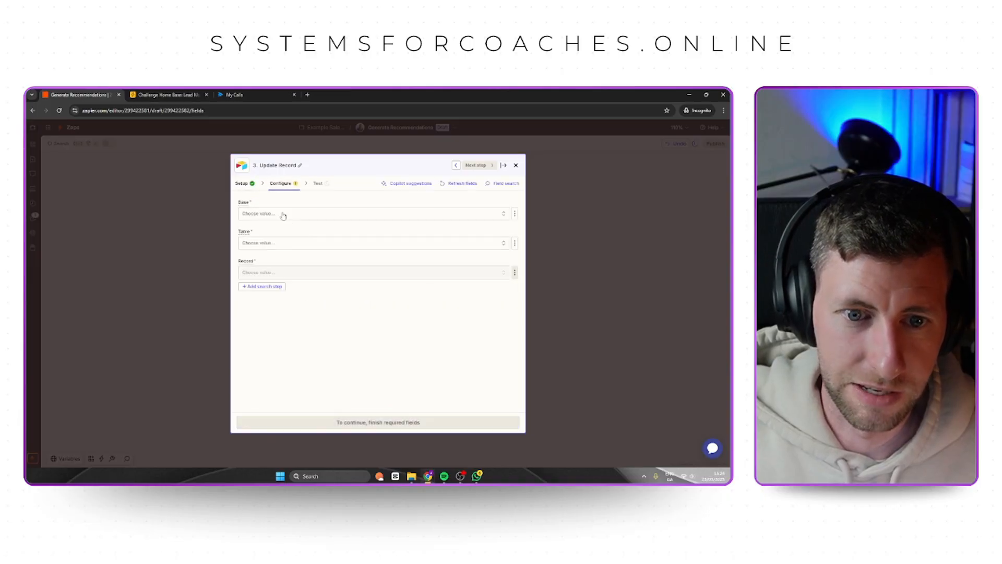
Set the base to Challenge Home Base and the table to Lead Management Board, and dock the step editor beside the flow.
{"action": "left_click", "coordinate": [289, 215]}
{"action": "left_click", "coordinate": [282, 250]}
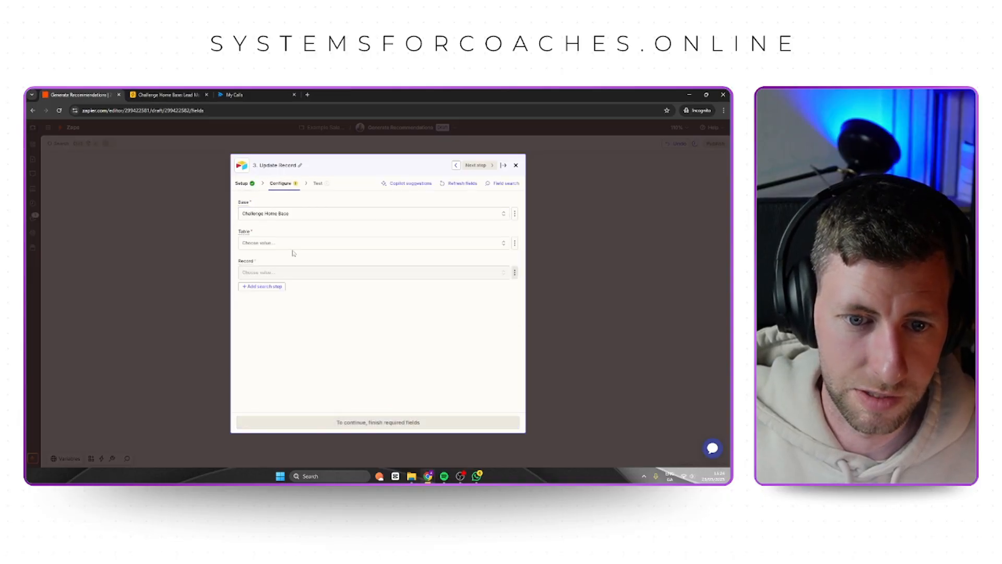
{"action": "left_click", "coordinate": [283, 242]}
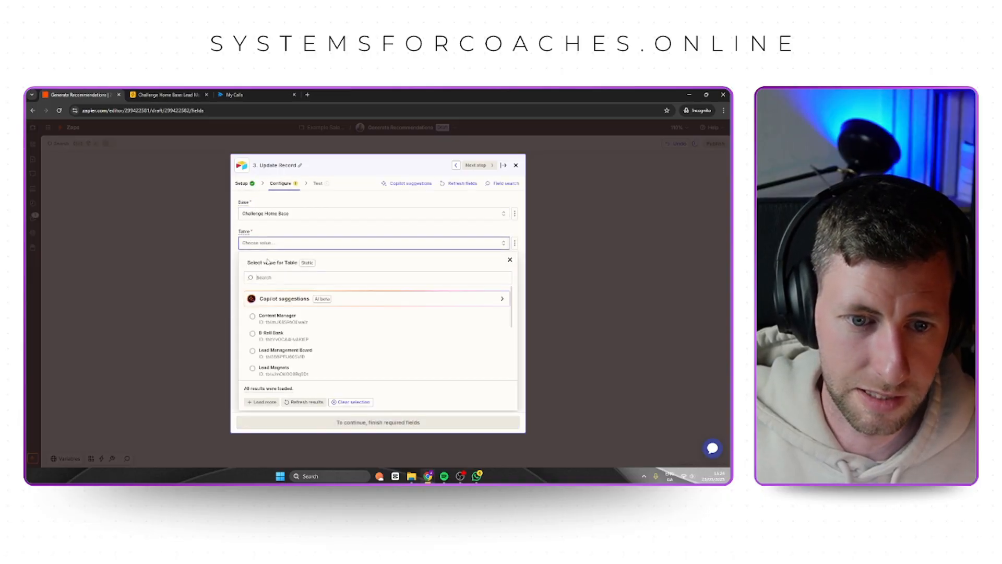
{"action": "left_click", "coordinate": [292, 359]}
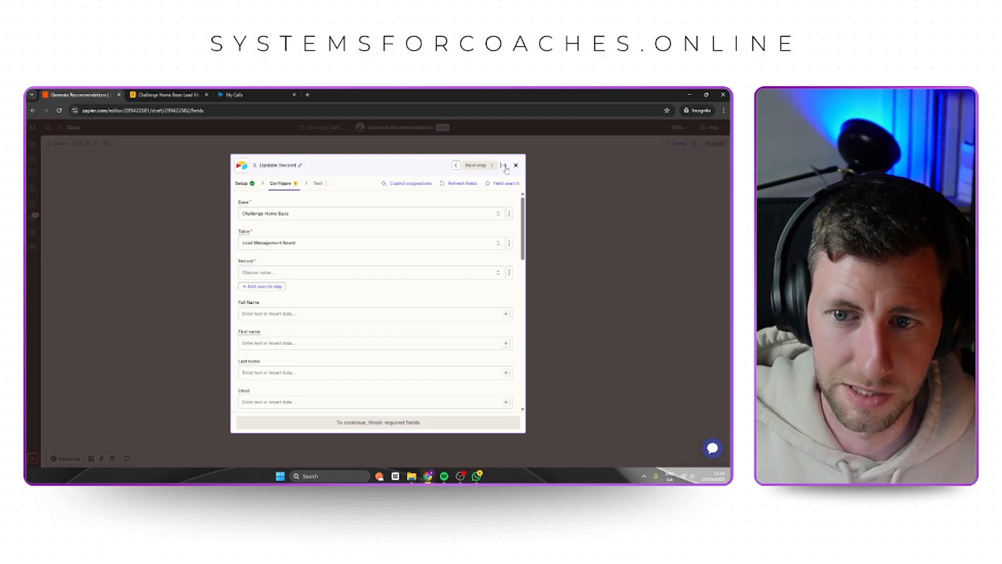
{"action": "left_click", "coordinate": [504, 167]}
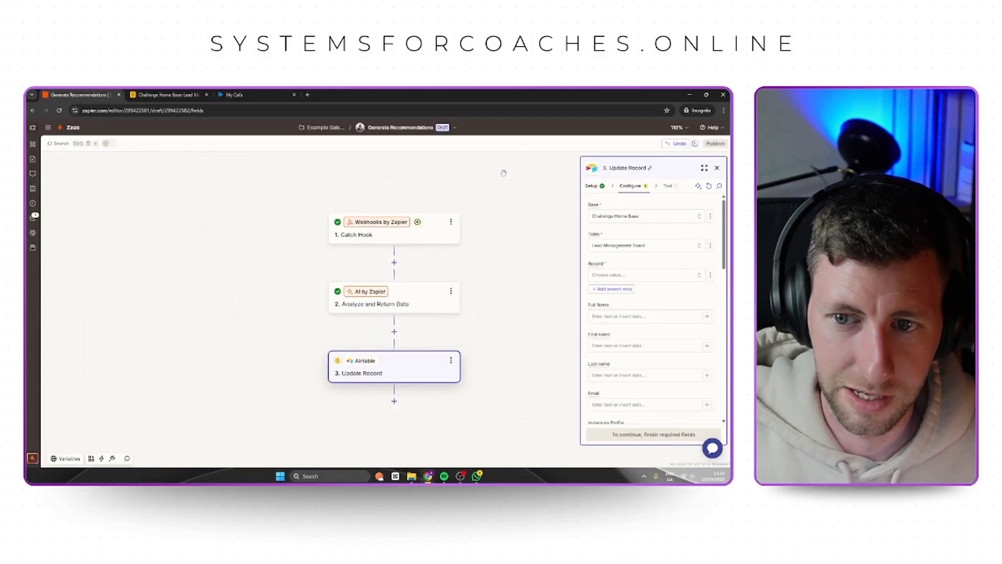
{"action": "left_click", "coordinate": [641, 275]}
{"action": "left_click", "coordinate": [696, 283]}
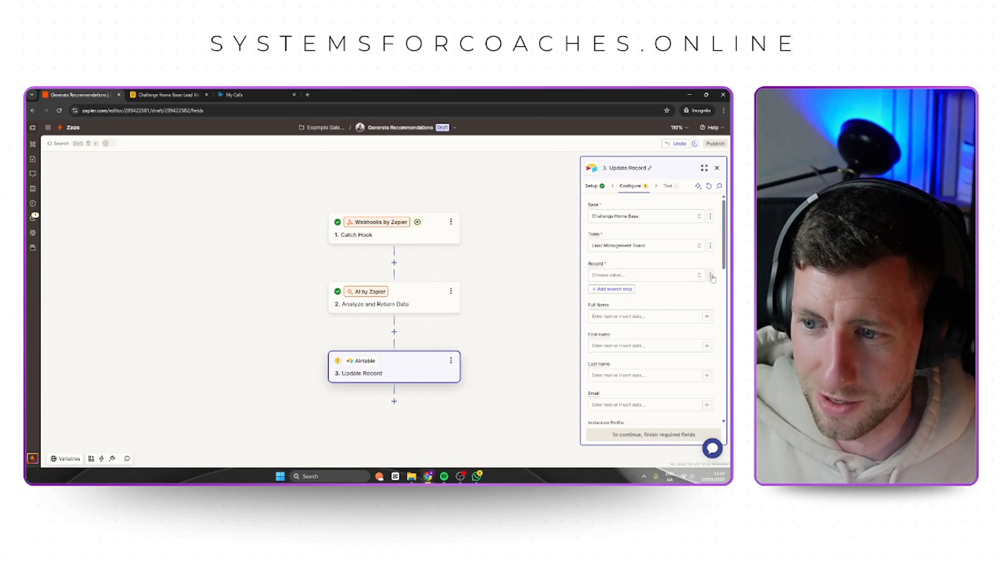
{"action": "left_click", "coordinate": [711, 275]}
{"action": "left_click", "coordinate": [673, 307]}
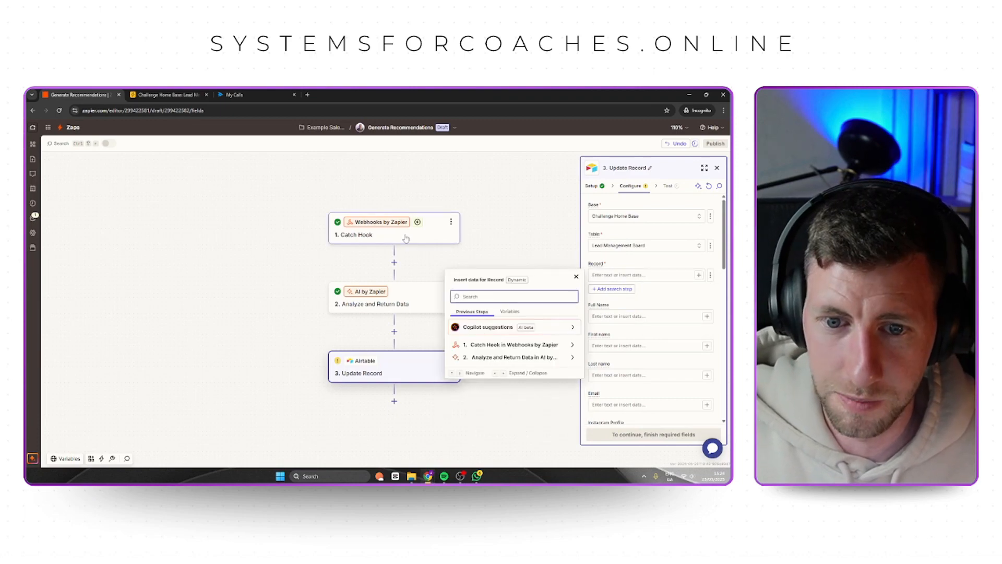
{"action": "key", "text": "Escape"}
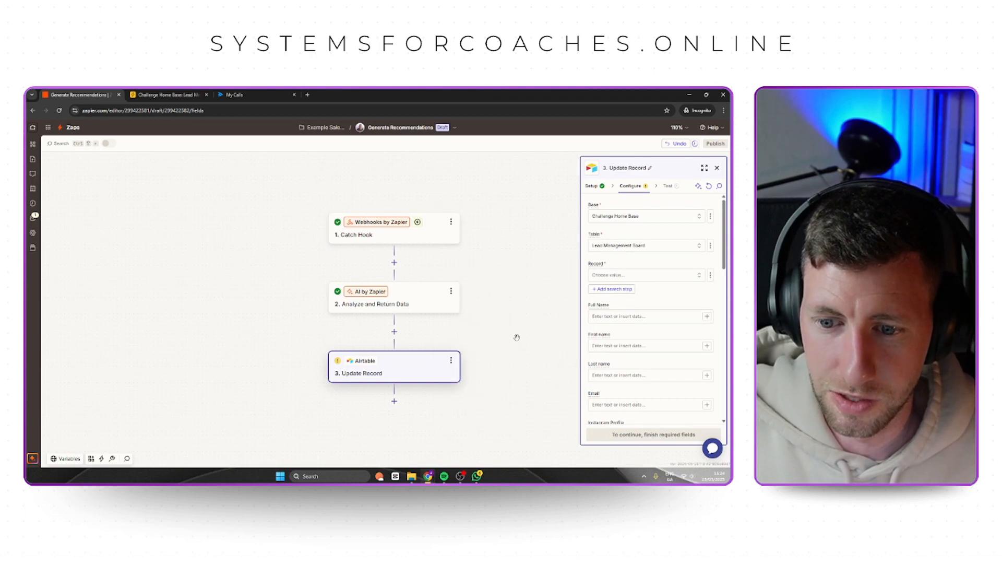
Switch the Record field to a custom value and map it to the Catch Hook's RecordId.
{"action": "left_click", "coordinate": [711, 276]}
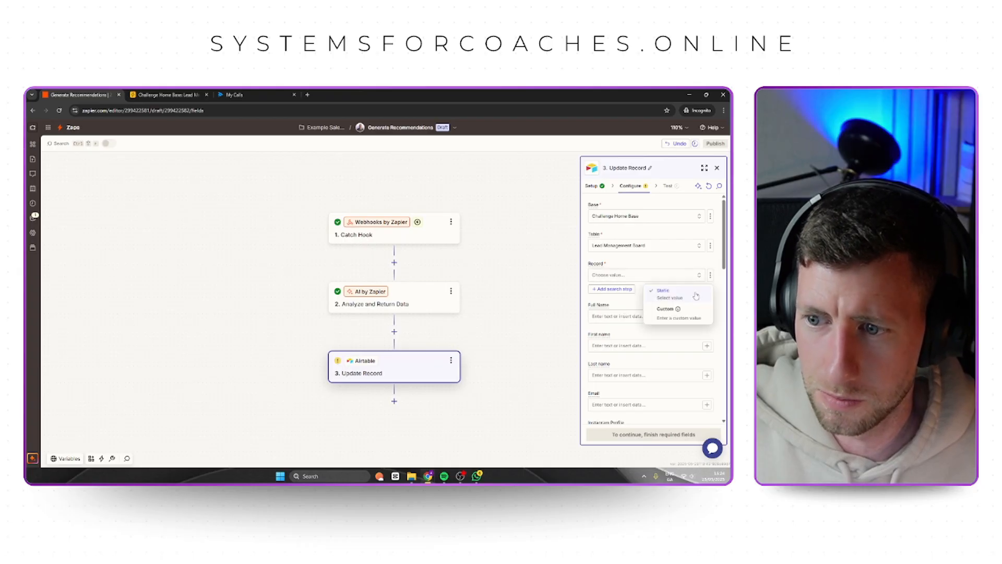
{"action": "left_click", "coordinate": [673, 311]}
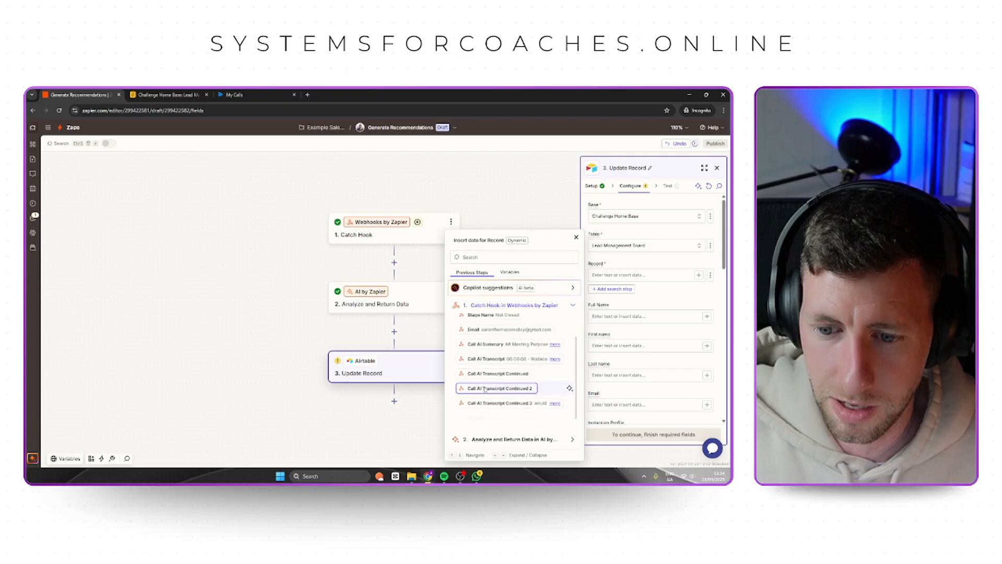
{"action": "scroll", "coordinate": [488, 394], "scroll_direction": "down", "scroll_amount": 1}
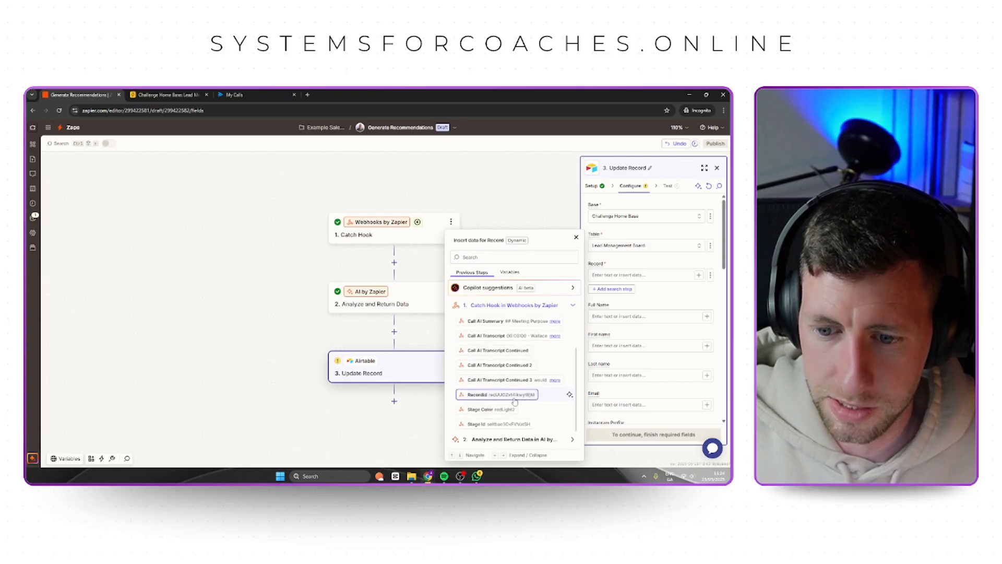
{"action": "left_click", "coordinate": [499, 395]}
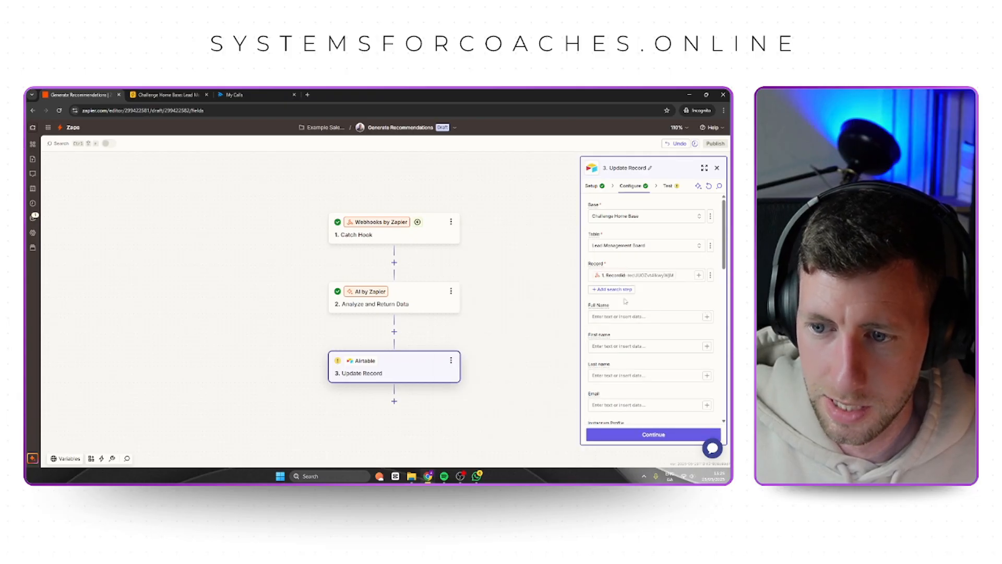
Map the Sales Trainer Feedback field to the Output of the Analyze and Return Data step.
{"action": "scroll", "coordinate": [678, 334], "scroll_direction": "down", "scroll_amount": 10}
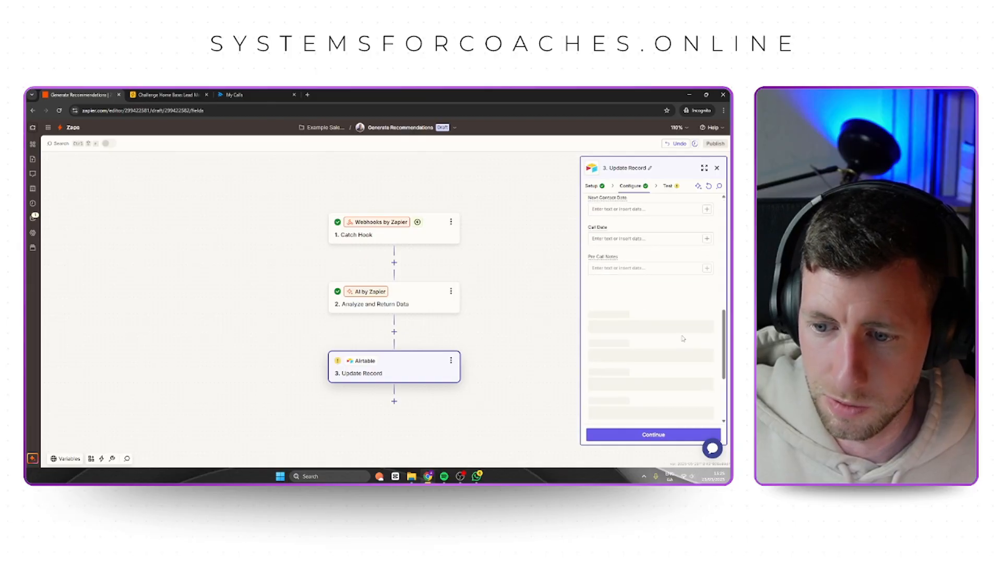
{"action": "left_click", "coordinate": [637, 283]}
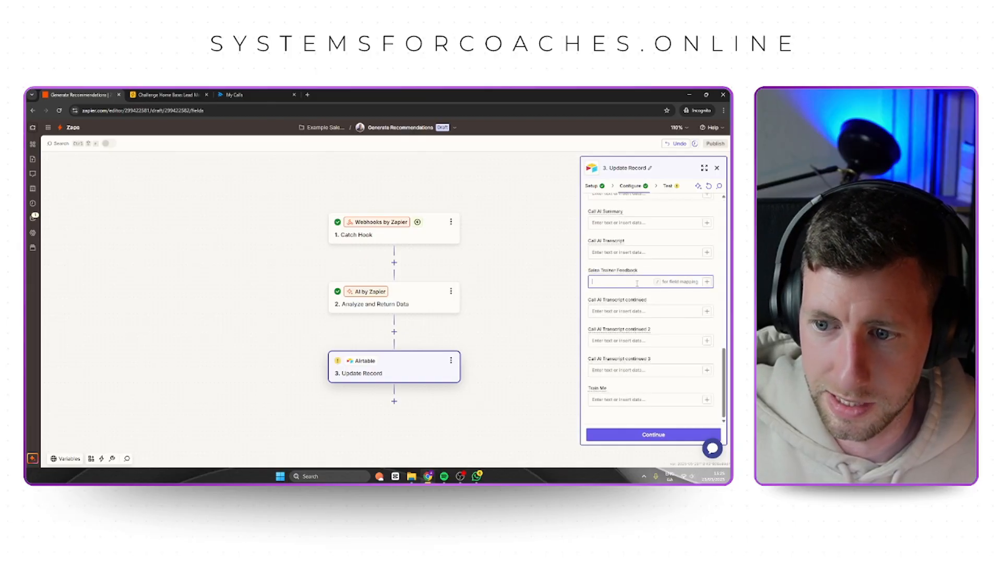
{"action": "type", "text": "/"}
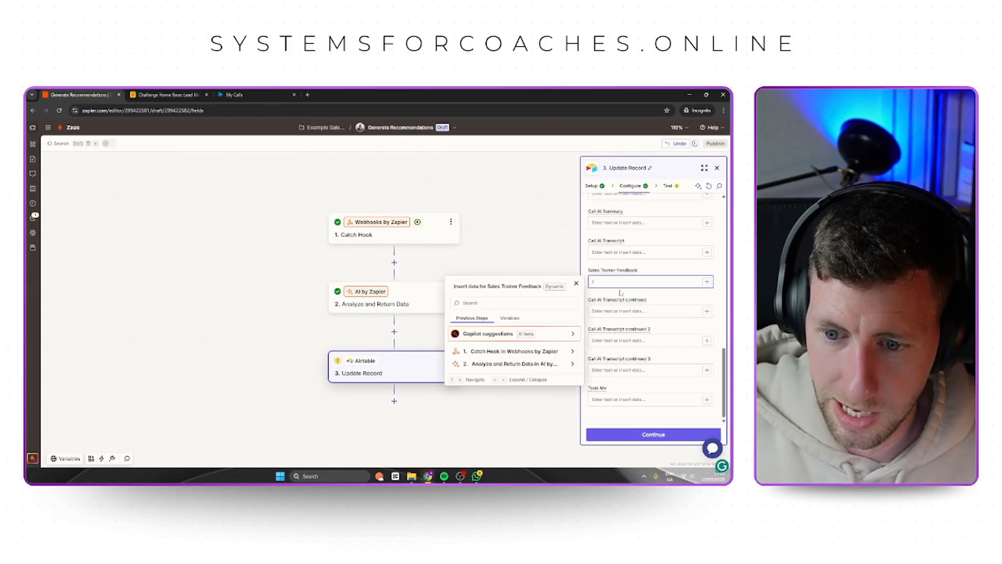
{"action": "left_click", "coordinate": [542, 365]}
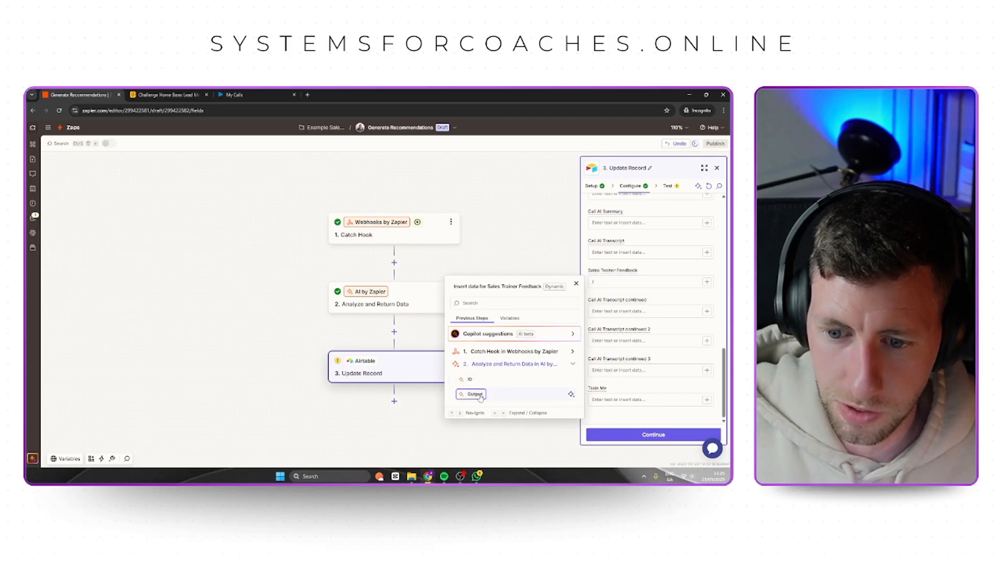
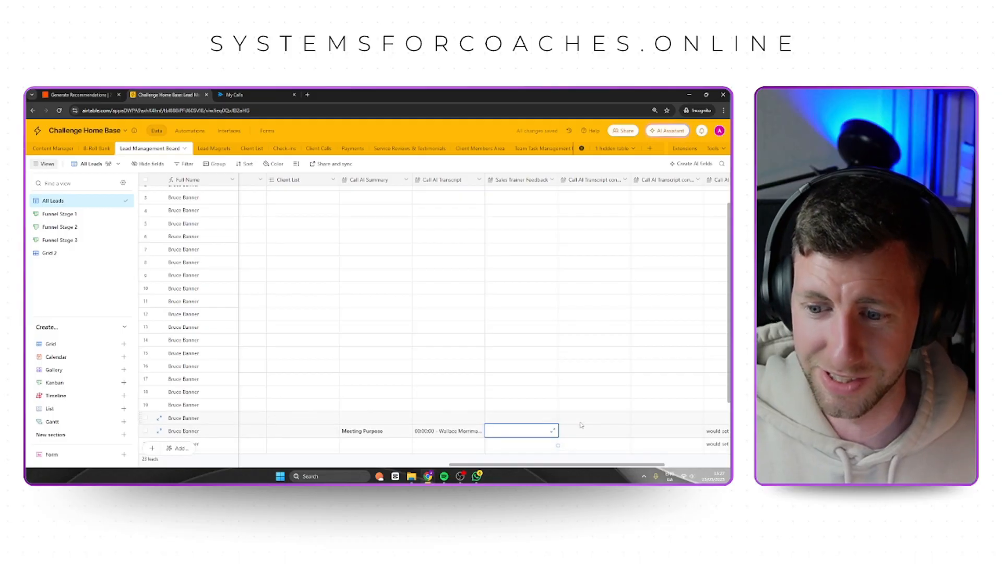
Check the Call AI Summary, Call AI Transcript and Train Me cells of the test lead in row 21.
{"action": "left_click", "coordinate": [473, 431]}
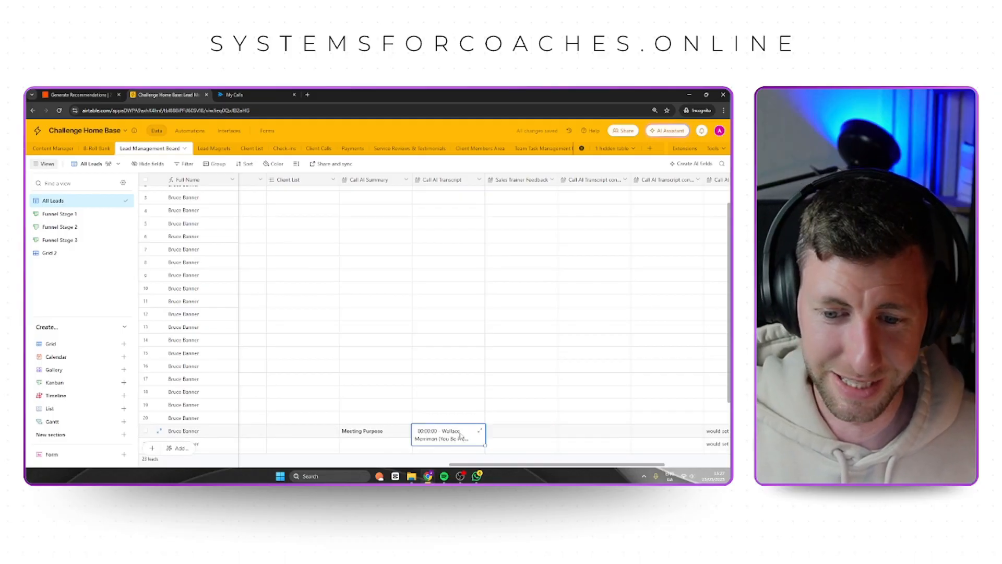
{"action": "left_click", "coordinate": [402, 439]}
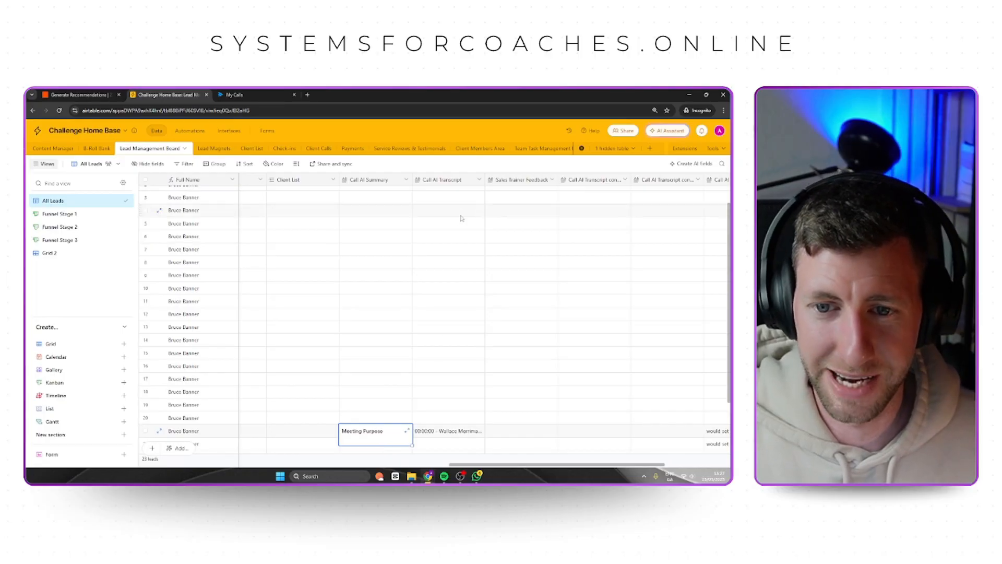
{"action": "left_click", "coordinate": [461, 434]}
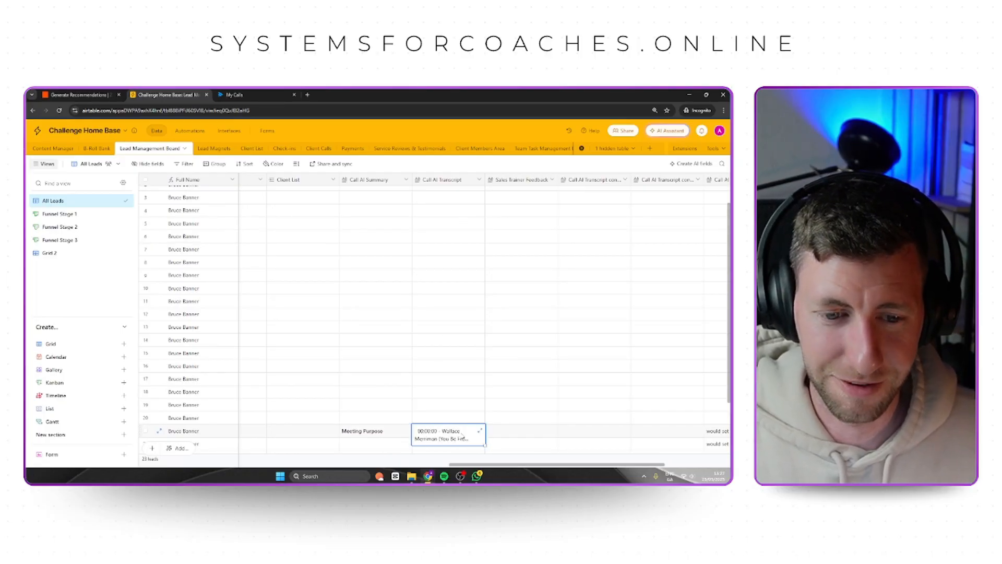
{"action": "left_click_drag", "start_coordinate": [490, 465], "coordinate": [532, 477]}
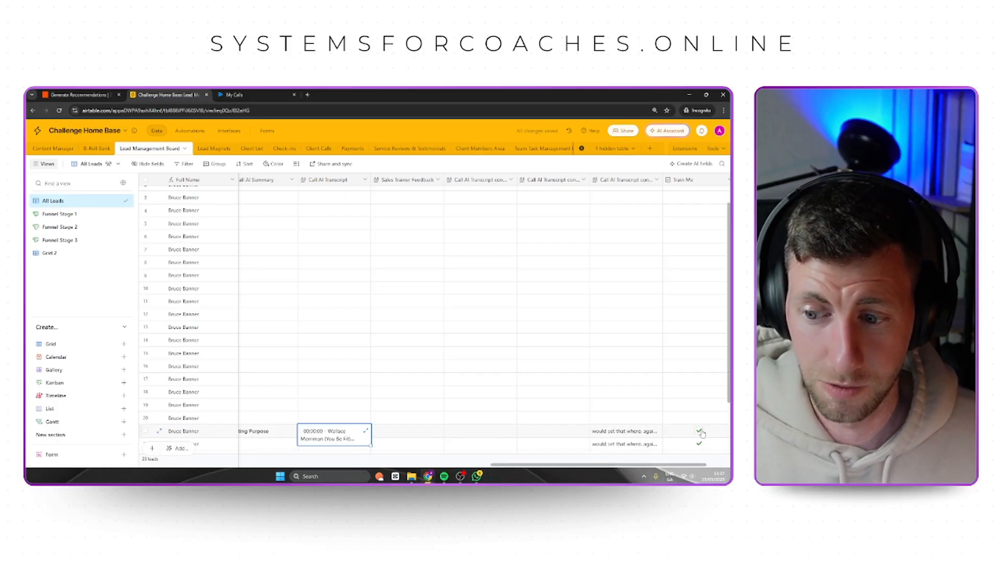
Review Automation 1's trigger conditions and its run history in Airtable.
{"action": "left_click", "coordinate": [196, 131]}
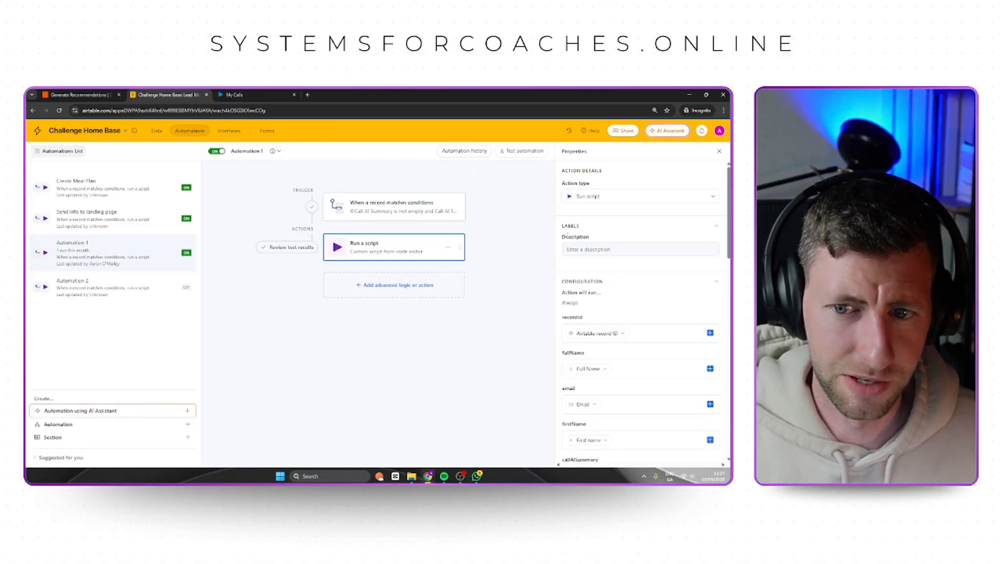
{"action": "left_click", "coordinate": [380, 211]}
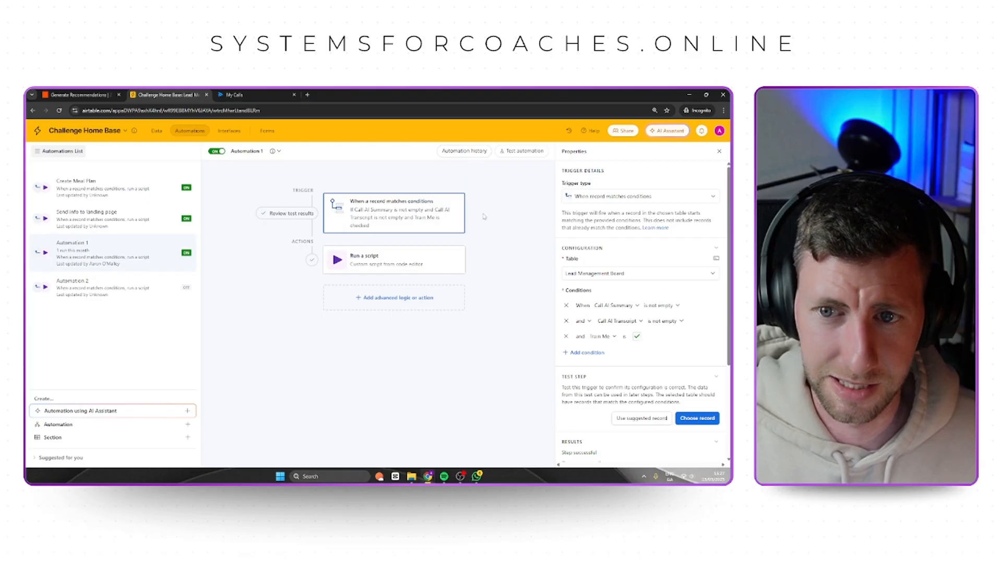
{"action": "left_click", "coordinate": [469, 152]}
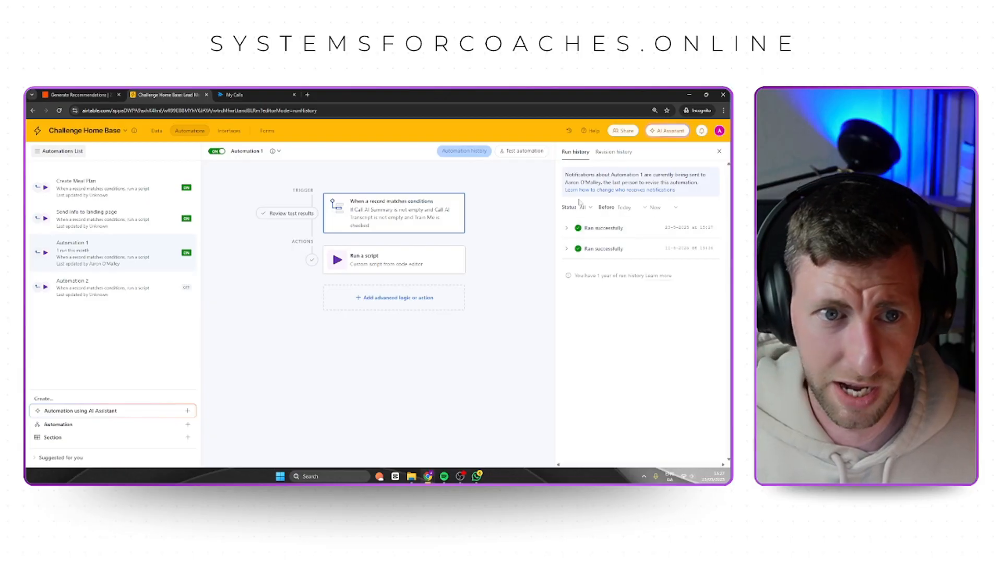
Switch to Zapier and check the Zap runs of Generate Recommendations, reloading the editor to refresh the list.
{"action": "left_click", "coordinate": [75, 95]}
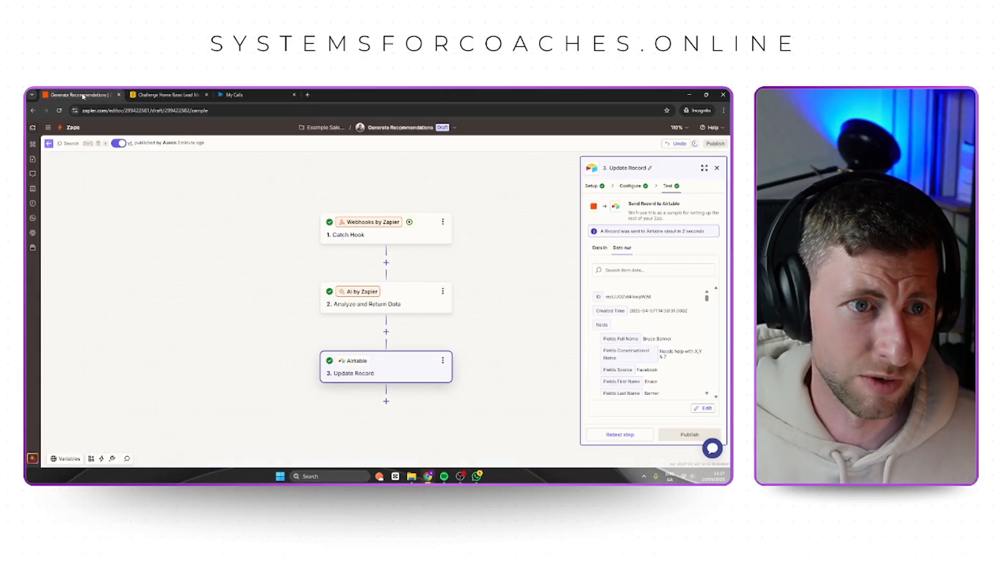
{"action": "left_click", "coordinate": [32, 205]}
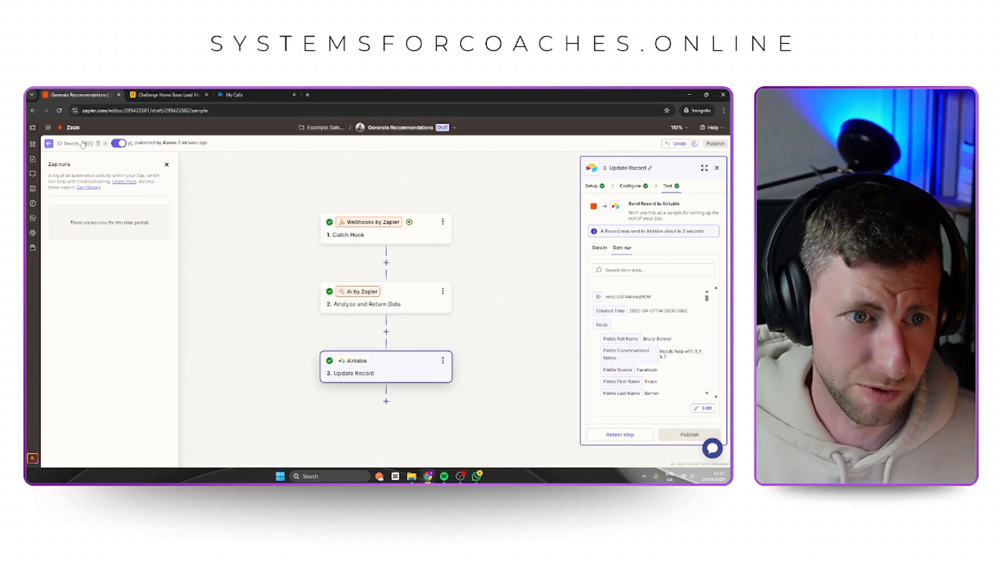
{"action": "left_click", "coordinate": [59, 110]}
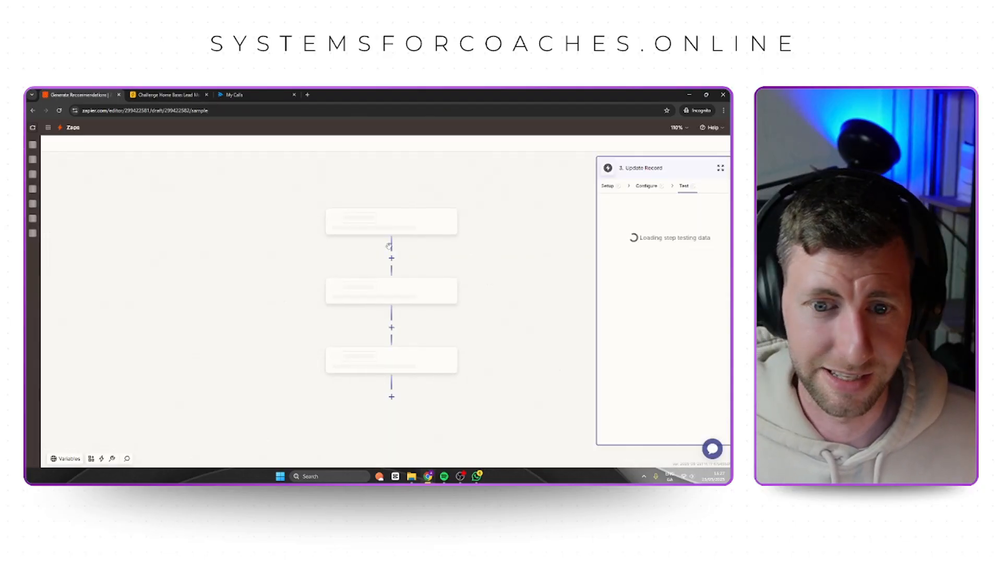
{"action": "left_click", "coordinate": [33, 205]}
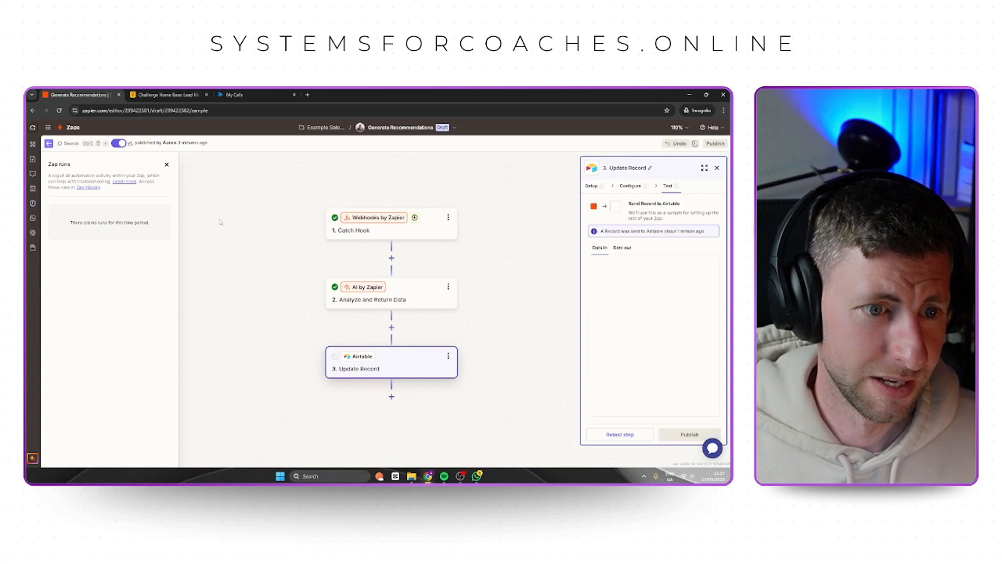
{"action": "left_click", "coordinate": [390, 233]}
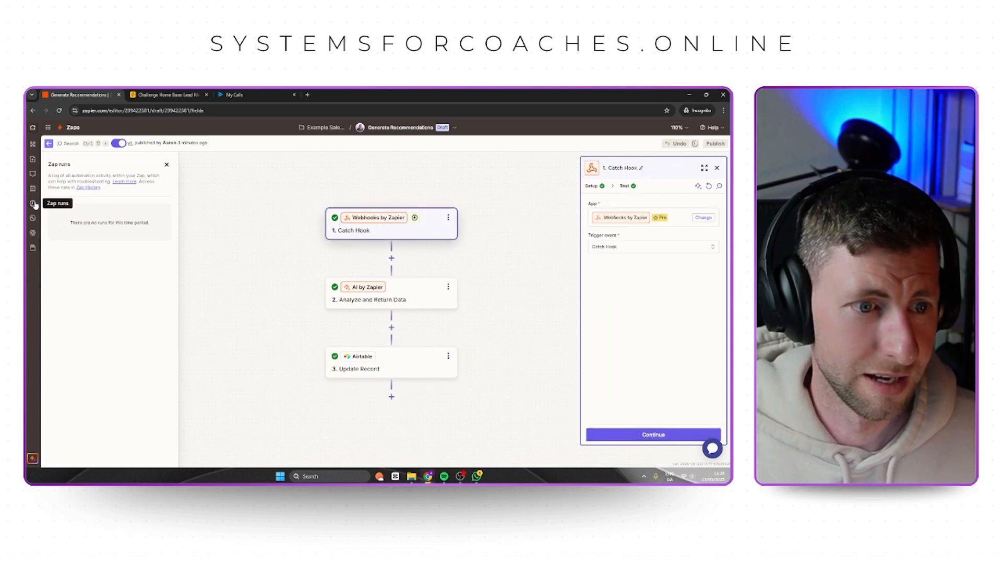
{"action": "left_click", "coordinate": [34, 204]}
{"action": "left_click", "coordinate": [34, 204]}
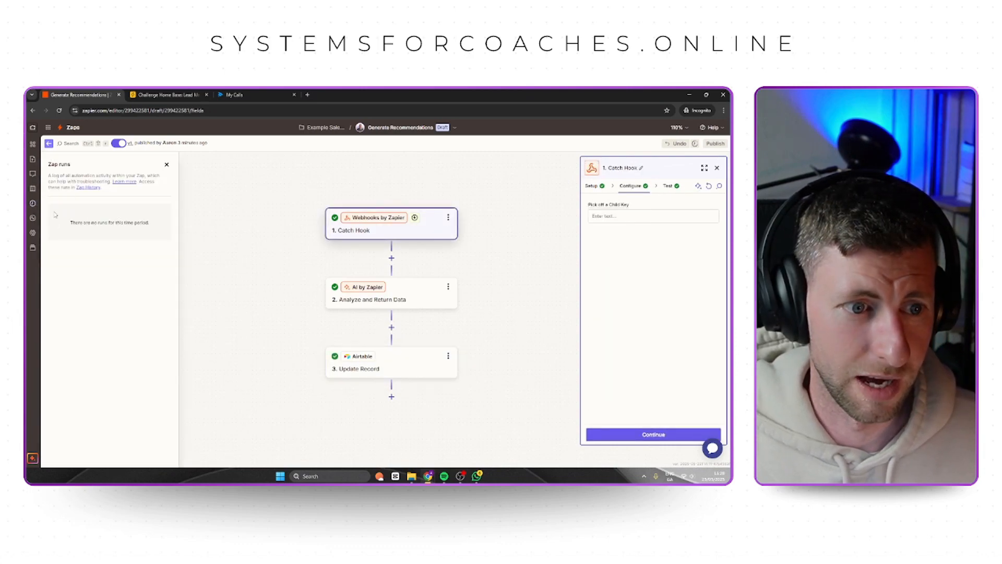
{"action": "left_click", "coordinate": [80, 127]}
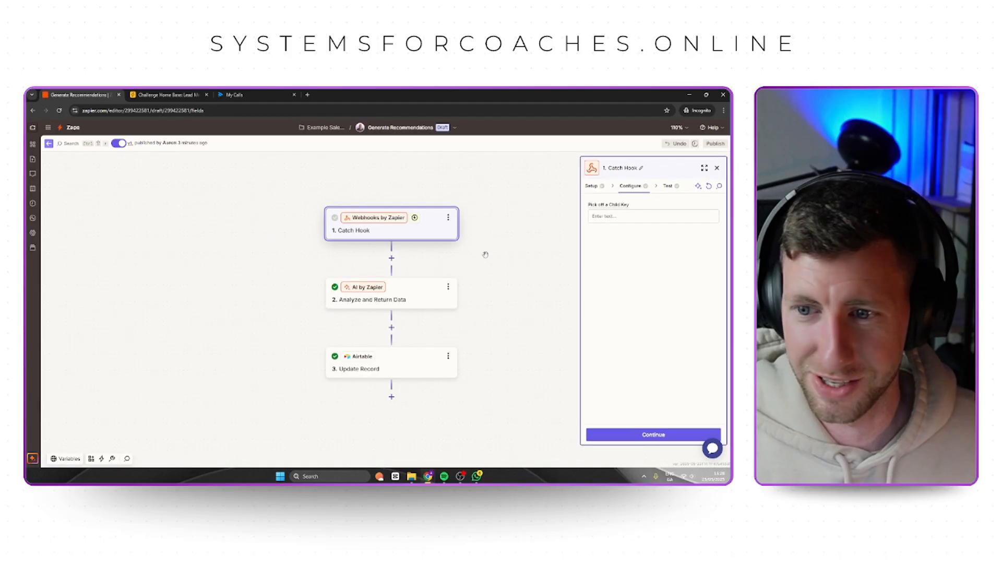
{"action": "left_click", "coordinate": [33, 205]}
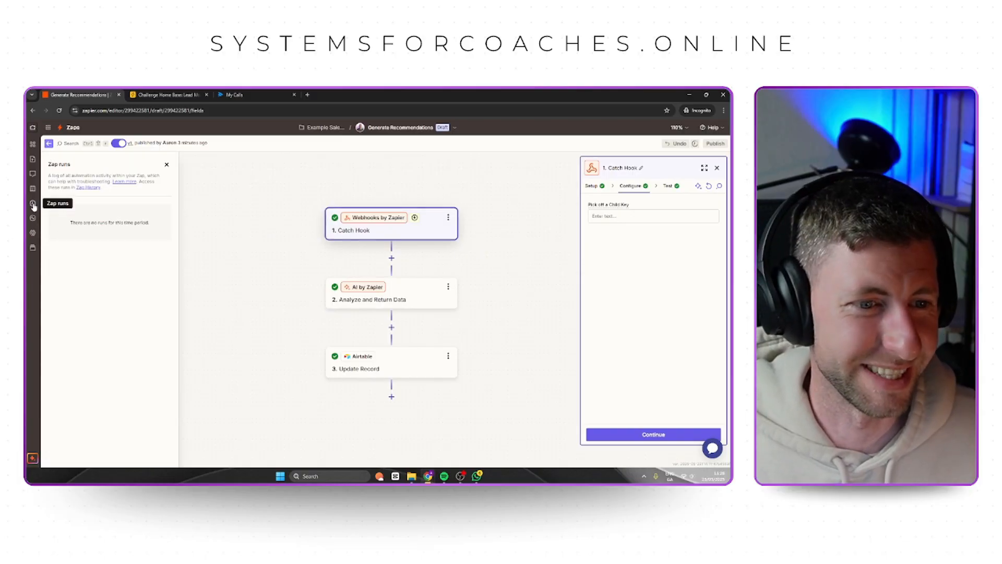
Return to Airtable's Lead Management Board and check the Sales Trainer Feedback cell of the lead in row 21.
{"action": "left_click", "coordinate": [161, 95]}
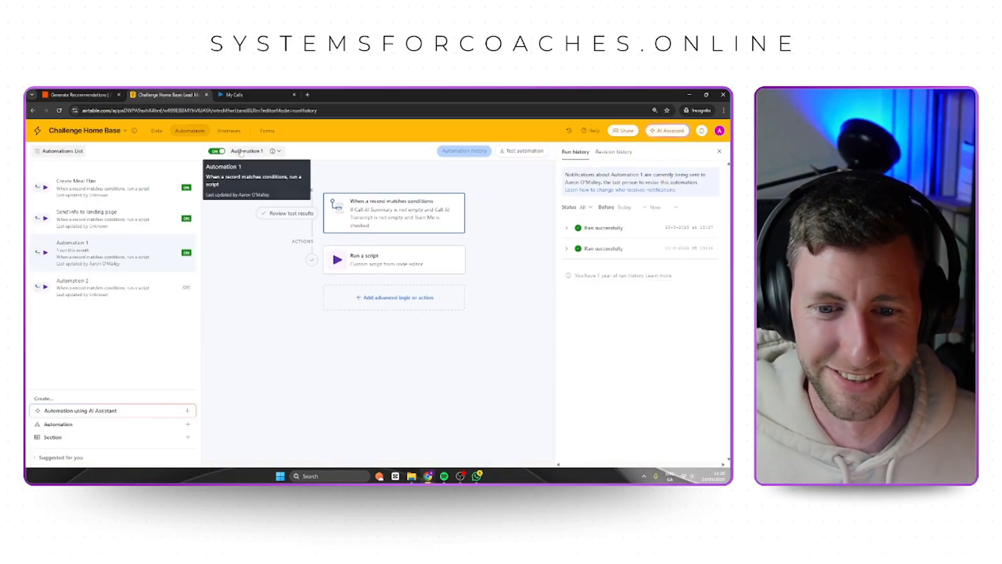
{"action": "left_click", "coordinate": [157, 131]}
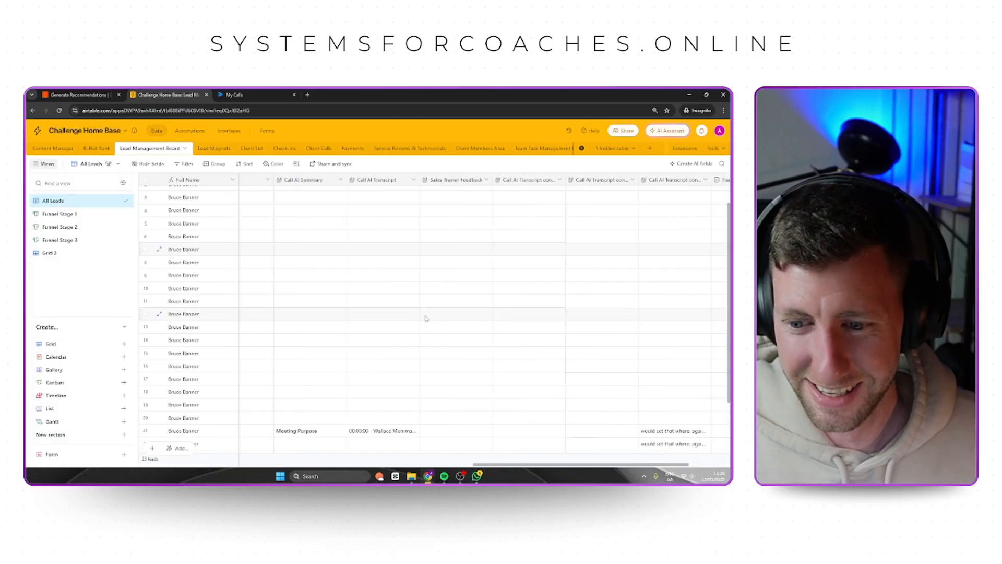
{"action": "left_click_drag", "start_coordinate": [563, 468], "coordinate": [535, 466]}
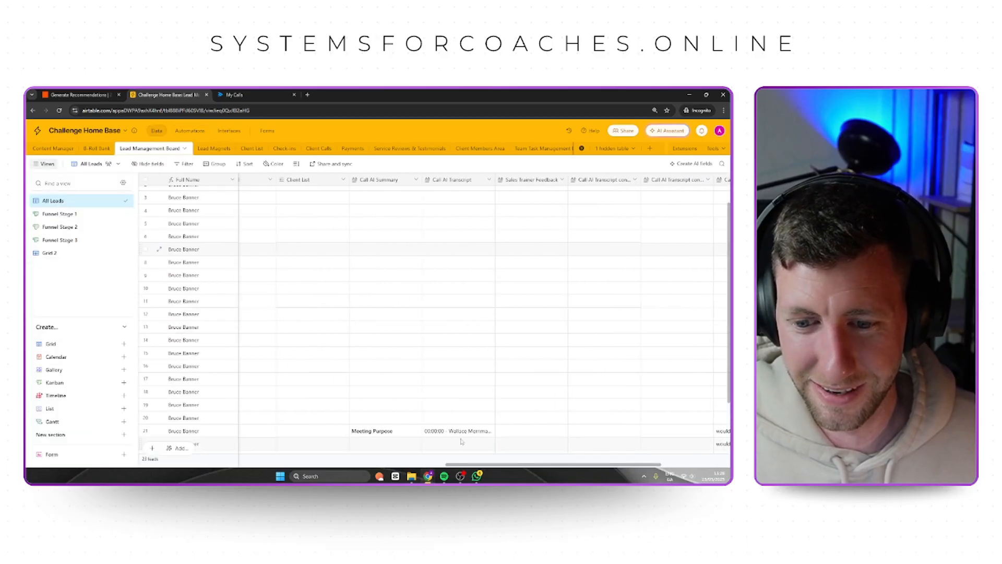
{"action": "left_click", "coordinate": [399, 435]}
{"action": "left_click", "coordinate": [535, 433]}
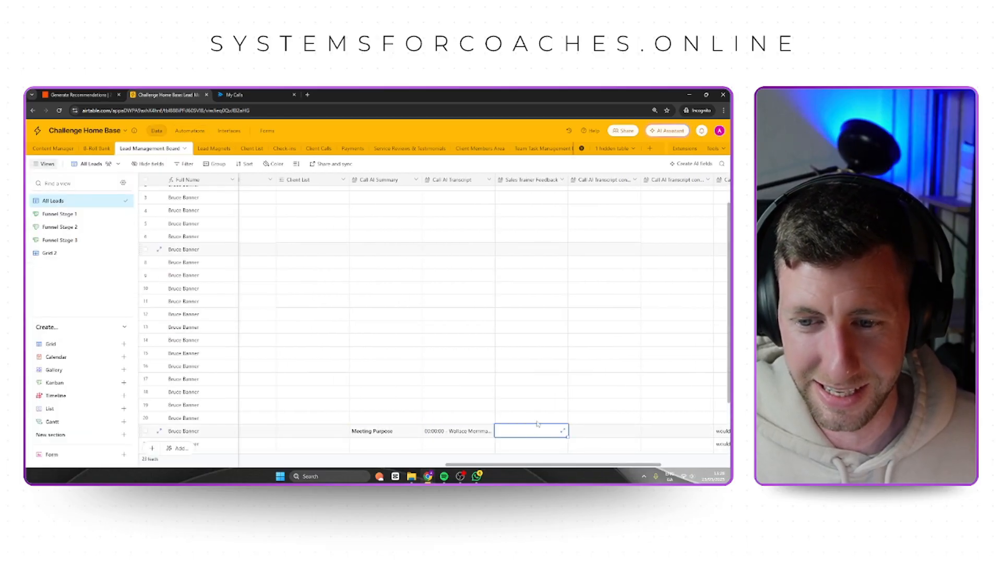
Go back to Zapier, reload the Generate Recommendations editor and check its Zap runs again.
{"action": "left_click", "coordinate": [78, 95]}
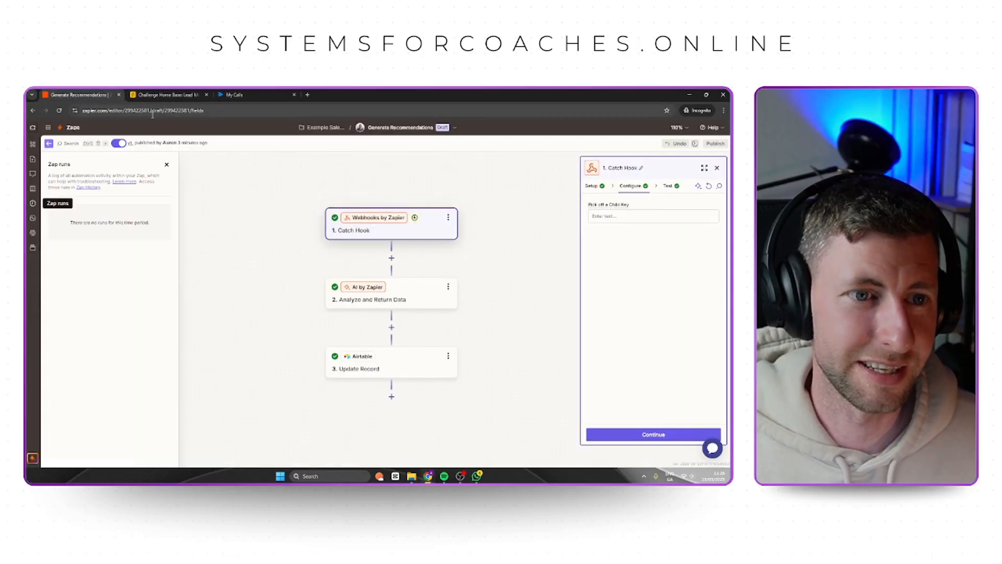
{"action": "left_click", "coordinate": [30, 203]}
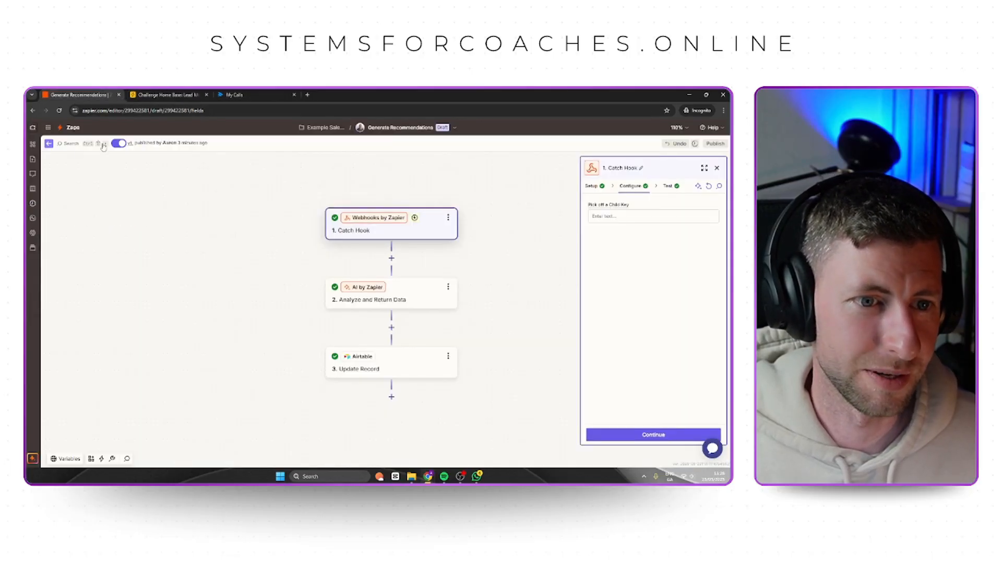
{"action": "left_click", "coordinate": [59, 111]}
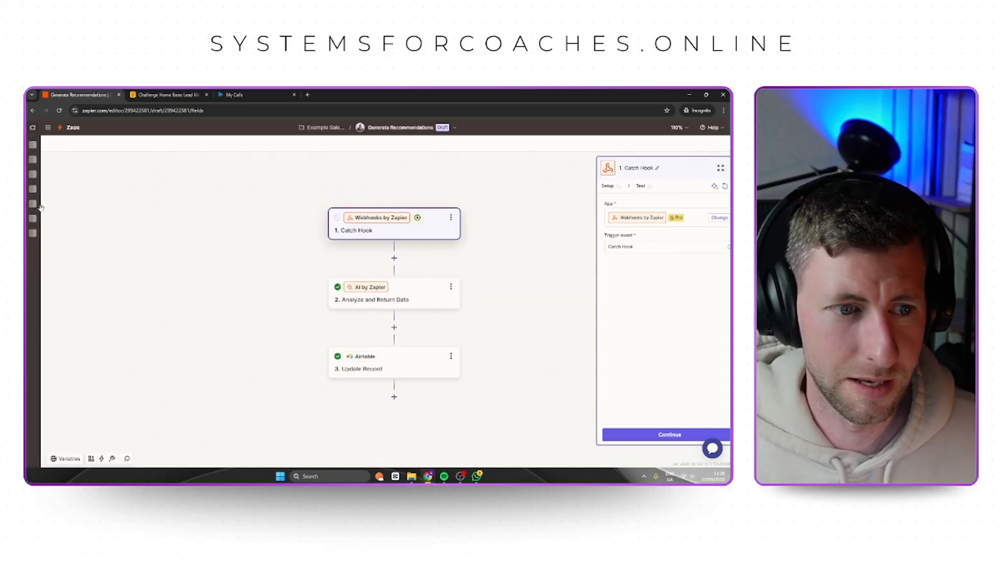
{"action": "left_click", "coordinate": [33, 205]}
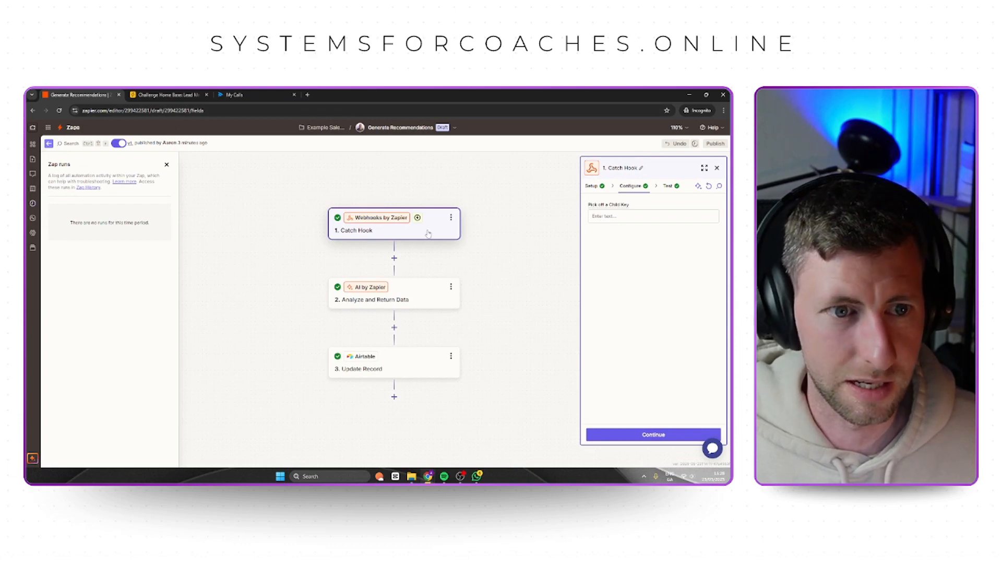
Return to Airtable, compare row 21's call summary and transcript cells, and expand its Sales Trainer Feedback for reading.
{"action": "left_click", "coordinate": [175, 95]}
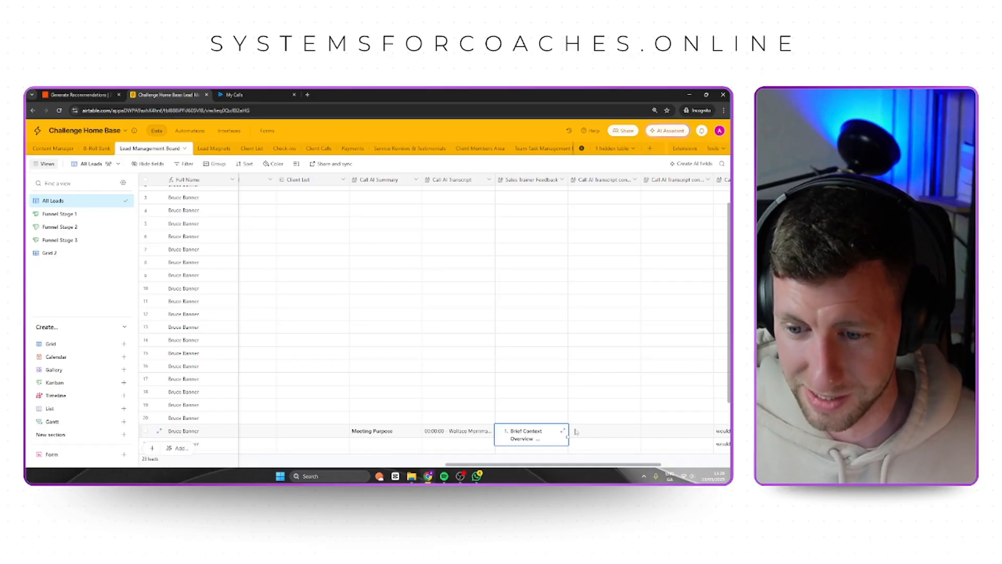
{"action": "left_click", "coordinate": [590, 434]}
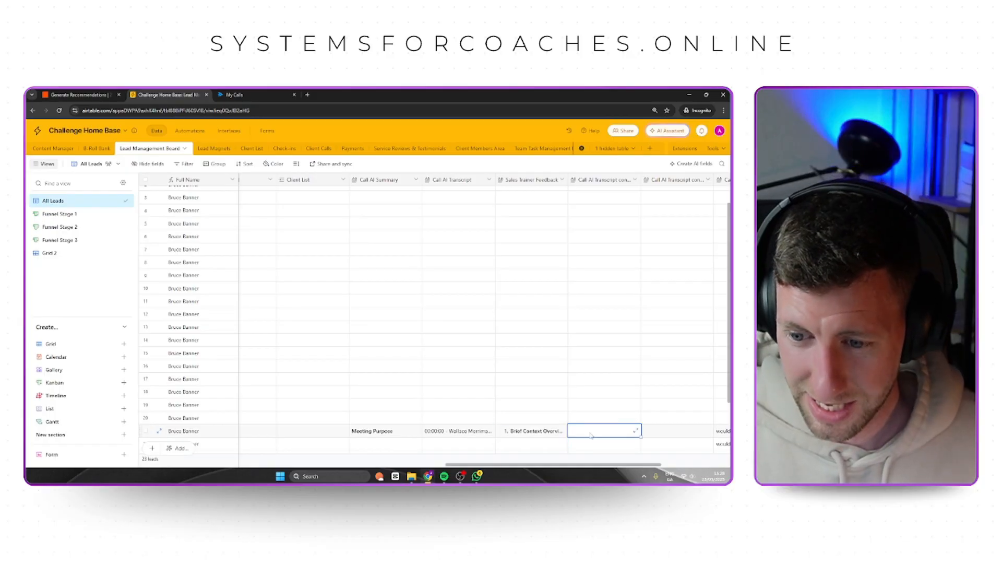
{"action": "left_click", "coordinate": [405, 436]}
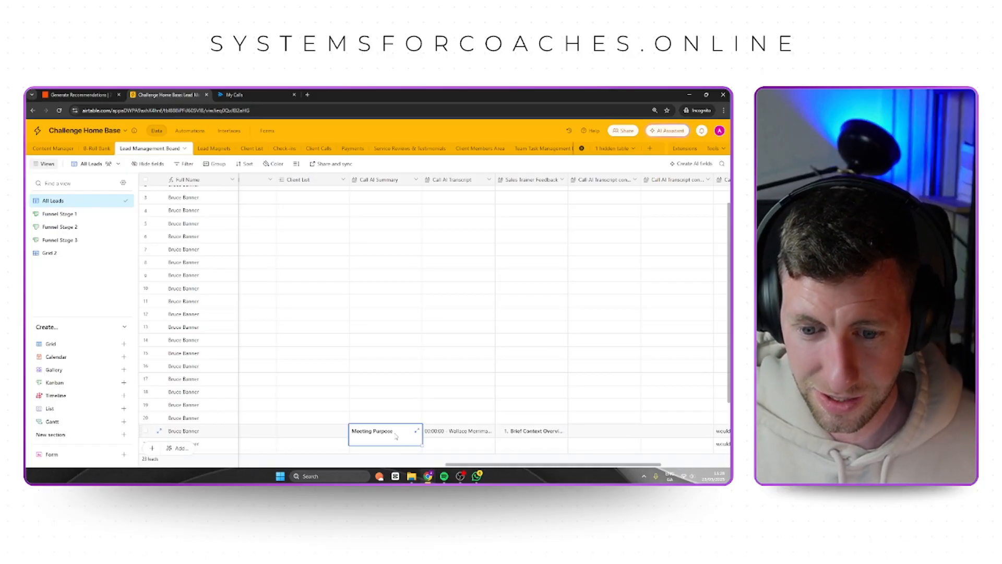
{"action": "left_click", "coordinate": [447, 435]}
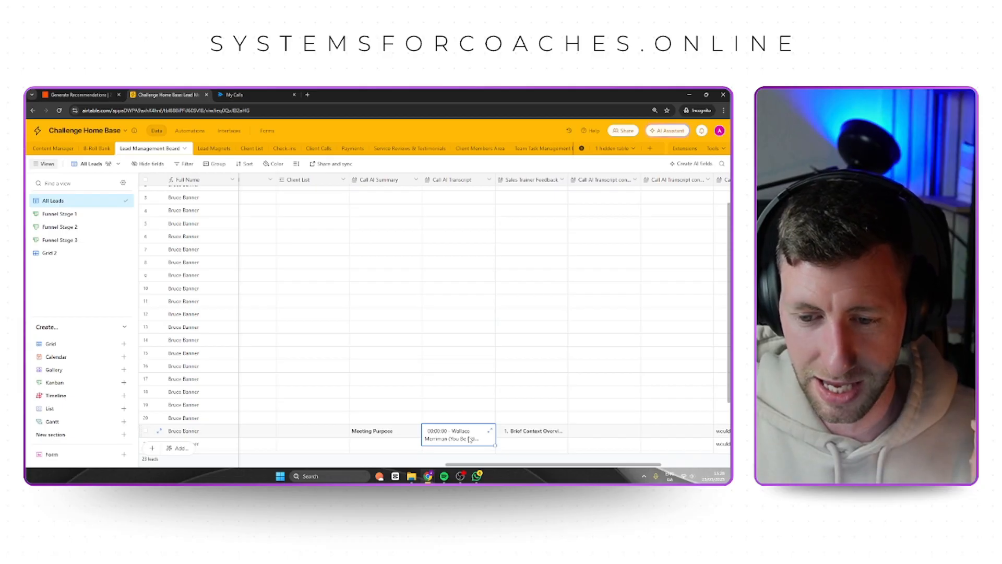
{"action": "left_click", "coordinate": [530, 433]}
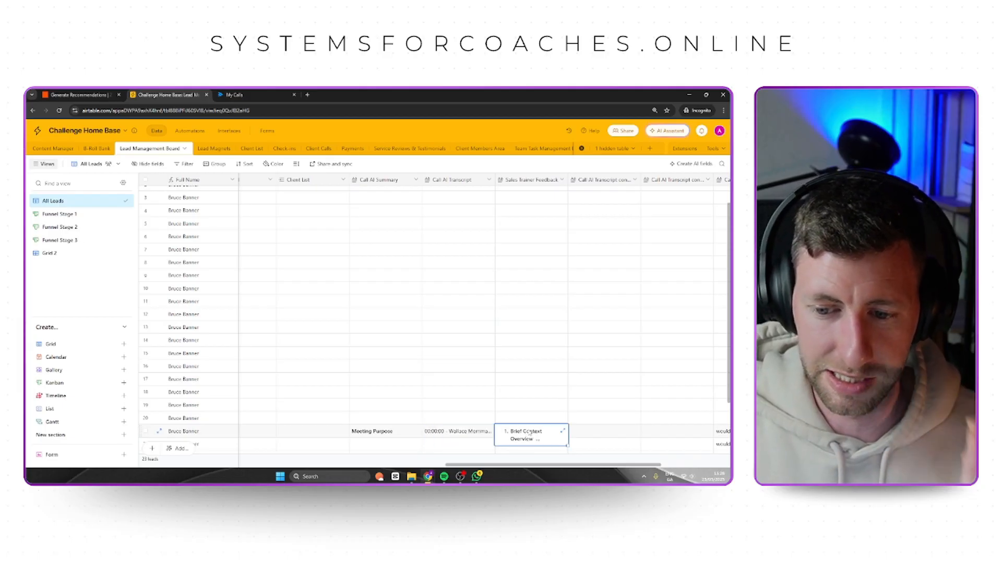
{"action": "left_click", "coordinate": [562, 433]}
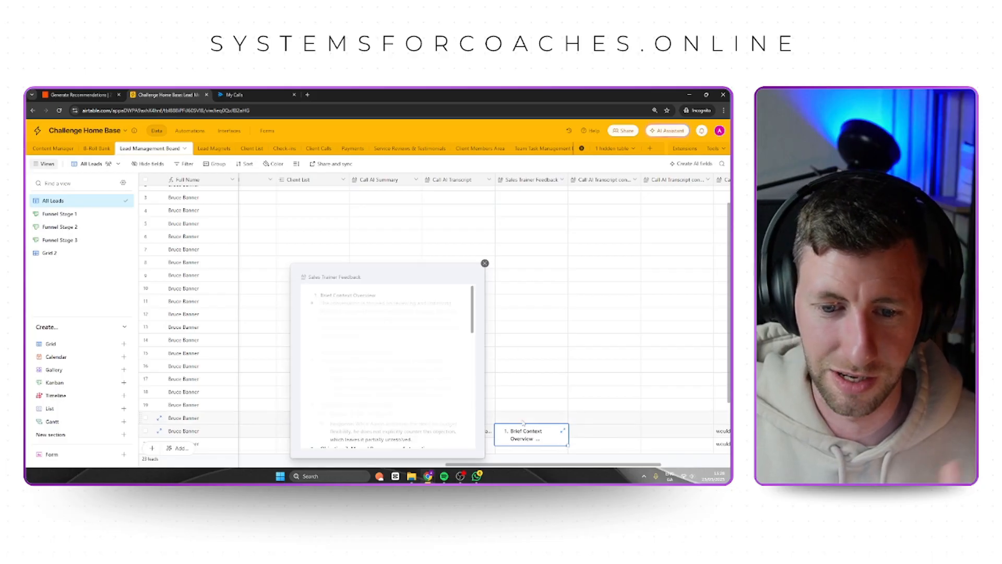